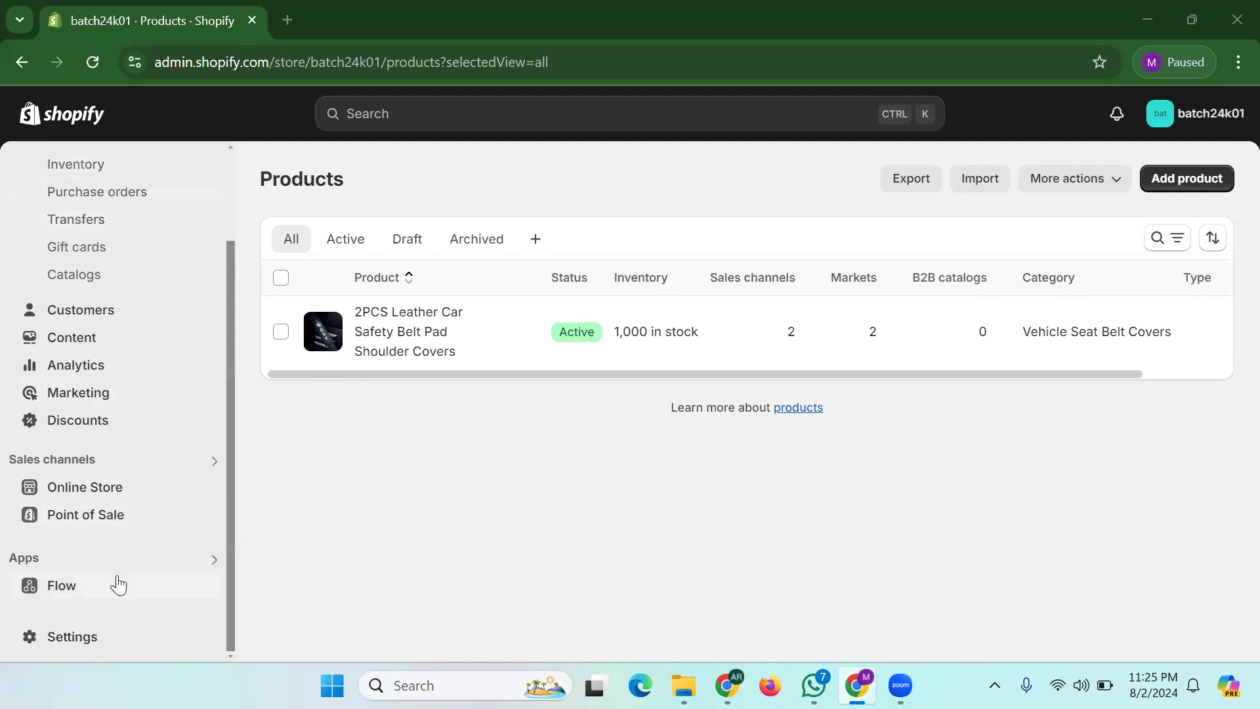
Open the store's Apps list and expand All recommended apps into the Picked for you window.
left_click(30, 559)
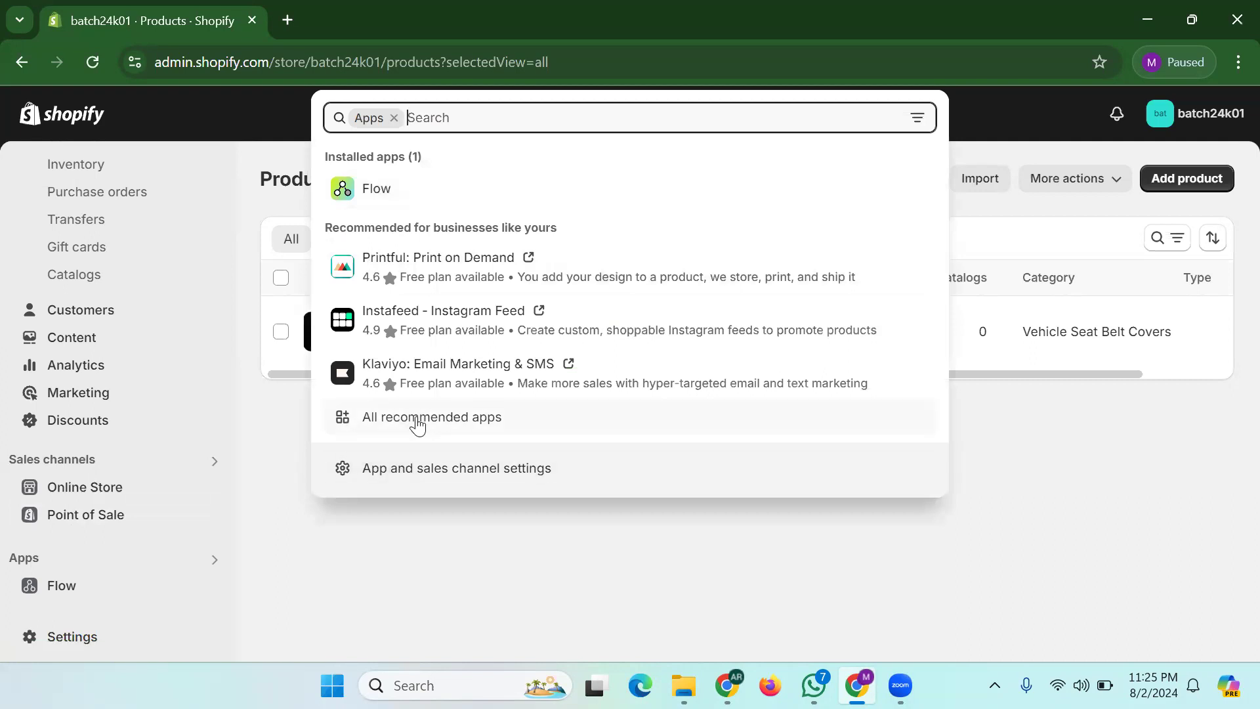
left_click(462, 428)
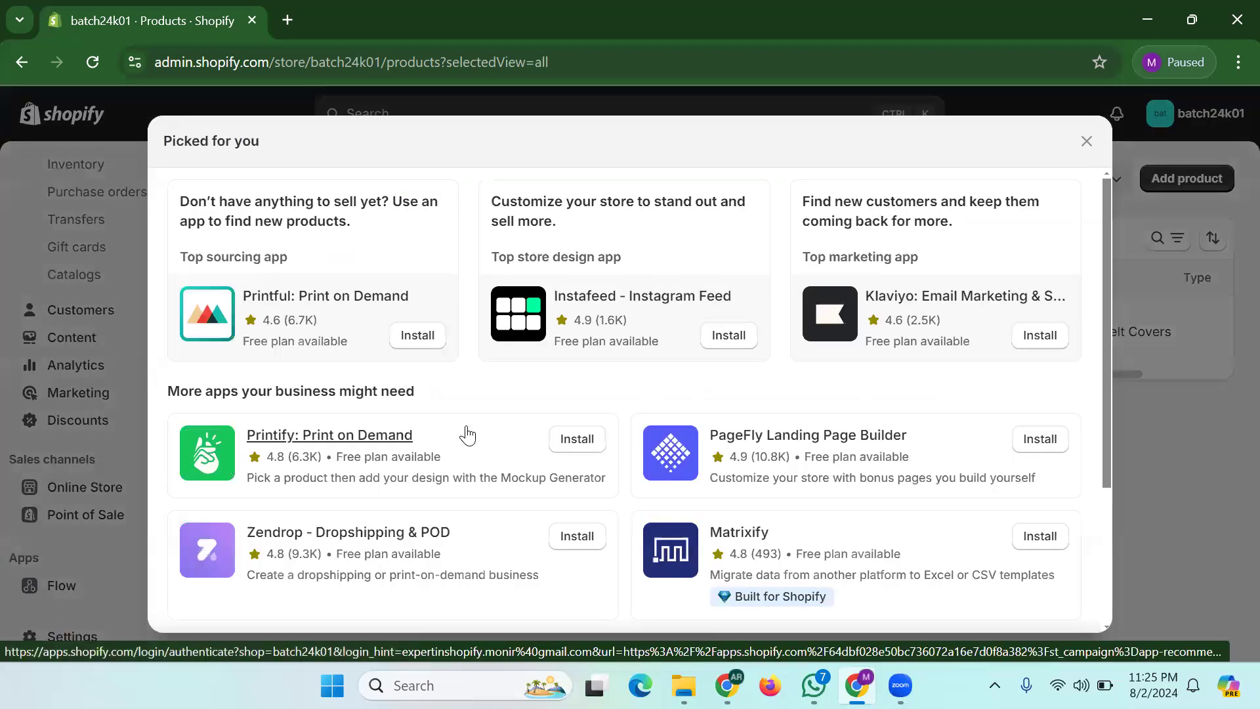
Browse the recommended apps list and launch the Shopify App Store in a new tab.
scroll(269, 446, "down", 2)
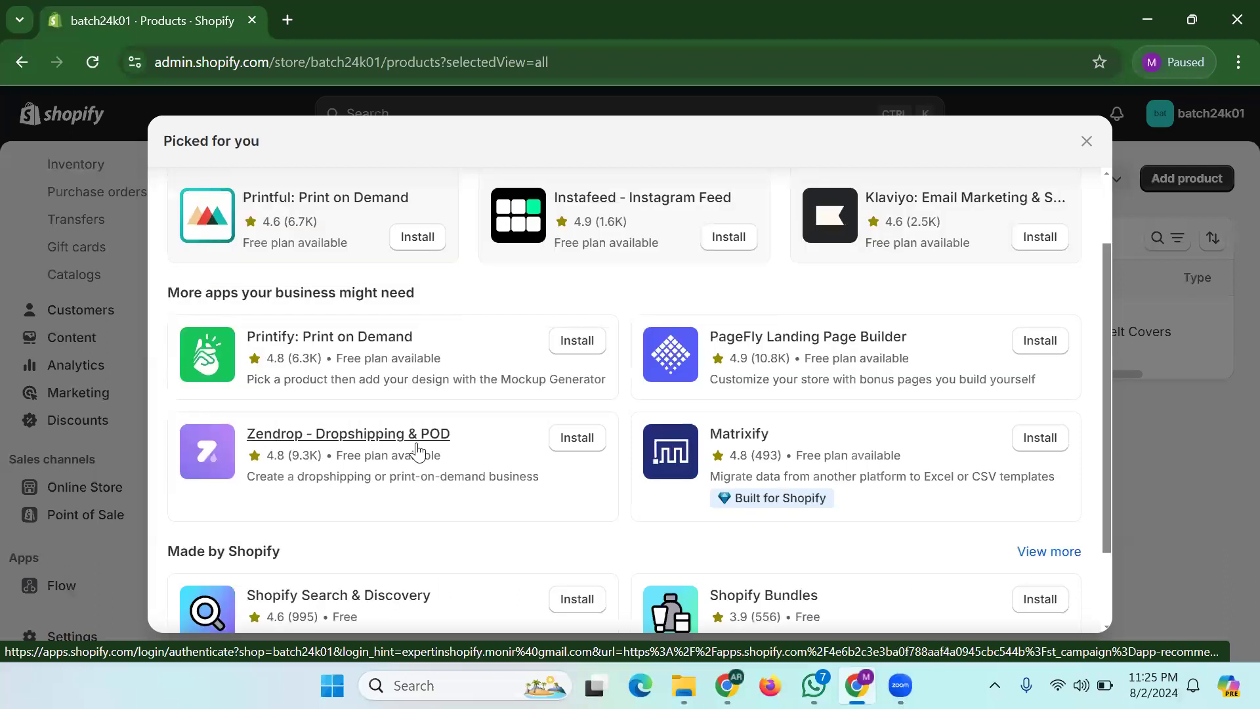
scroll(673, 419, "down", 2)
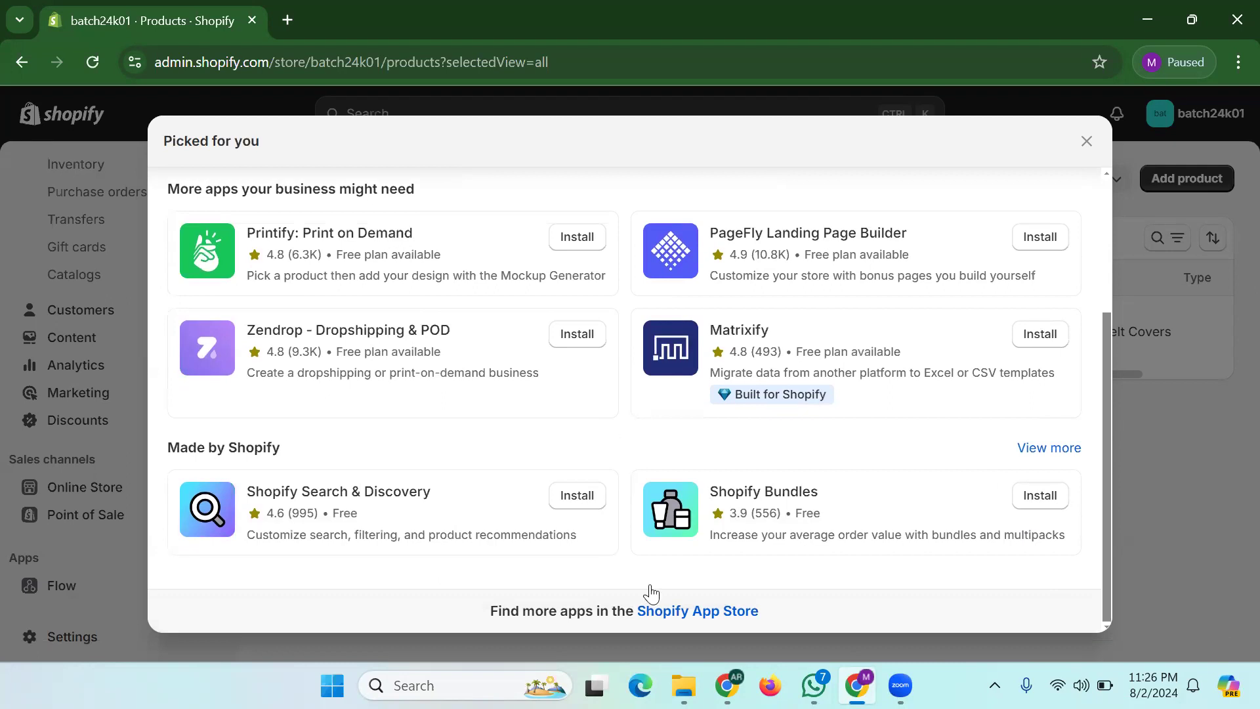
left_click(722, 611)
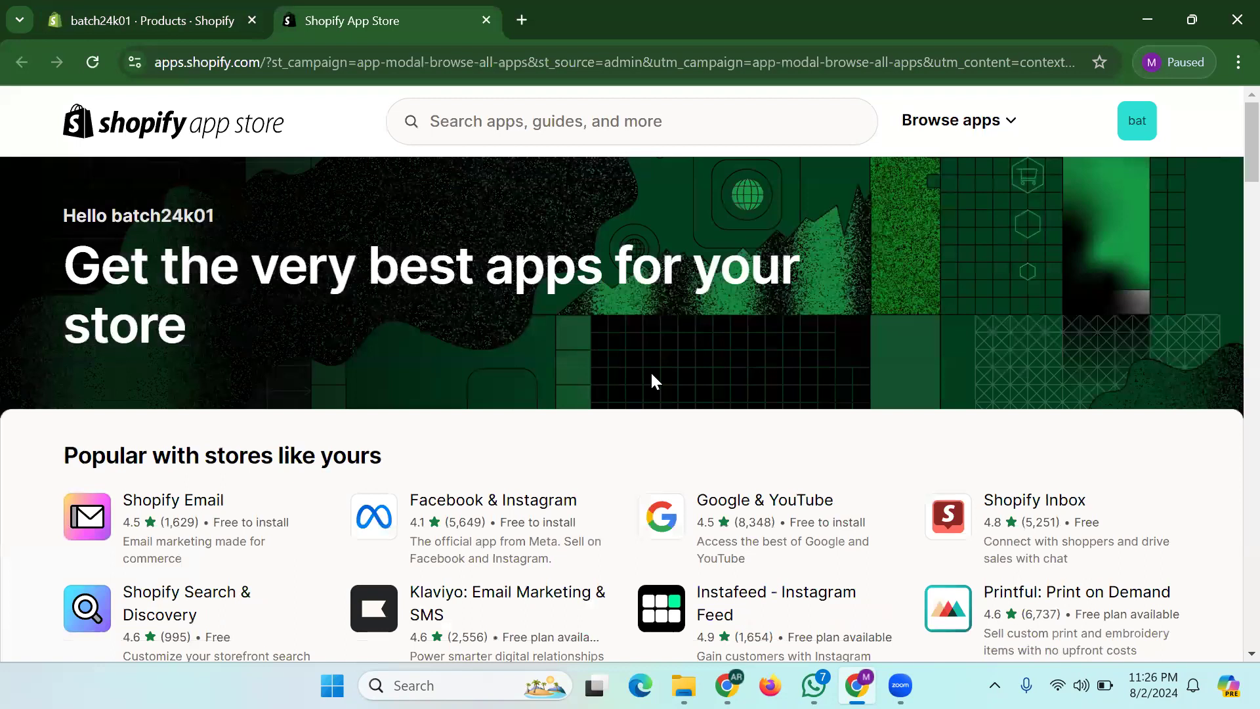
scroll(766, 277, "down", 2)
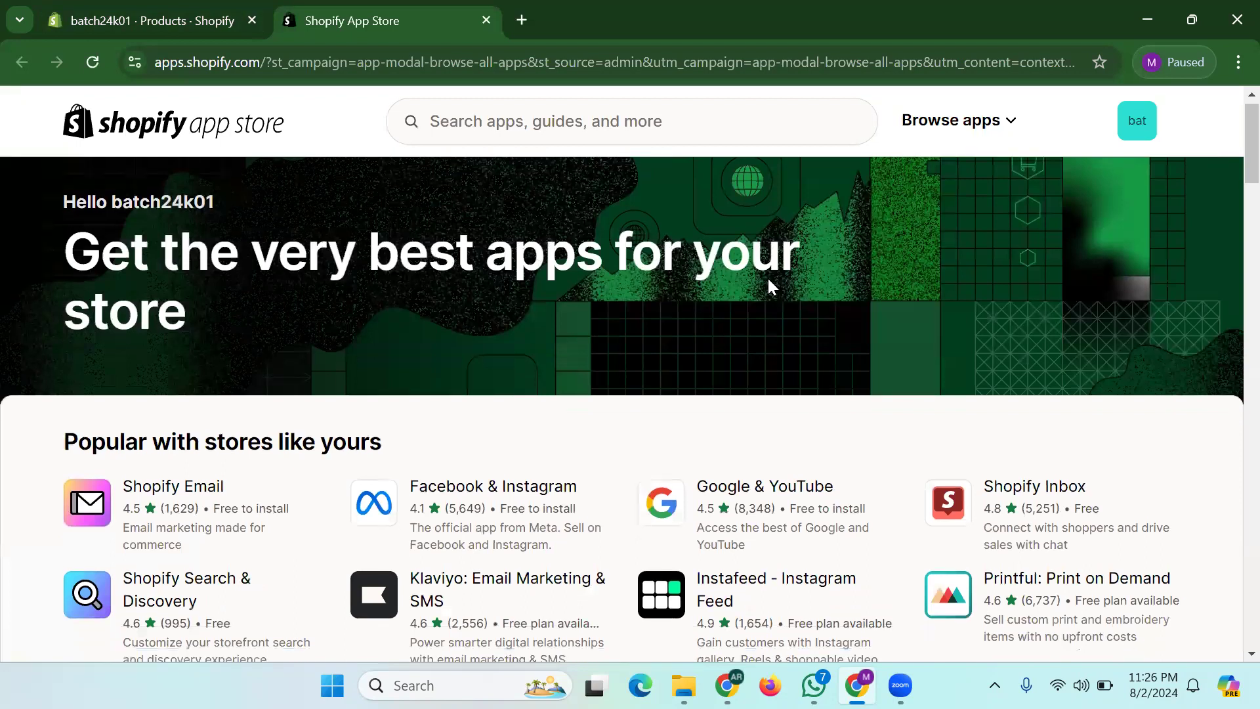
scroll(772, 286, "up", 2)
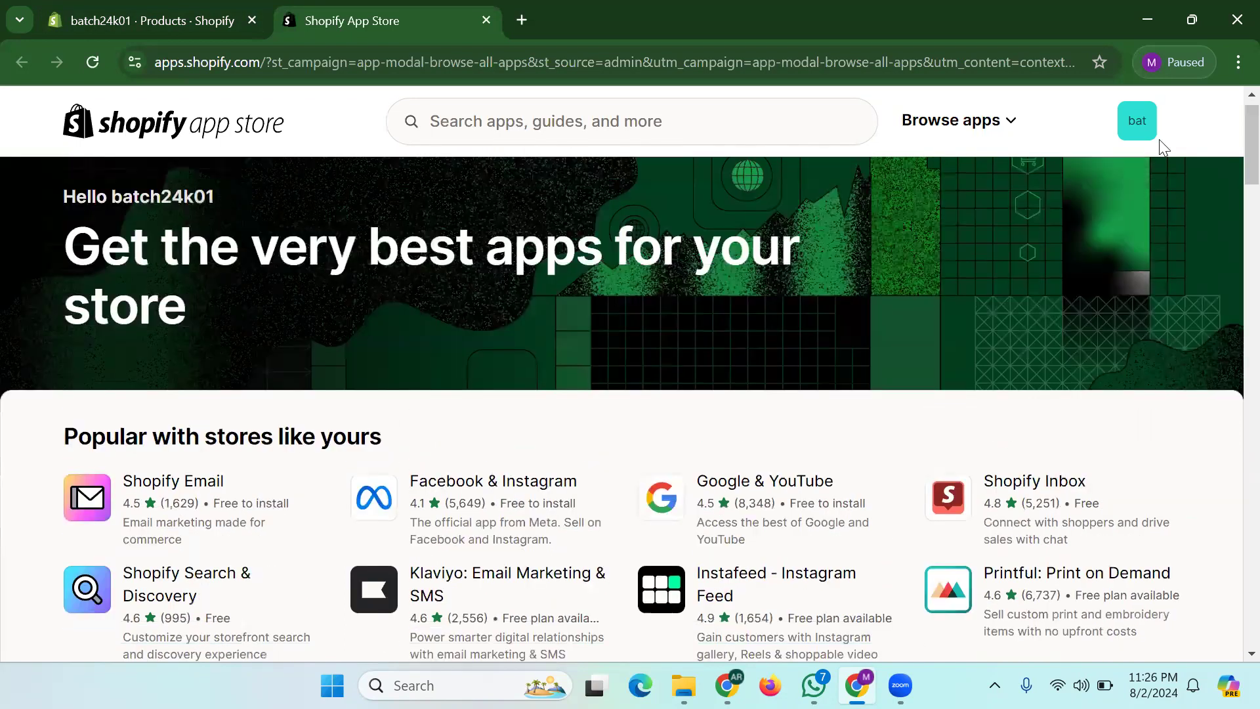
mouse_move(121, 22)
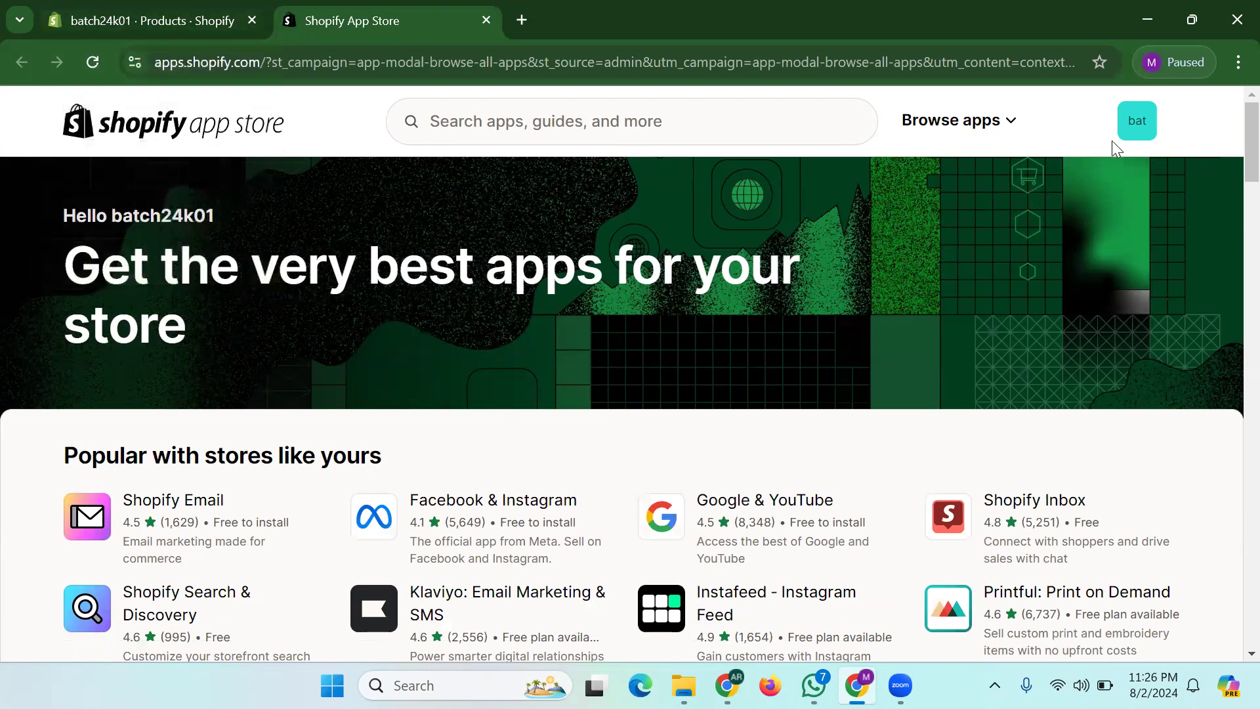
scroll(954, 203, "down", 2)
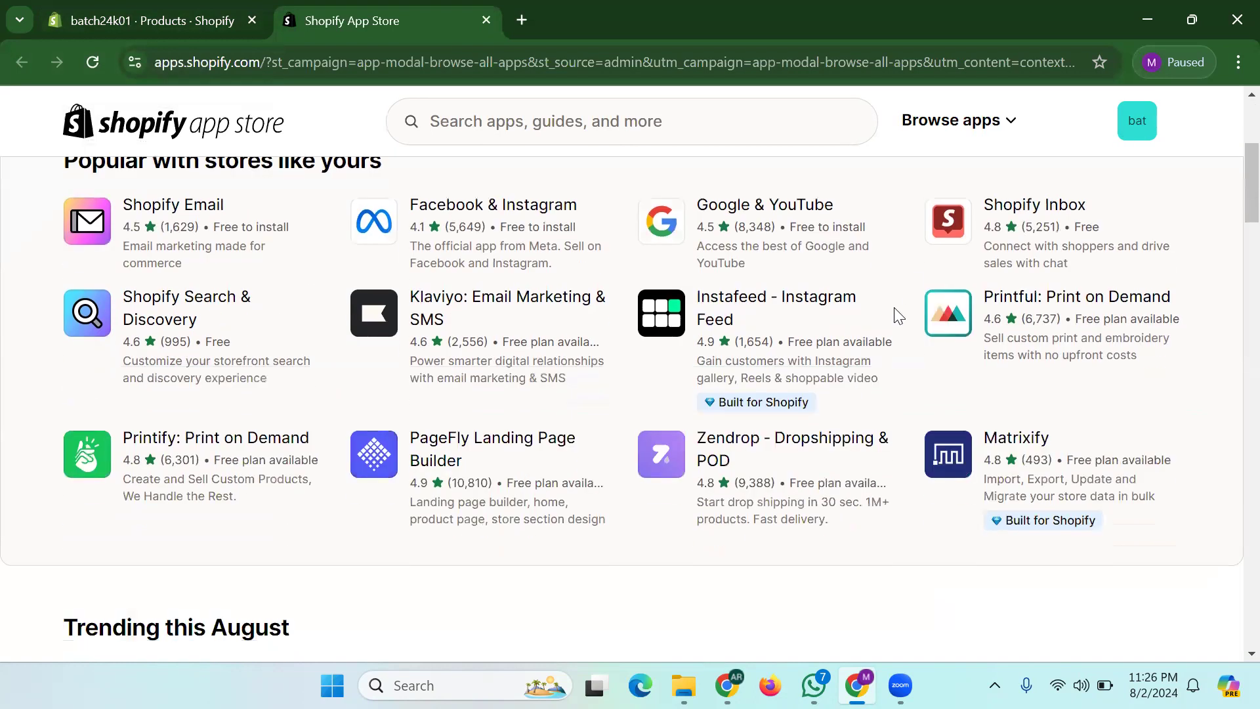
scroll(1167, 115, "up", 2)
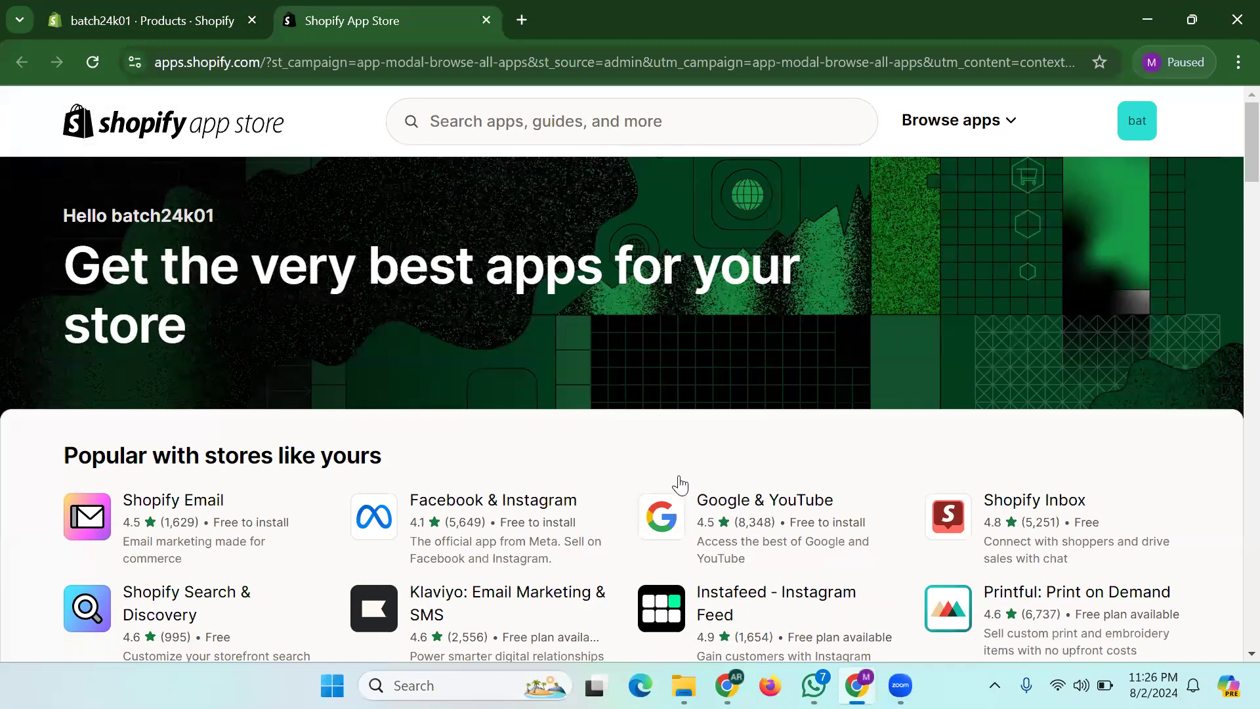
scroll(673, 473, "down", 5)
scroll(668, 471, "up", 5)
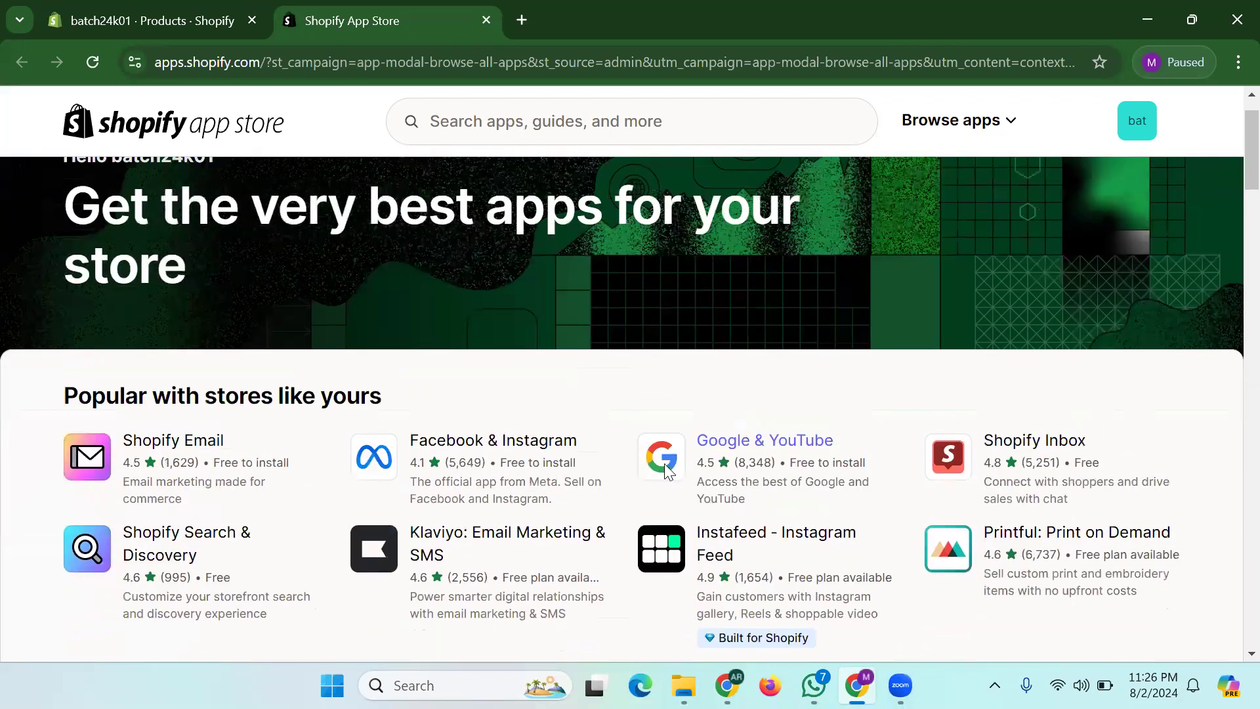
scroll(666, 472, "up", 1)
Search the App Store for 'cj dropshipping' (304 apps) and open a blank new tab.
left_click(459, 127)
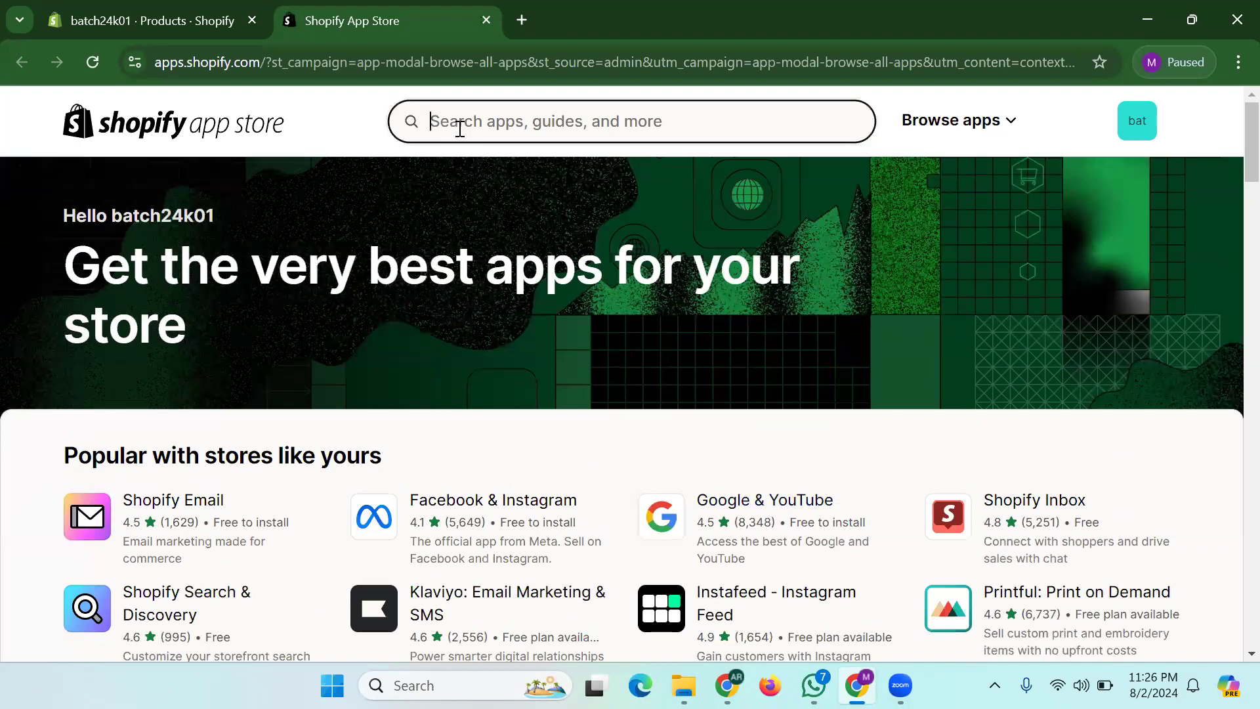
type("c")
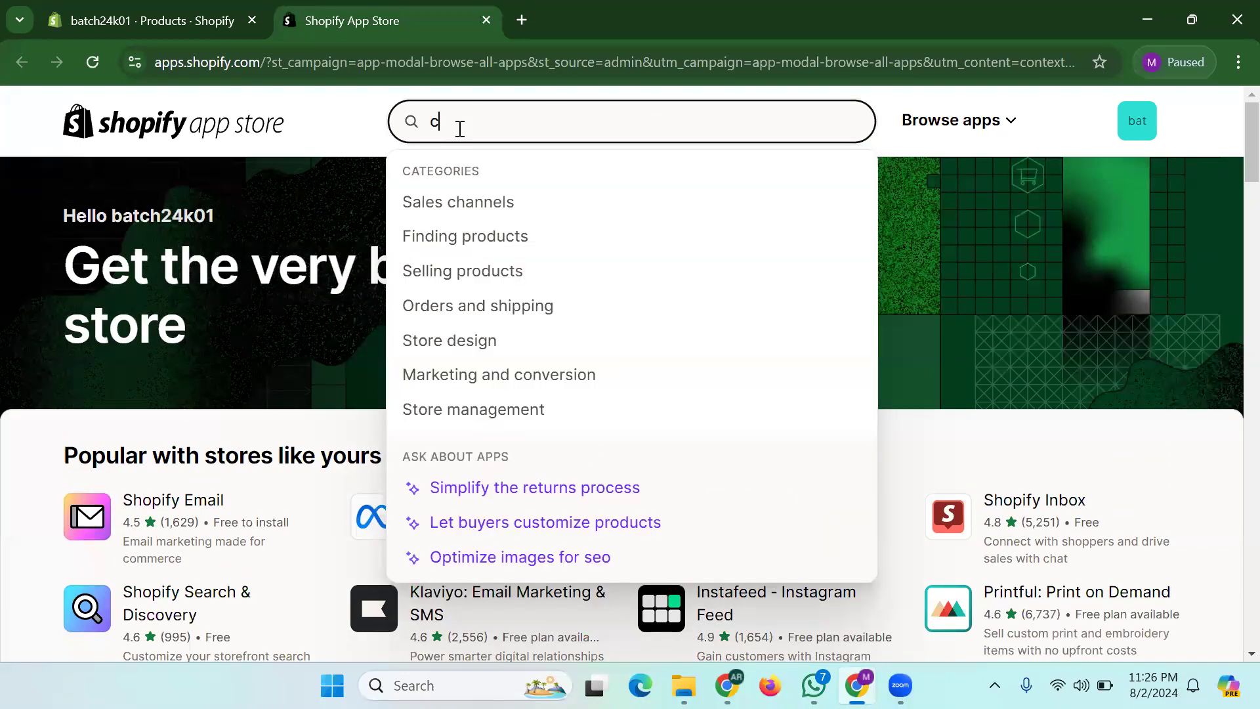
type("j dr")
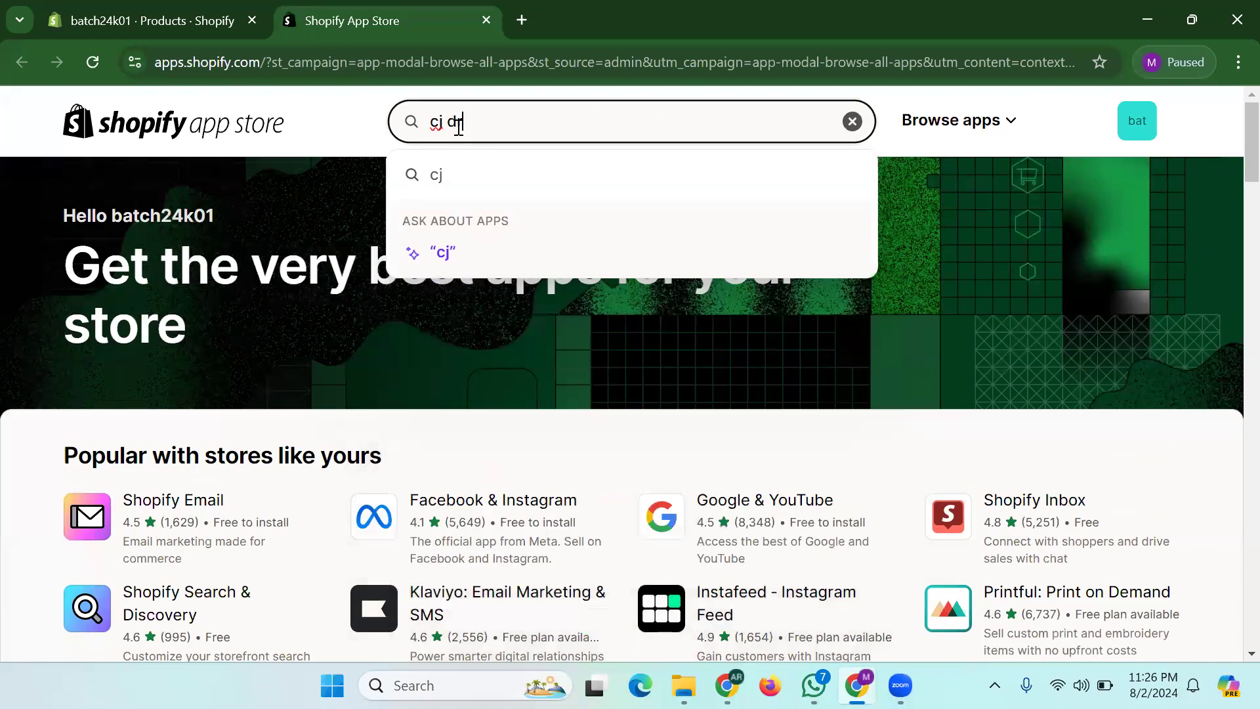
type("op")
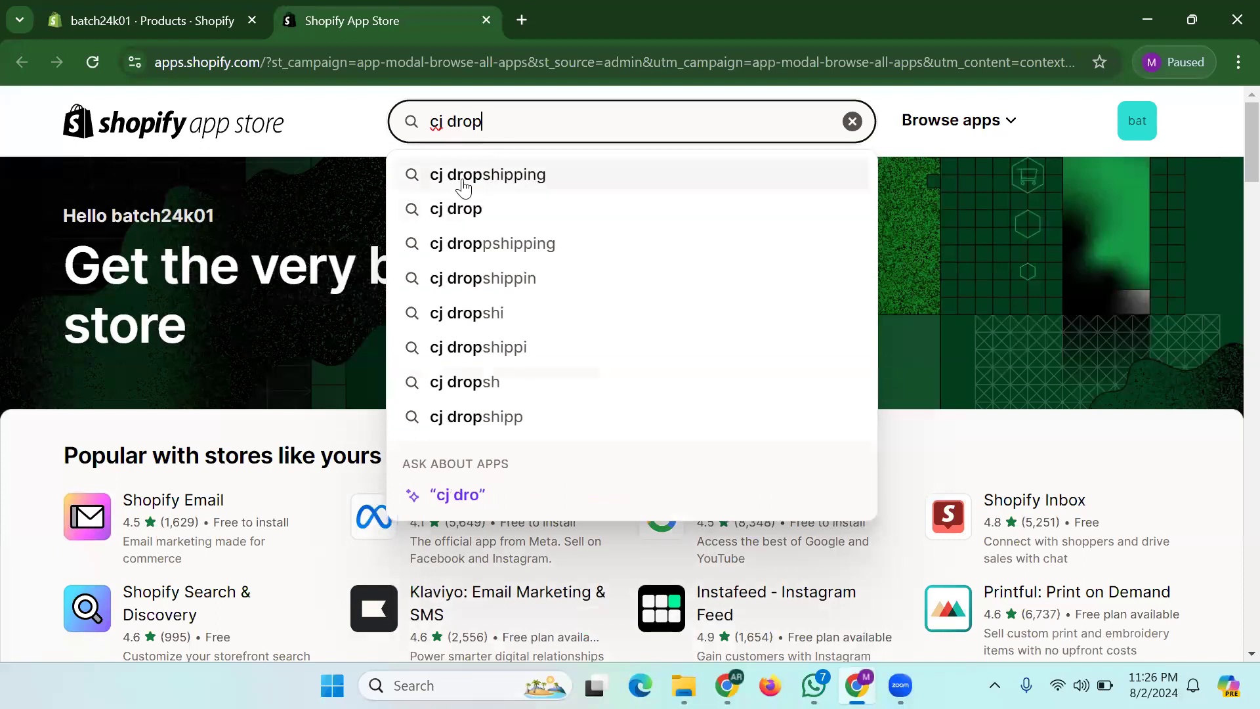
left_click(464, 187)
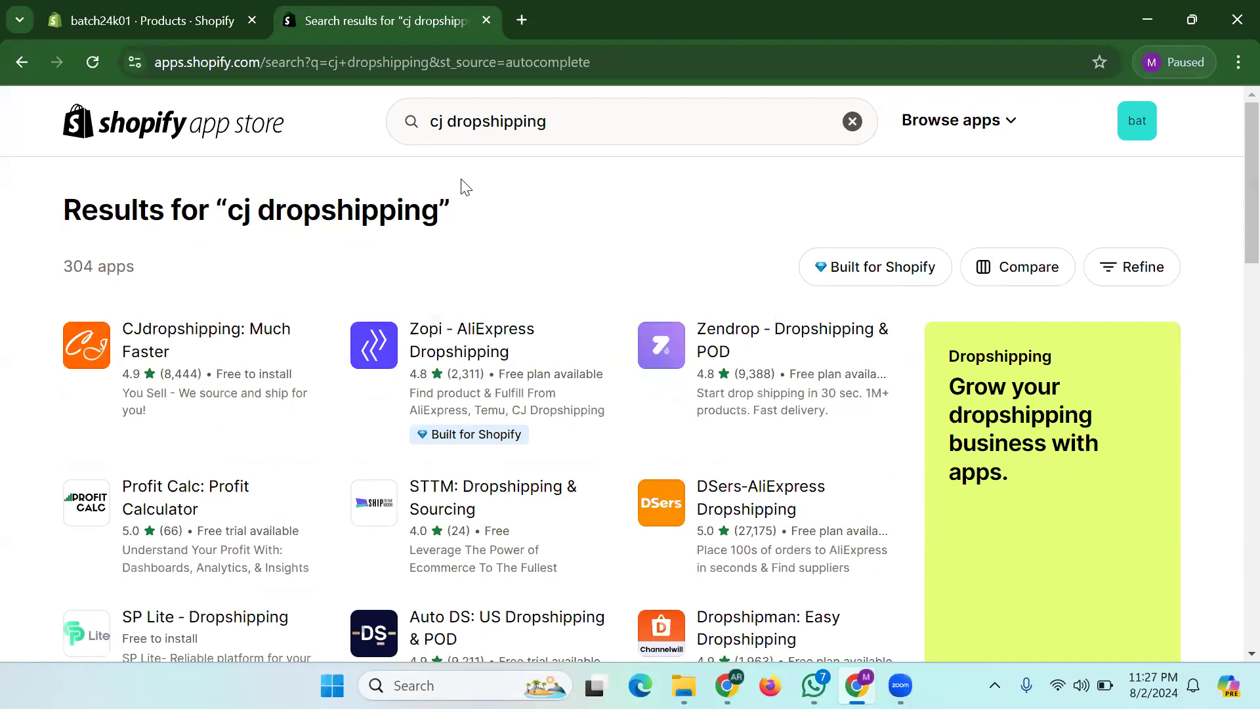
left_click(519, 19)
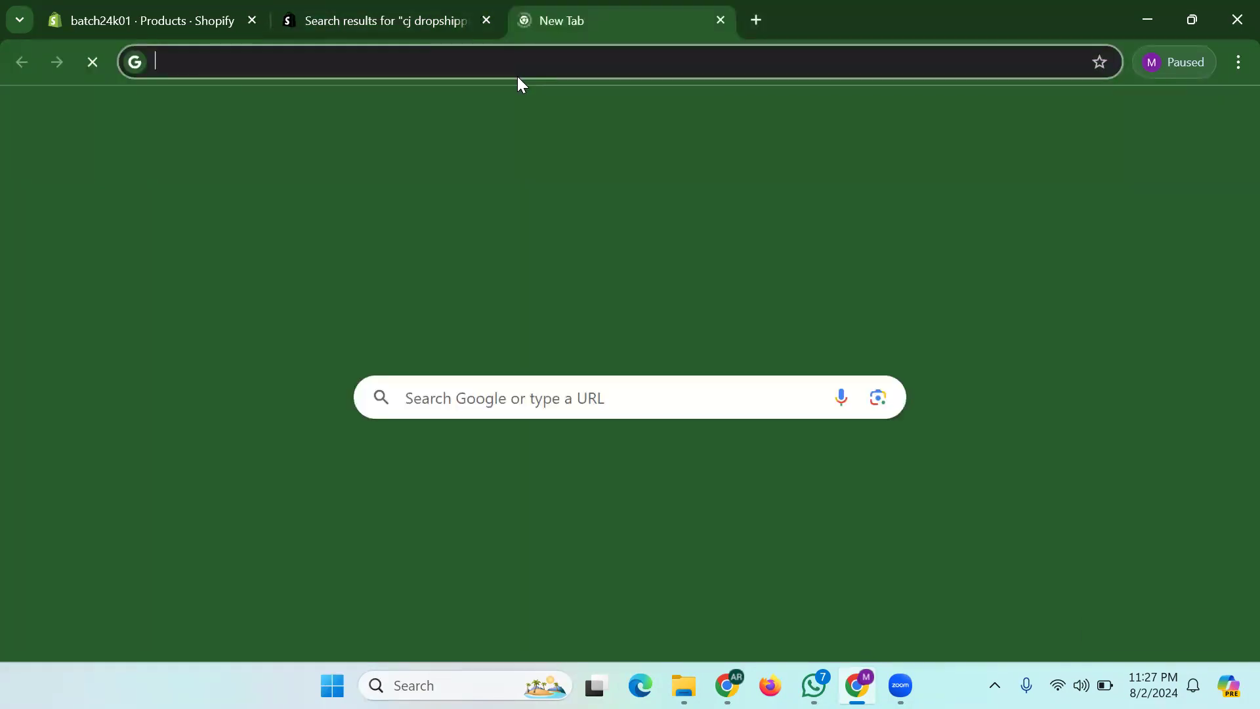
Load aliexpress.com in the new tab, browse its deals, then return to the cj dropshipping results.
type("al")
key("Return")
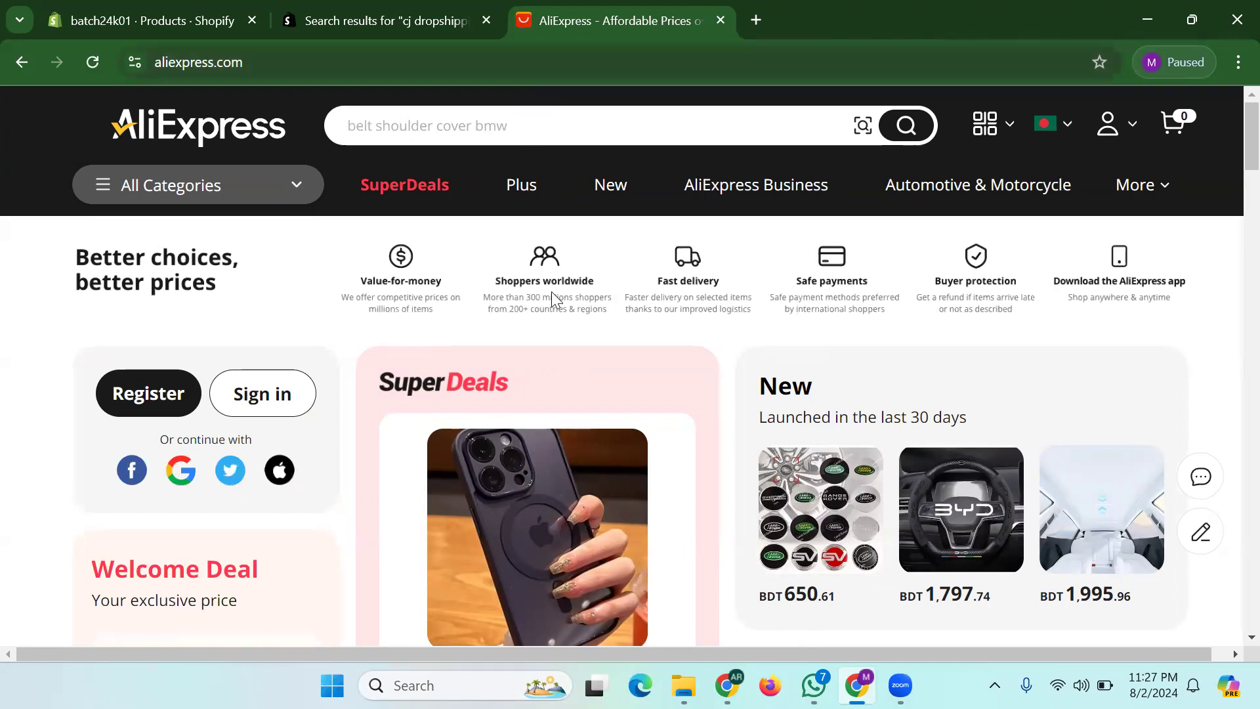
scroll(548, 298, "down", 5)
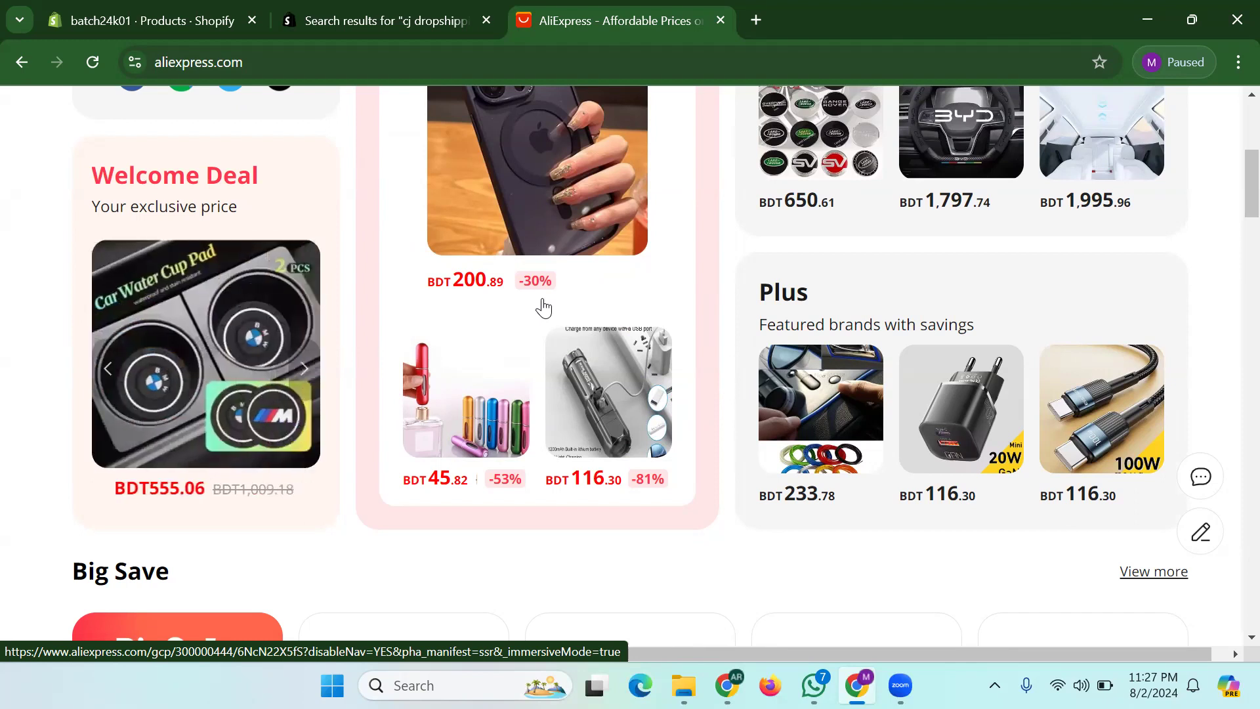
scroll(537, 312, "down", 3)
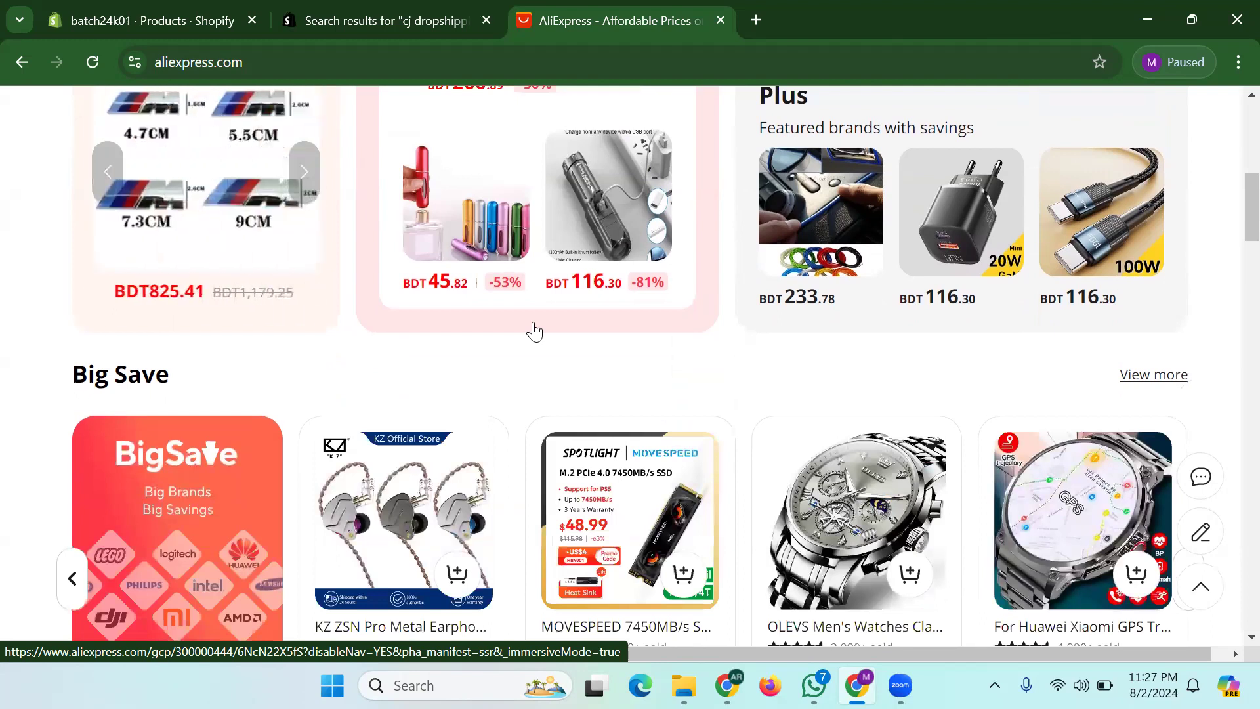
left_click(395, 22)
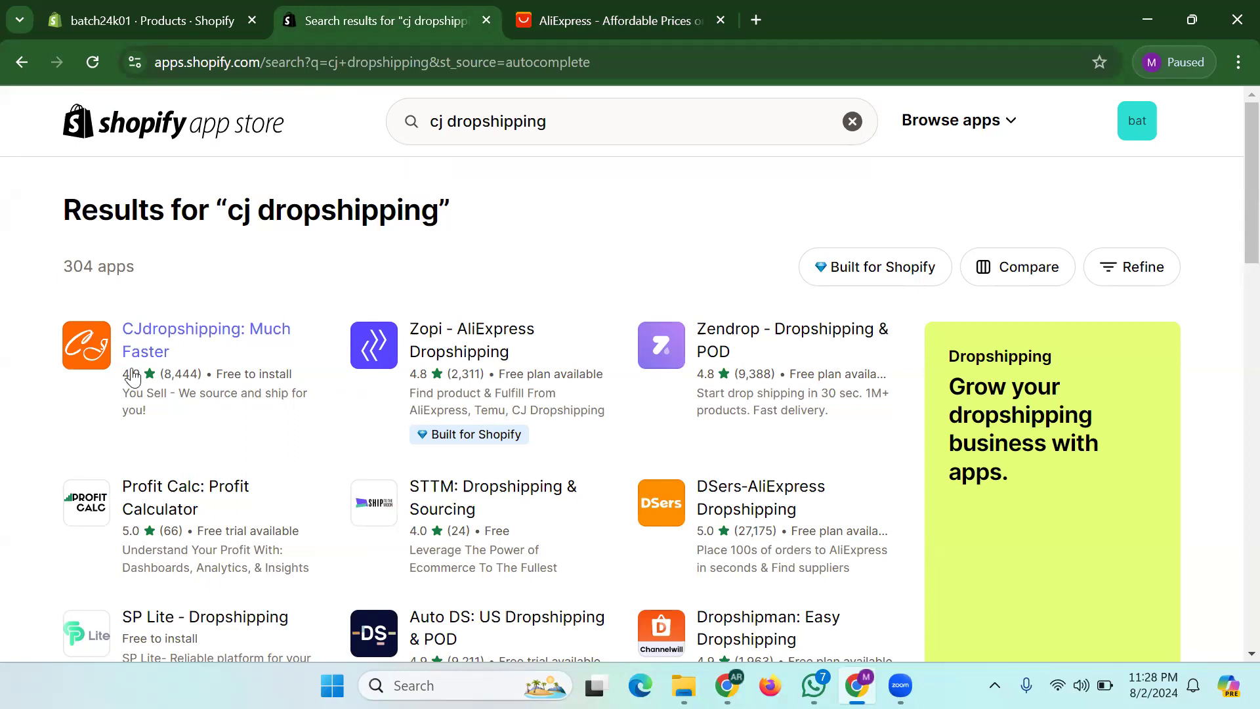
Scroll through the 304 cj dropshipping apps, including Sup Dropshipping, Track123 Order Tracking 3D and Dropshipmate.
scroll(761, 404, "down", 1)
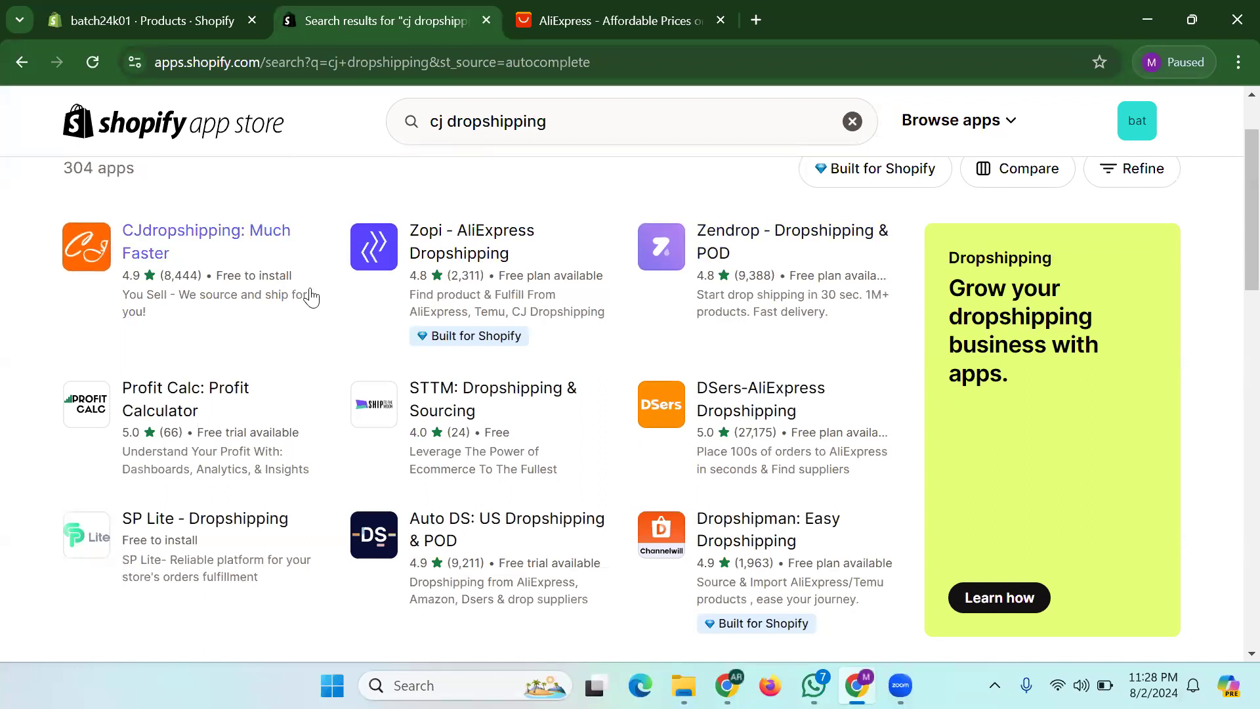
scroll(601, 315, "down", 3)
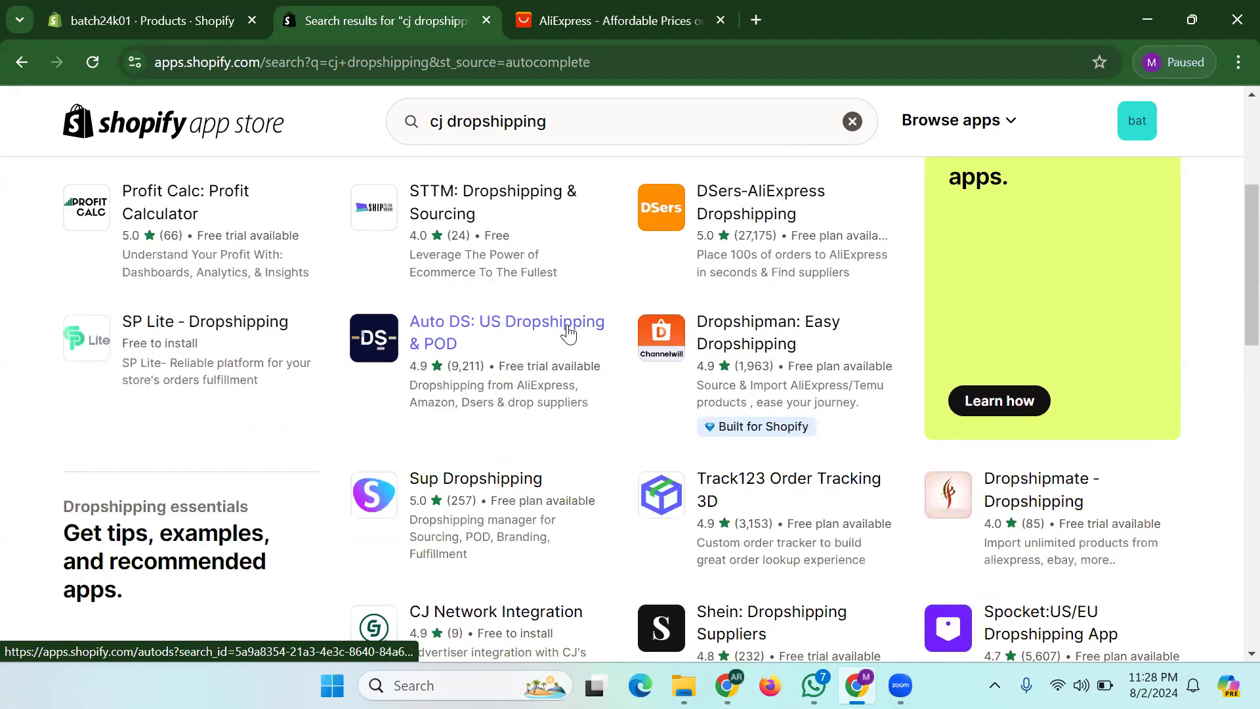
scroll(568, 334, "down", 2)
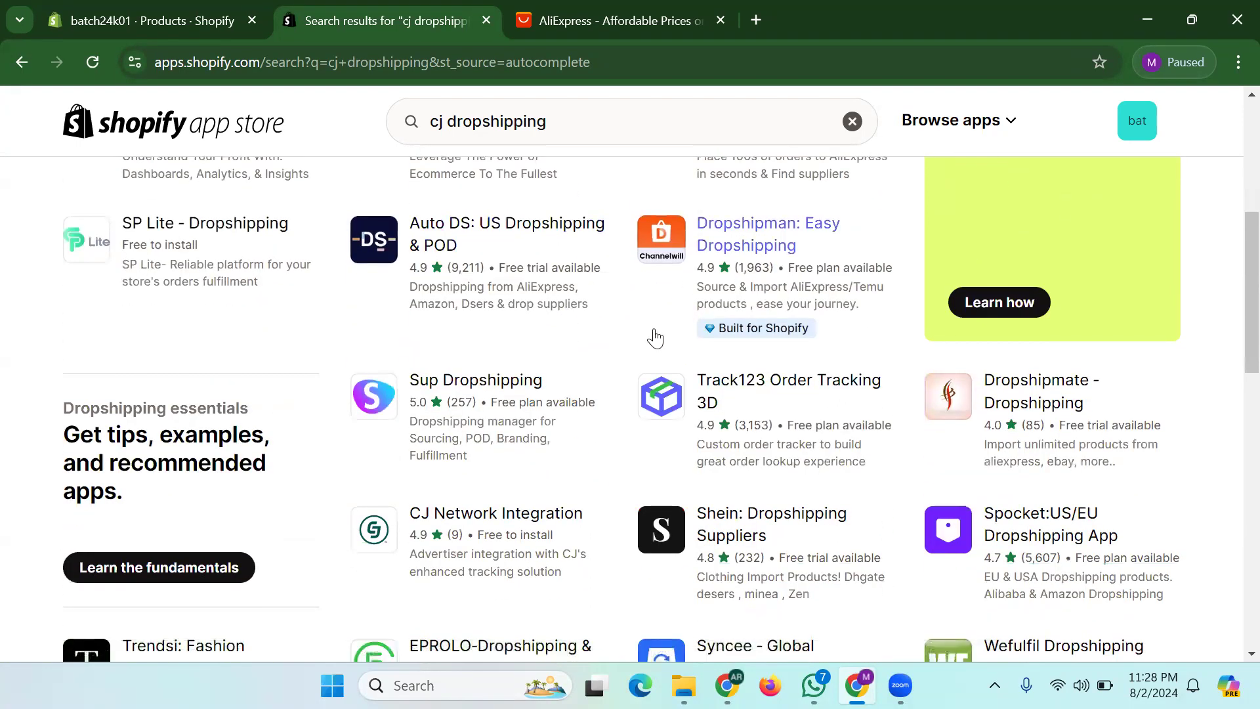
scroll(1054, 529, "down", 2)
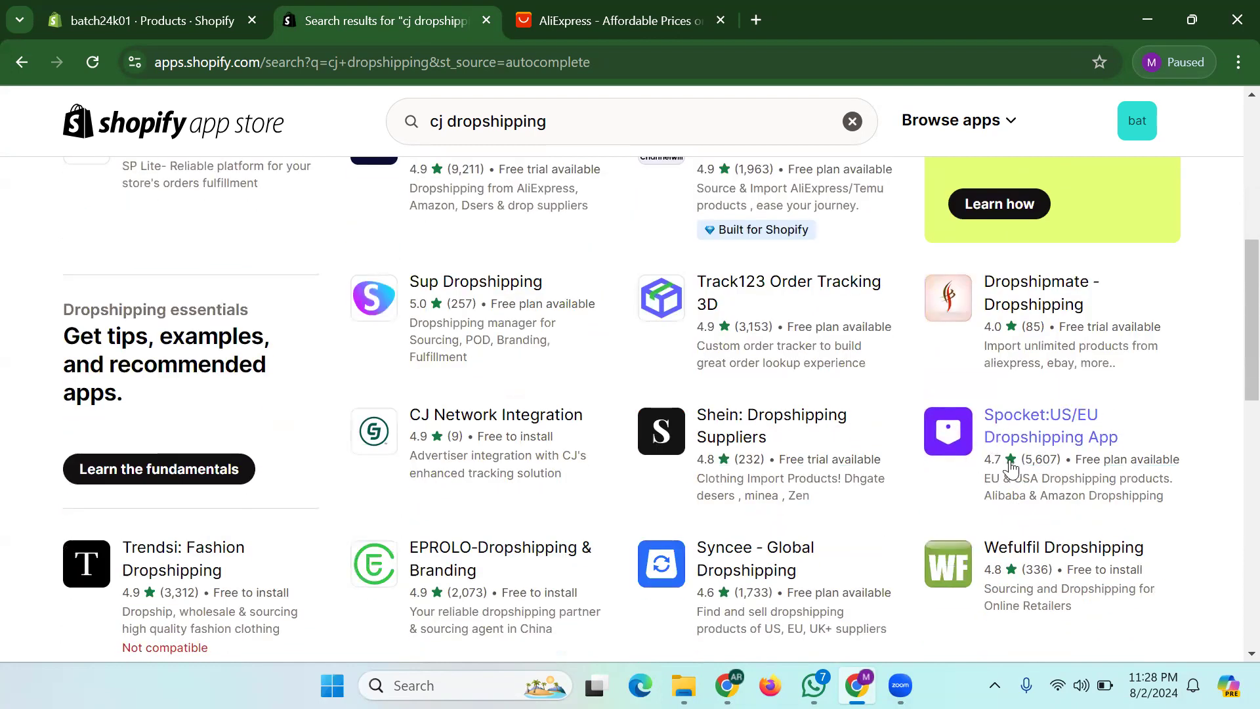
scroll(1004, 469, "down", 2)
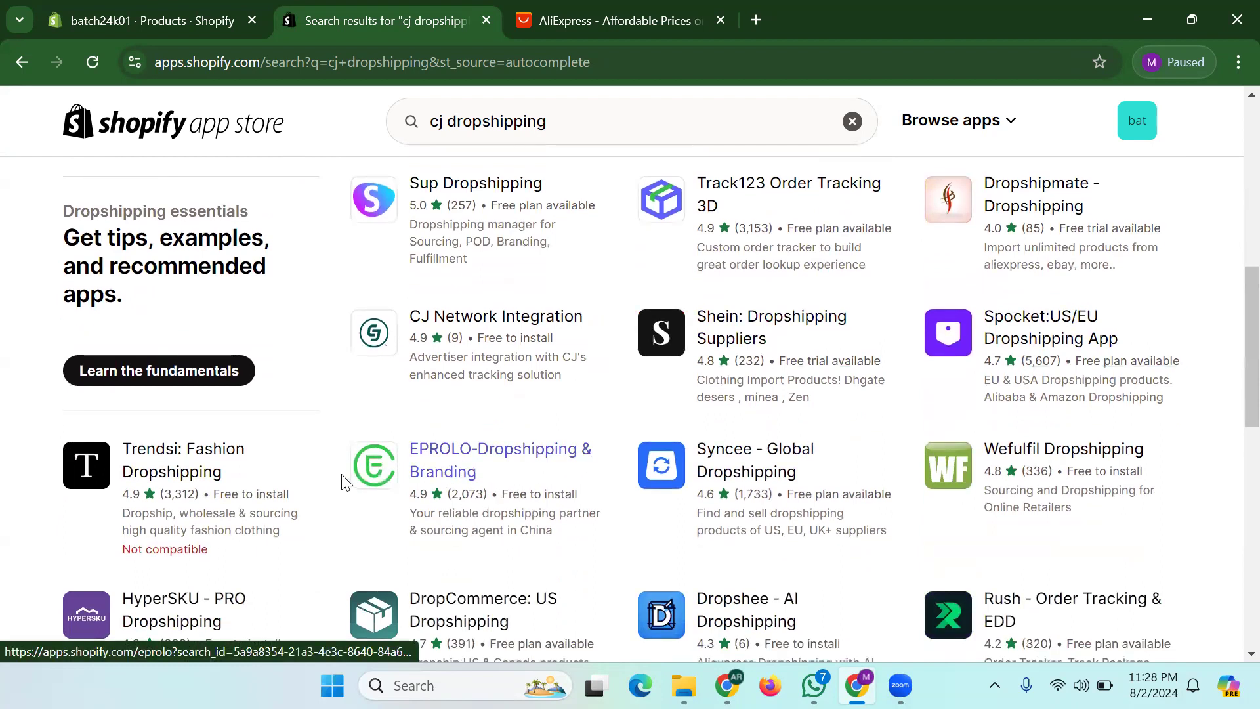
scroll(346, 481, "down", 2)
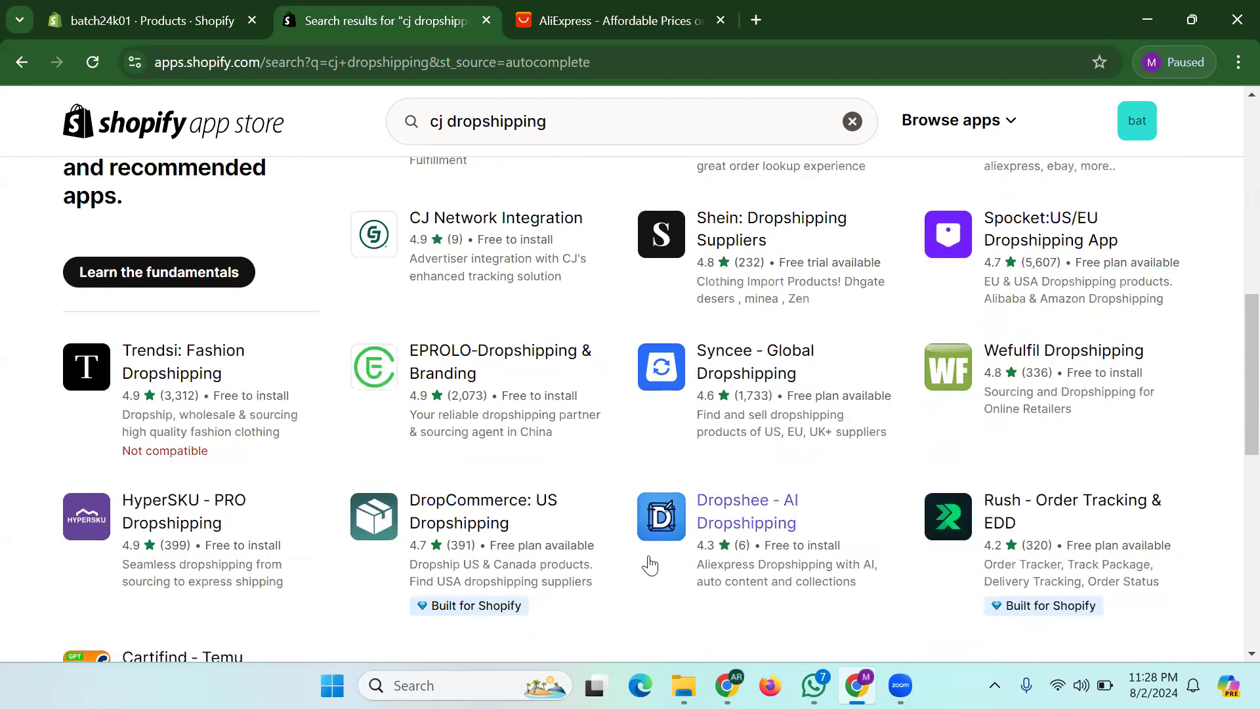
scroll(650, 565, "up", 3)
scroll(650, 565, "down", 1)
scroll(1106, 517, "up", 1)
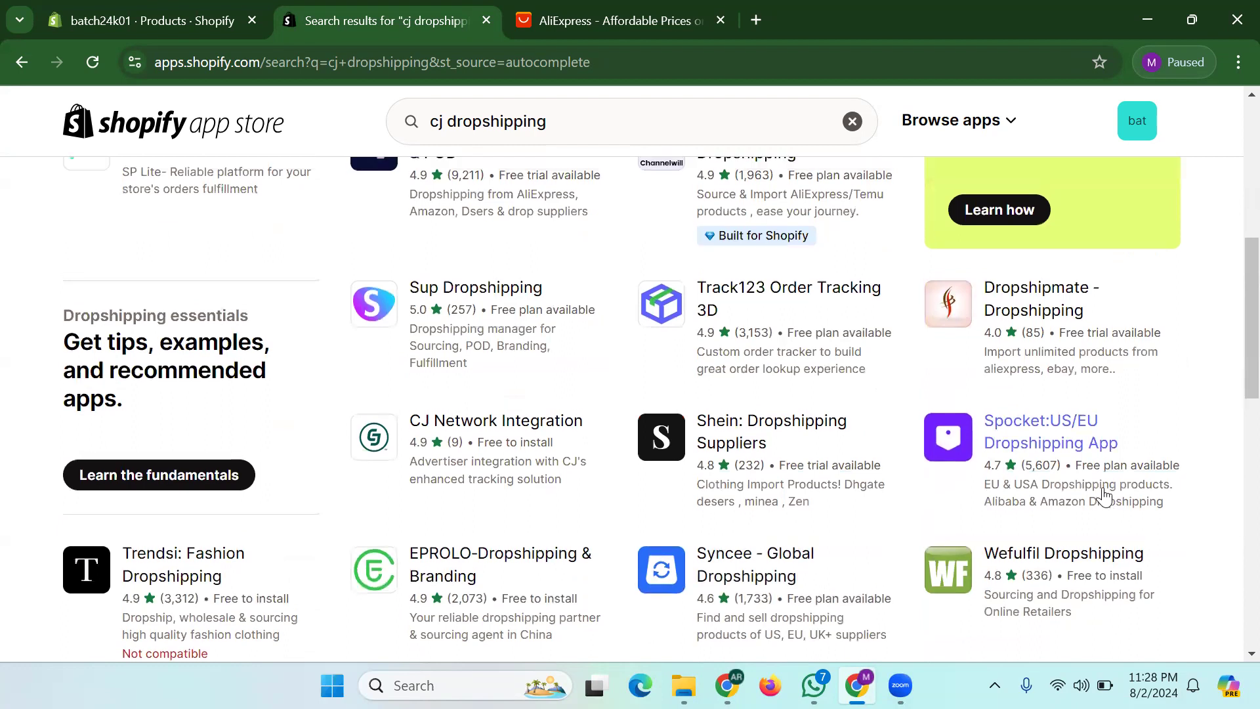
scroll(1103, 494, "up", 1)
scroll(1104, 494, "up", 2)
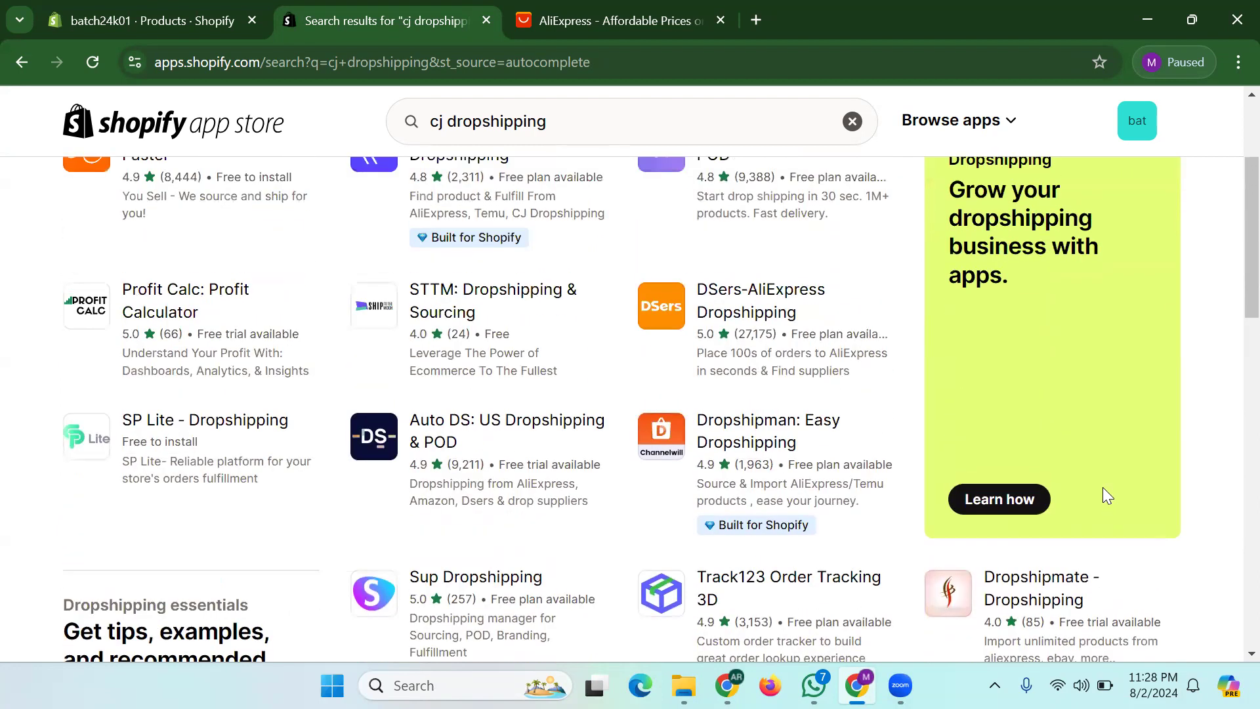
scroll(1108, 495, "up", 1)
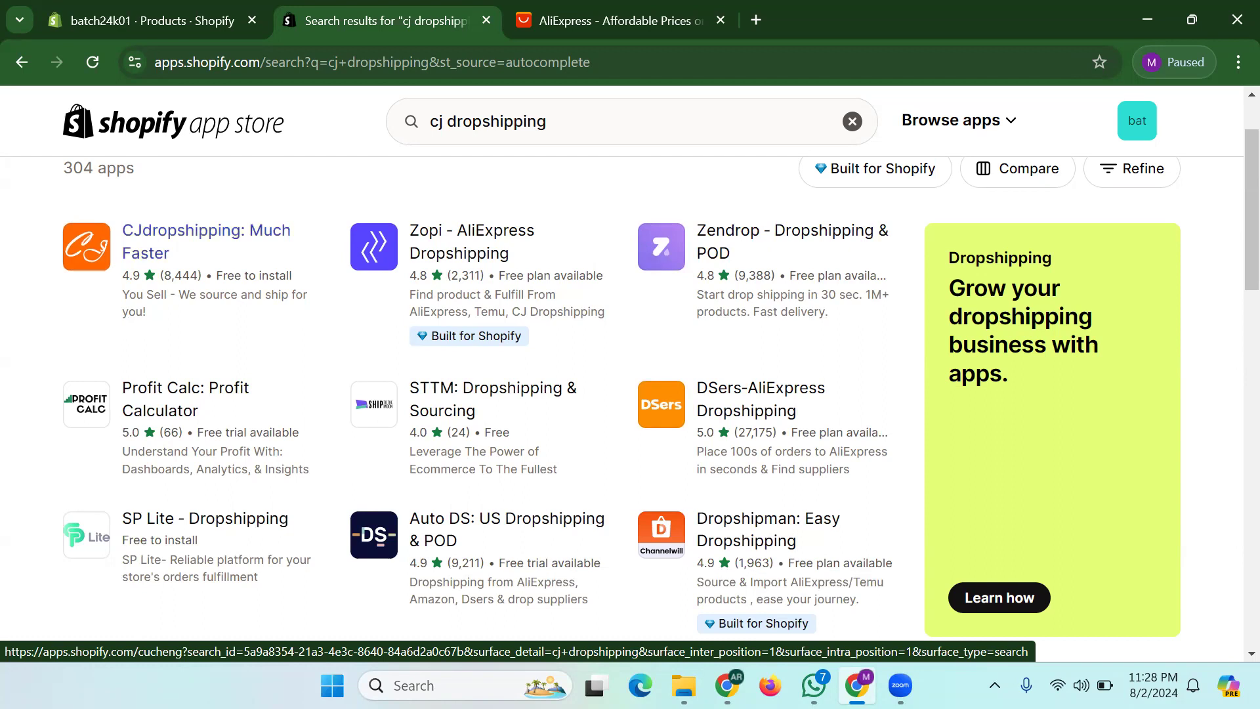
mouse_move(726, 685)
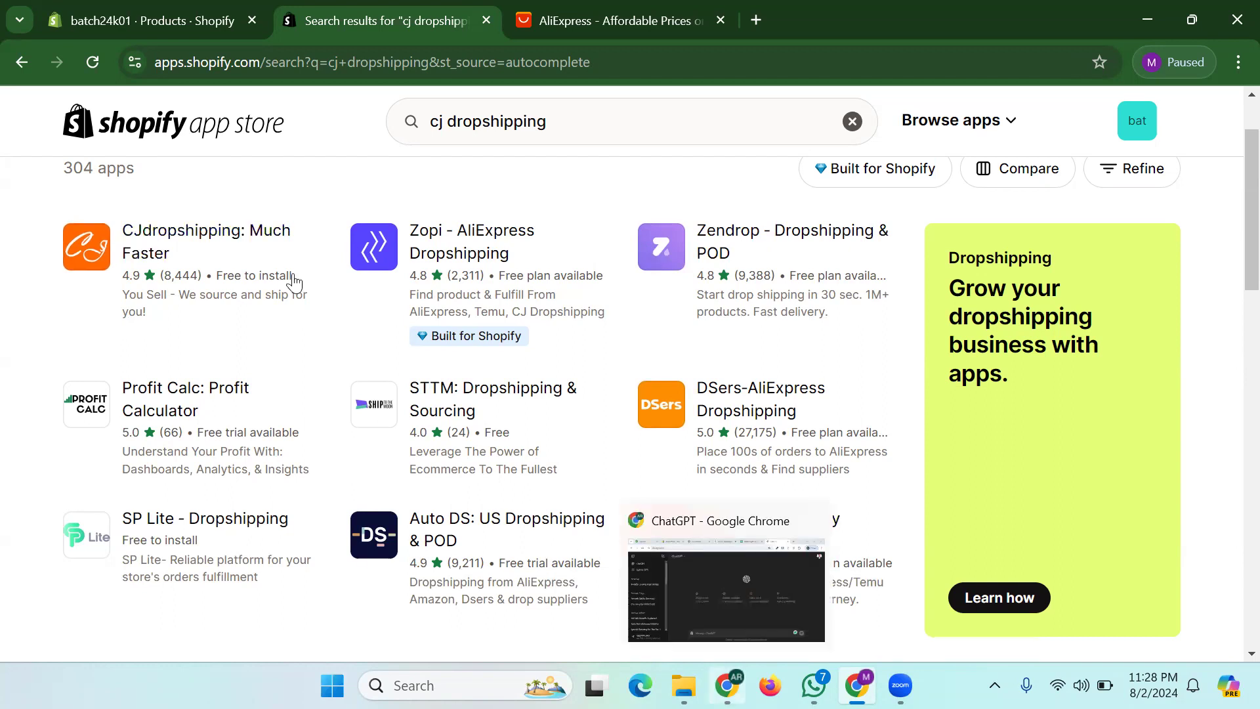
scroll(293, 281, "up", 2)
scroll(396, 413, "down", 3)
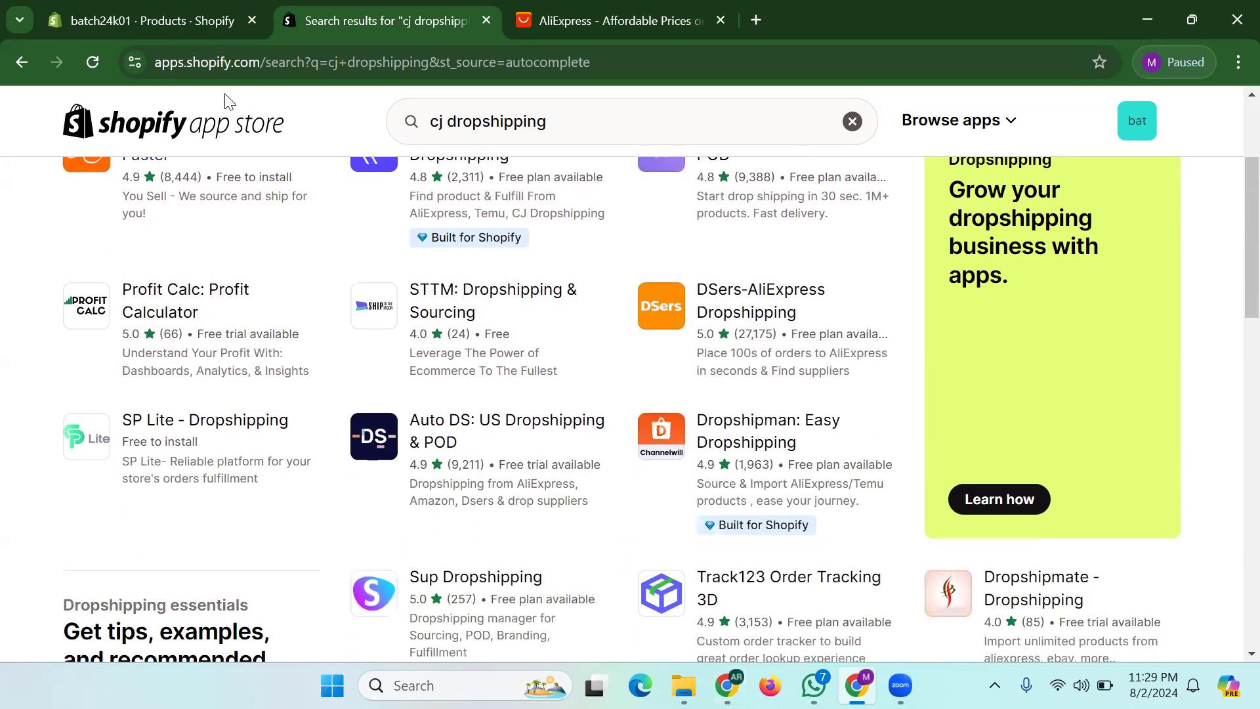
key("alt+Tab")
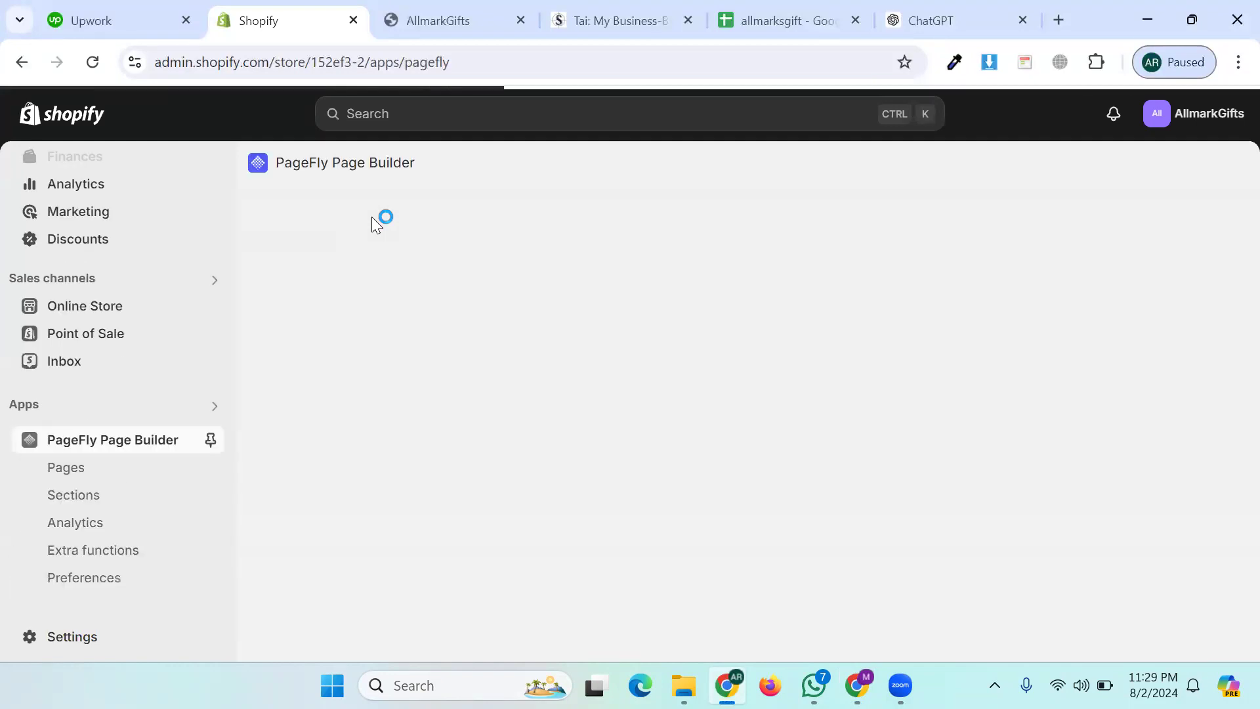
left_click(43, 405)
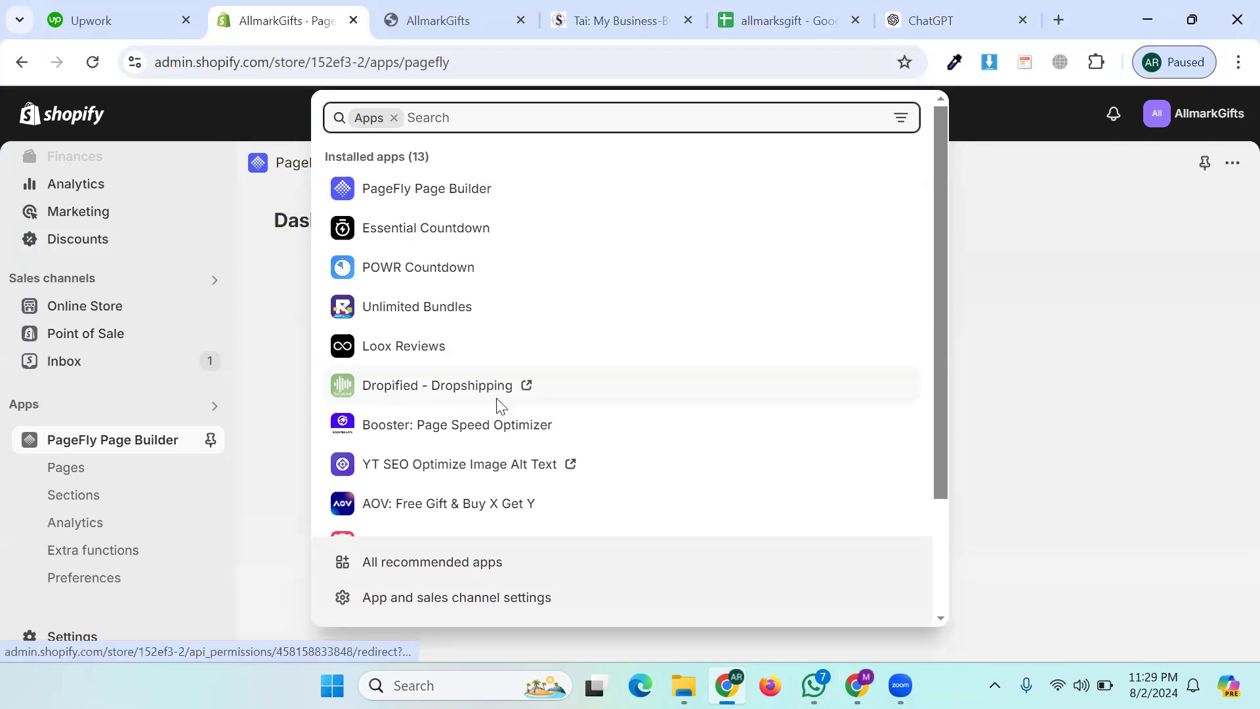
scroll(462, 410, "down", 2)
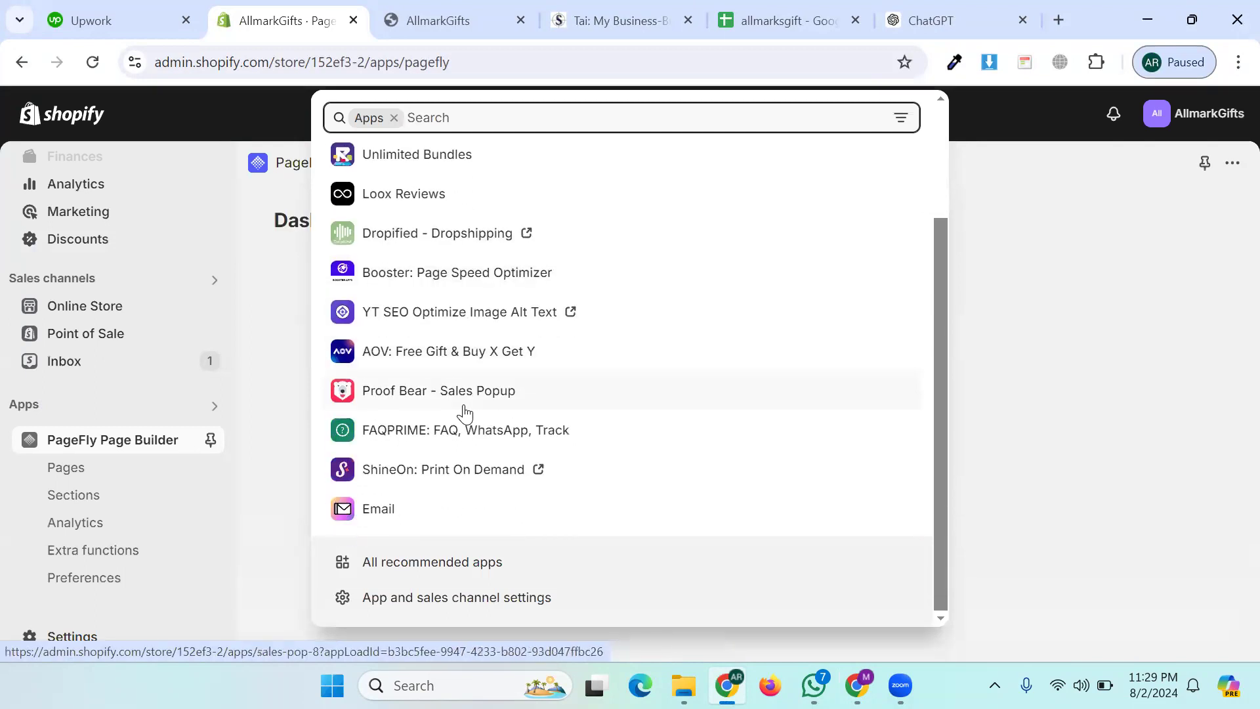
scroll(464, 410, "up", 2)
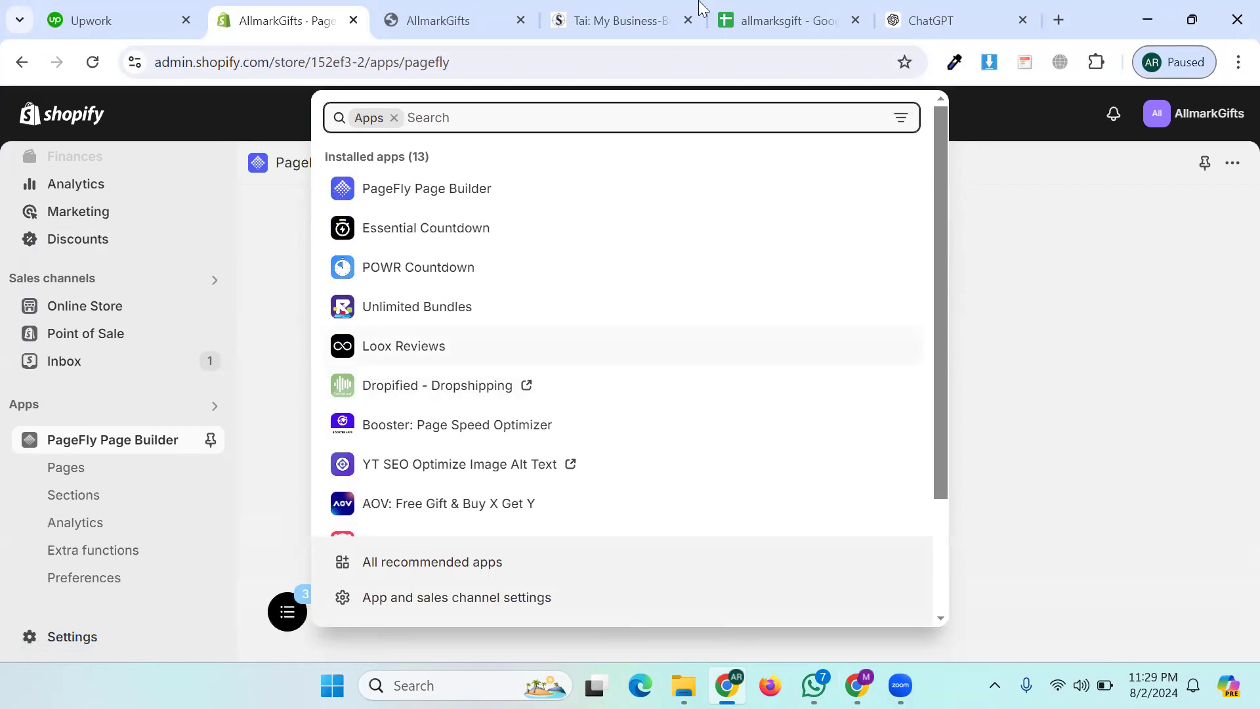
left_click(436, 13)
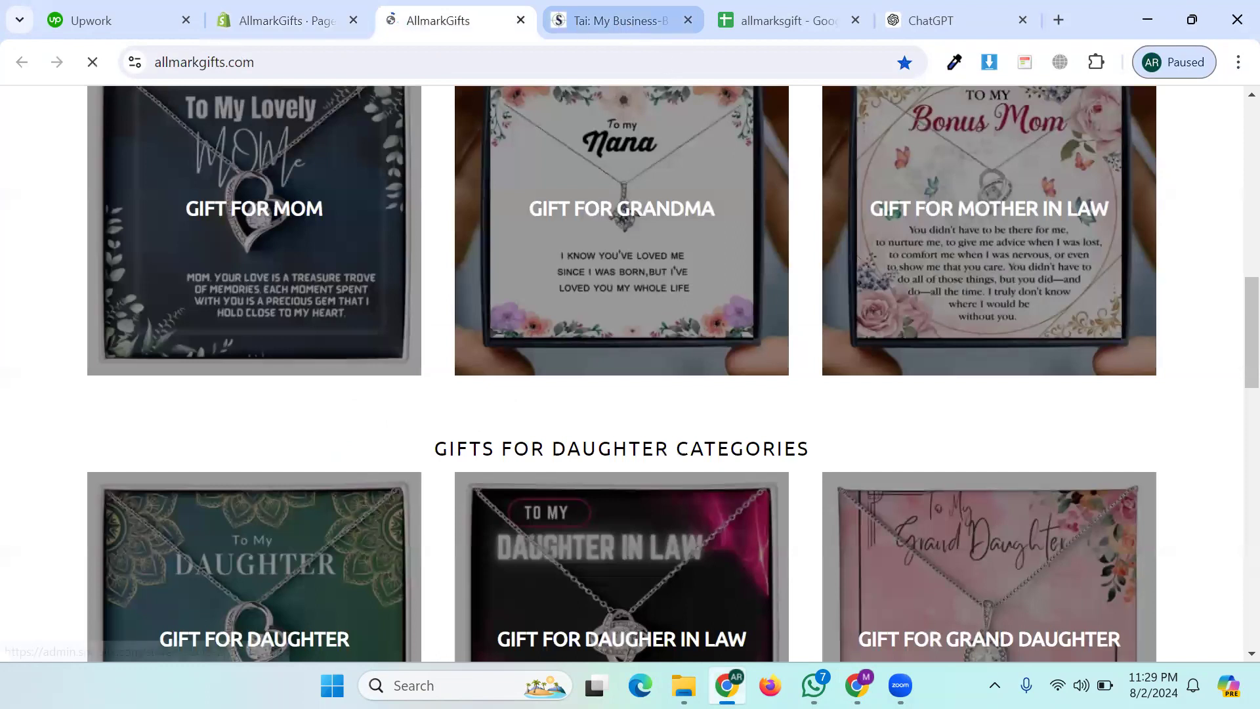
left_click(857, 685)
Browse the cj dropshipping results down to Trendsi, EPROLO, Syncee and Spocket, then replace the query with 'dropi'.
scroll(489, 356, "up", 3)
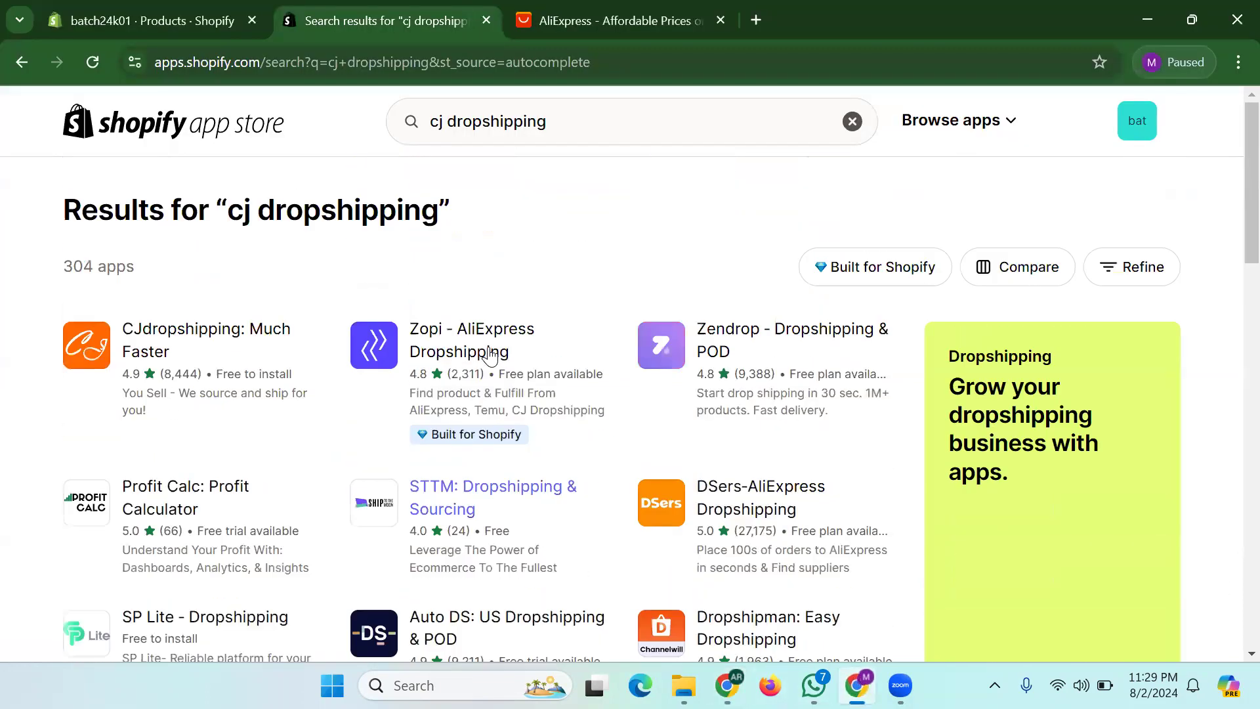
scroll(490, 357, "down", 1)
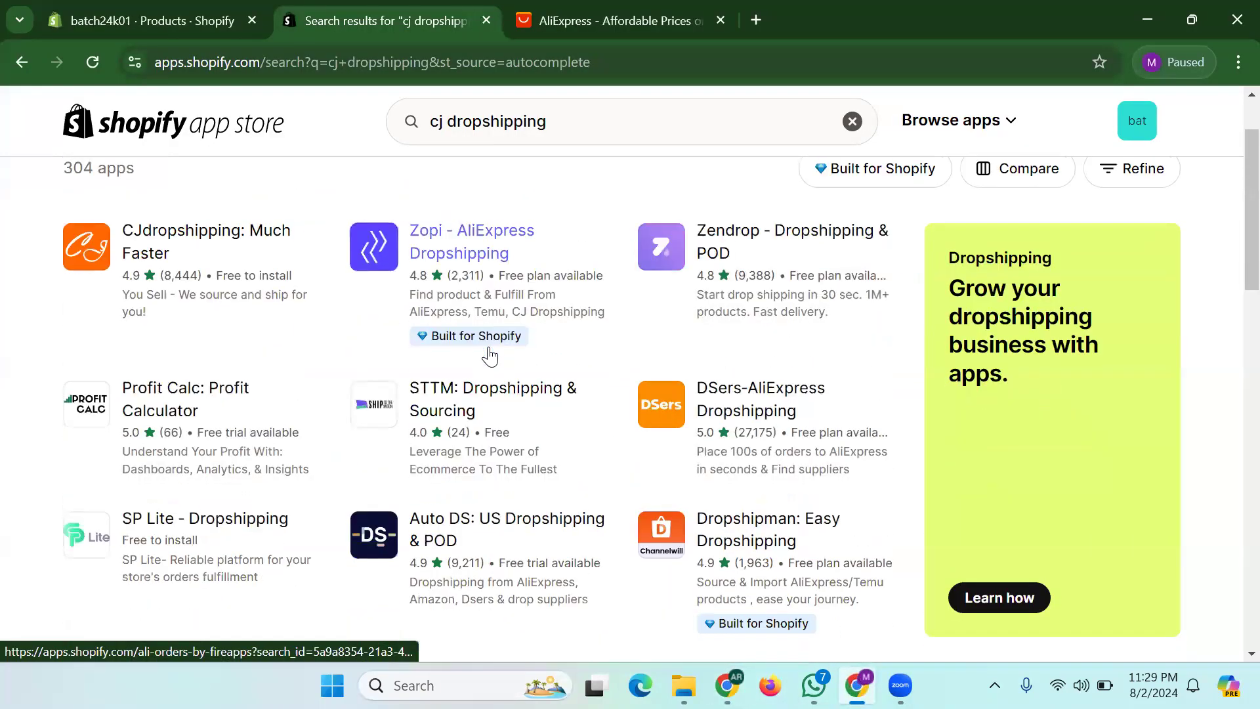
scroll(590, 467, "down", 1)
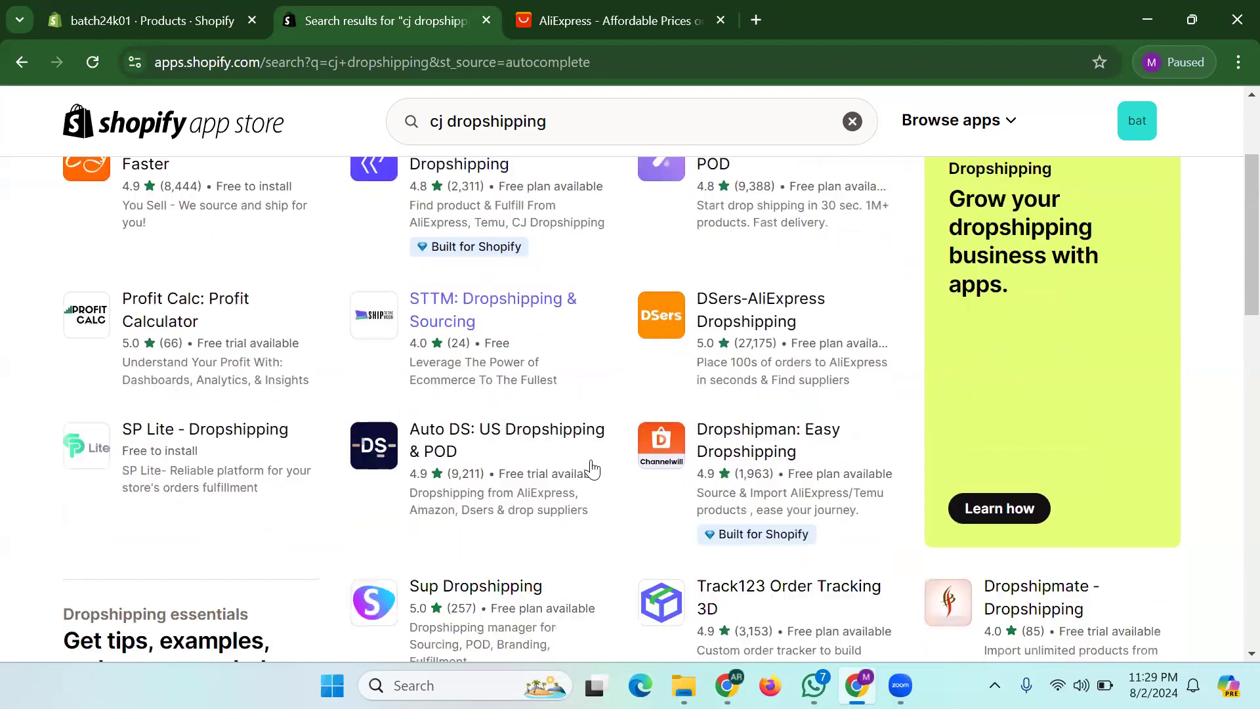
scroll(591, 467, "down", 2)
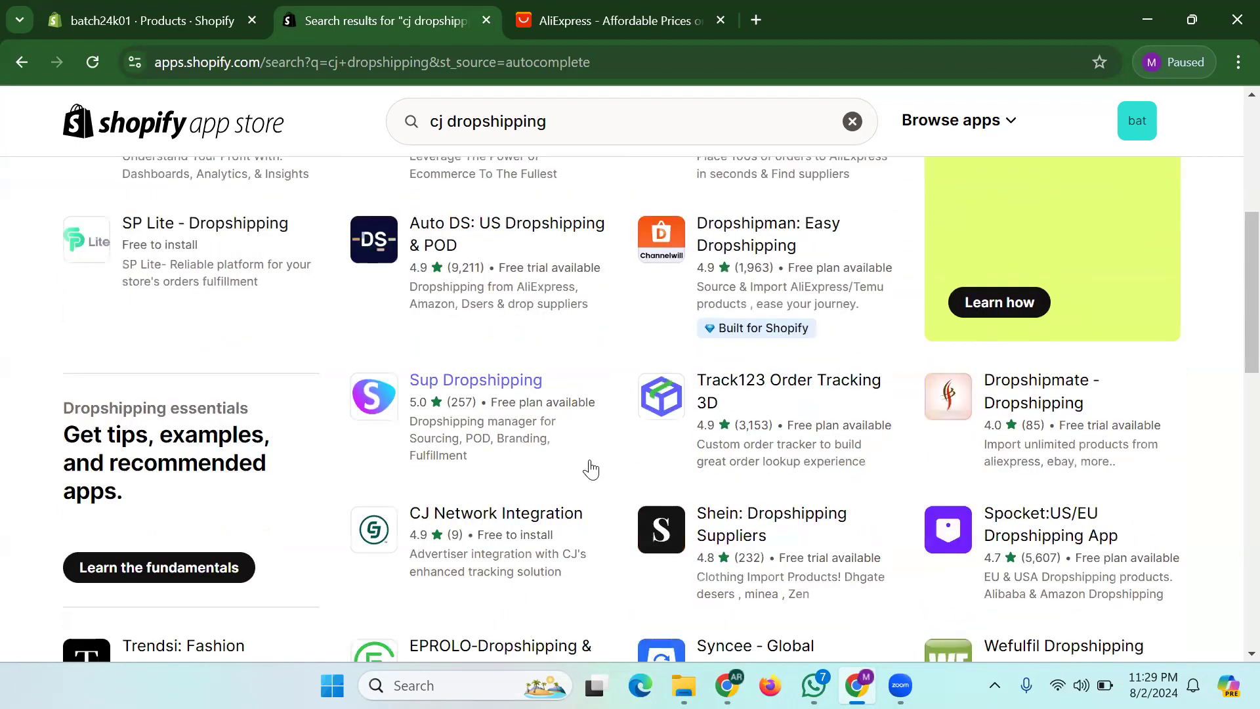
scroll(583, 479, "down", 2)
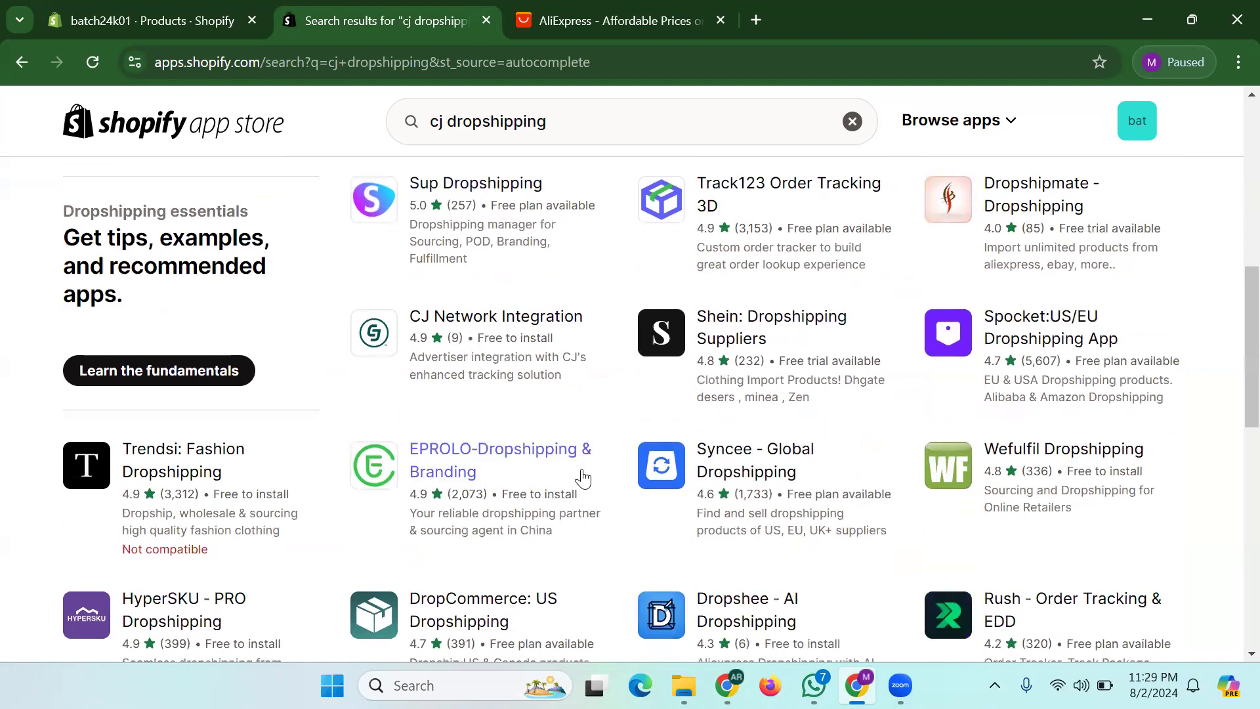
scroll(577, 472, "up", 6)
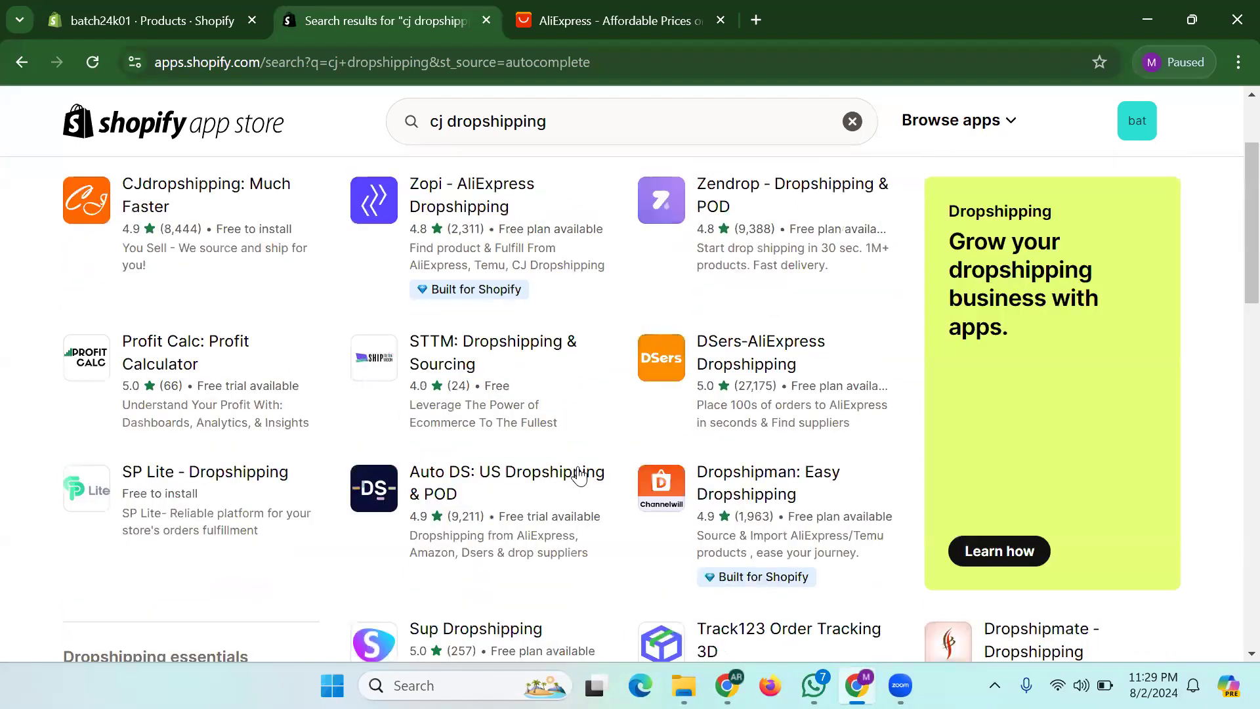
scroll(569, 262, "up", 2)
triple_click(579, 113)
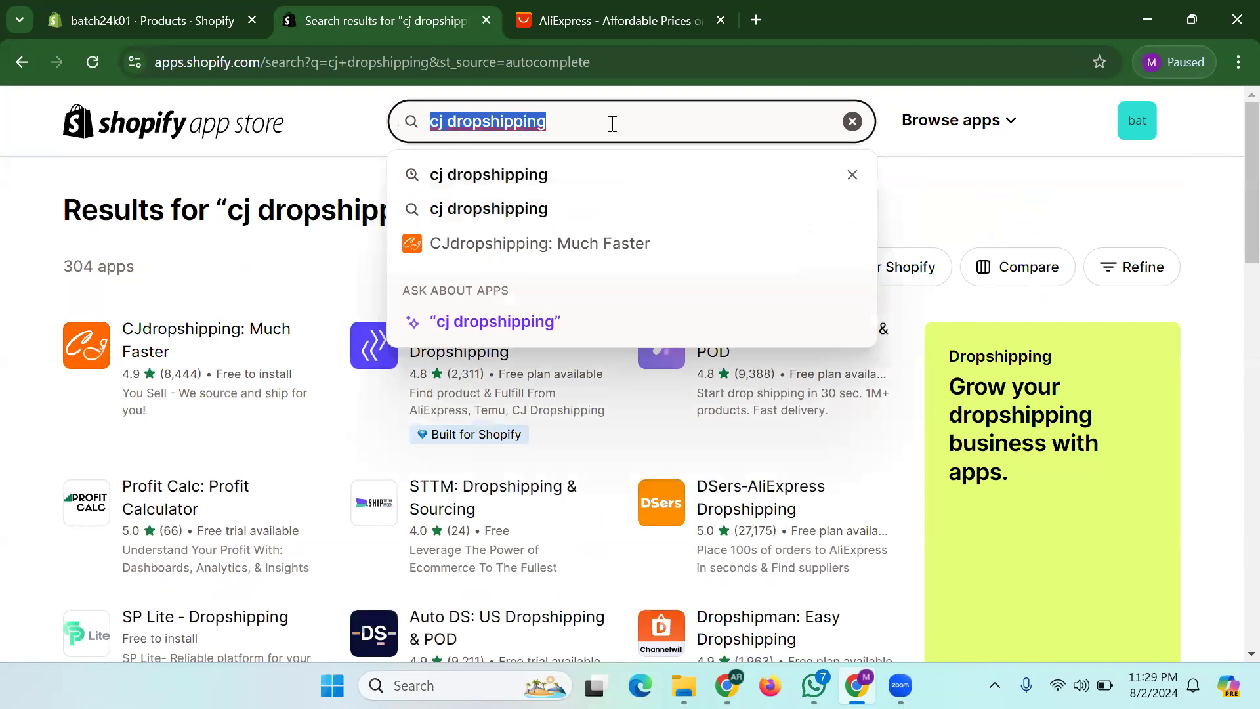
type("dropi")
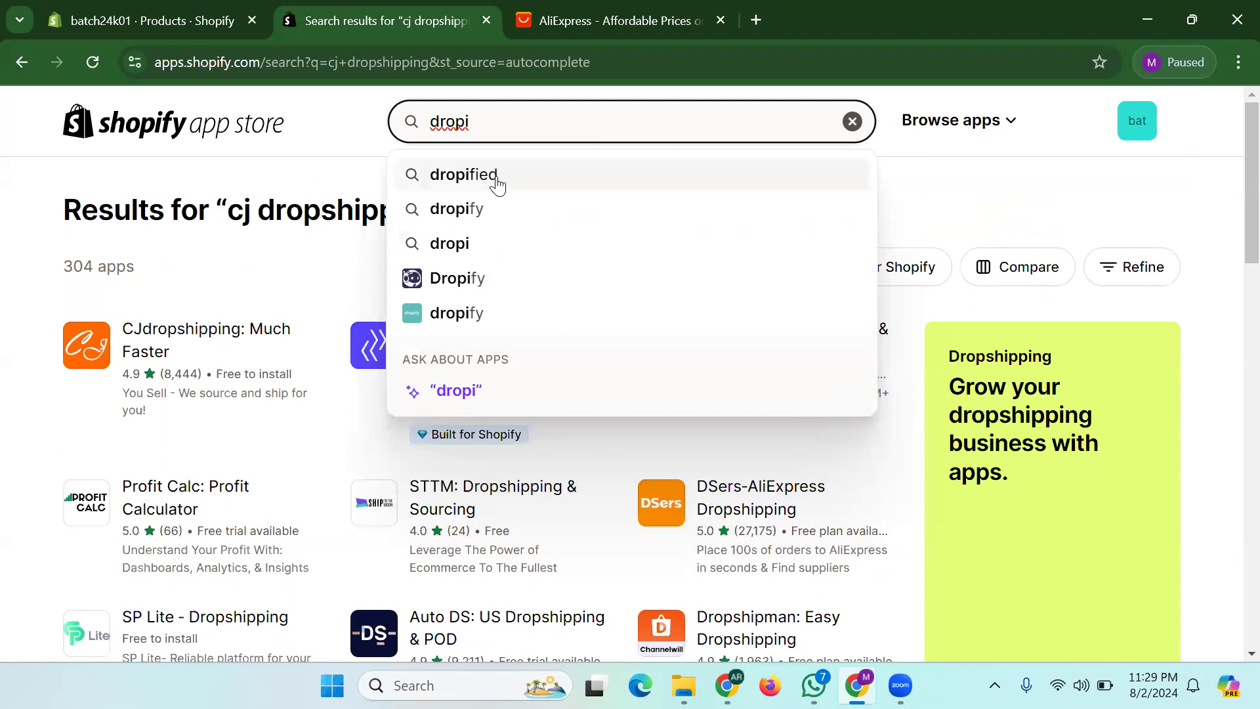
Search for 'dropified' and review the 53 apps led by Dropified - Dropshipping and Dropify.
left_click(497, 176)
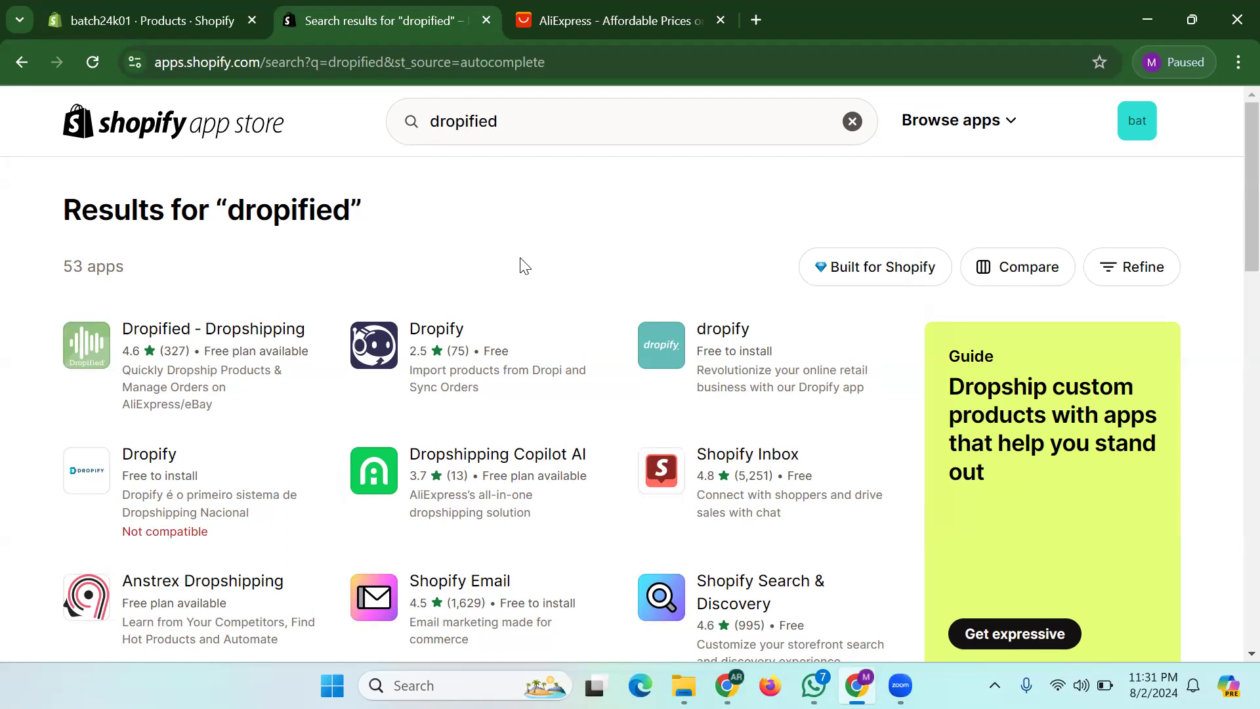
scroll(556, 301, "down", 1)
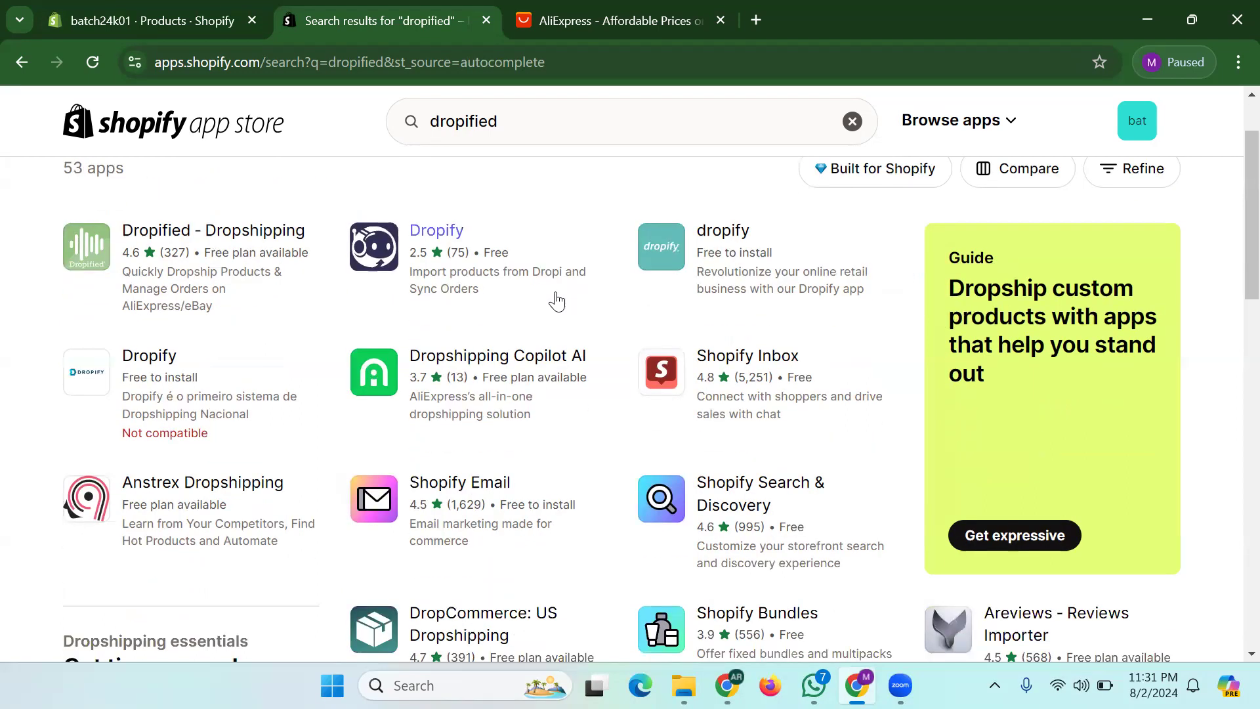
scroll(556, 301, "up", 1)
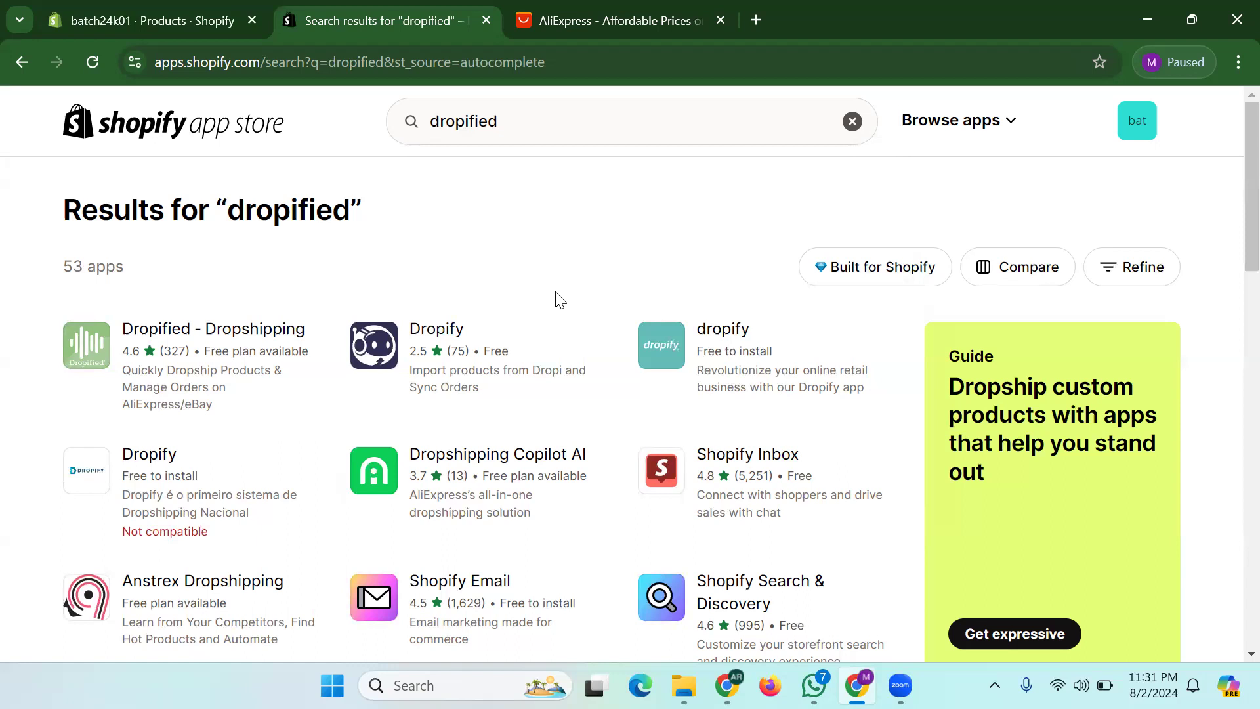
scroll(253, 387, "down", 3)
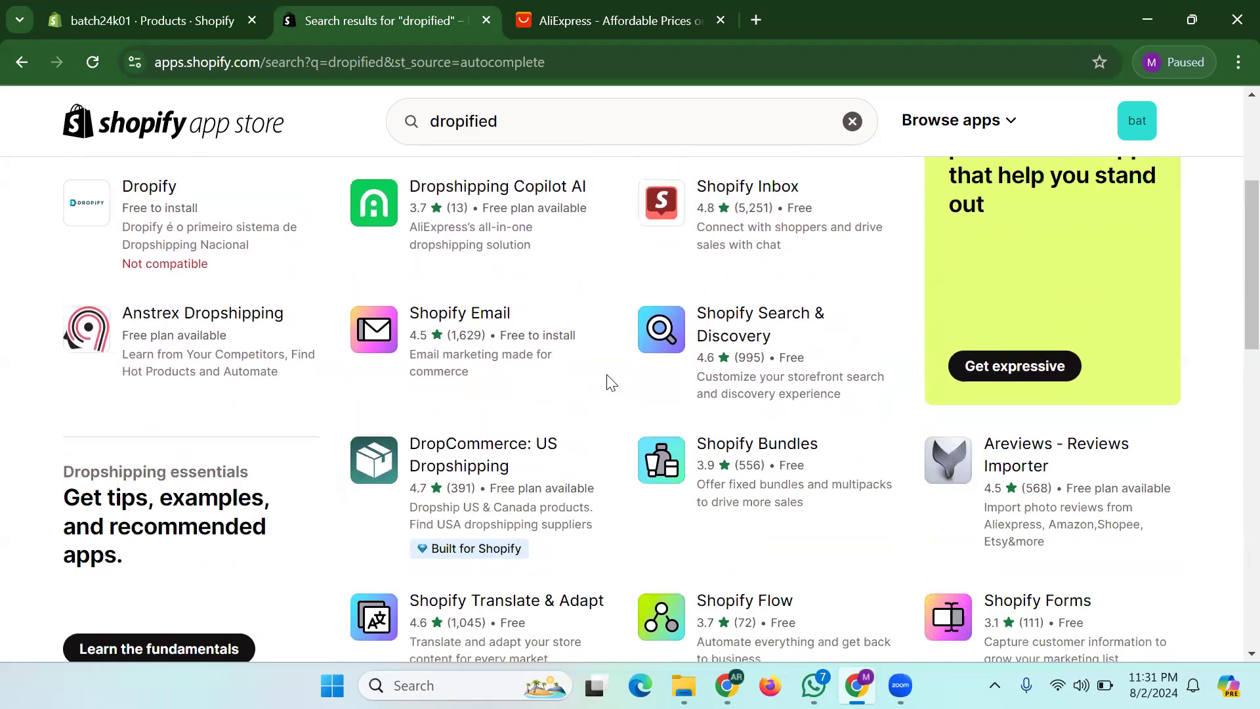
scroll(610, 384, "up", 3)
left_click(404, 129)
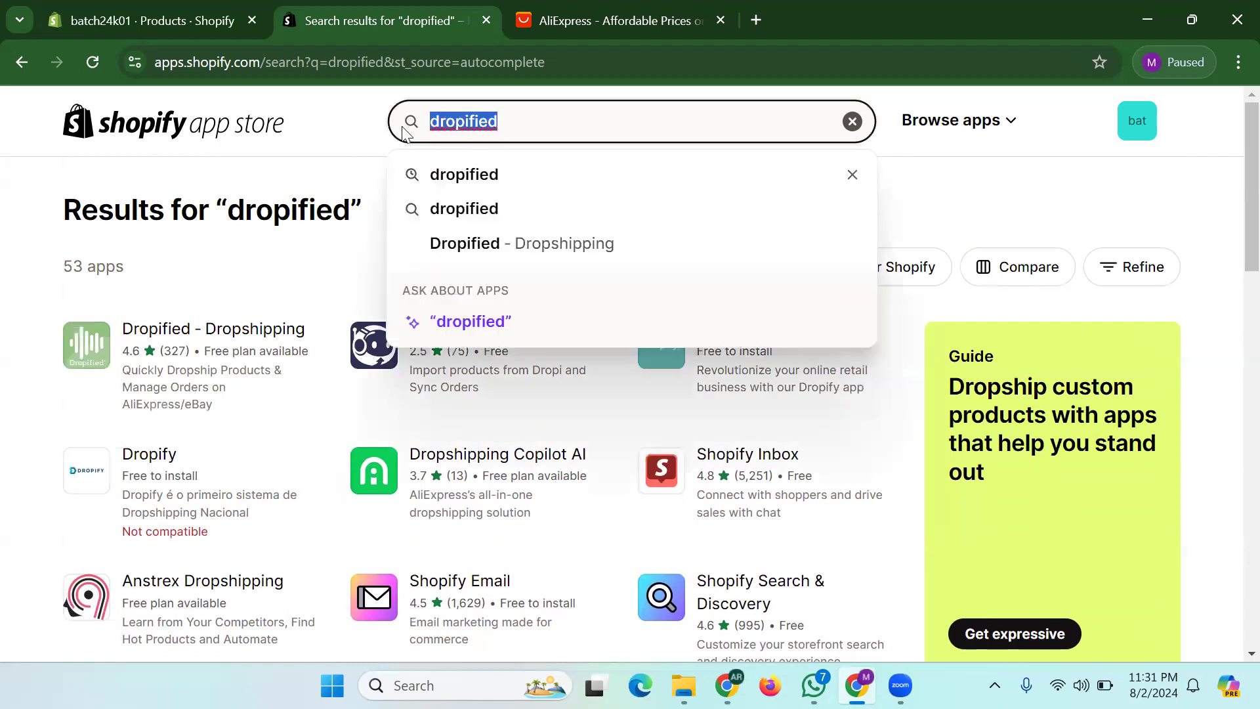
Search 'dser' and open the DSers-AliExpress Dropshipping listing (free plan, 5.0 from 27,185 reviews).
type("ds")
key("BackSpace")
type("ser")
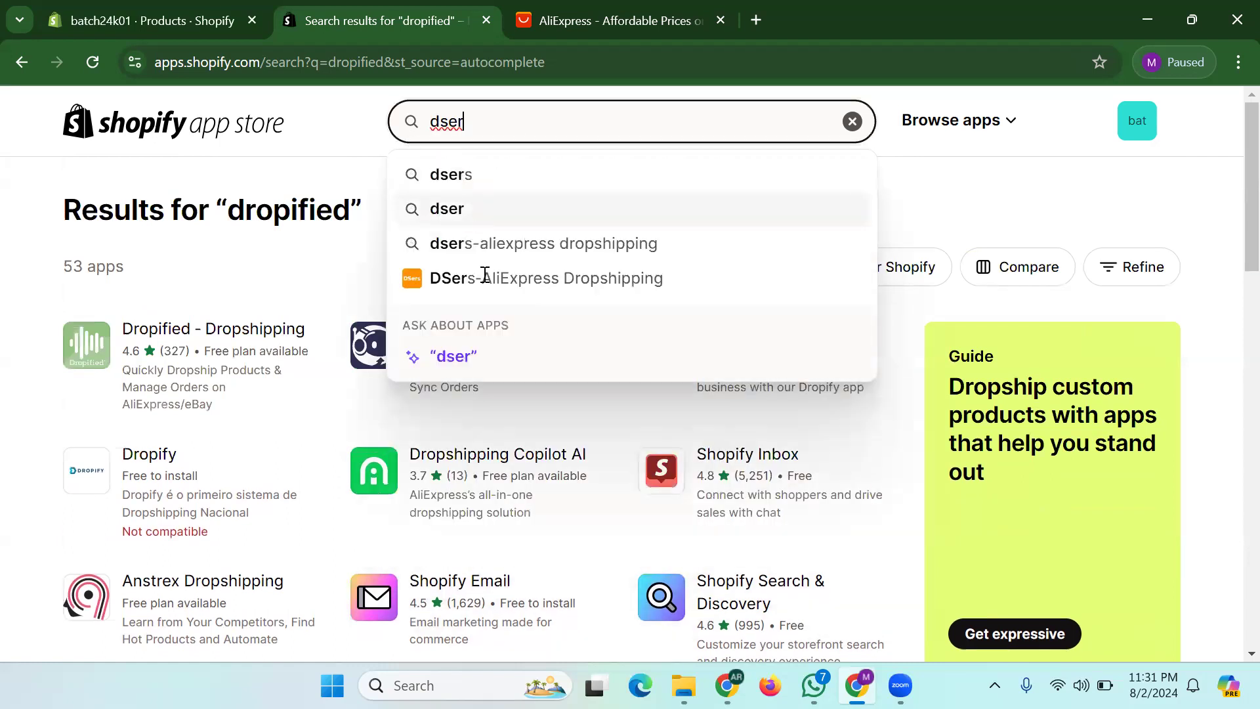
left_click(485, 279)
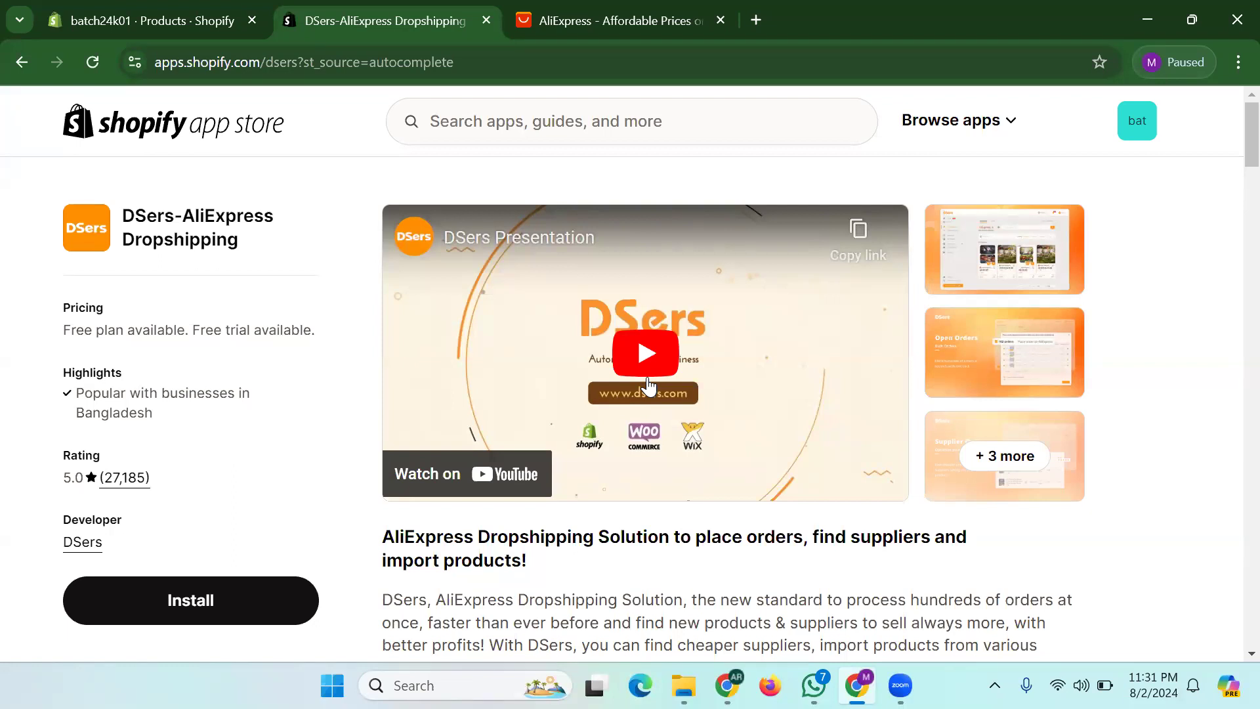
left_click_drag(238, 241, 123, 200)
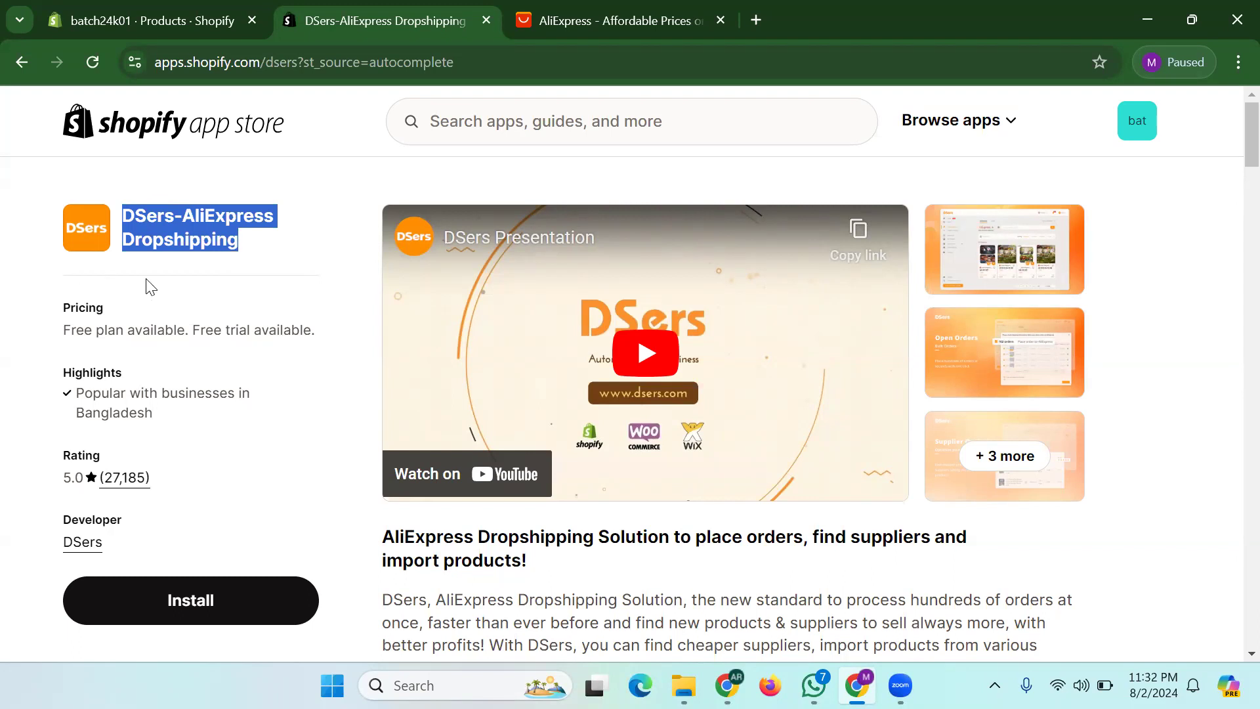
left_click(276, 252)
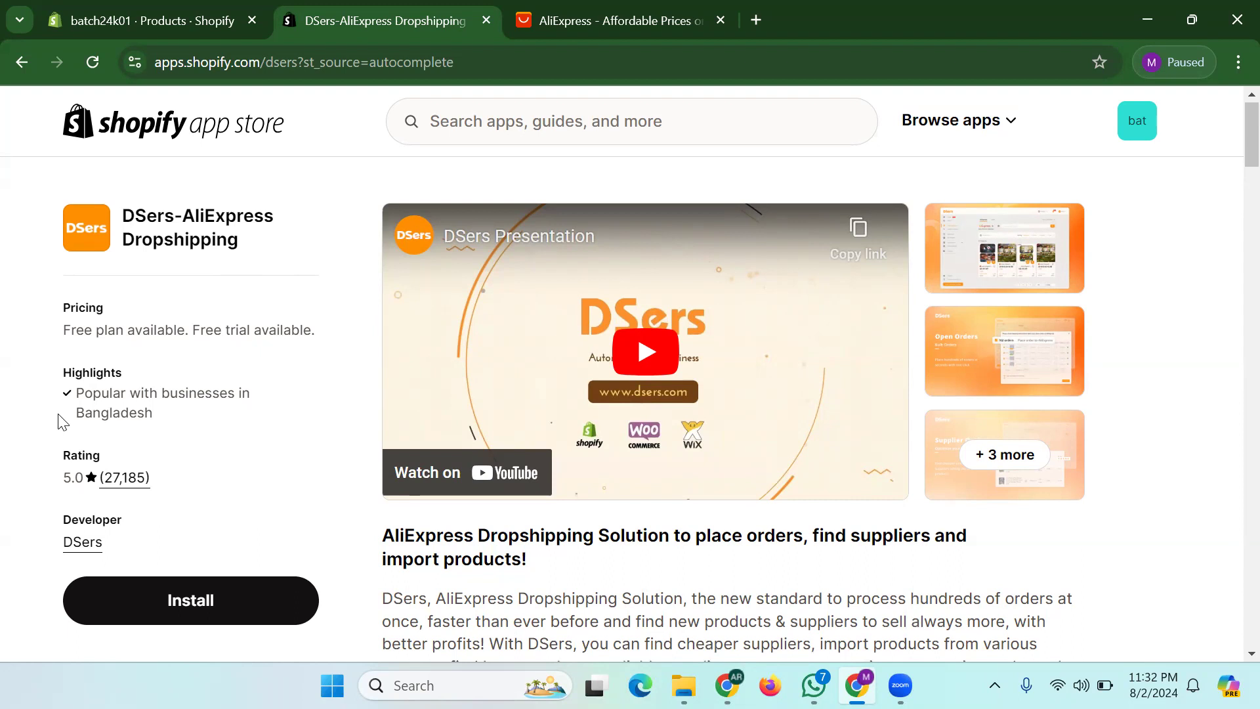
scroll(63, 421, "down", 1)
left_click_drag(87, 343, 155, 338)
left_click(20, 348)
scroll(514, 487, "down", 10)
scroll(525, 479, "down", 7)
scroll(540, 474, "up", 4)
left_click_drag(84, 234, 221, 233)
left_click_drag(88, 392, 265, 467)
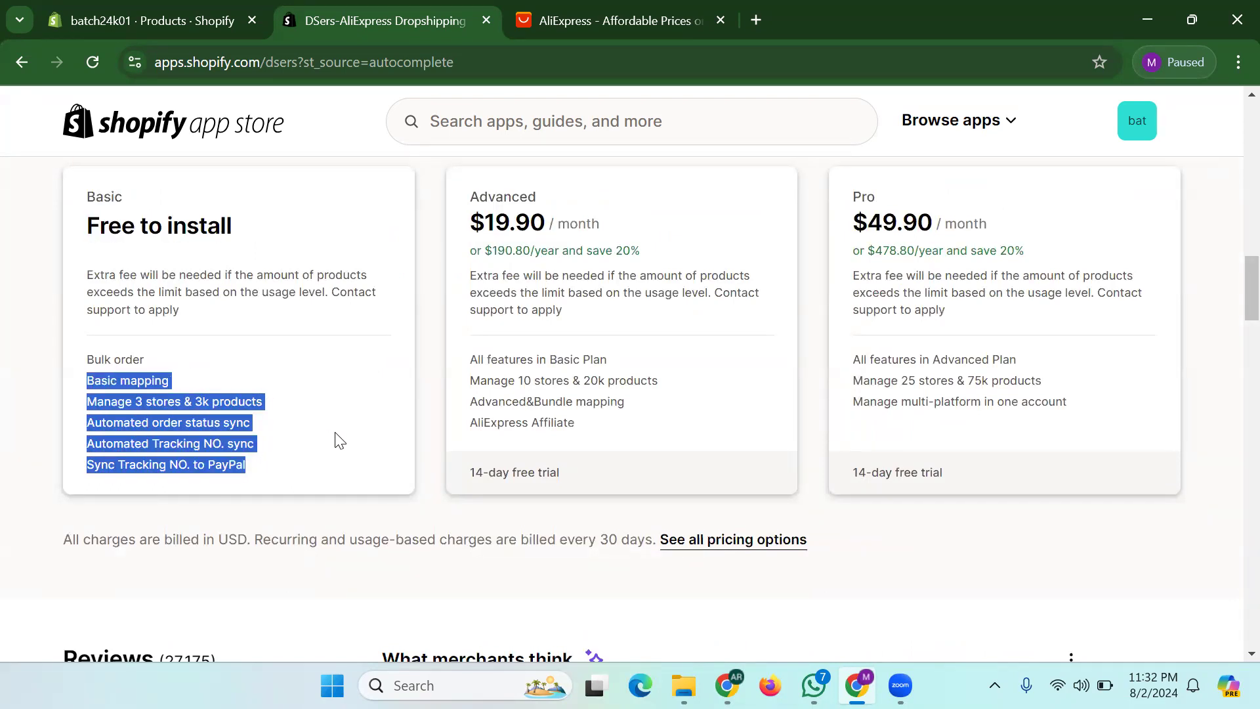
scroll(596, 231, "up", 1)
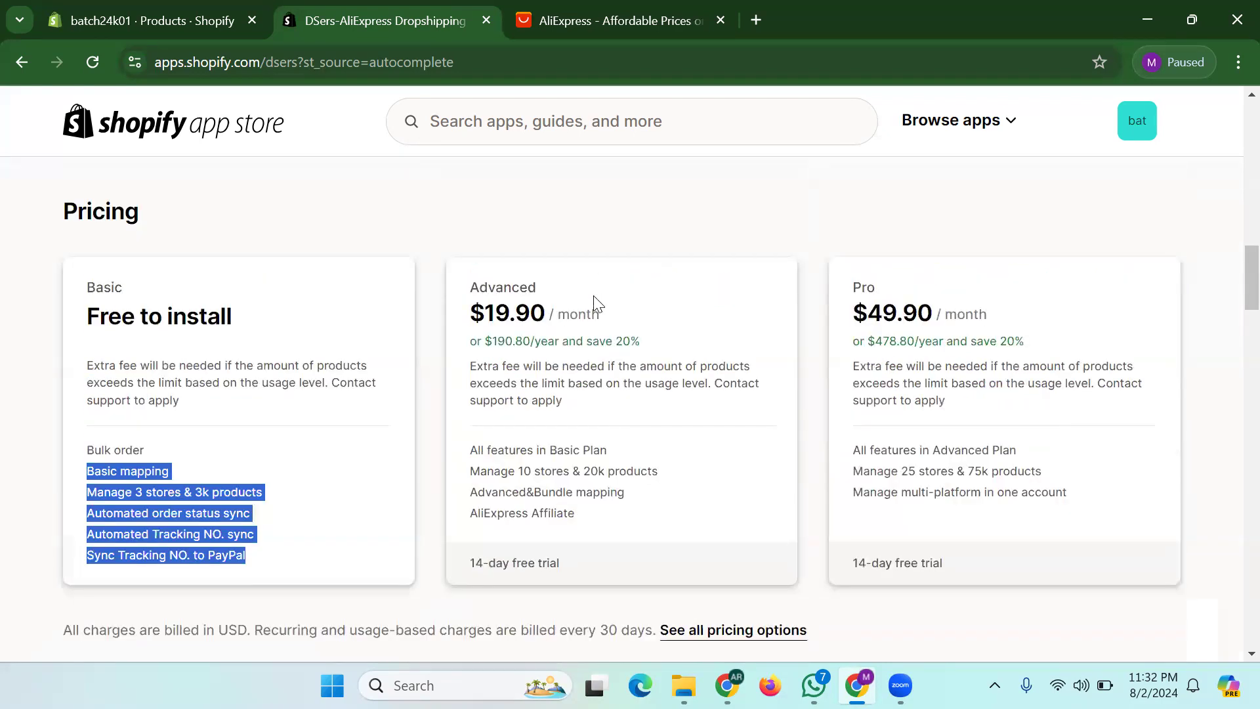
left_click_drag(599, 323, 464, 327)
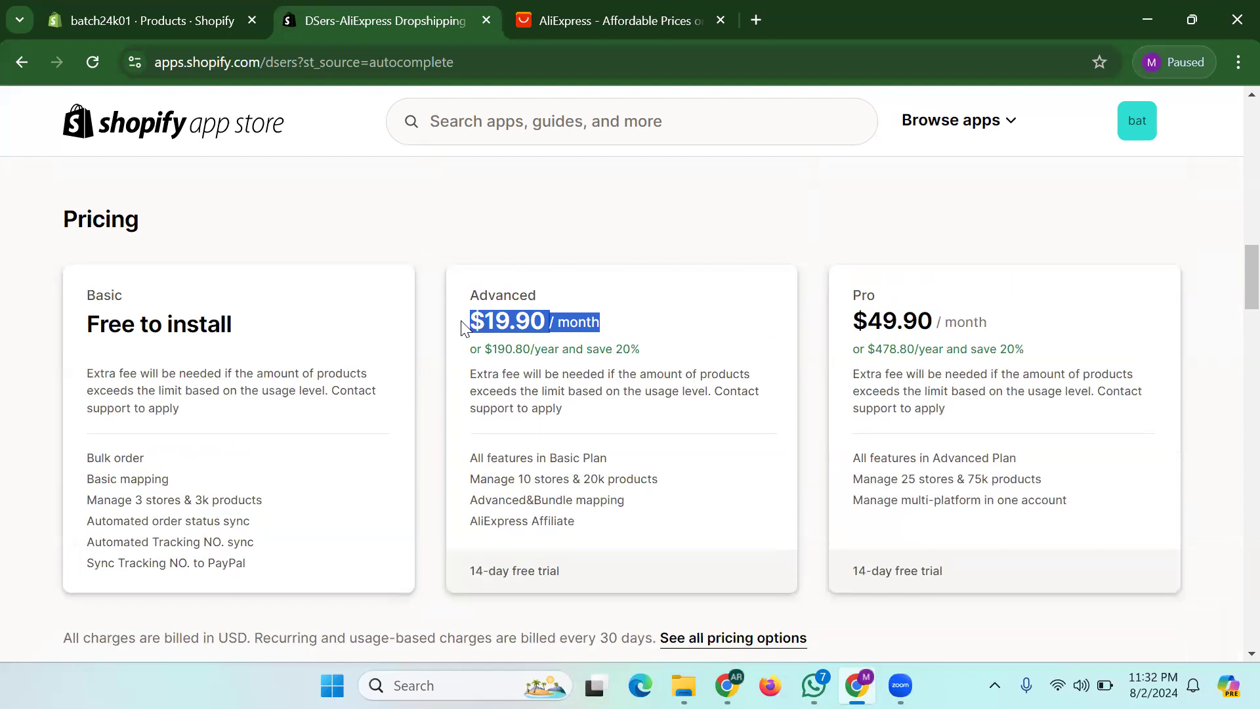
left_click_drag(998, 323, 859, 327)
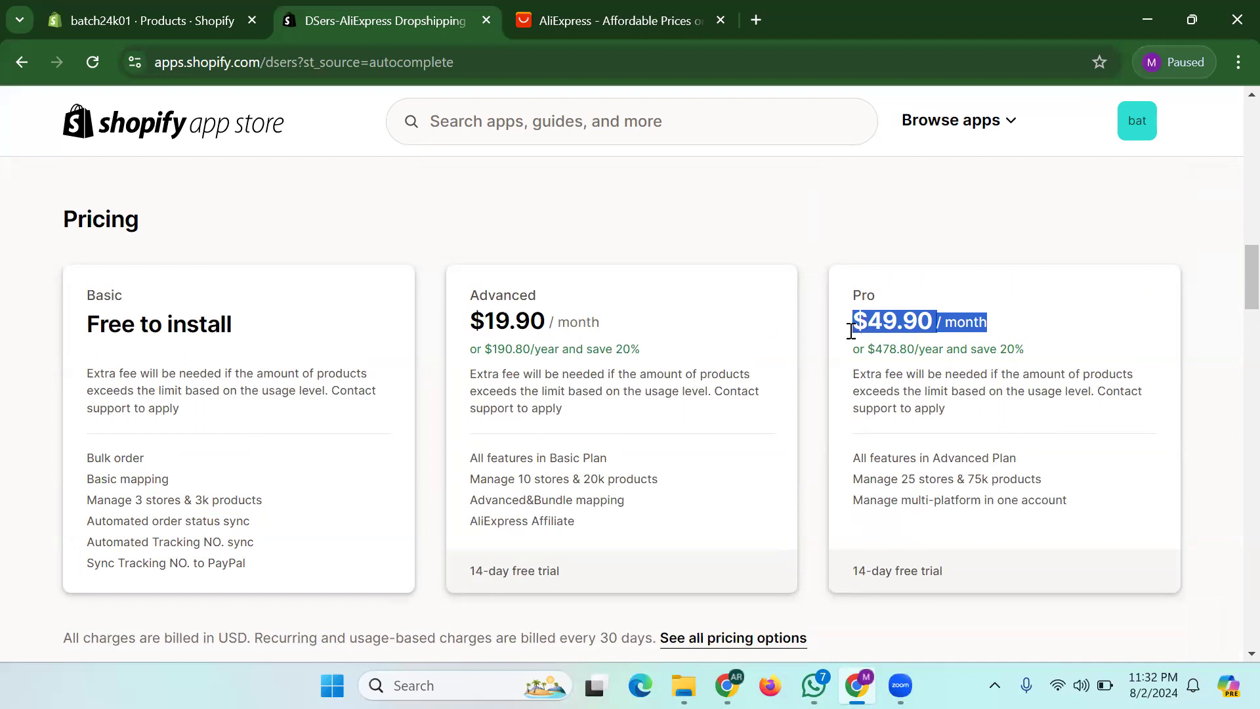
scroll(568, 386, "up", 1)
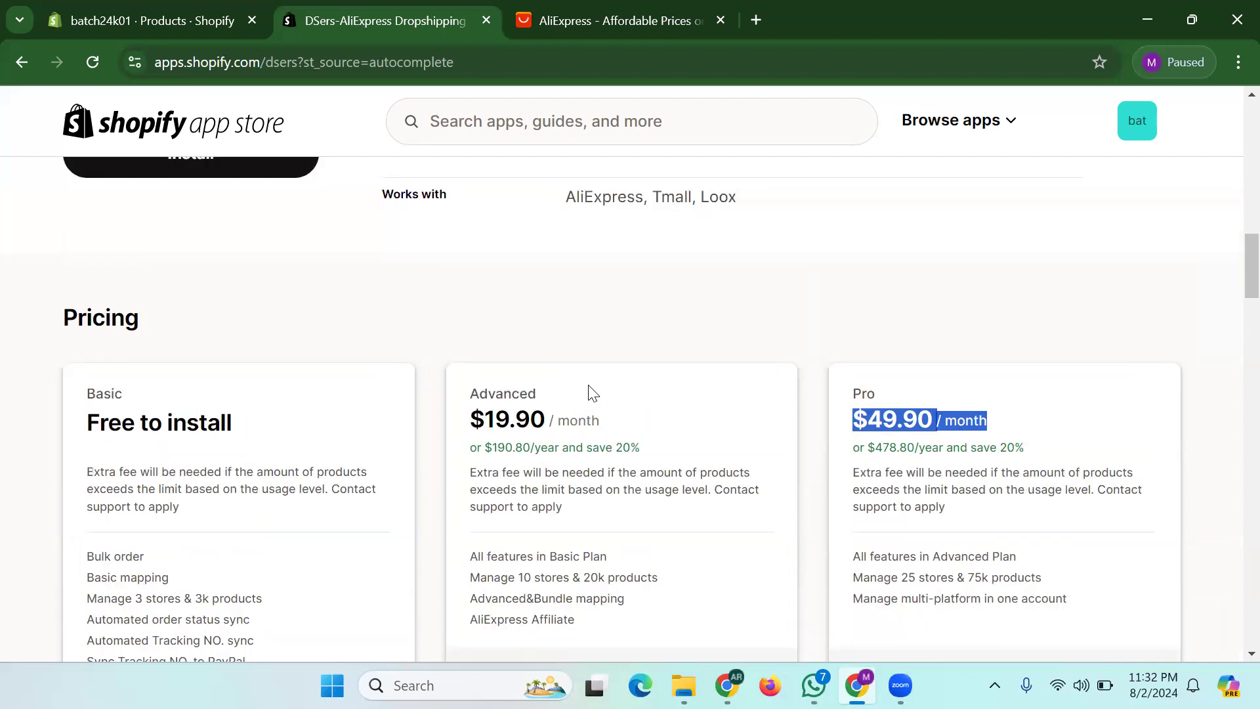
scroll(529, 332, "down", 2)
scroll(532, 315, "up", 1)
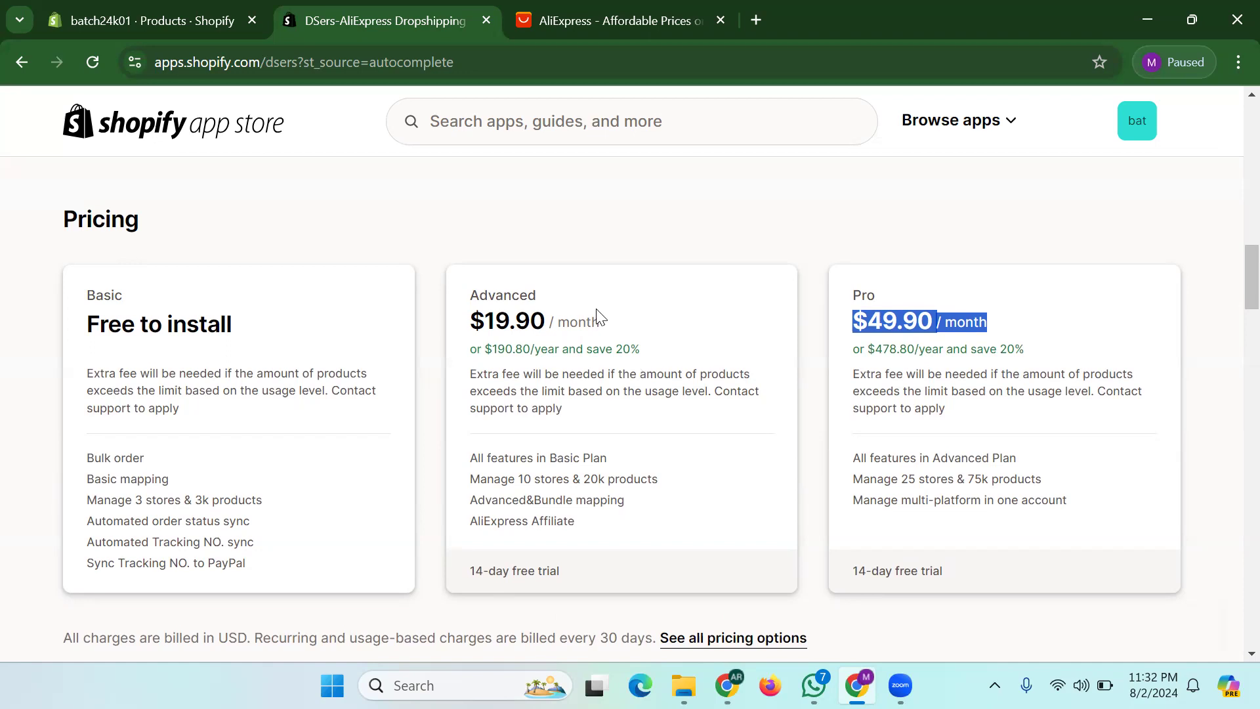
scroll(556, 302, "up", 1)
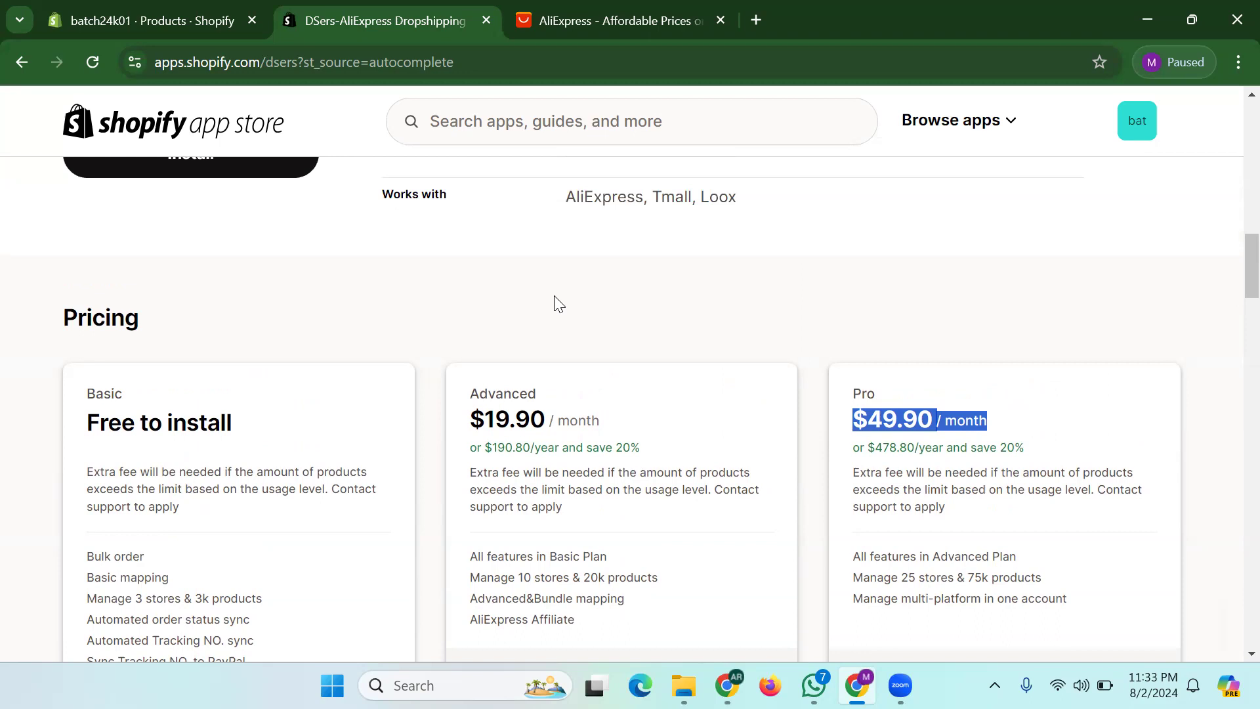
scroll(557, 304, "up", 12)
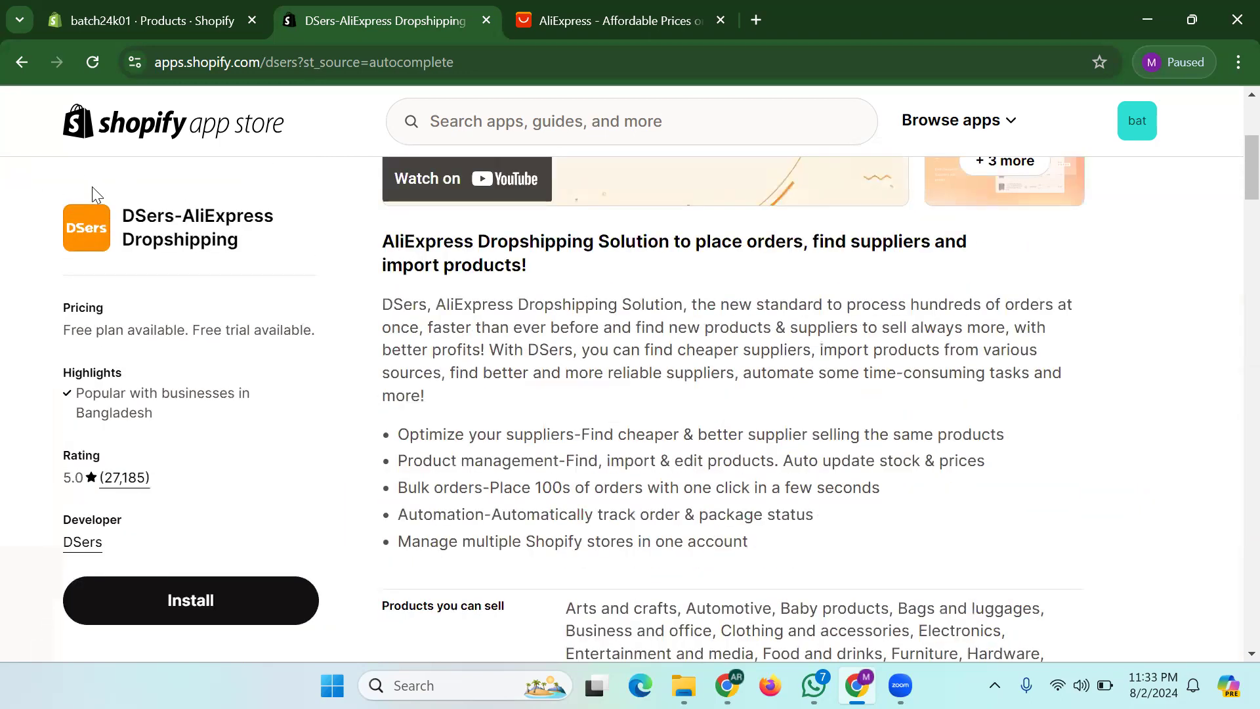
scroll(92, 186, "up", 3)
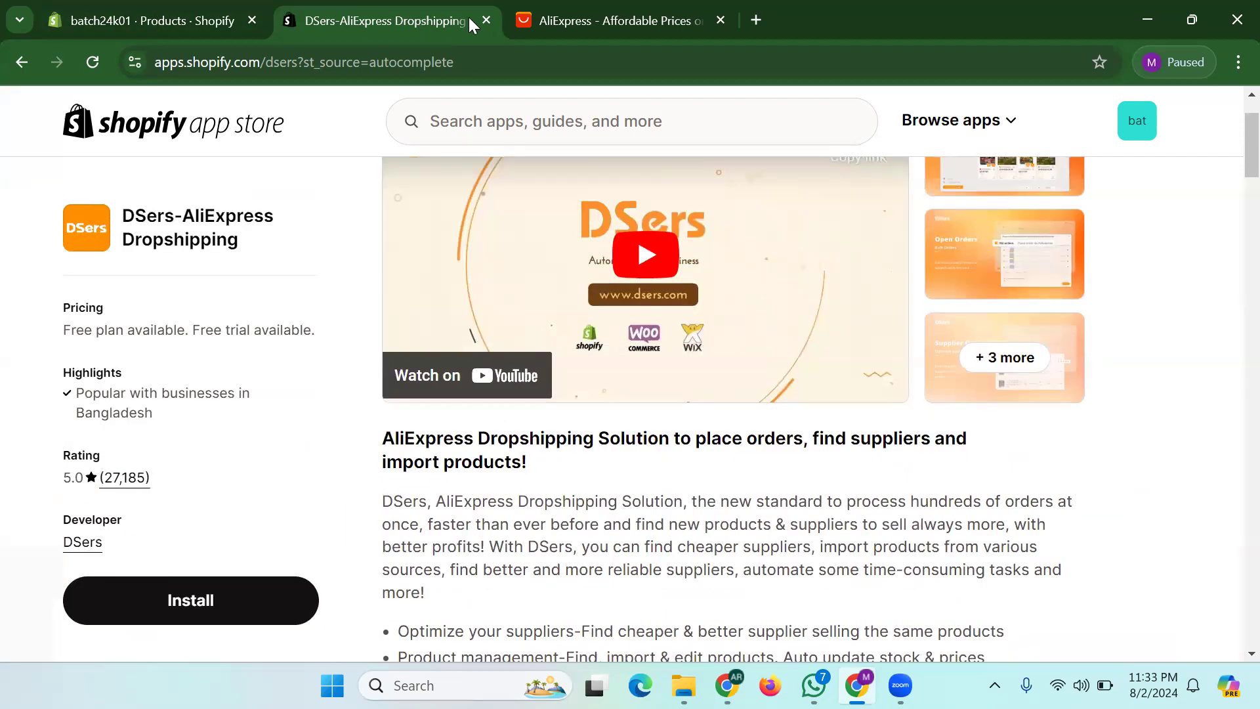
Close the DSers listing tab and dismiss the recommended apps popup in the store admin.
left_click(486, 20)
left_click(141, 21)
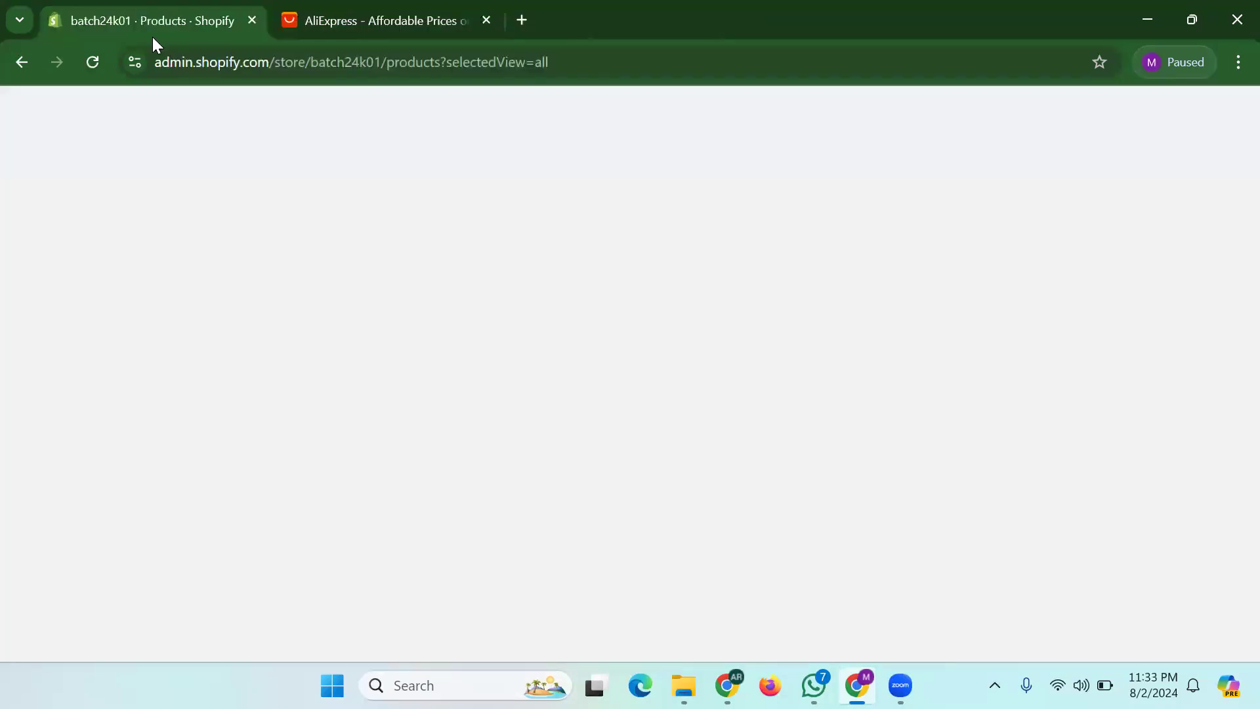
left_click(1087, 140)
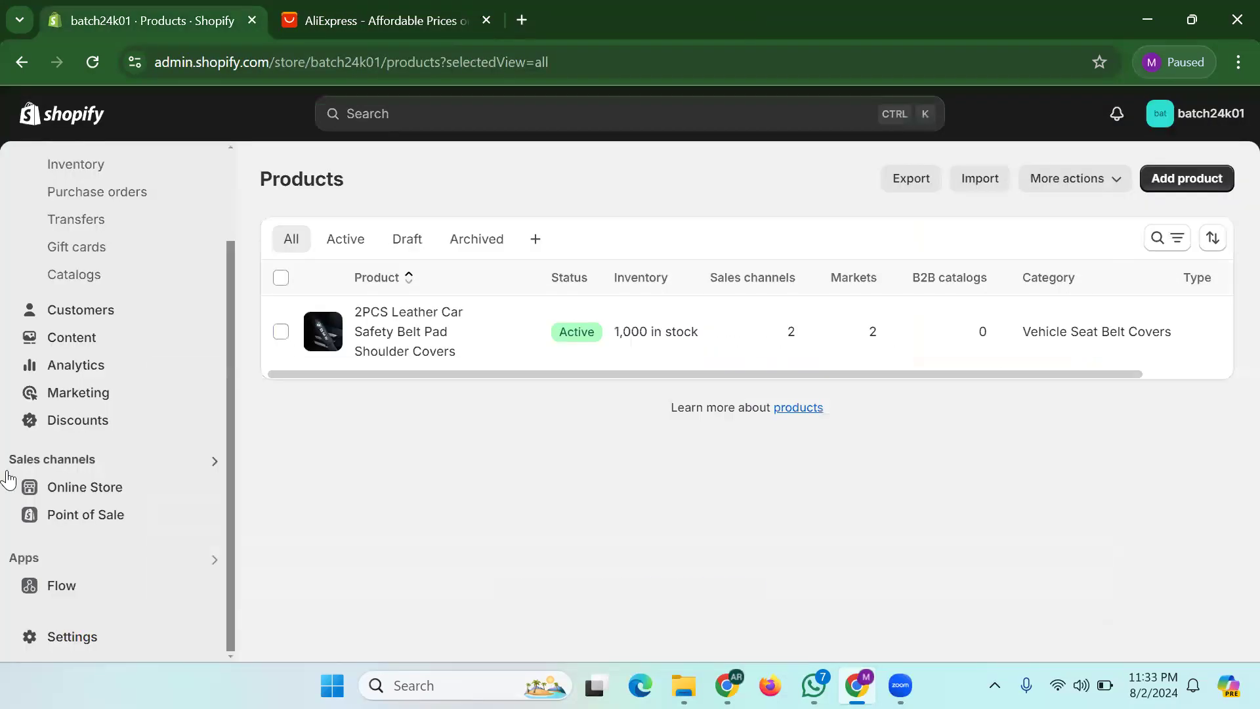
Reopen All recommended apps from the Apps list and launch the Shopify App Store in a new tab.
left_click(35, 557)
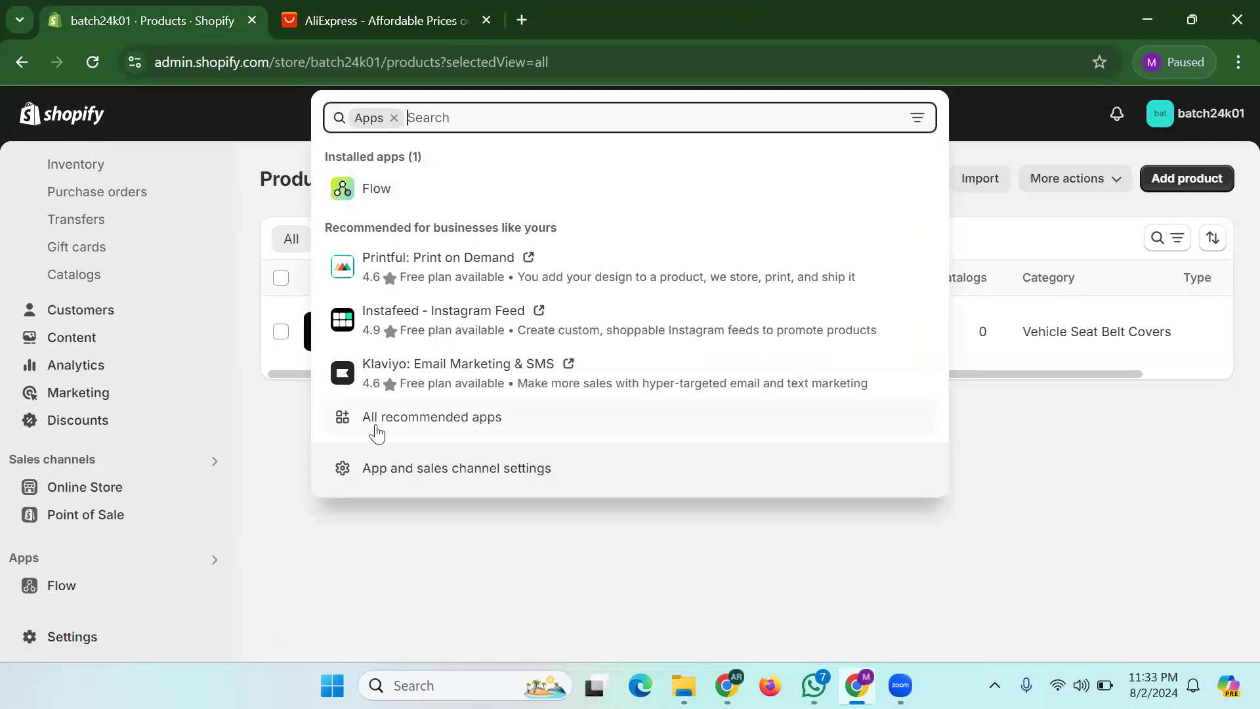
left_click(482, 420)
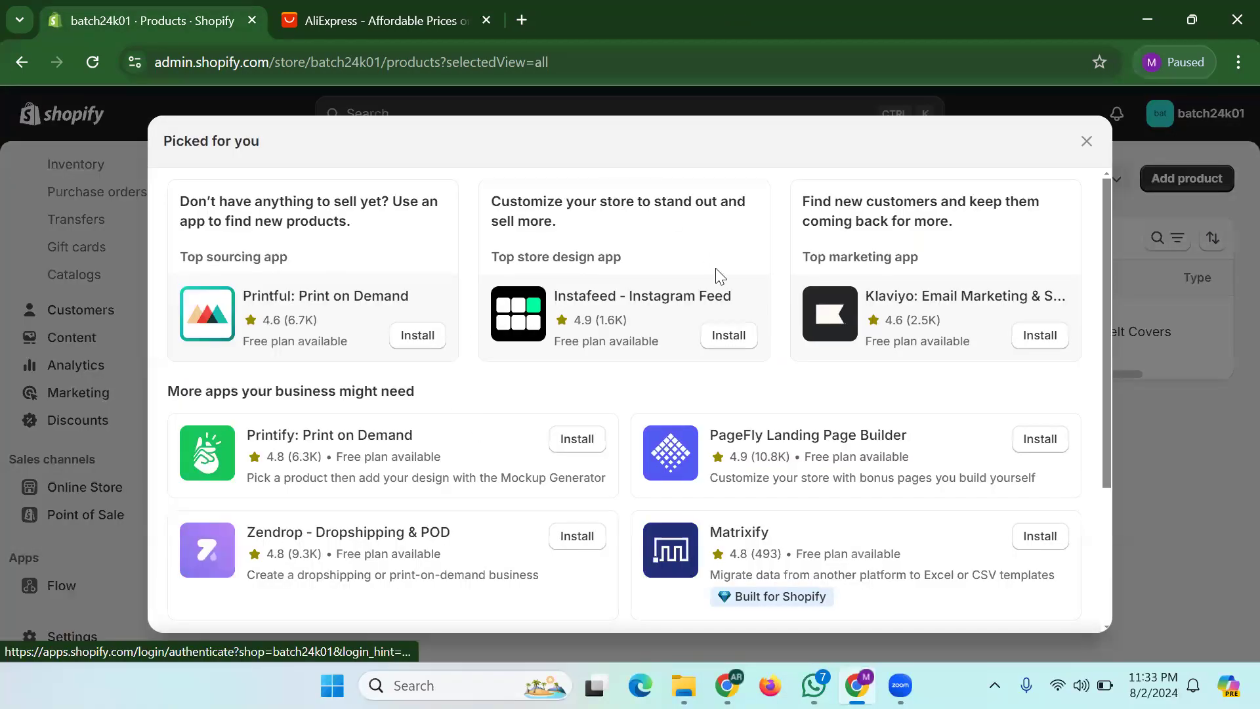
scroll(741, 518, "down", 3)
scroll(354, 365, "up", 3)
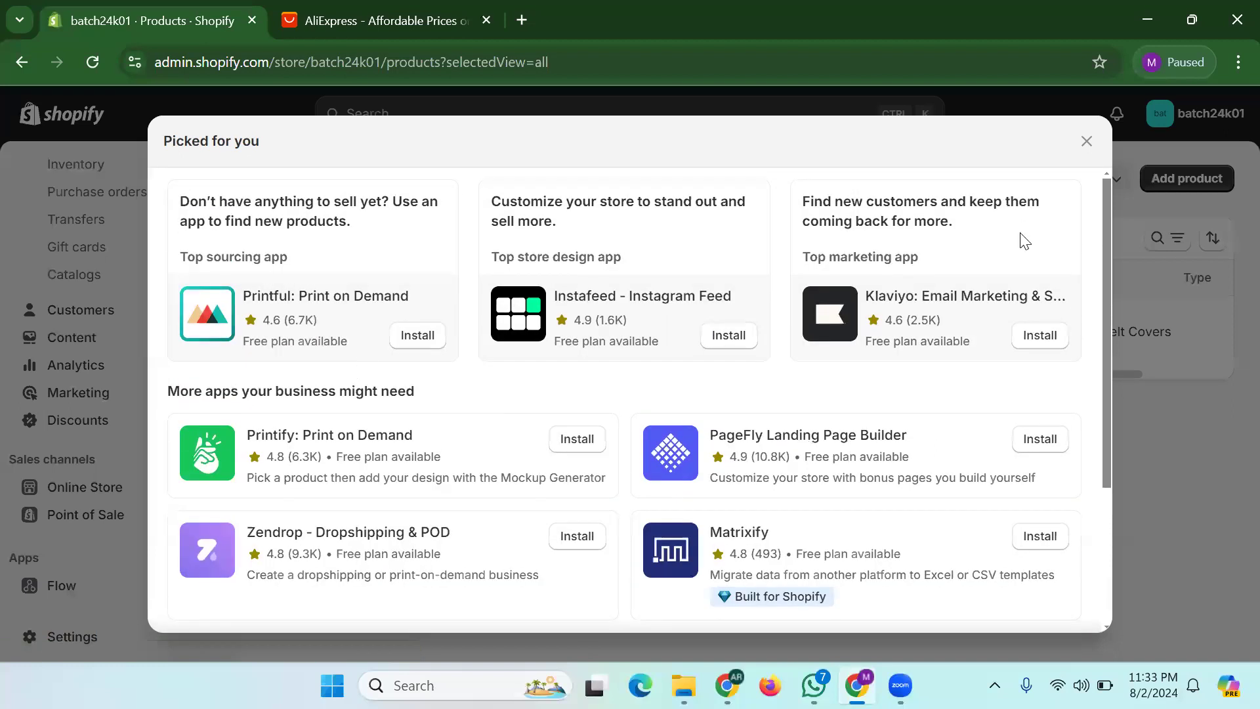
scroll(548, 365, "down", 3)
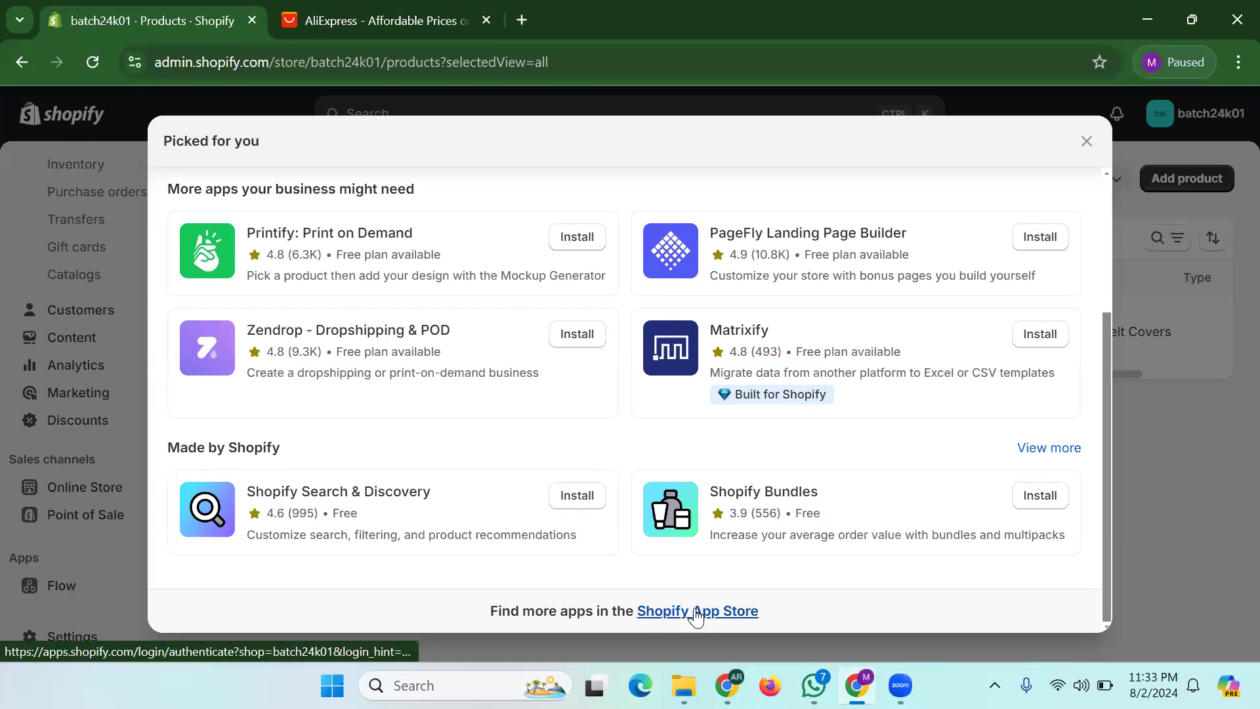
left_click(701, 614)
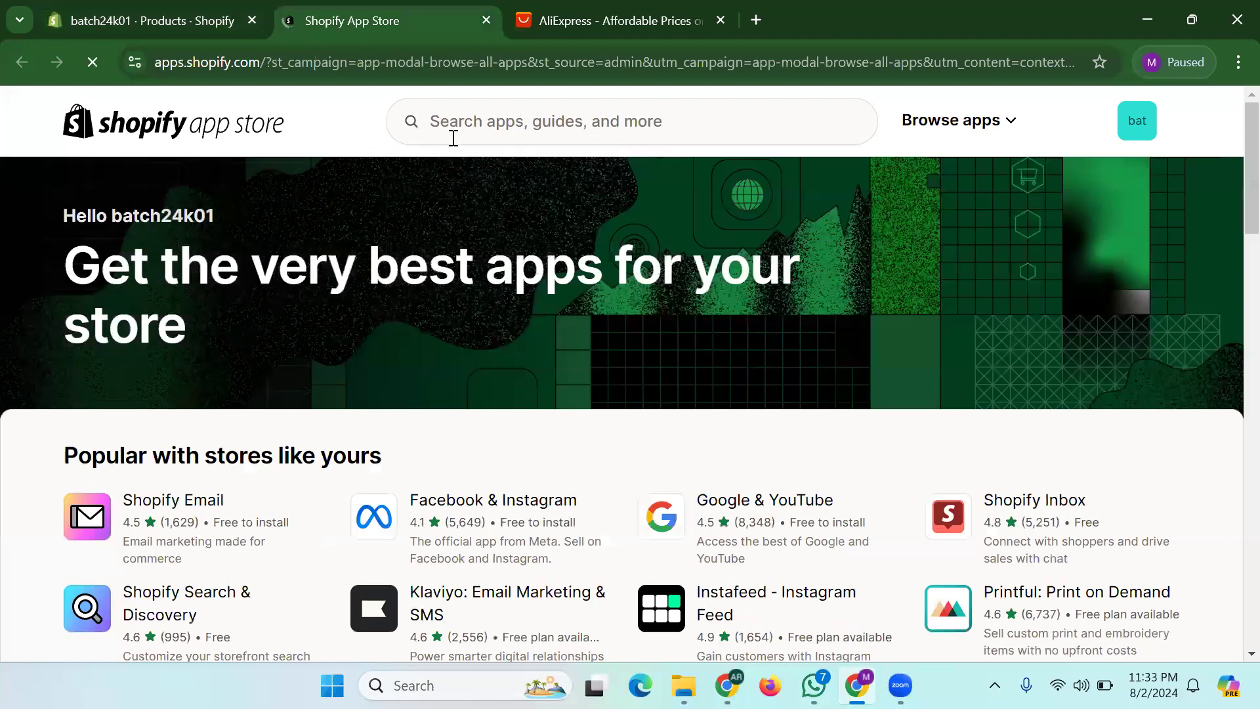
Search 'dser', open the DSers-AliExpress Dropshipping listing and start installing it on batch24k01.
left_click(495, 123)
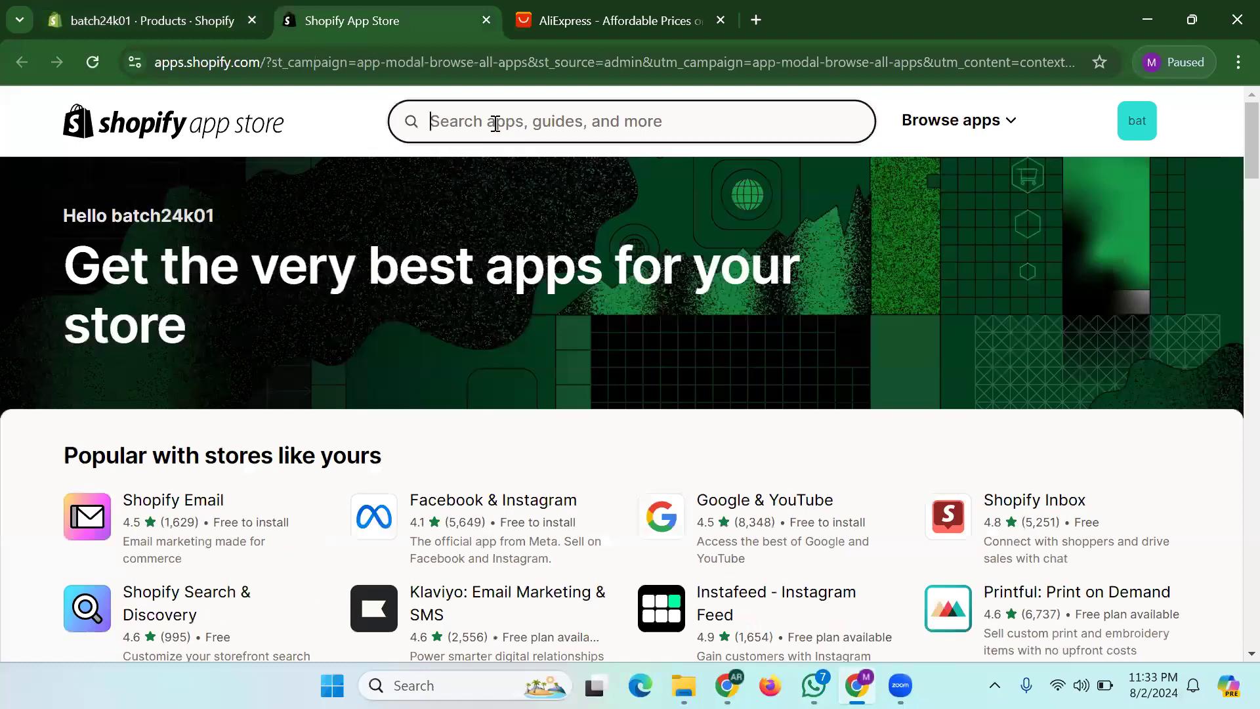
type("d")
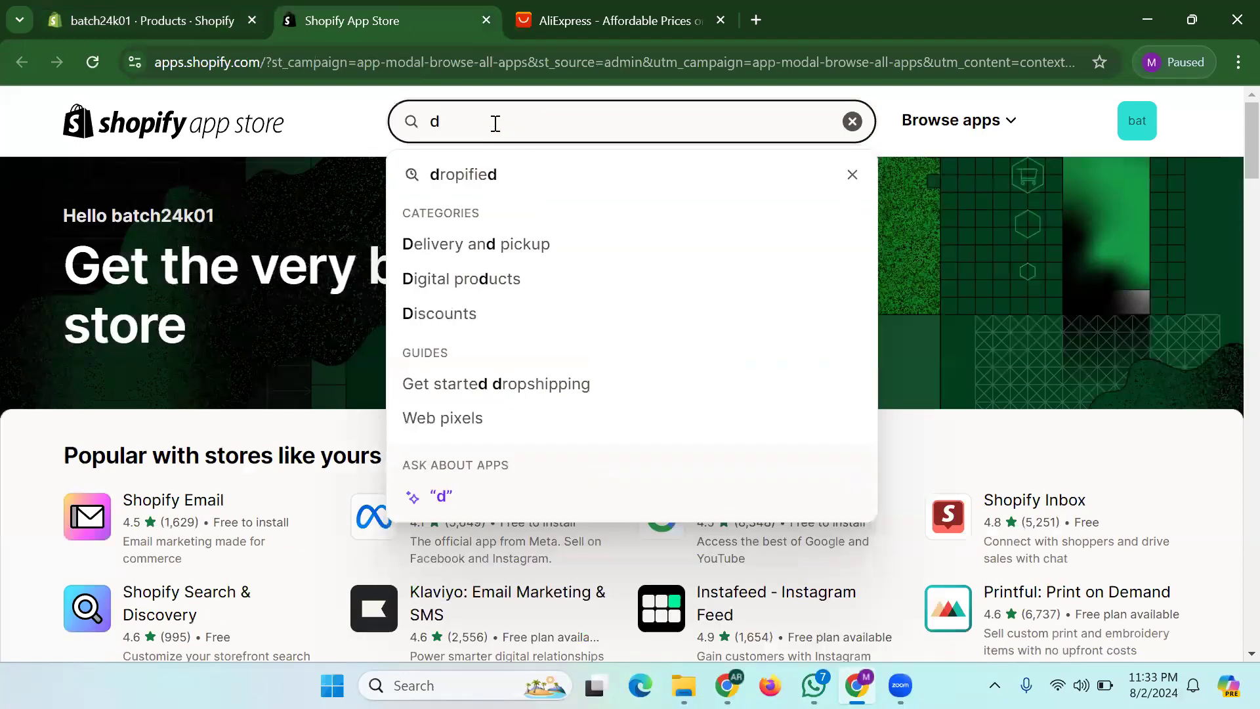
type("ser")
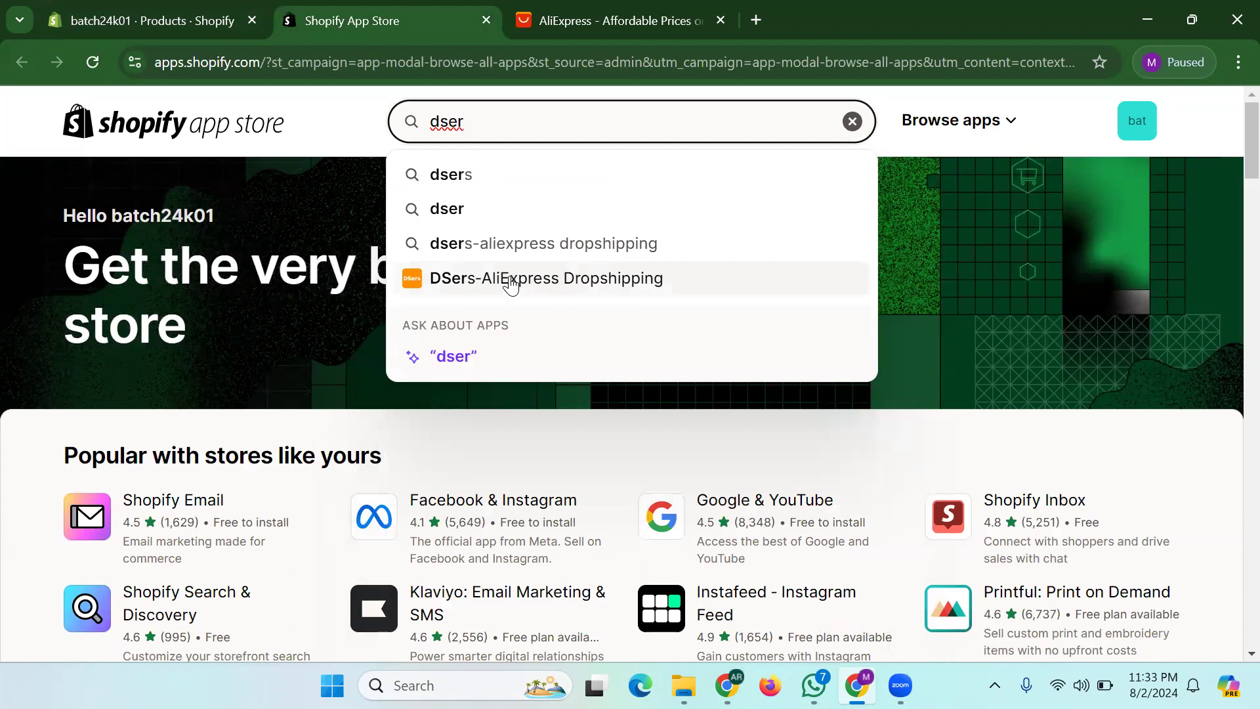
left_click(510, 280)
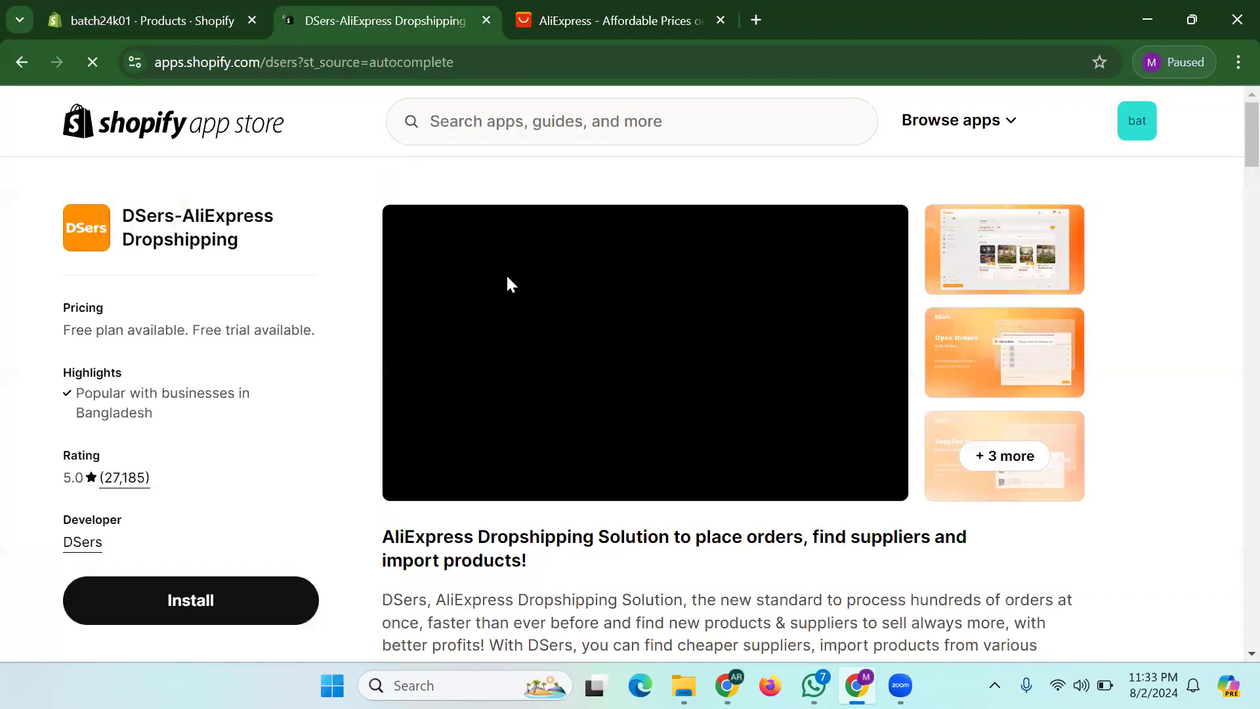
left_click(214, 587)
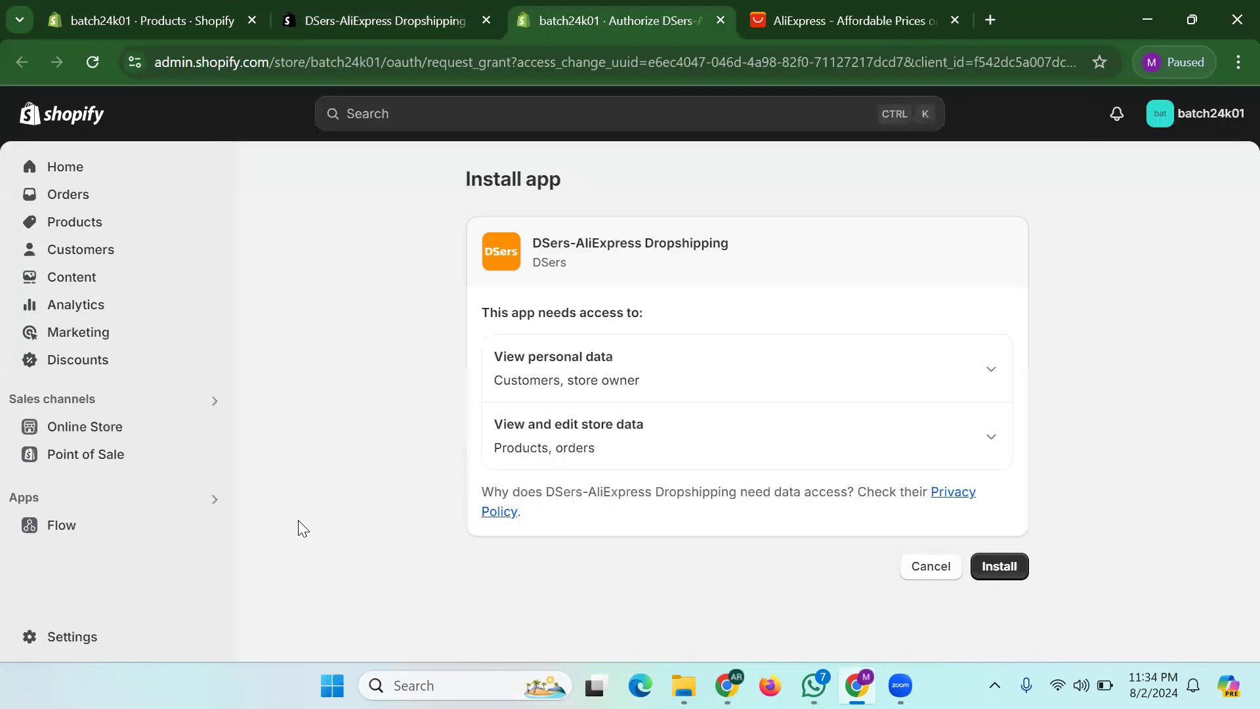
Approve the DSers install in Shopify and let DSers create an account automatically.
left_click(1014, 571)
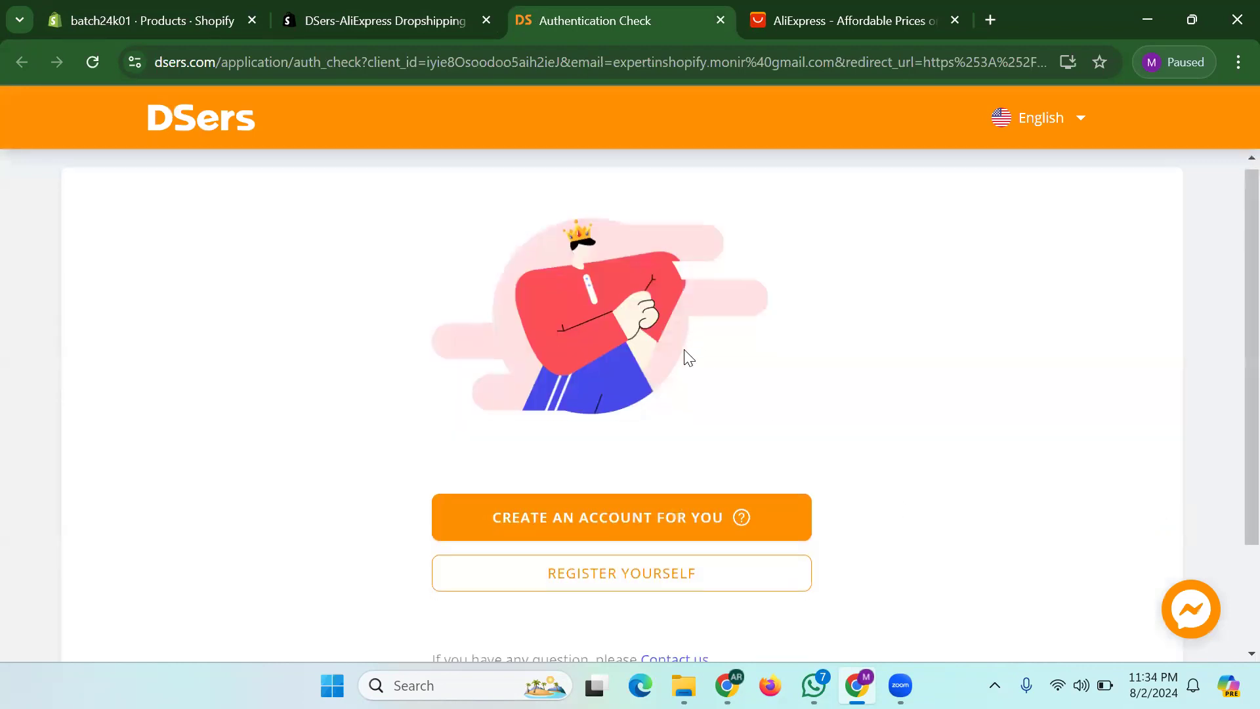
scroll(687, 361, "down", 1)
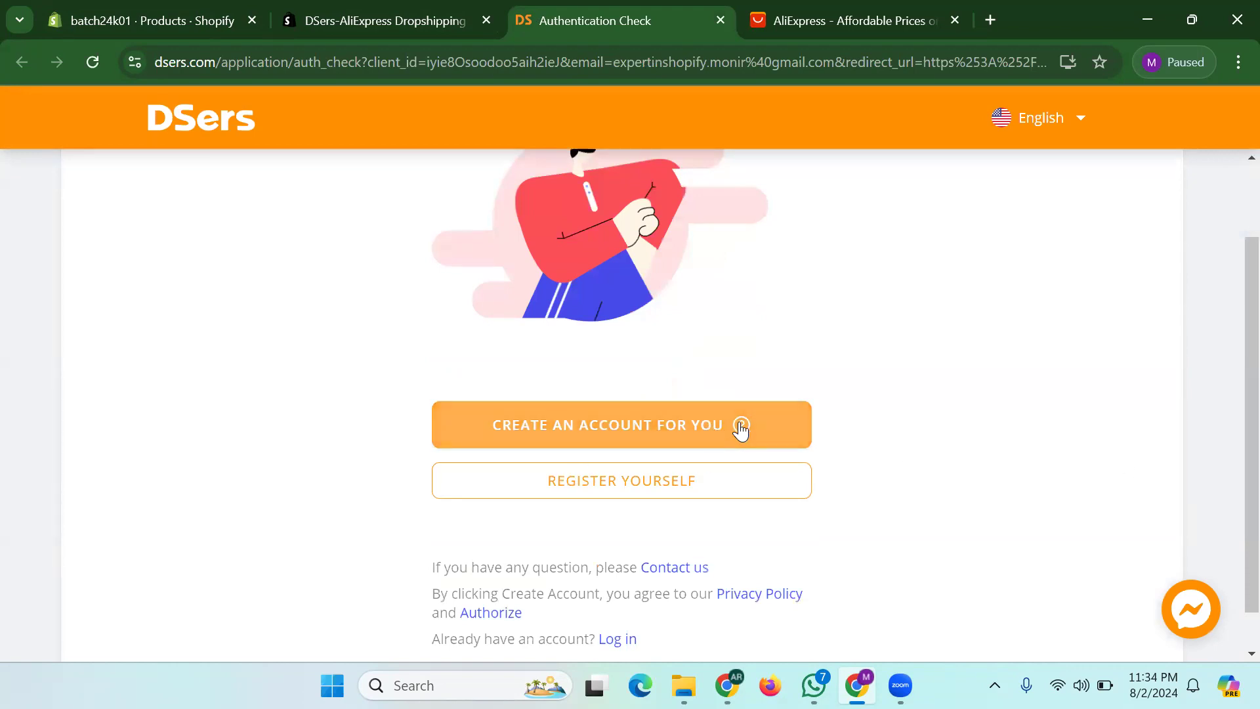
scroll(699, 461, "down", 1)
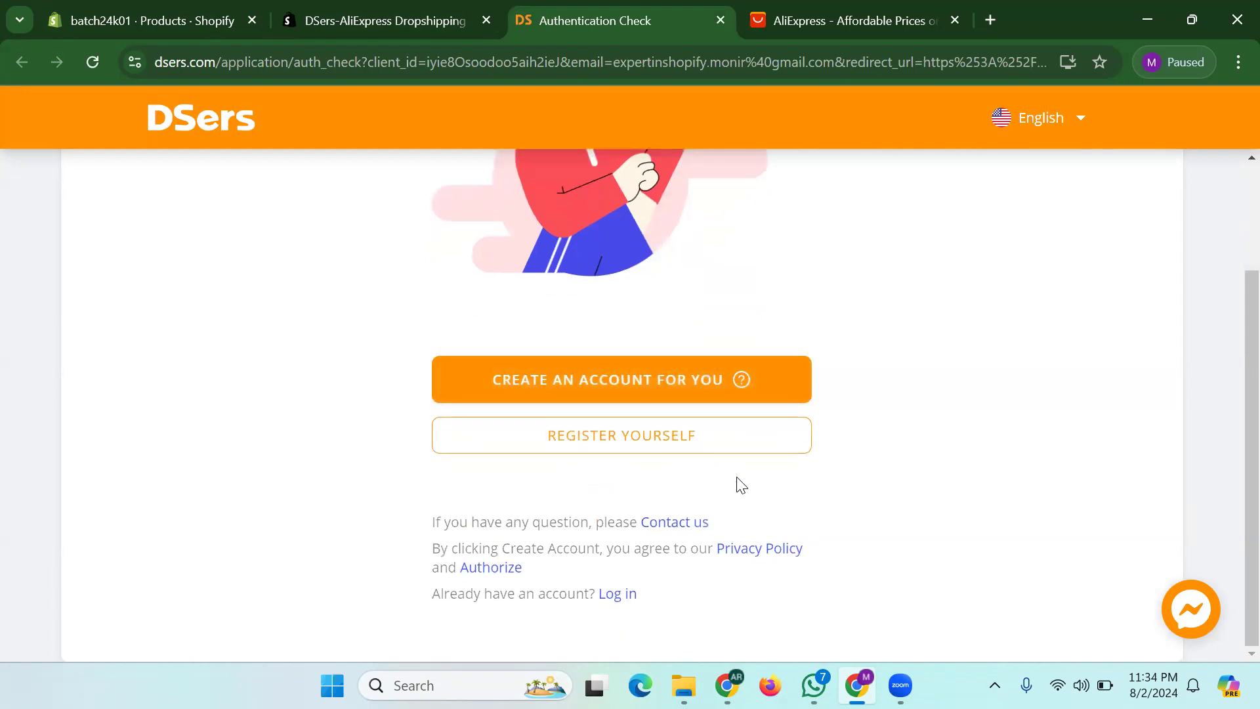
scroll(741, 484, "up", 1)
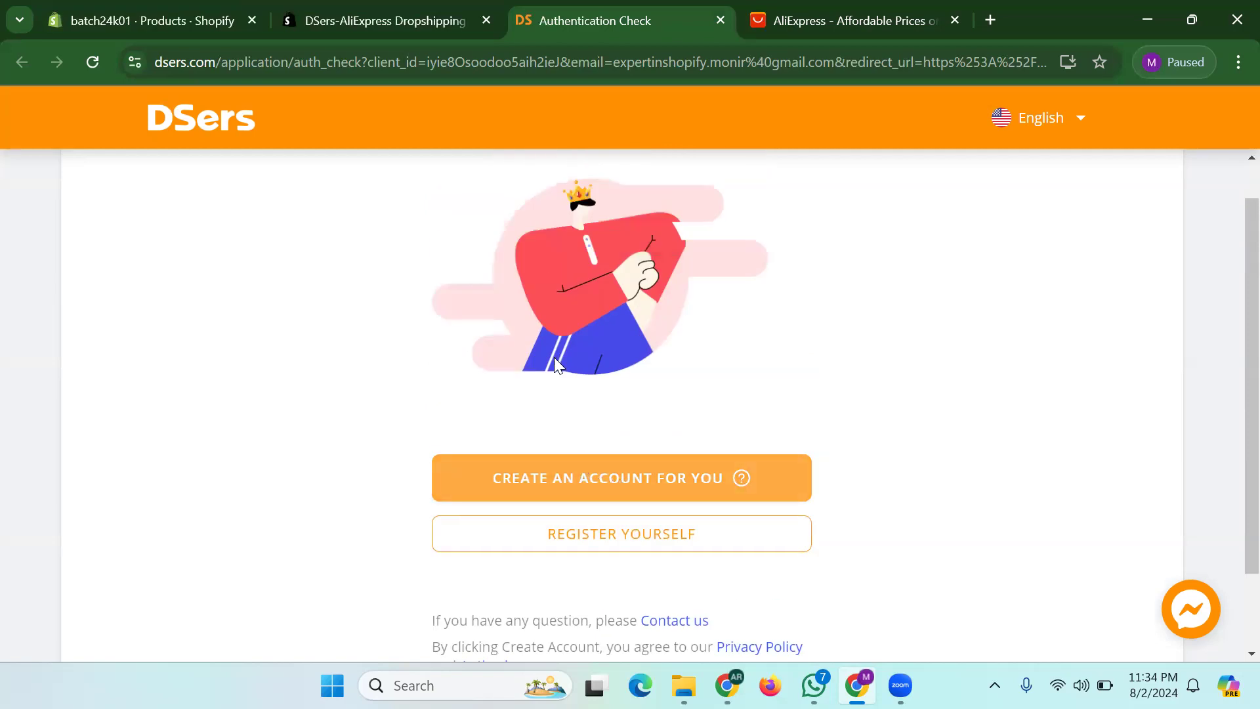
scroll(594, 470, "down", 1)
left_click(577, 391)
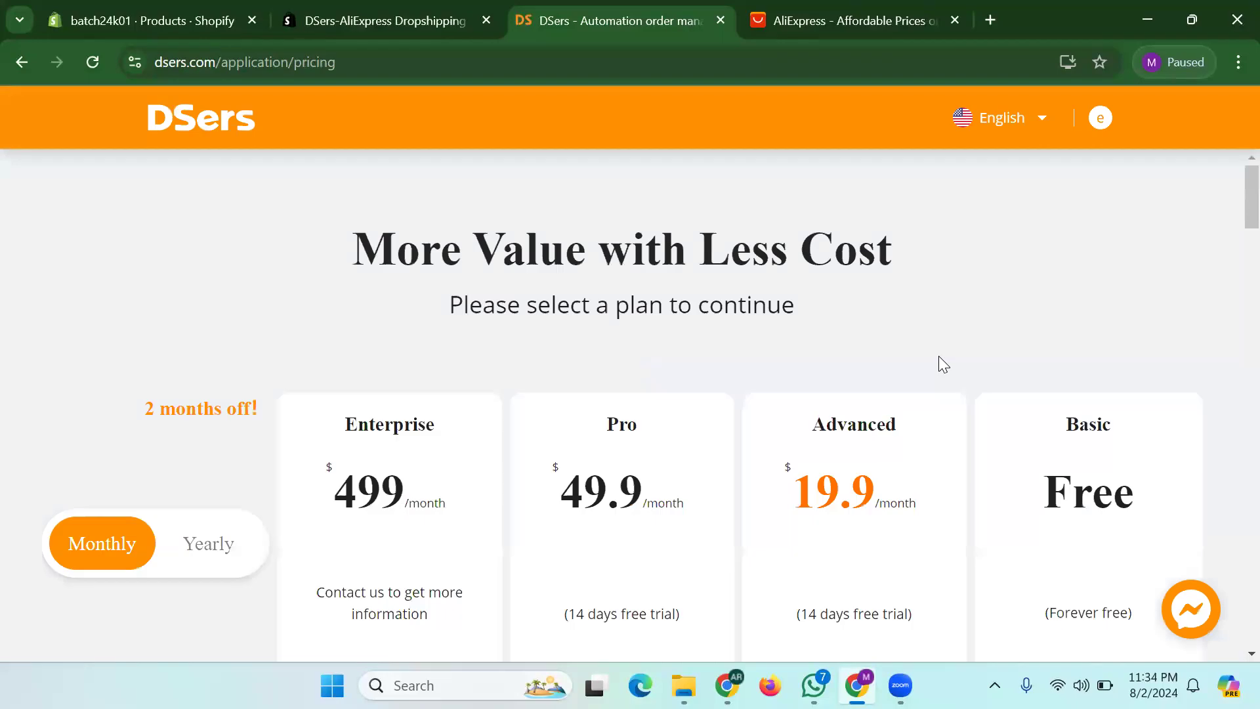
Review the Enterprise $499, Pro, Advanced and Basic plans, then get started with the free Basic plan.
scroll(820, 349, "down", 1)
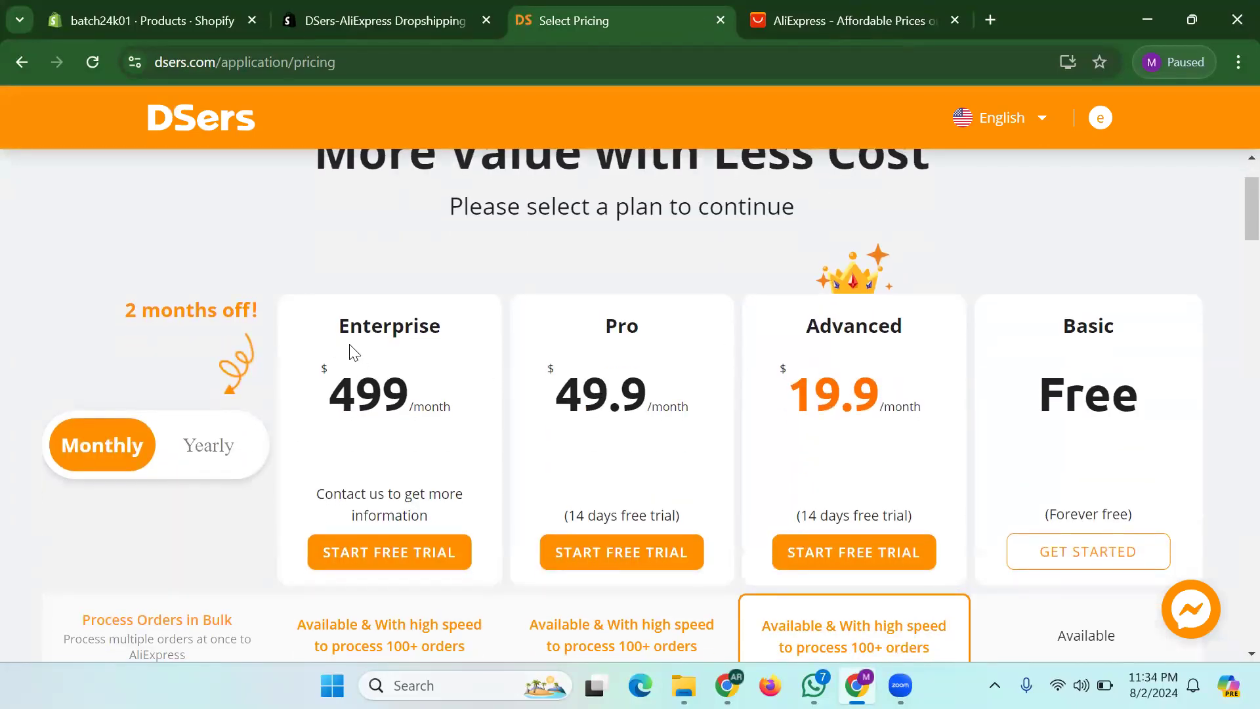
scroll(348, 354, "down", 1)
double_click(327, 317)
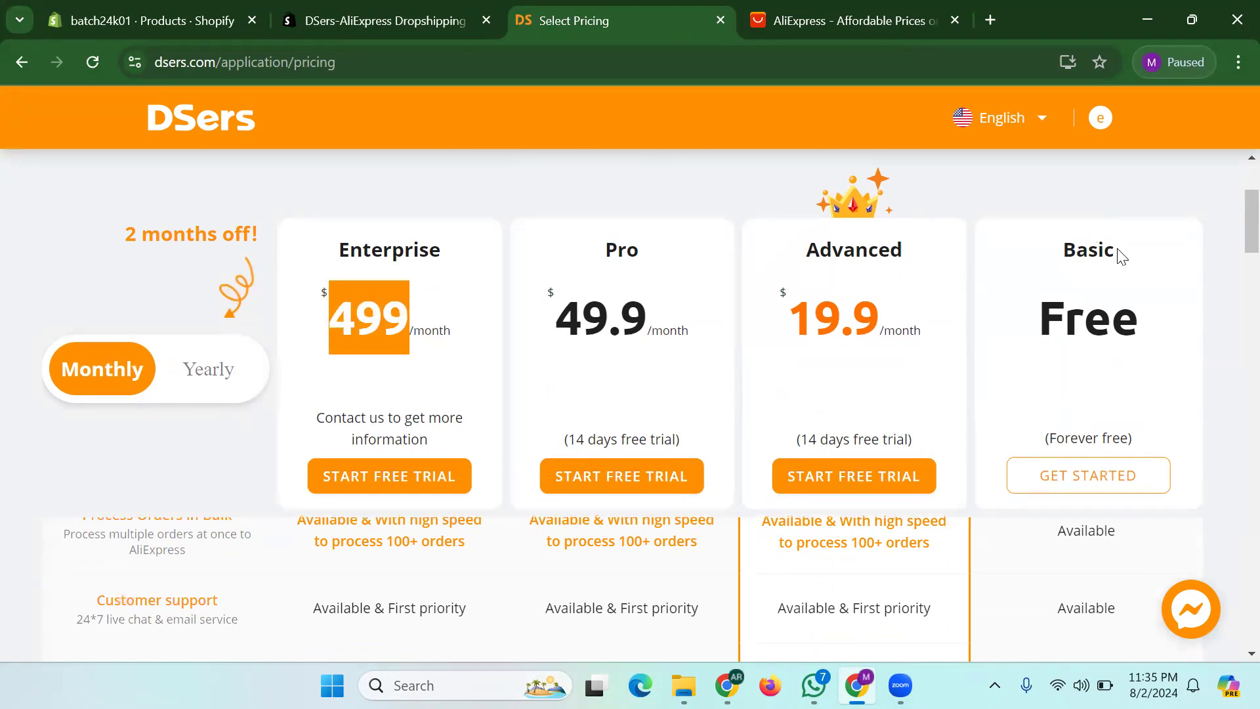
scroll(1094, 417, "down", 3)
scroll(523, 501, "down", 2)
scroll(512, 501, "up", 2)
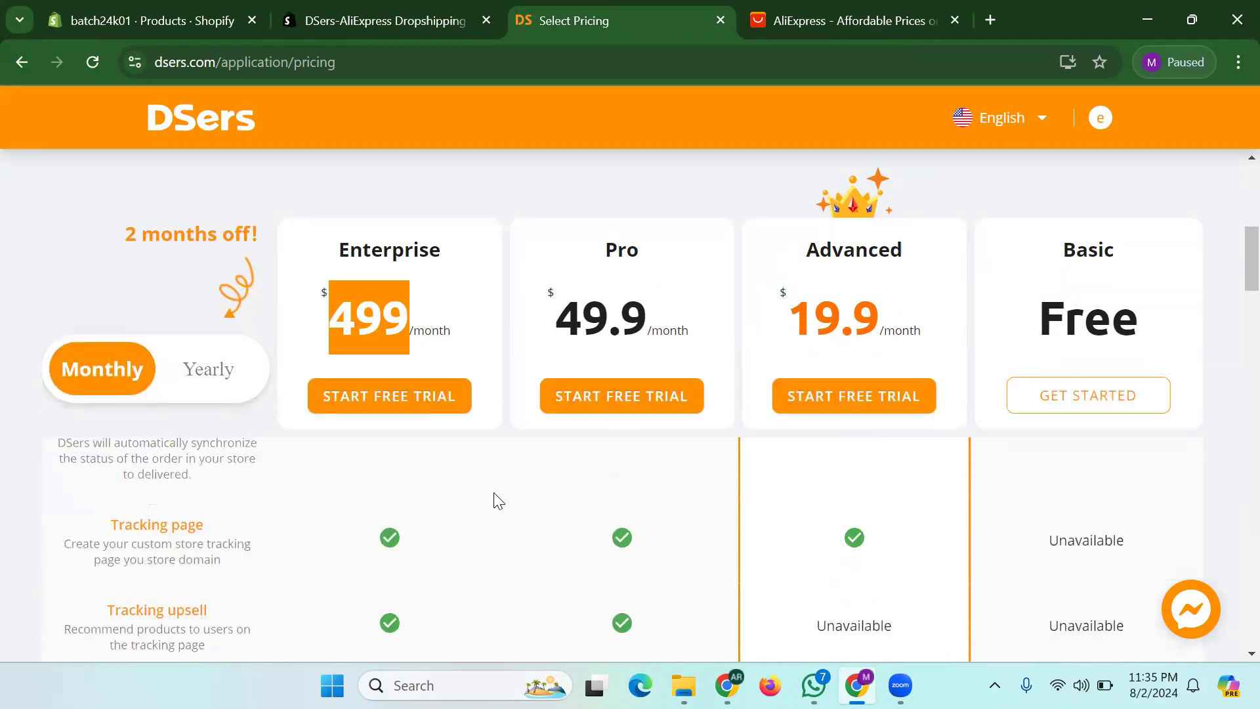
scroll(309, 554, "up", 2)
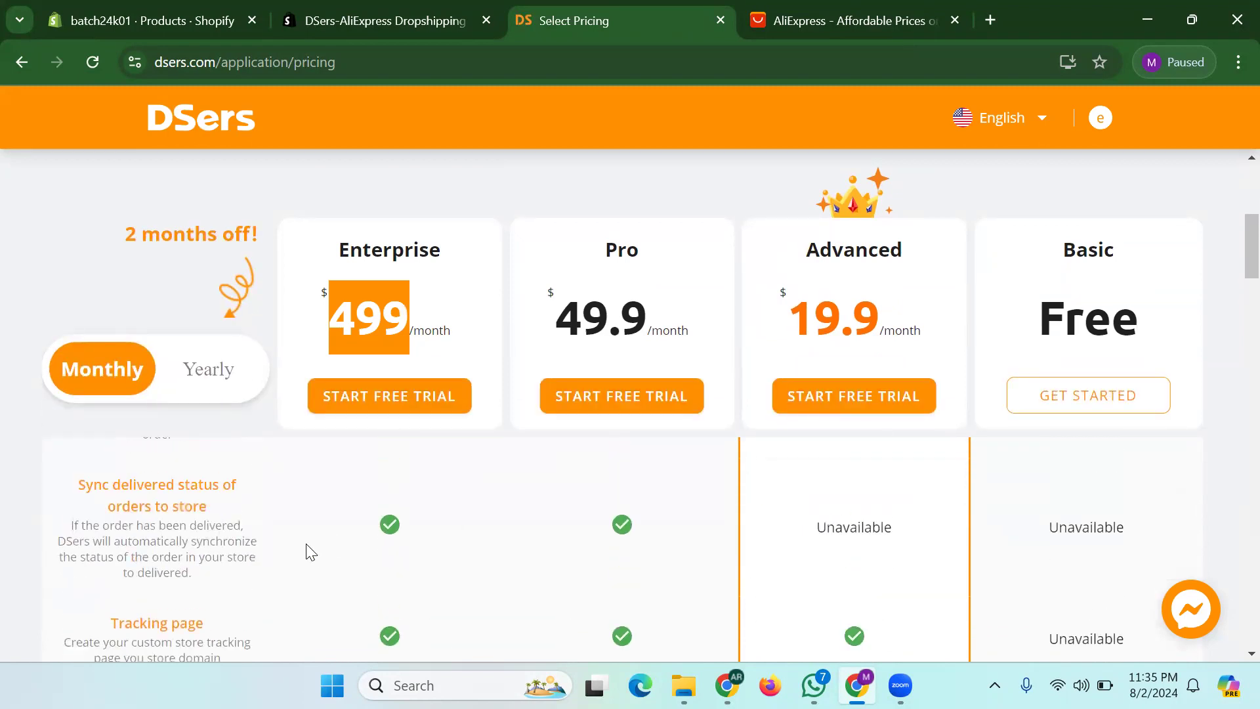
scroll(858, 557, "down", 5)
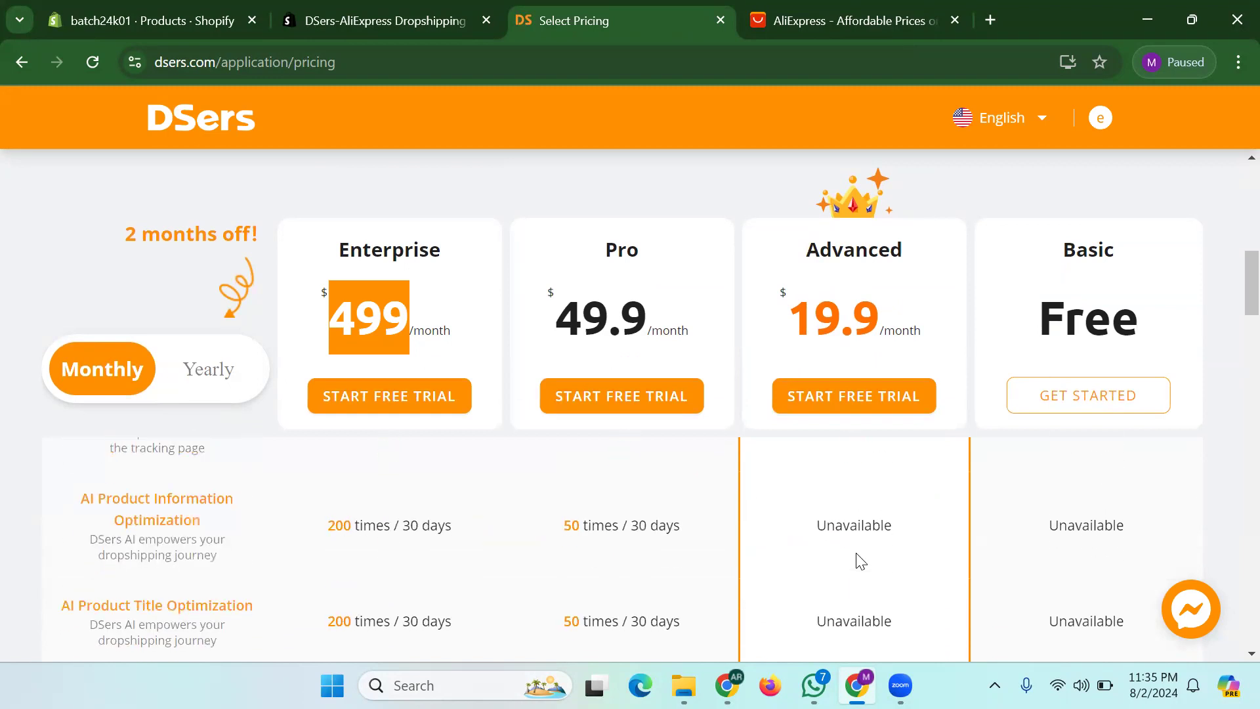
scroll(1105, 439, "up", 5)
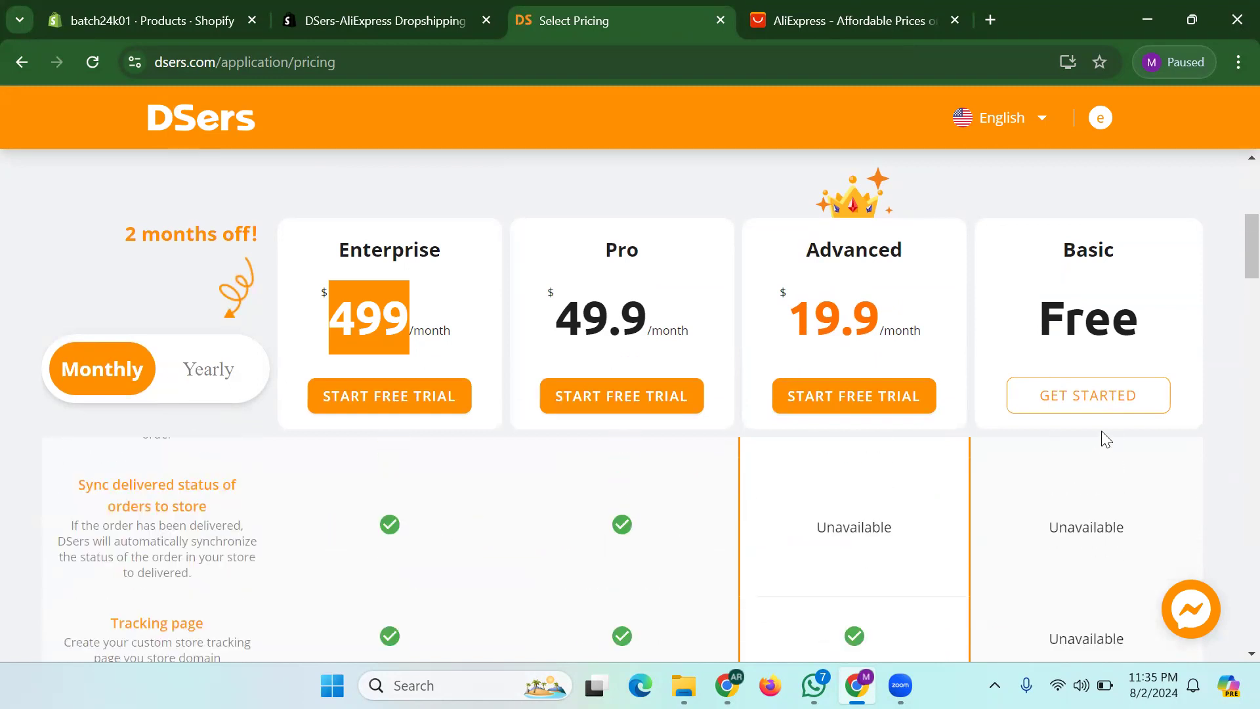
left_click(1109, 397)
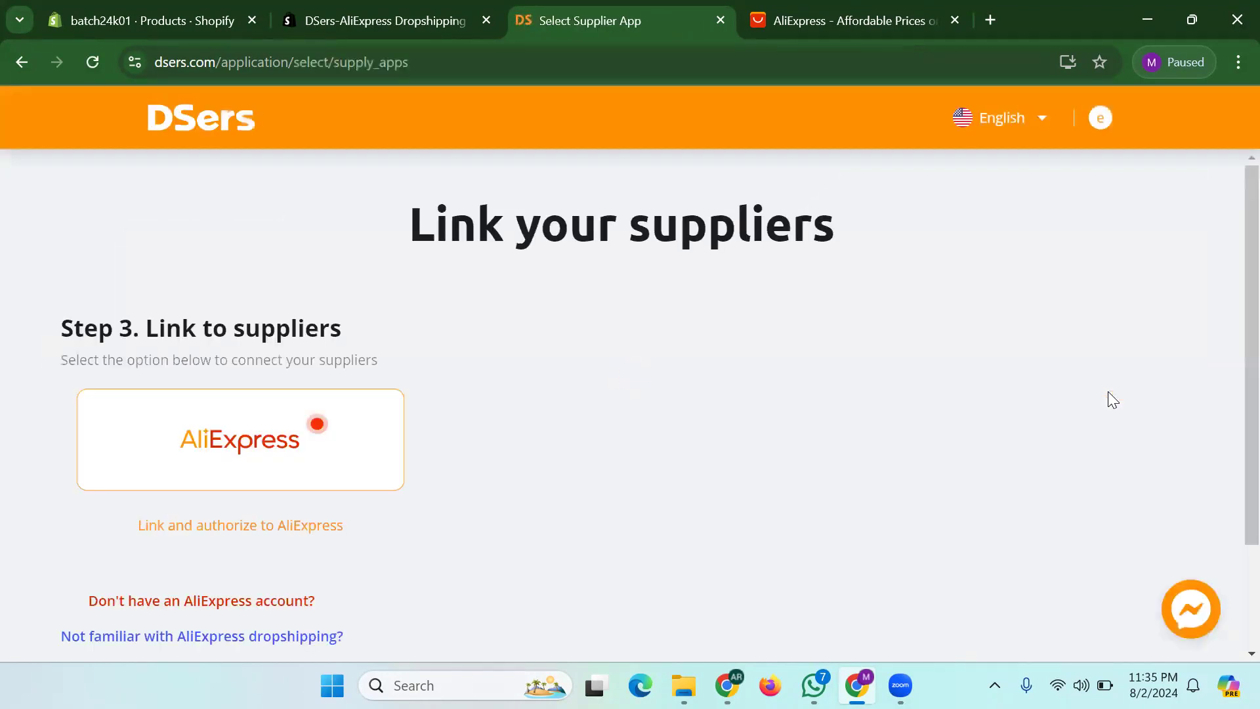
Start linking AliExpress from Step 3 and bring up the AliExpress account's Sign in option.
scroll(576, 323, "down", 2)
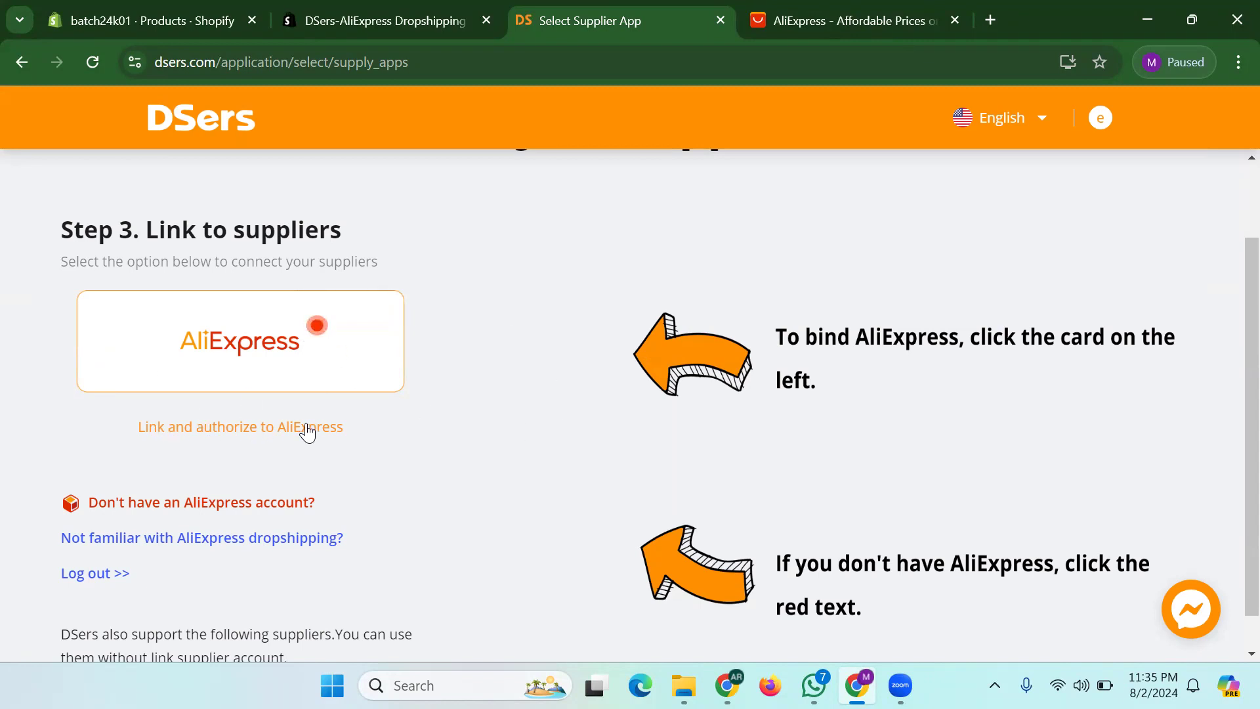
left_click(814, 12)
scroll(454, 210, "up", 5)
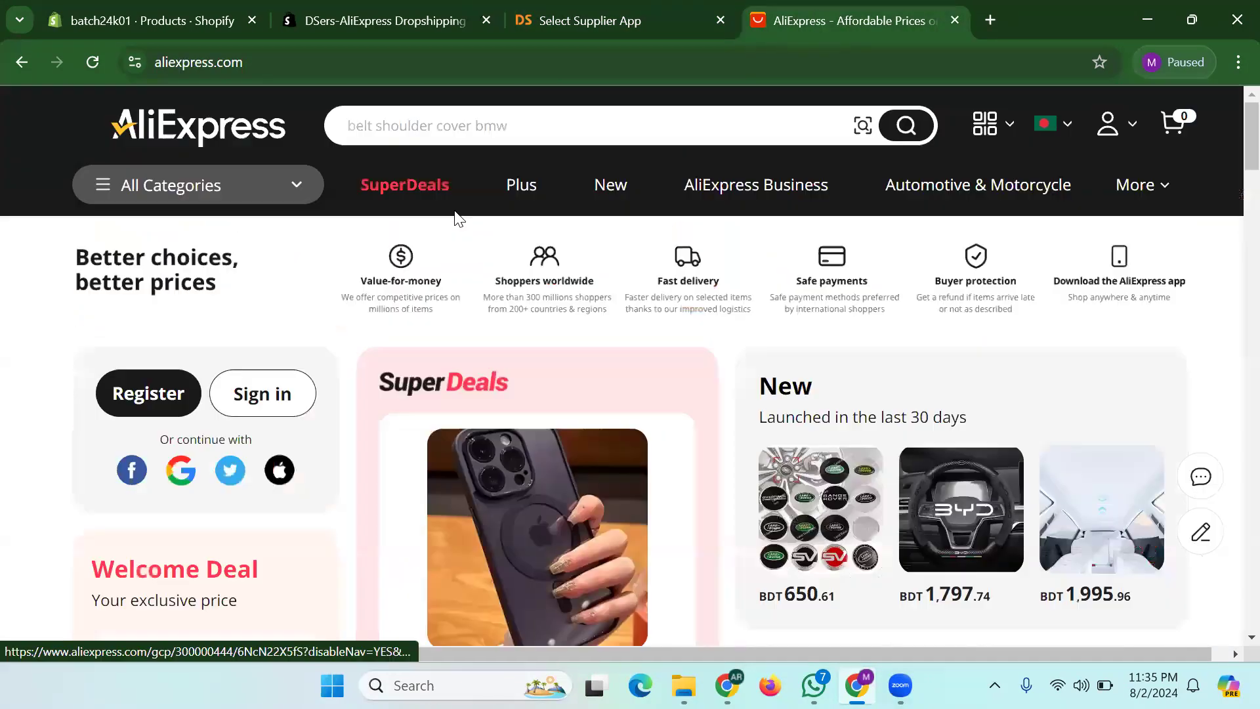
mouse_move(1108, 128)
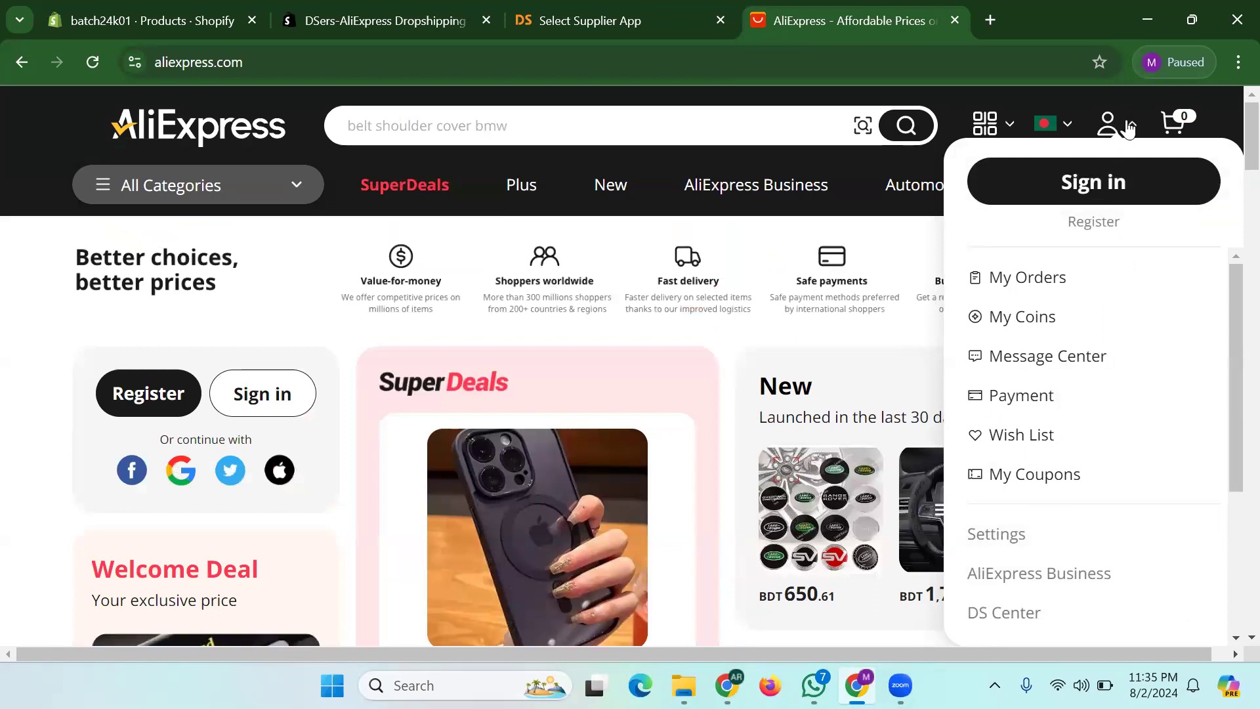
Open AliExpress registration and copy the signed-in Google account's email from a new tab.
left_click(1101, 224)
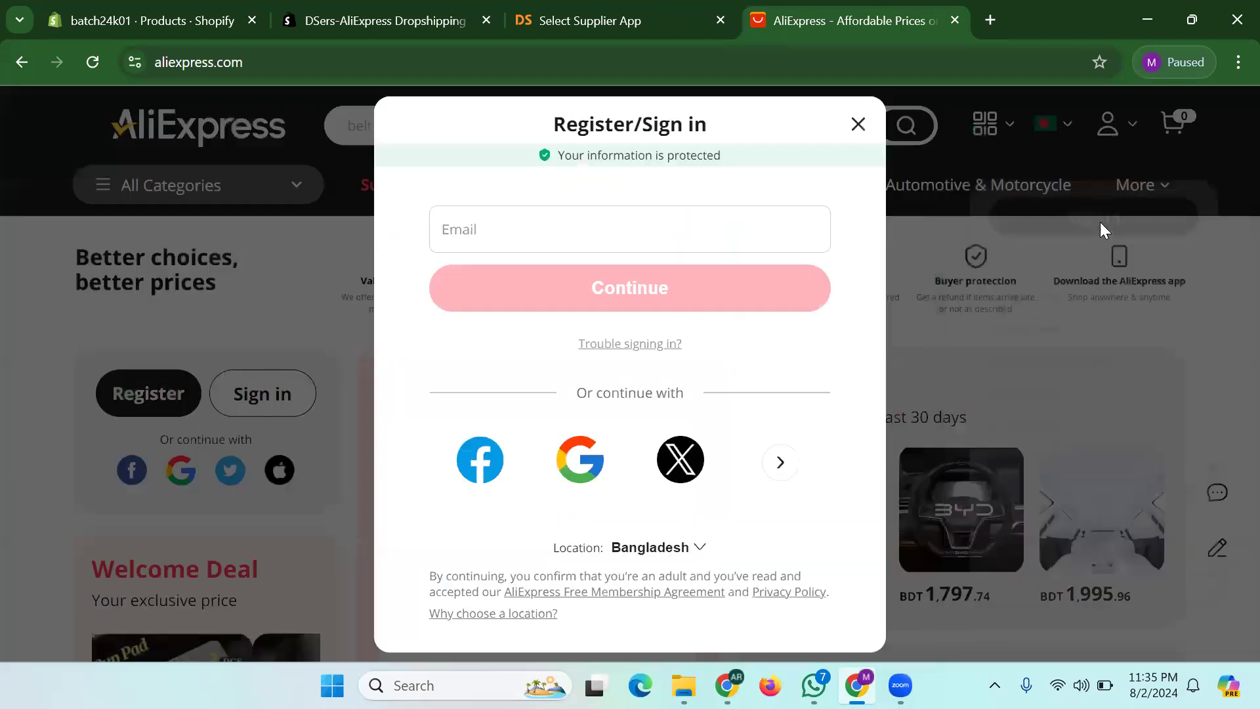
left_click(997, 15)
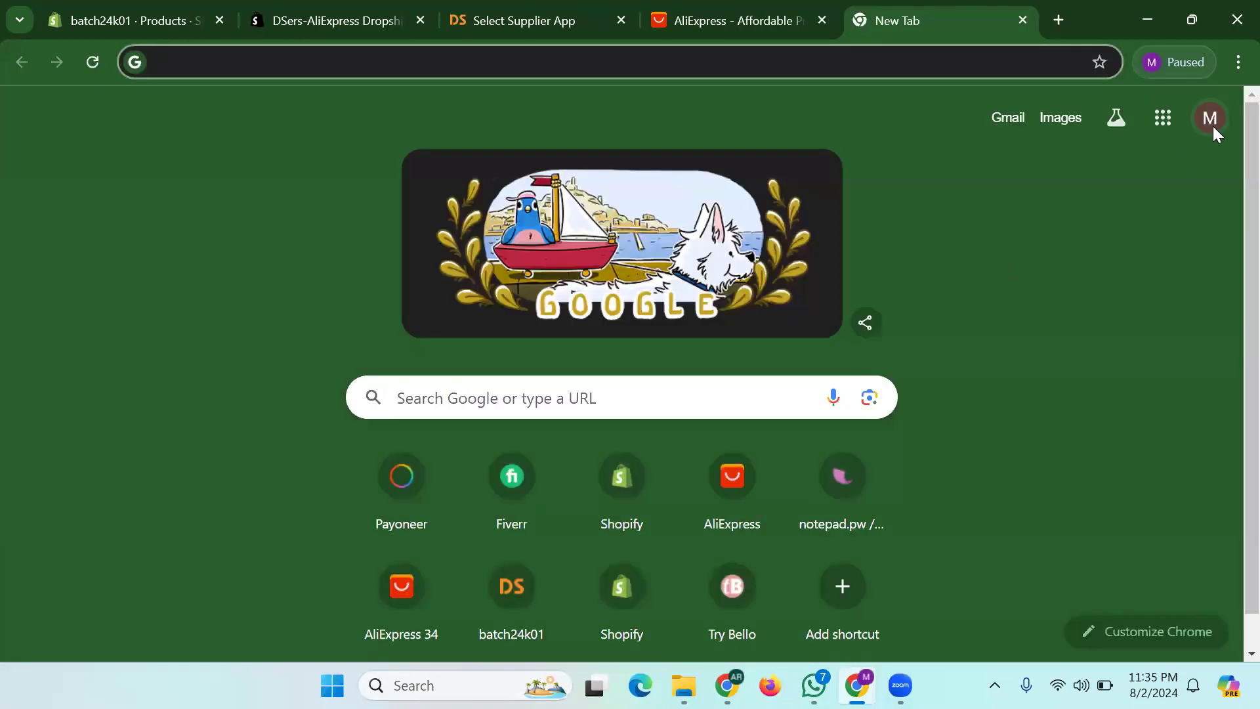
left_click(1211, 121)
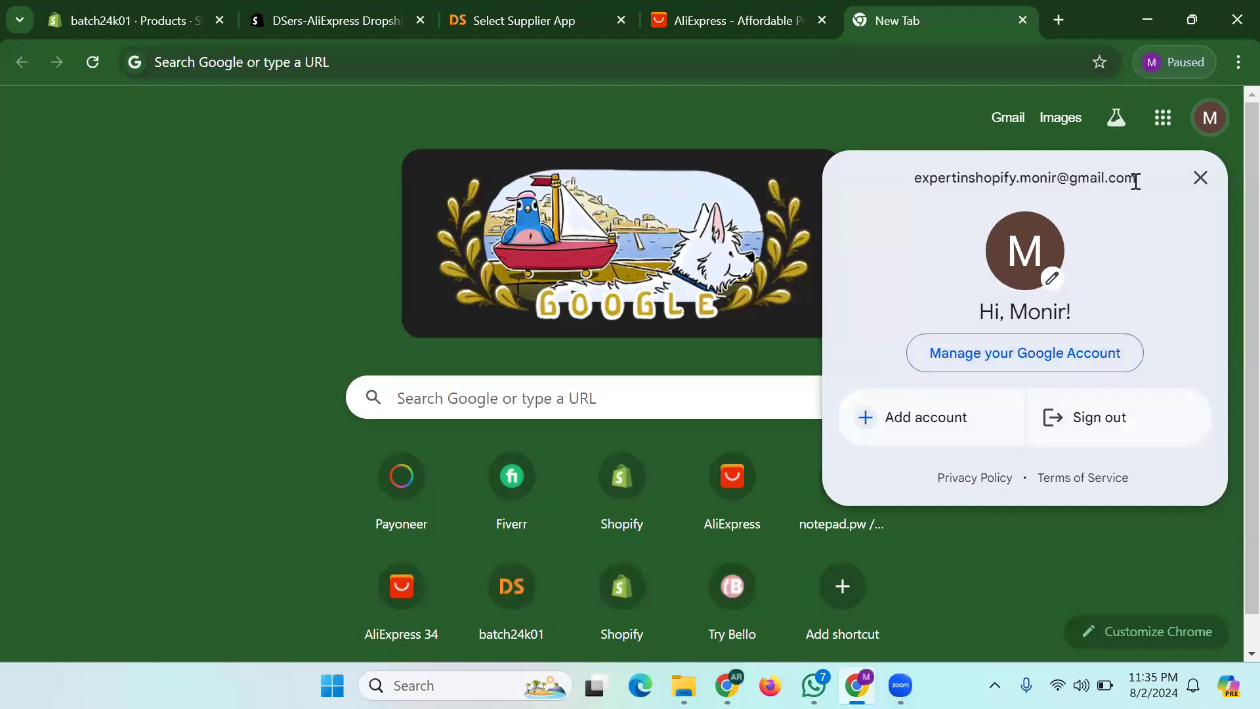
left_click_drag(1136, 179, 918, 181)
key("ctrl+c")
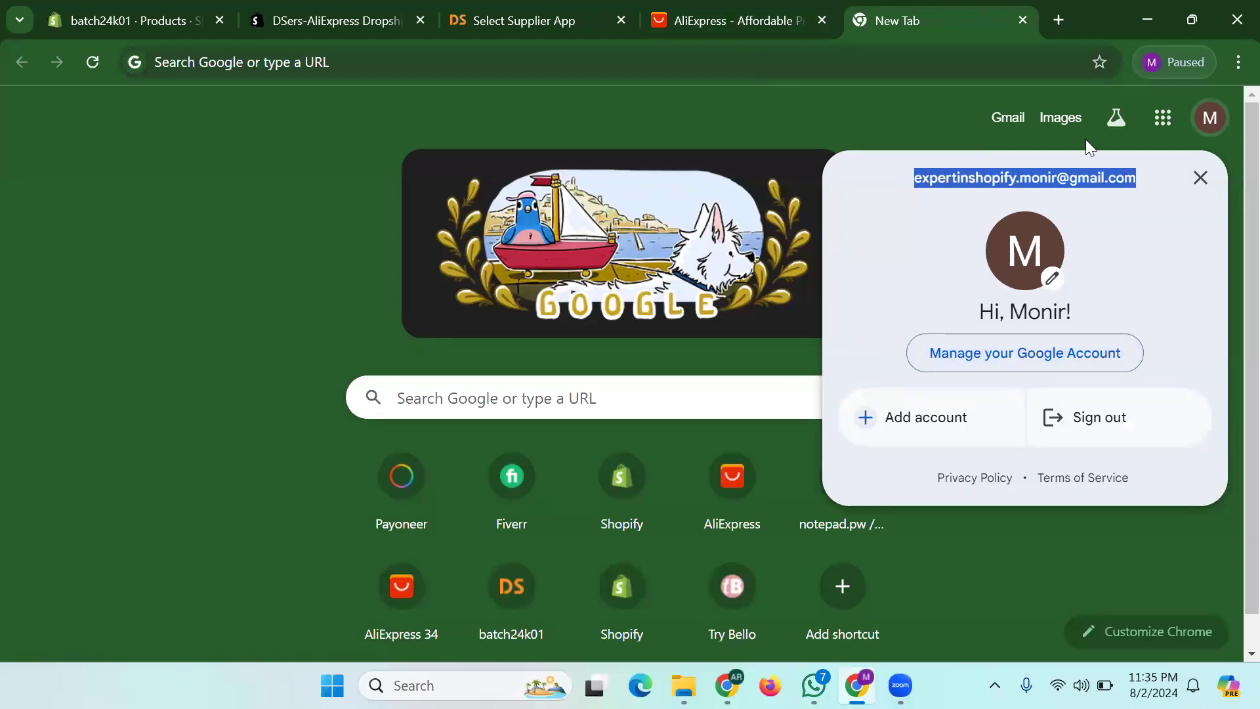
left_click(997, 170)
left_click(998, 172)
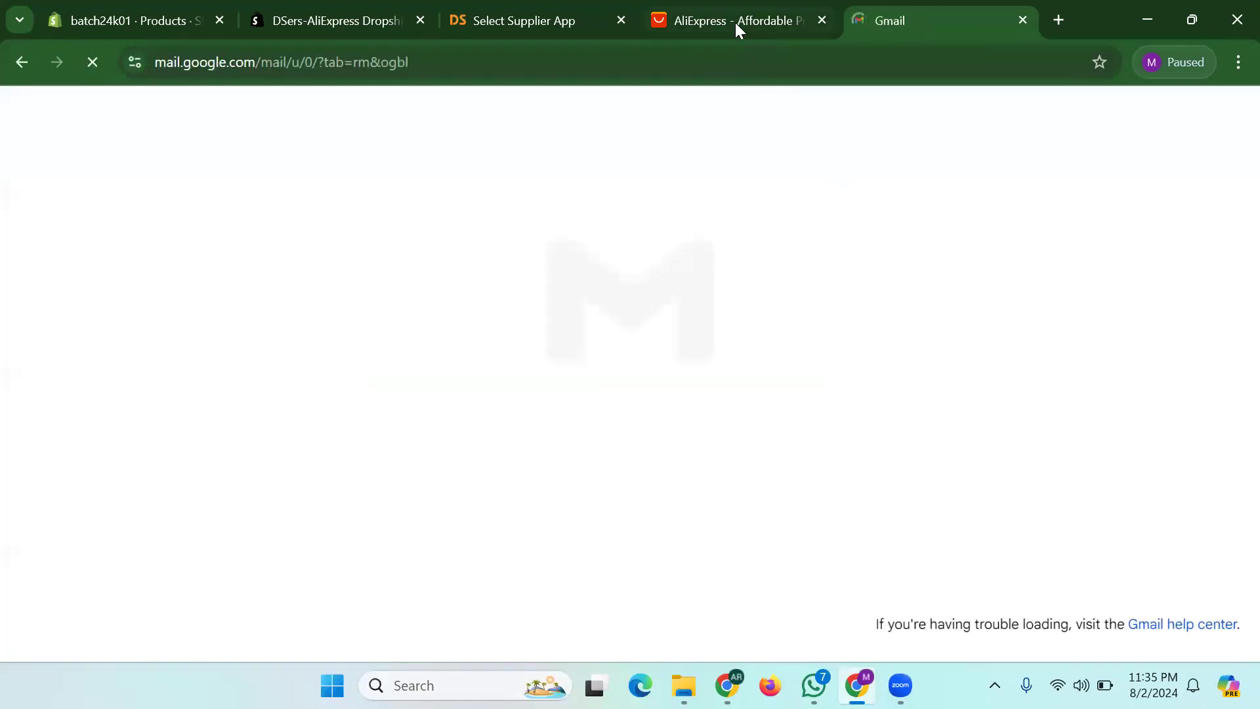
Paste the email into the AliExpress Register form and continue to the password field.
left_click(735, 22)
left_click(505, 235)
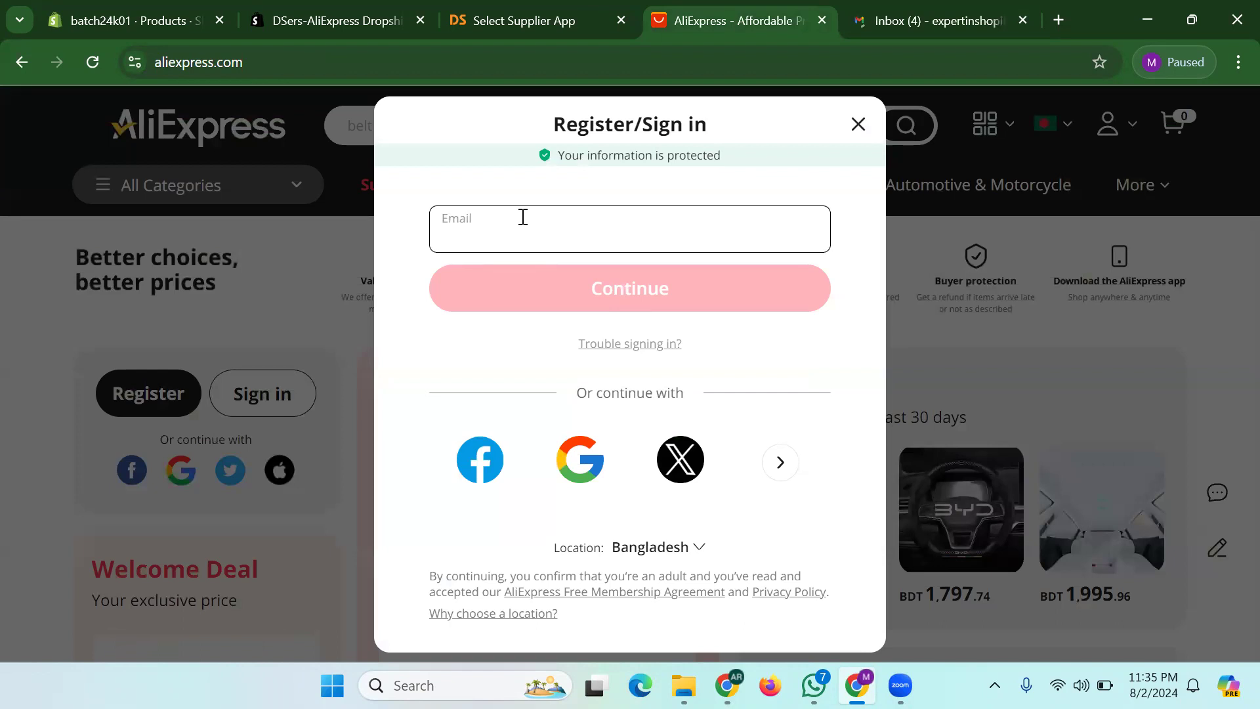
key("ctrl+v")
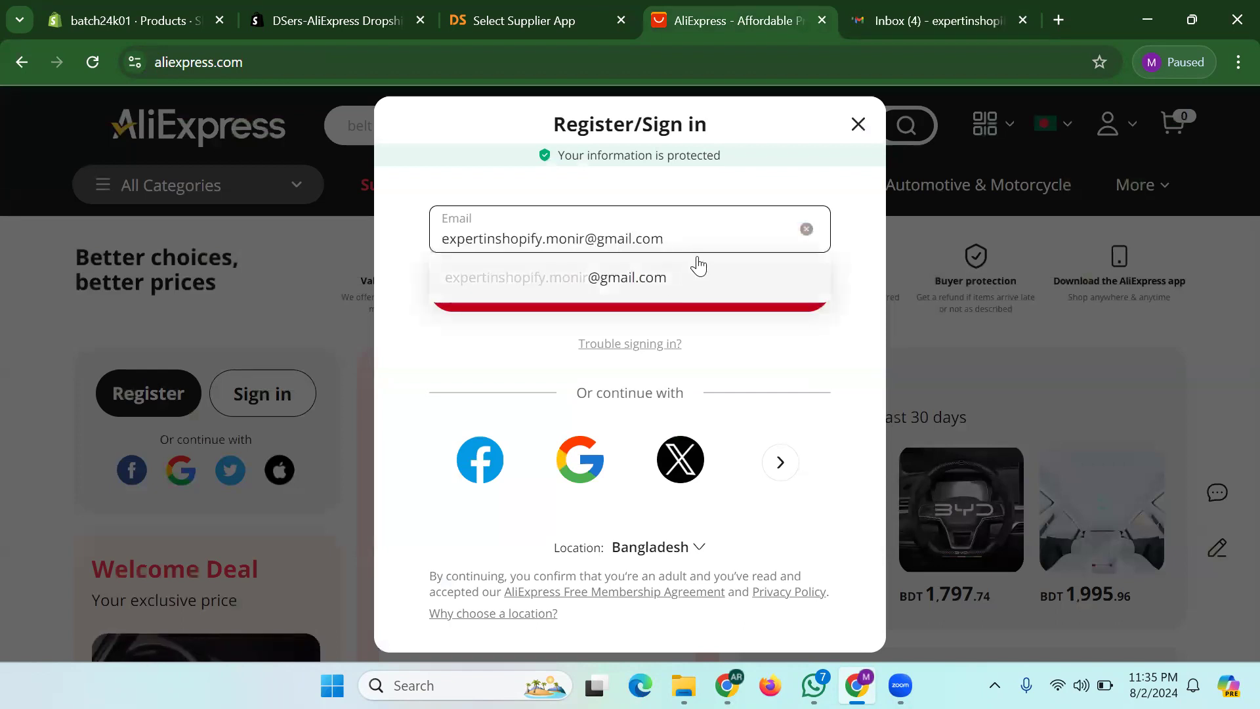
left_click(679, 191)
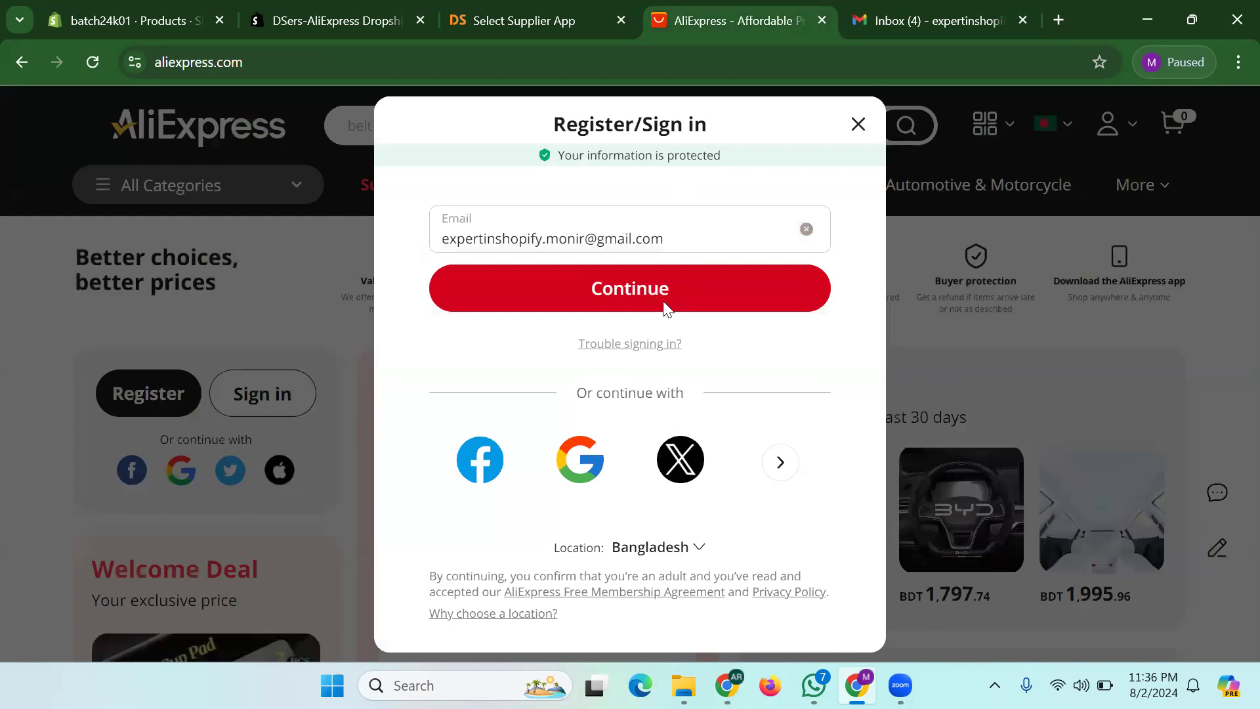
left_click(662, 300)
left_click(542, 235)
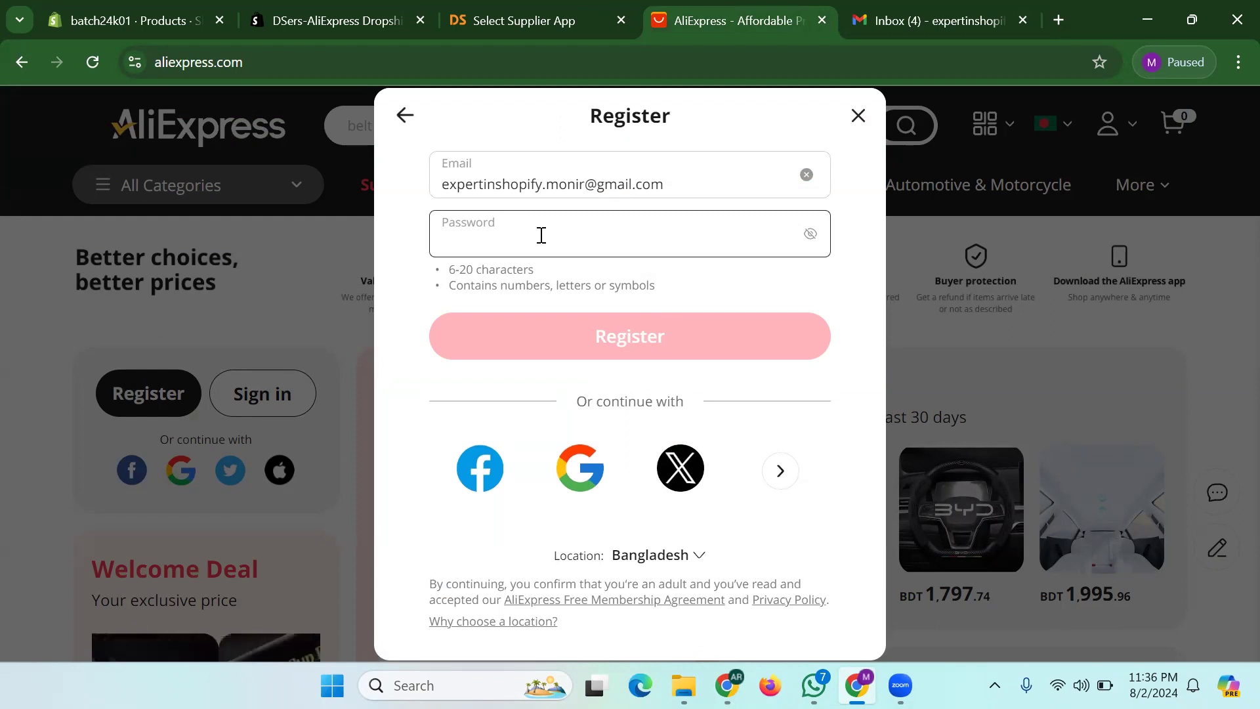
Enter a new password, register, pass the slide check and save the password in Chrome.
type("****")
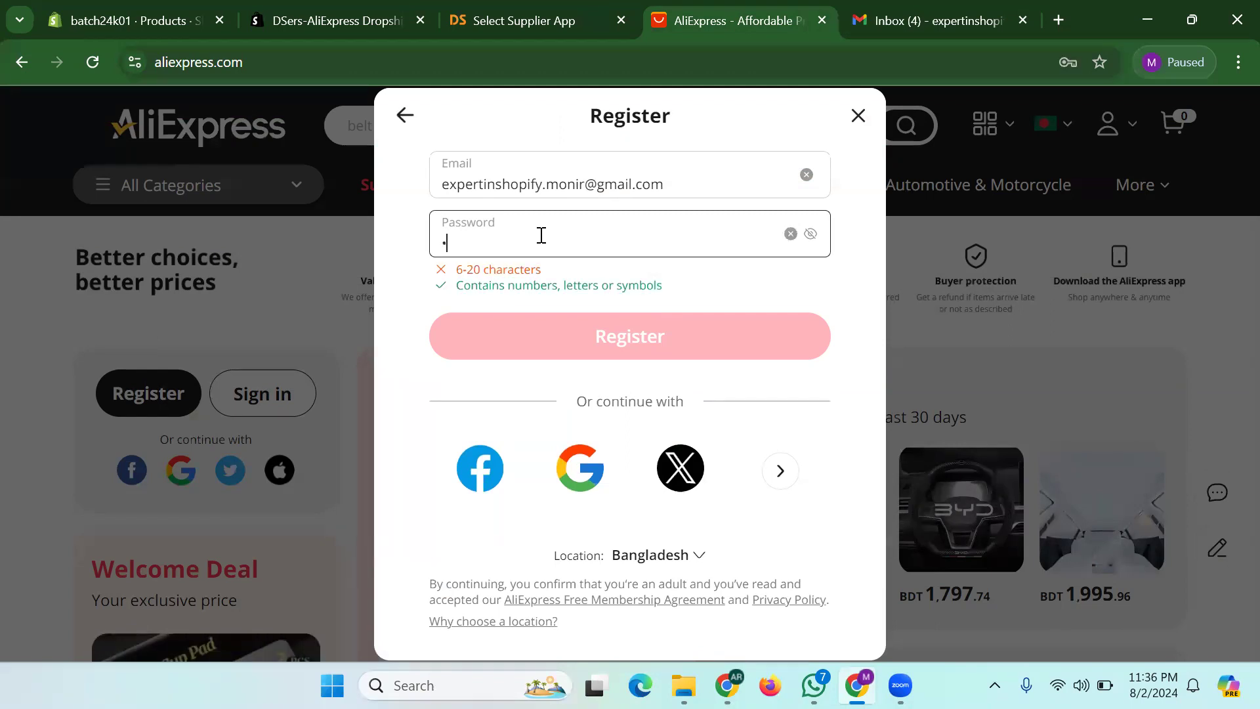
type("*****")
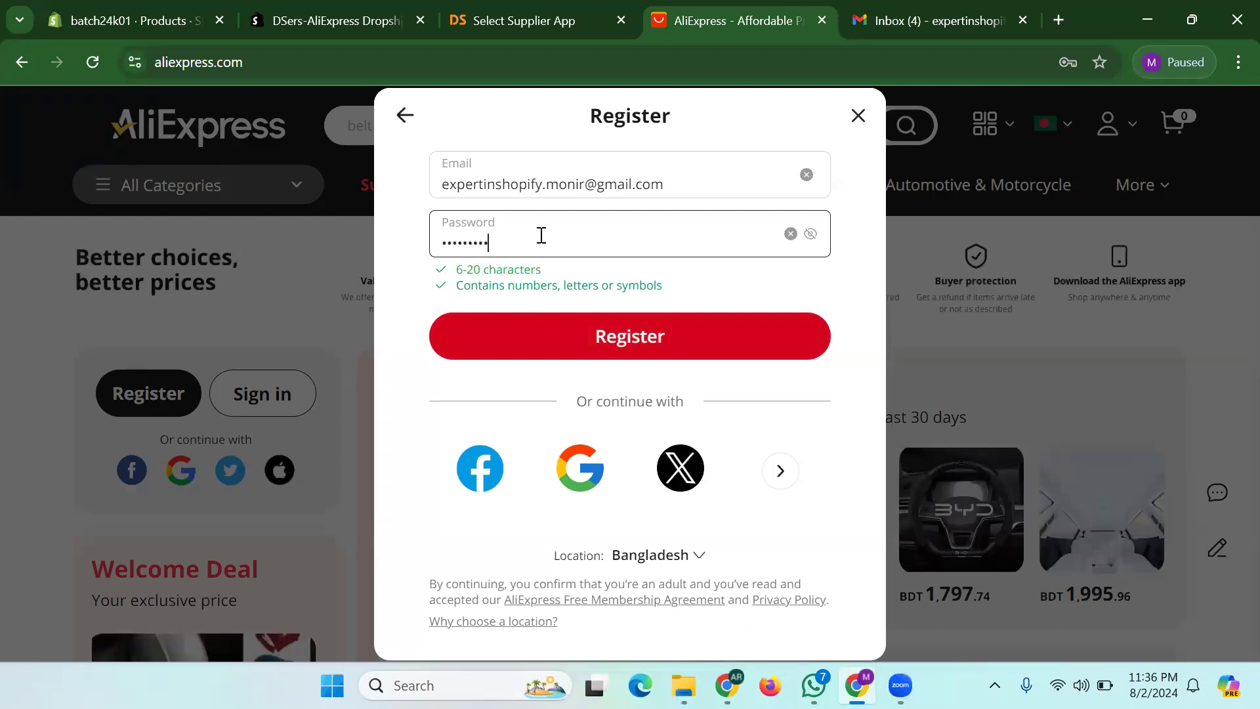
left_click(642, 343)
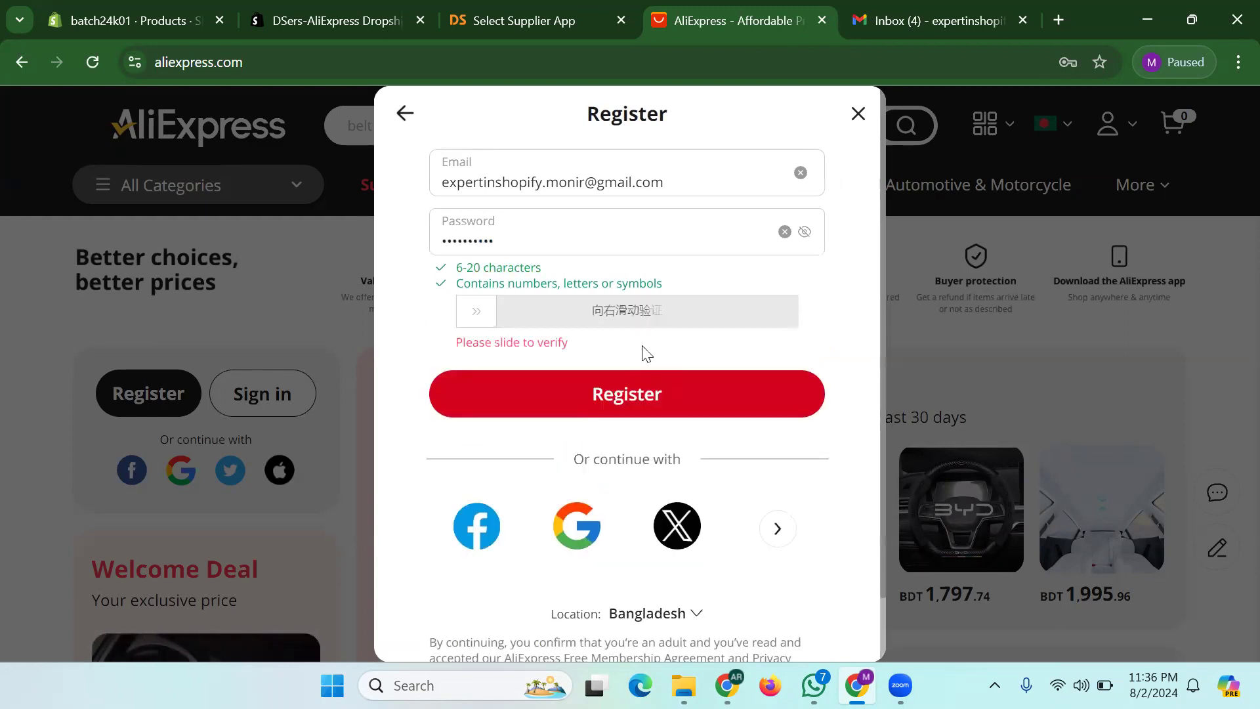
left_click_drag(488, 309, 795, 318)
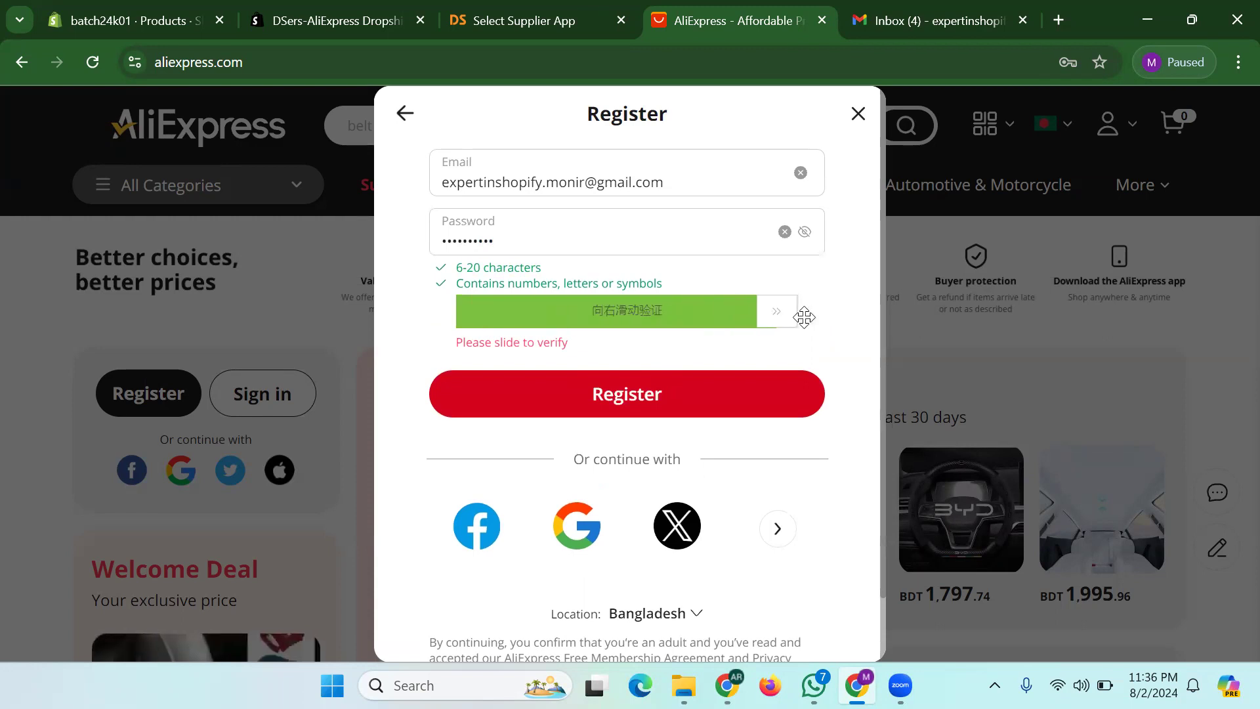
left_click(762, 360)
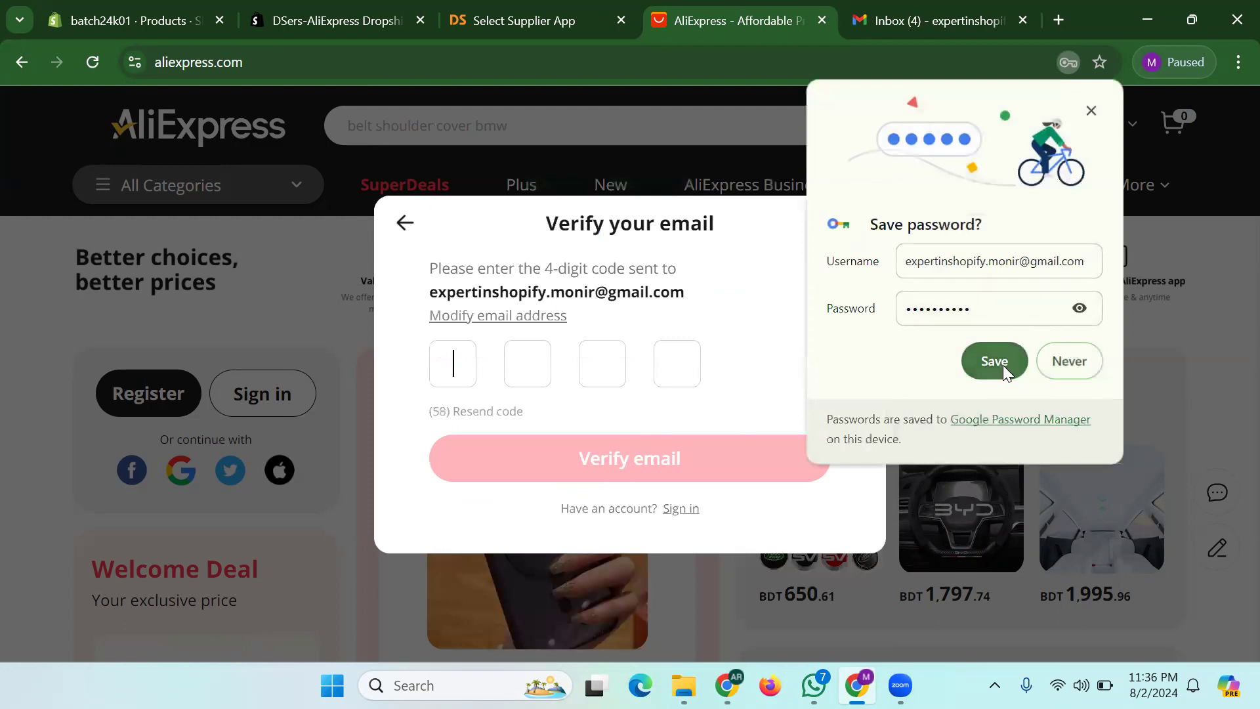
left_click(999, 362)
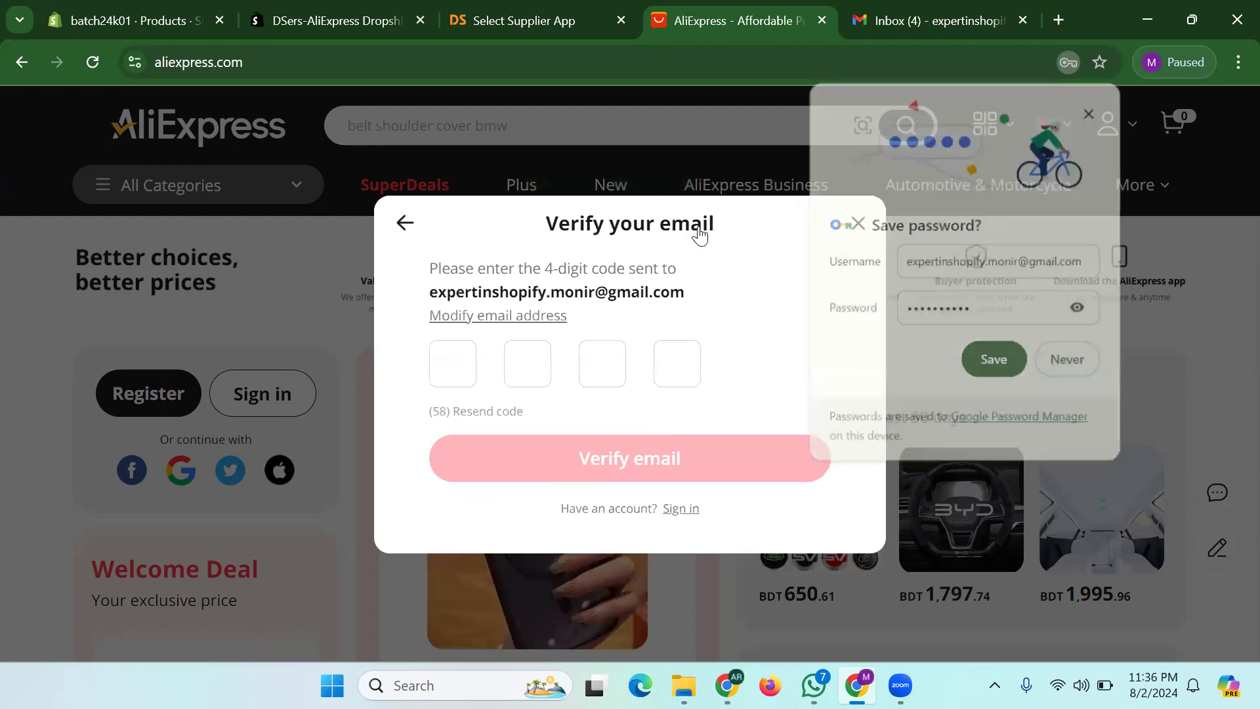
Get the 4-digit verification code from the Gmail message and enter it in AliExpress.
key("ctrl+Tab")
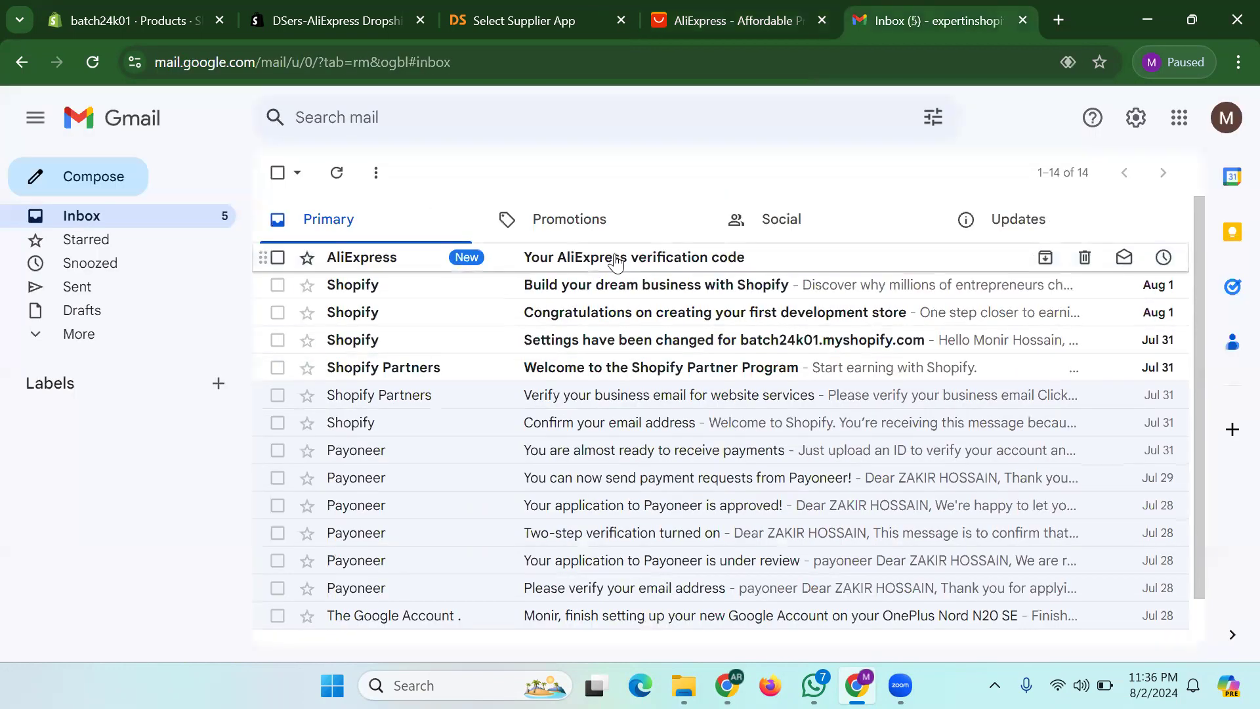
left_click(617, 261)
scroll(647, 431, "down", 3)
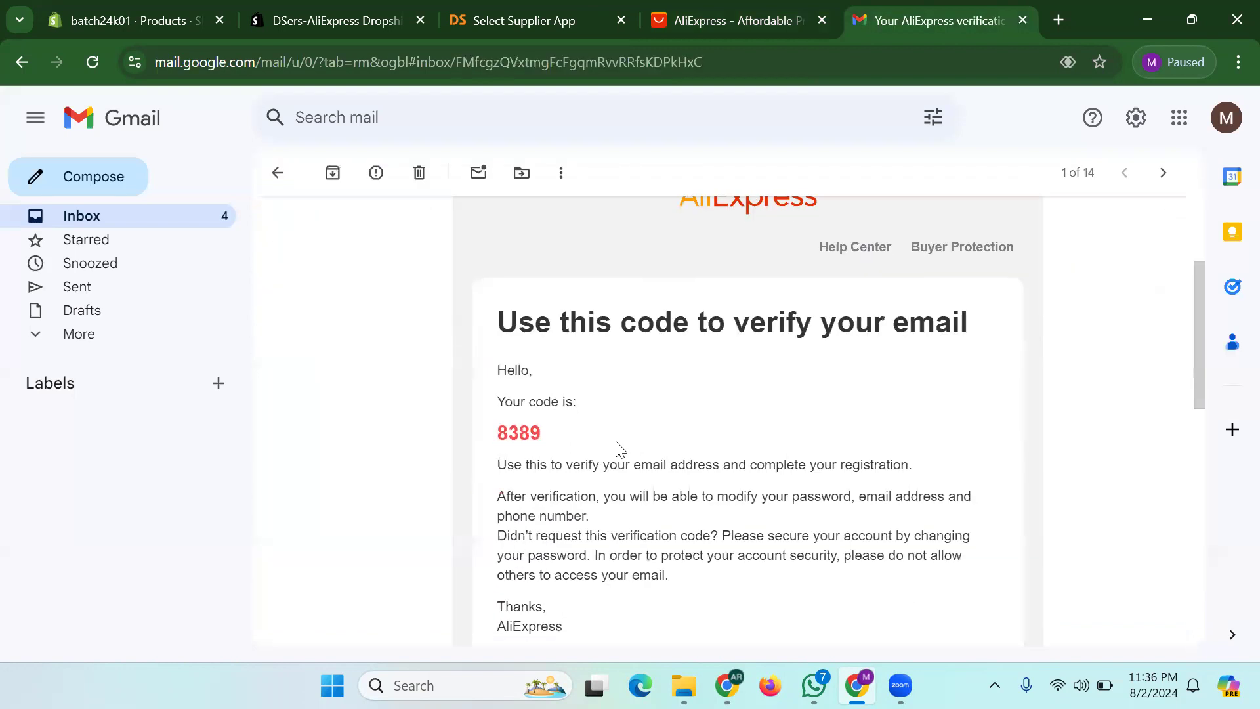
left_click(716, 16)
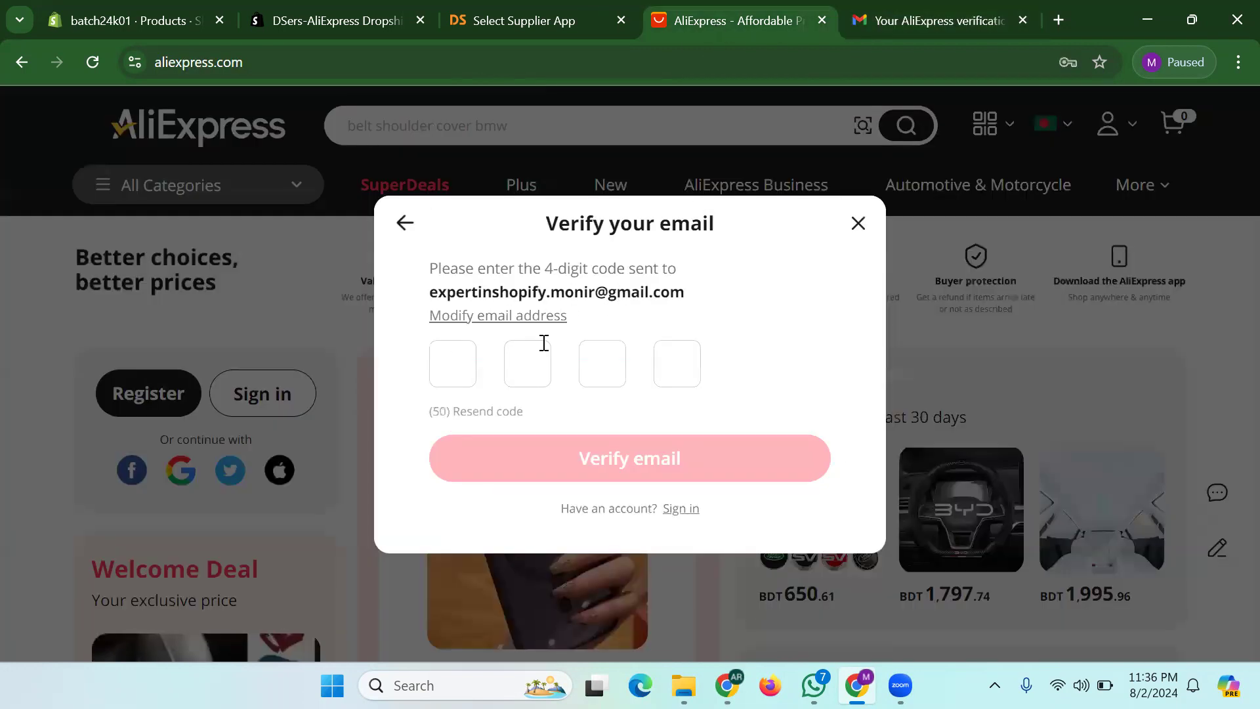
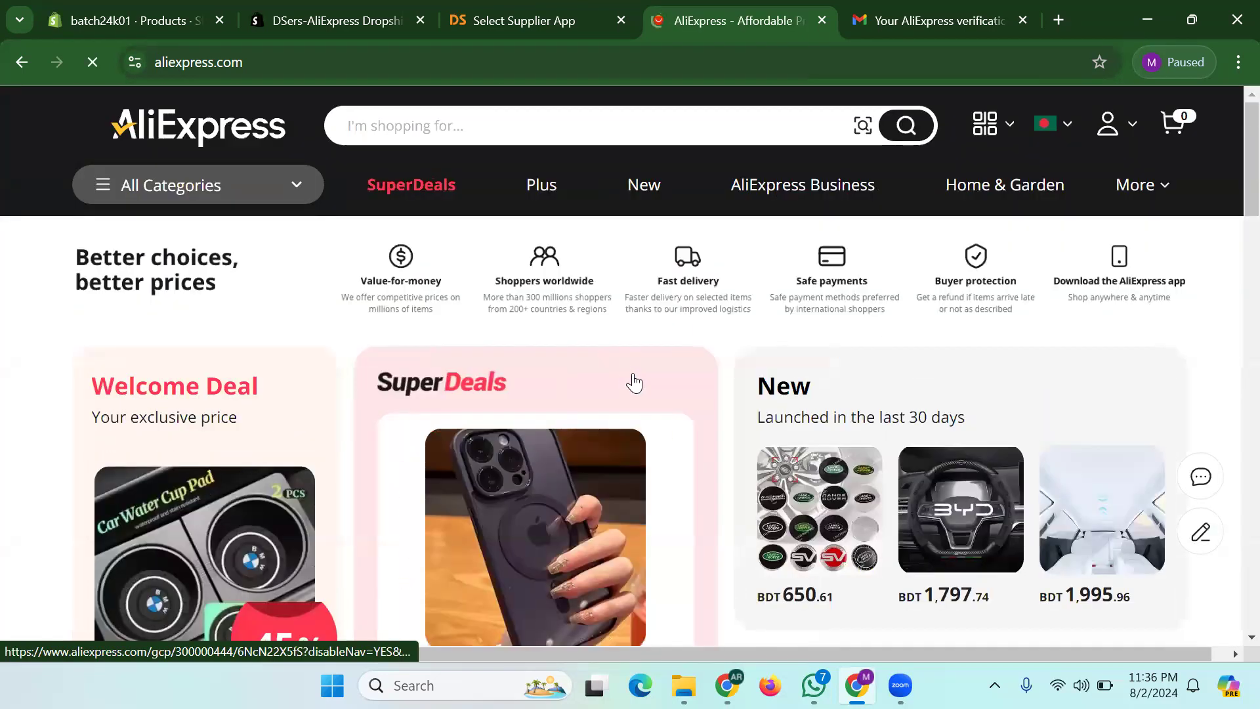
Back in DSers, choose the AliExpress card under Step 3 to open the link-and-authorize prompt.
left_click(508, 7)
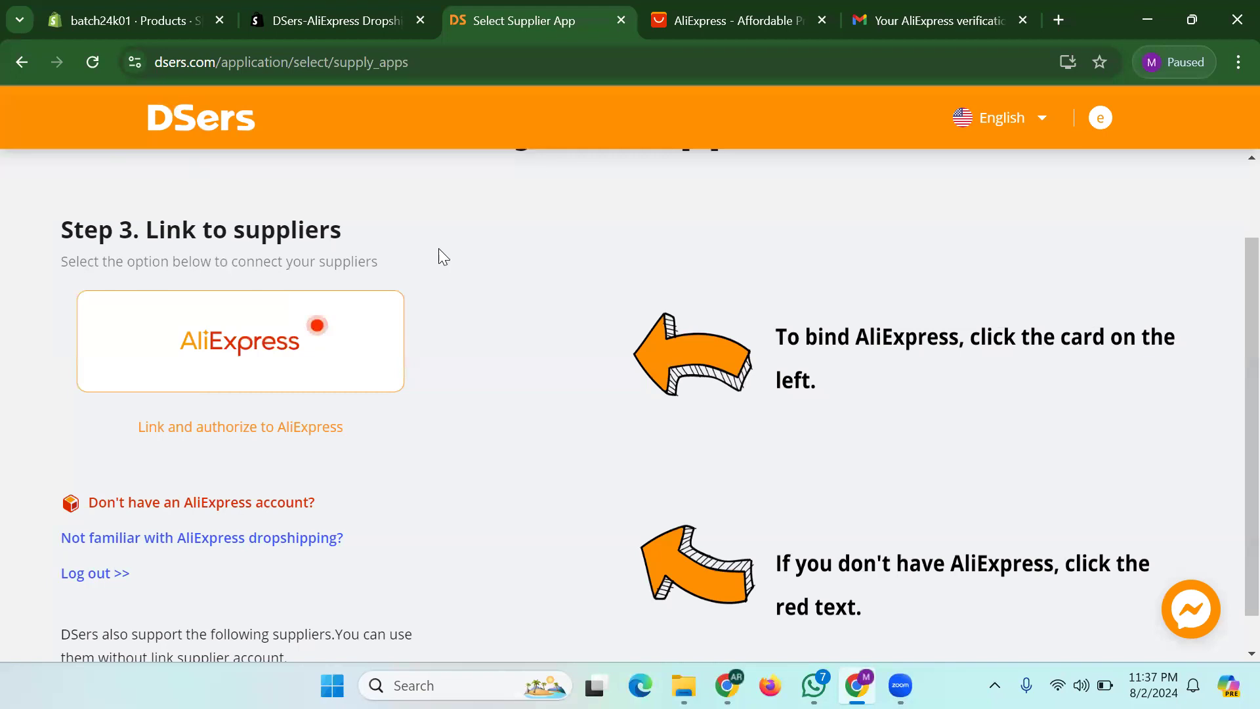
left_click(710, 23)
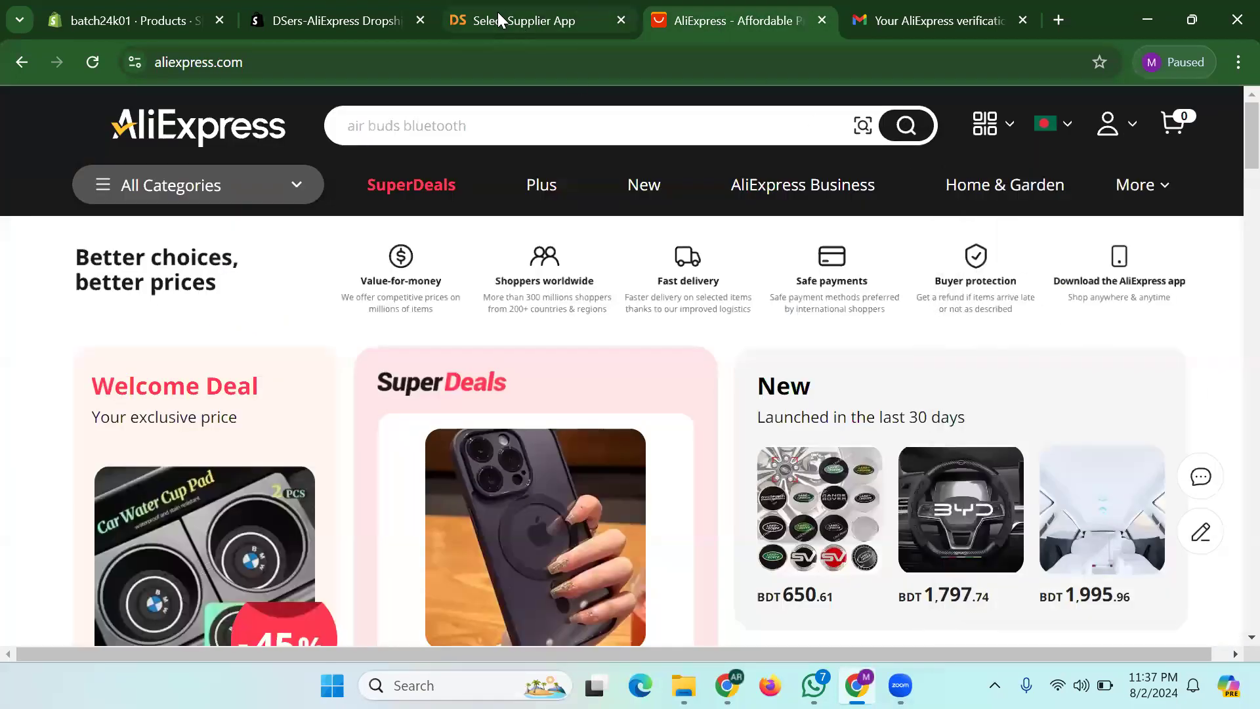
left_click(499, 13)
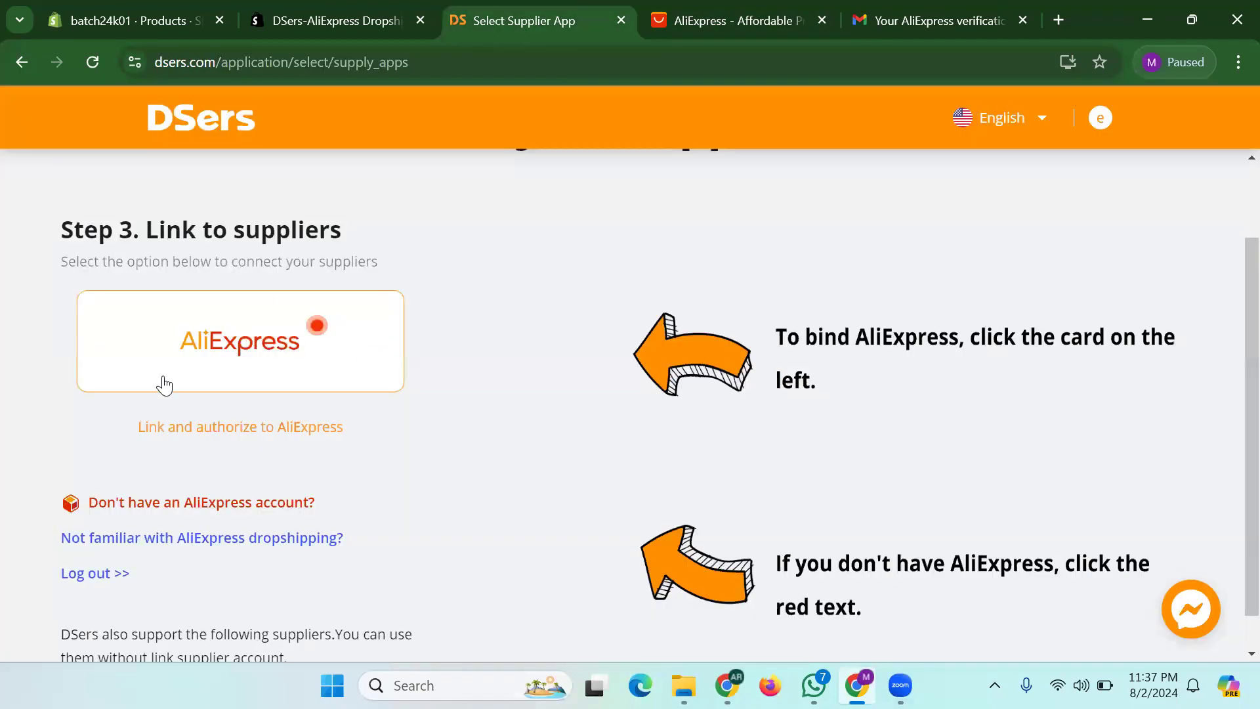
left_click(201, 351)
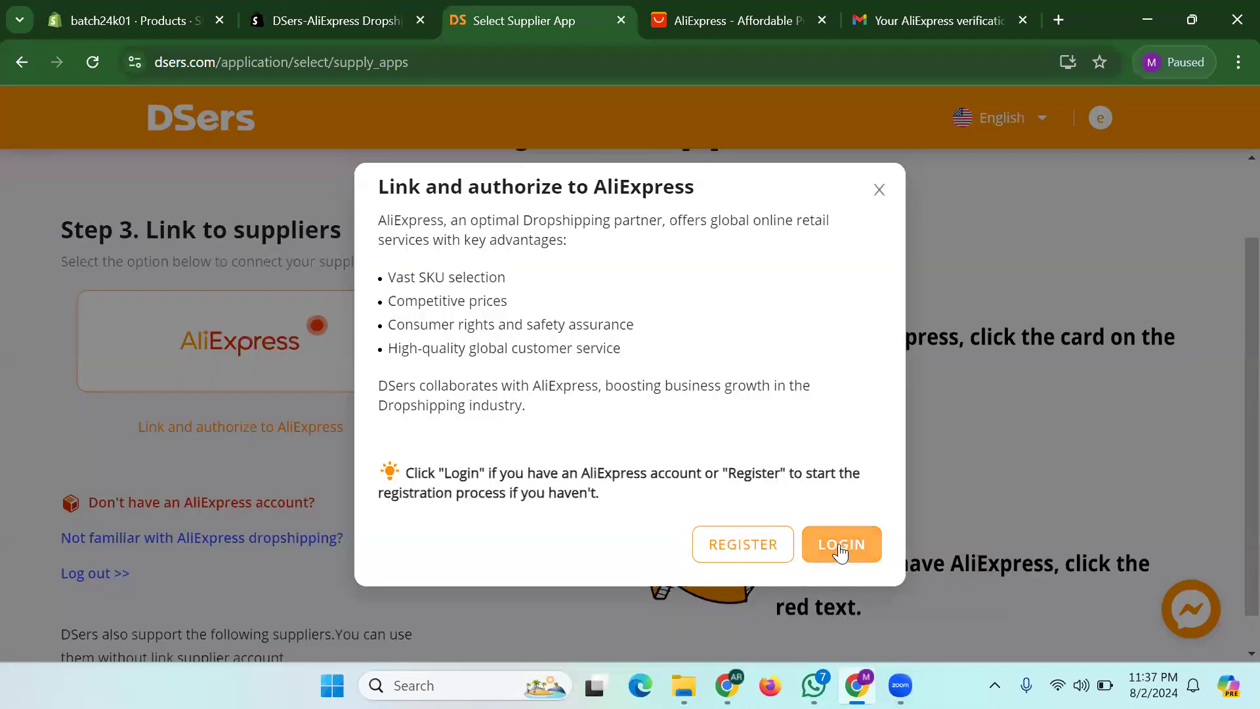
Log in to AliExpress Open Platform with a different account using the saved Chrome credentials.
left_click(844, 550)
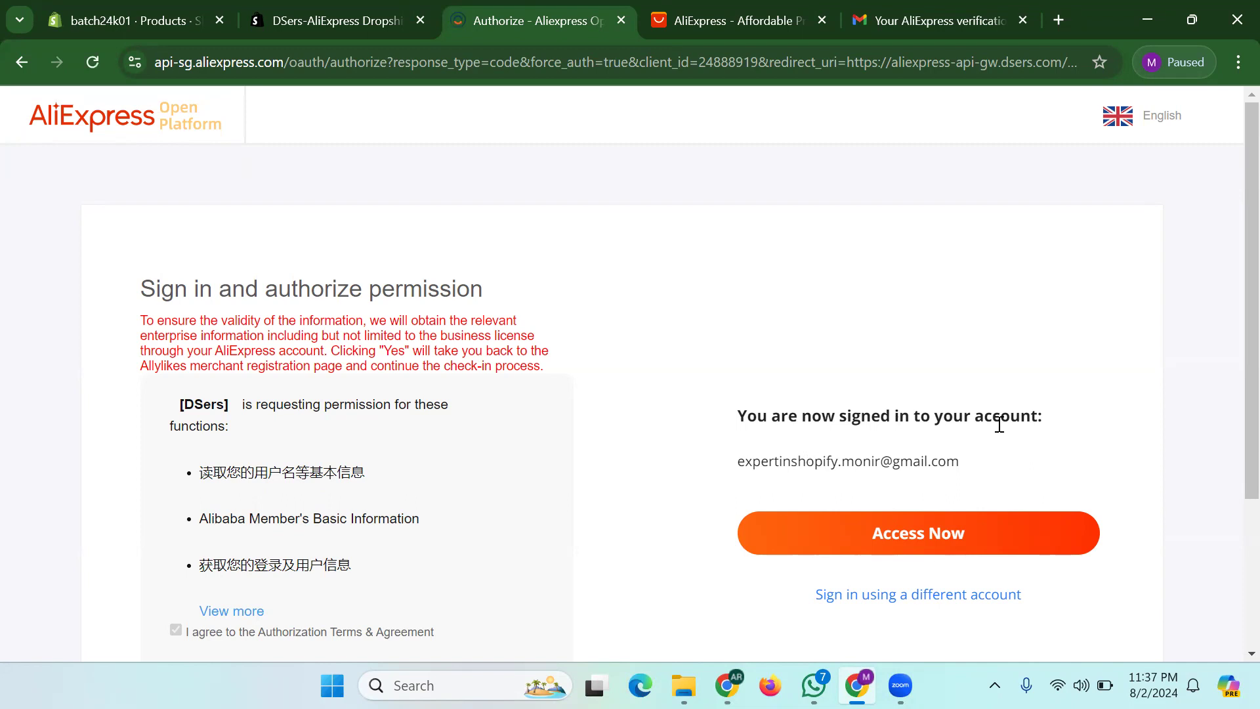
left_click(905, 532)
left_click(842, 414)
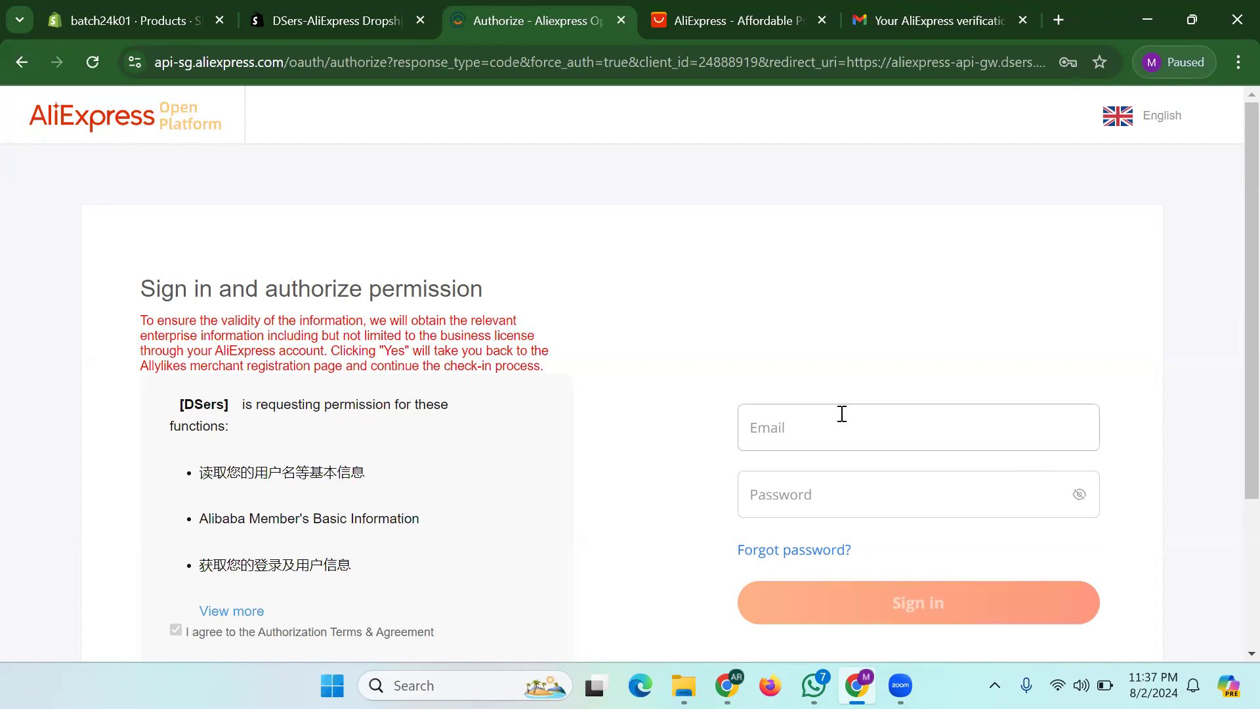
left_click(219, 421)
scroll(318, 402, "down", 1)
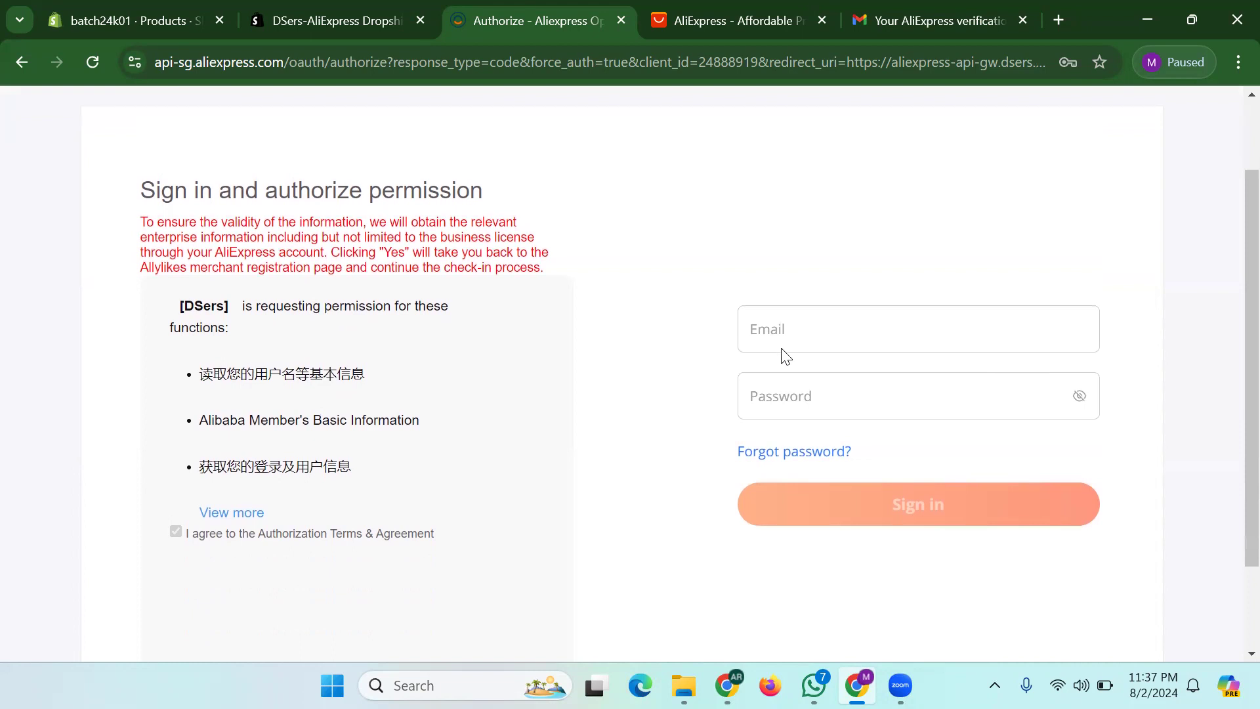
left_click(796, 340)
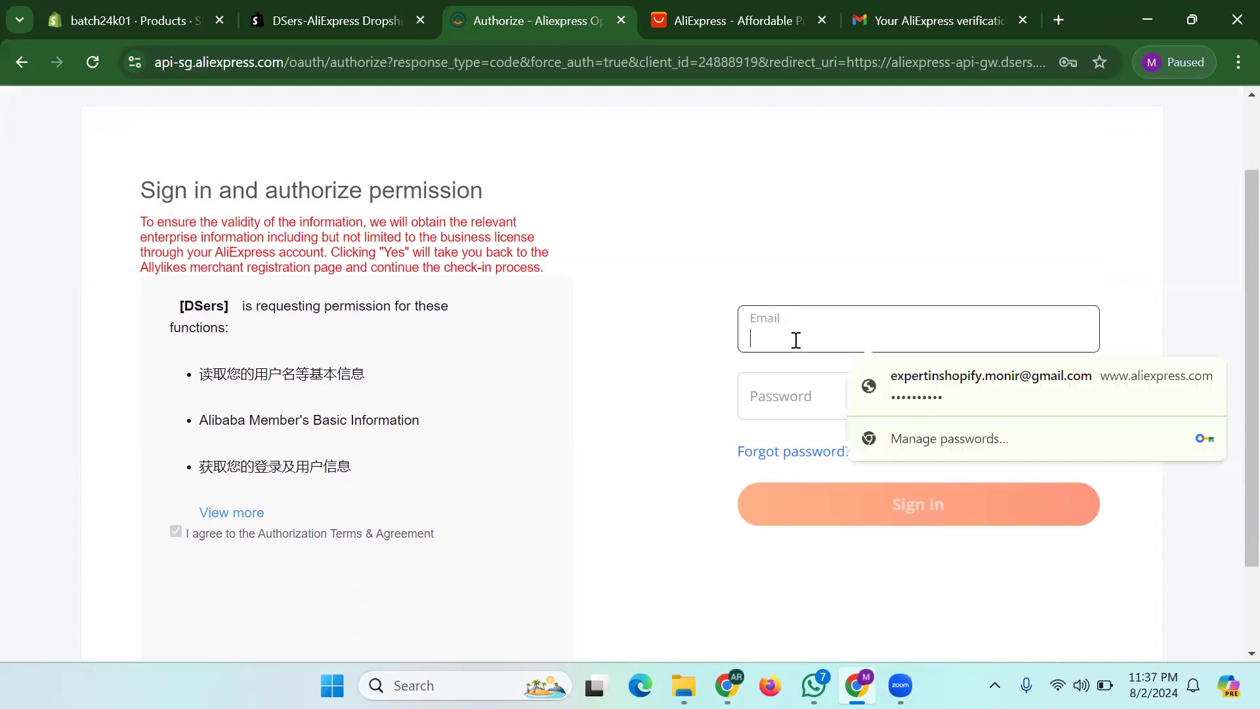
left_click(970, 383)
left_click(873, 494)
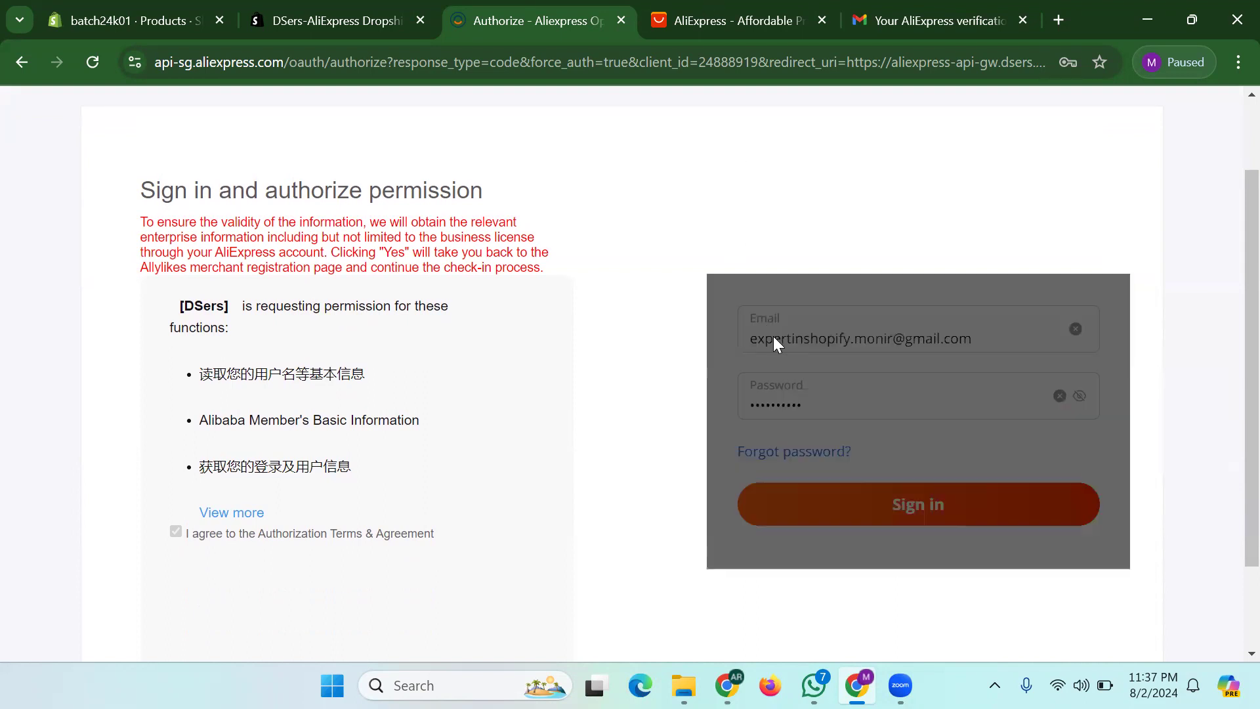
Read the newest AliExpress 6-digit code in Gmail and enter it on the authorization page.
left_click(897, 13)
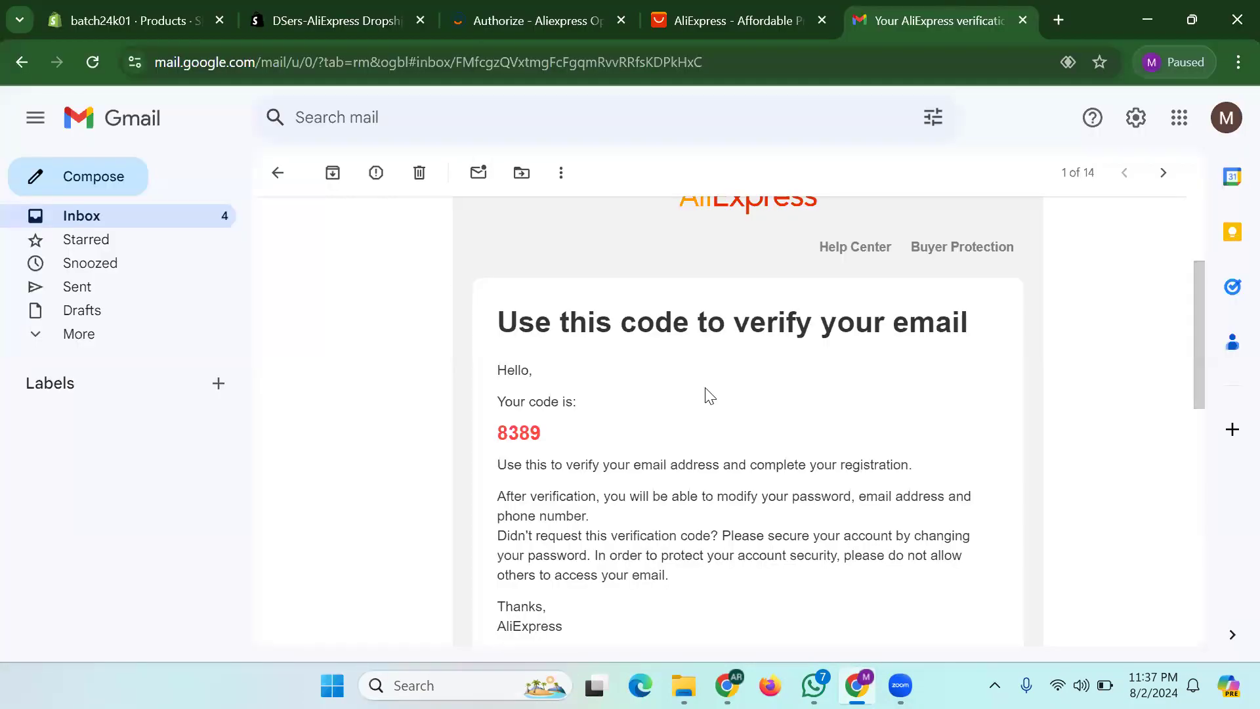
left_click(169, 218)
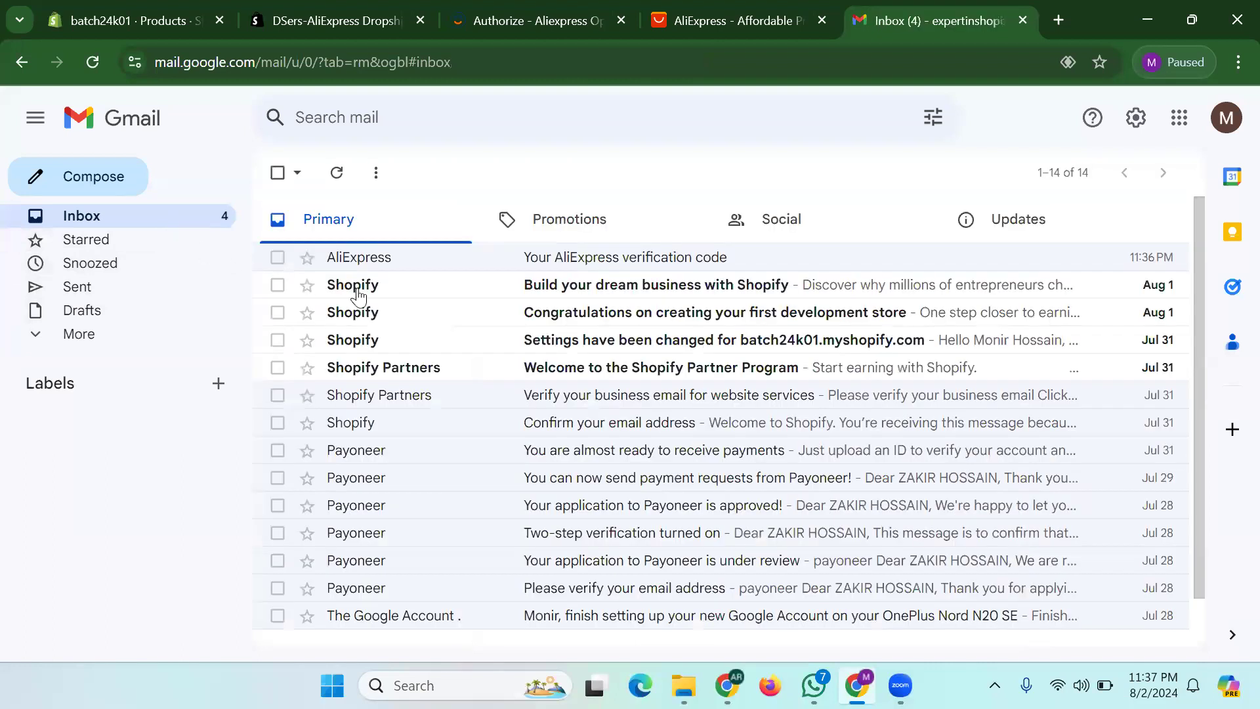
left_click(577, 262)
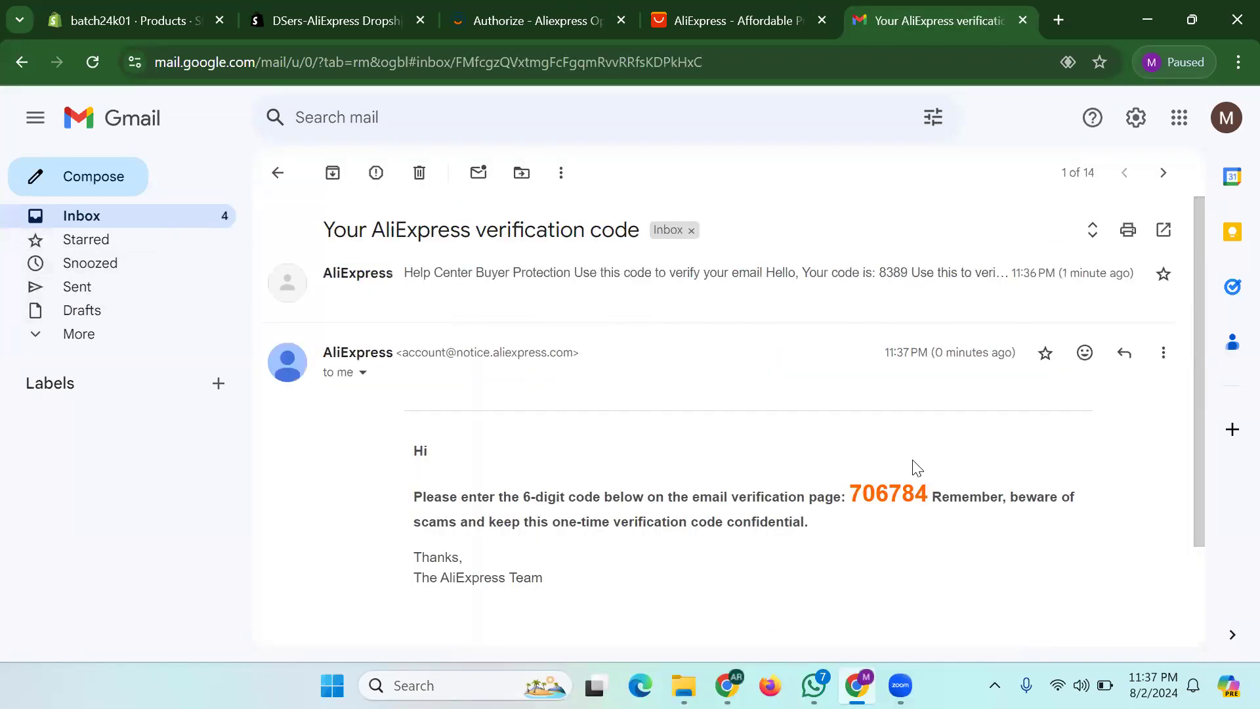
left_click(536, 14)
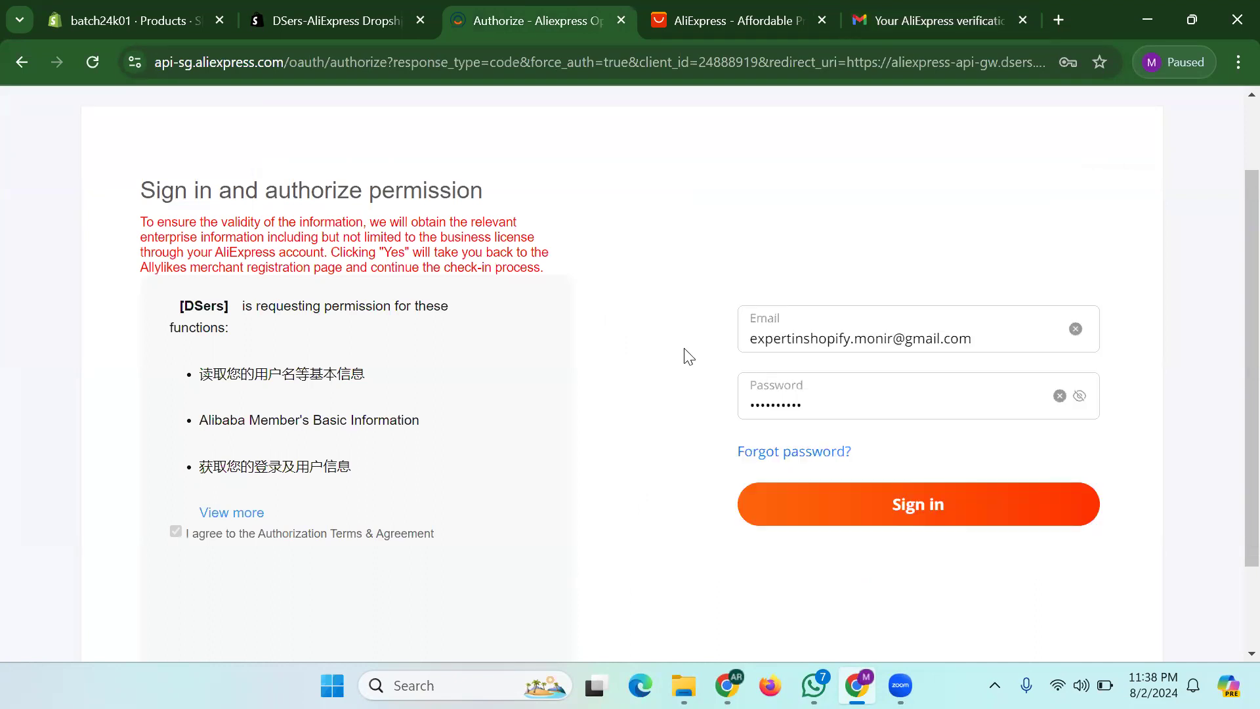
Sign in on the AliExpress Open Platform authorize page to grant DSers access.
scroll(688, 357, "down", 2)
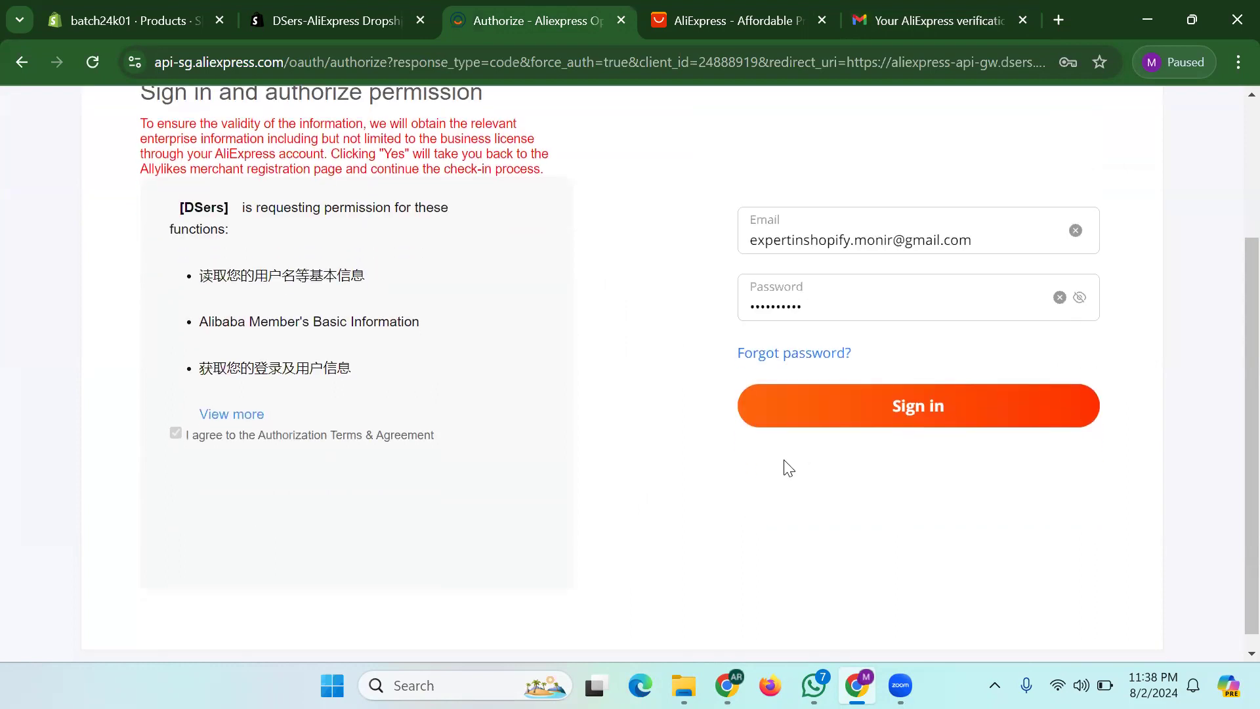
scroll(784, 468, "up", 2)
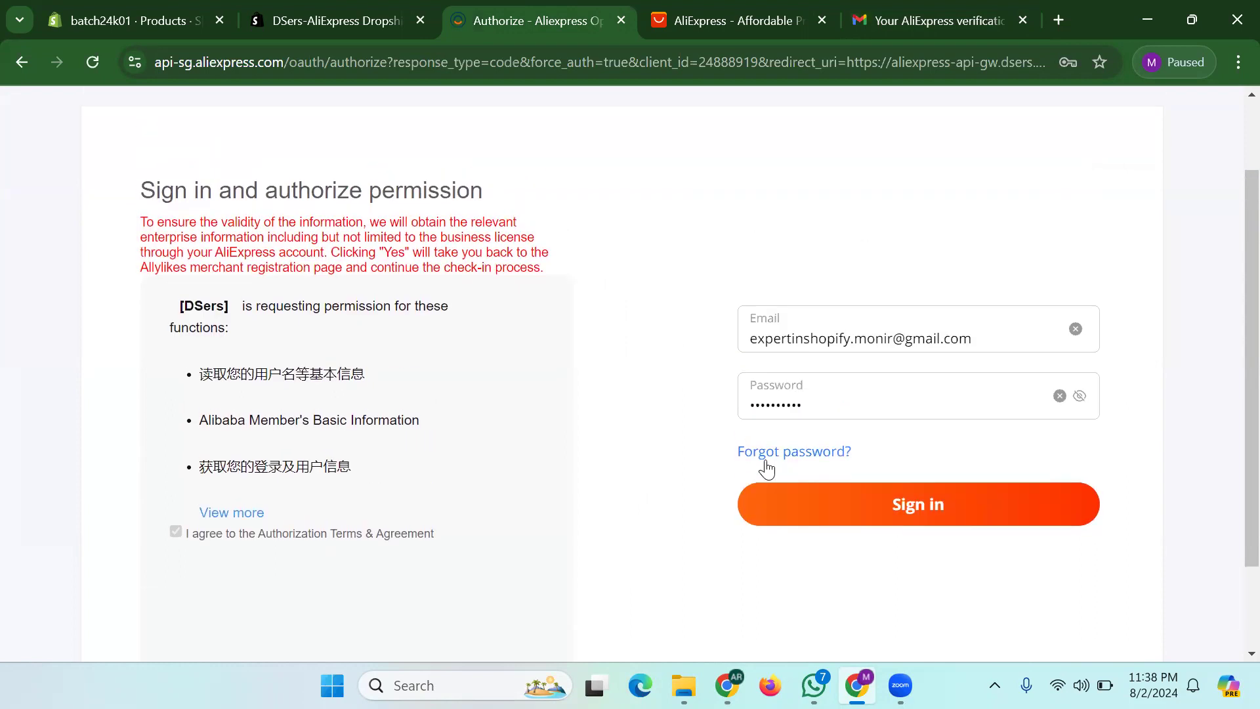
scroll(766, 468, "down", 2)
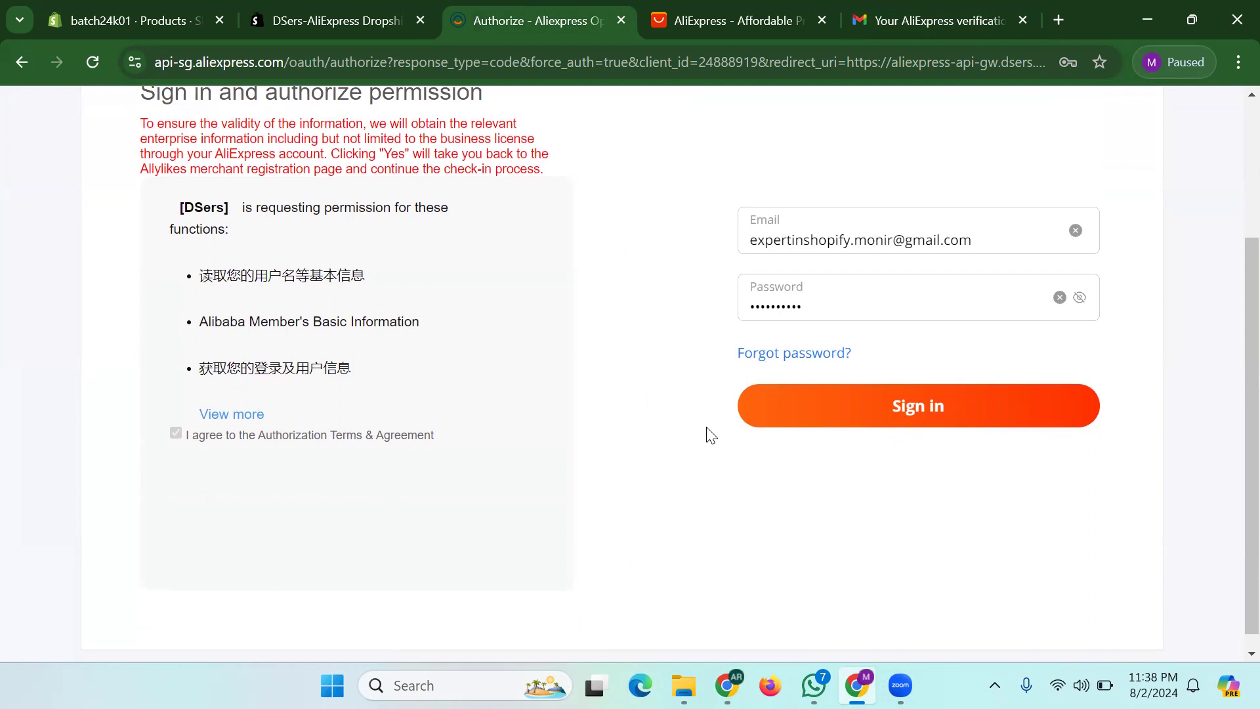
left_click(877, 415)
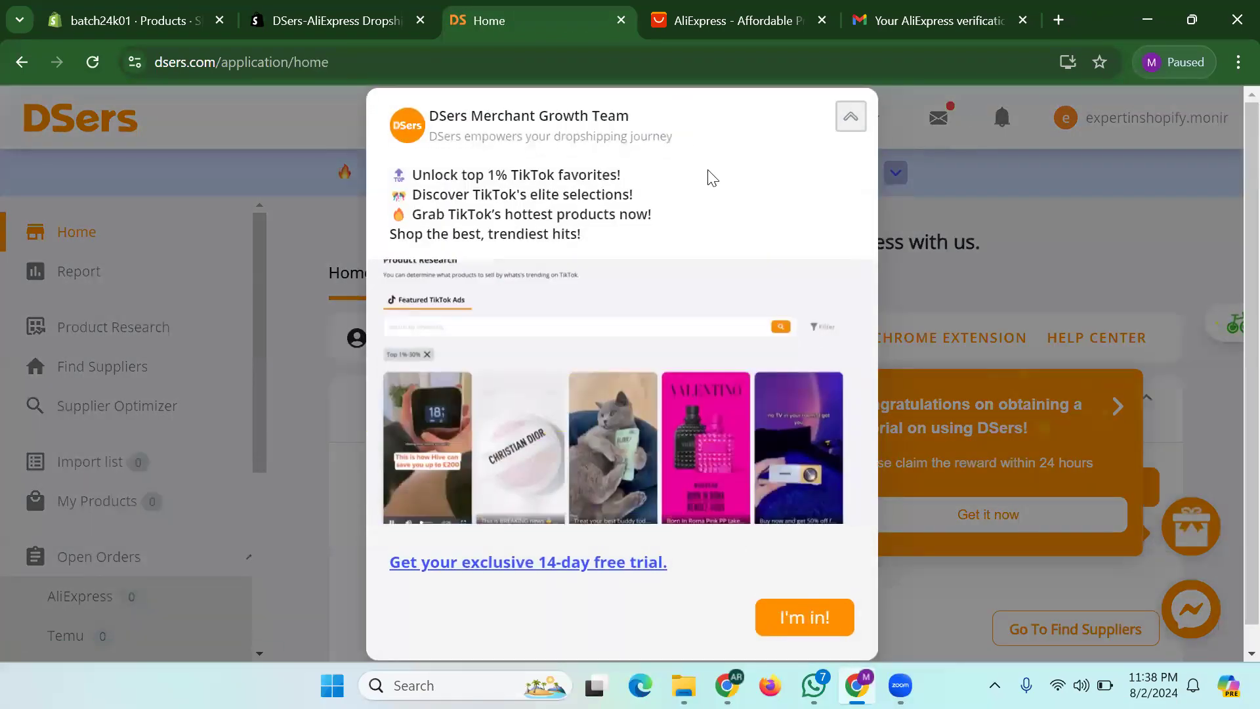
Accept the Merchant Growth Team's 14-day free trial offer with "I'm in!".
left_click(801, 631)
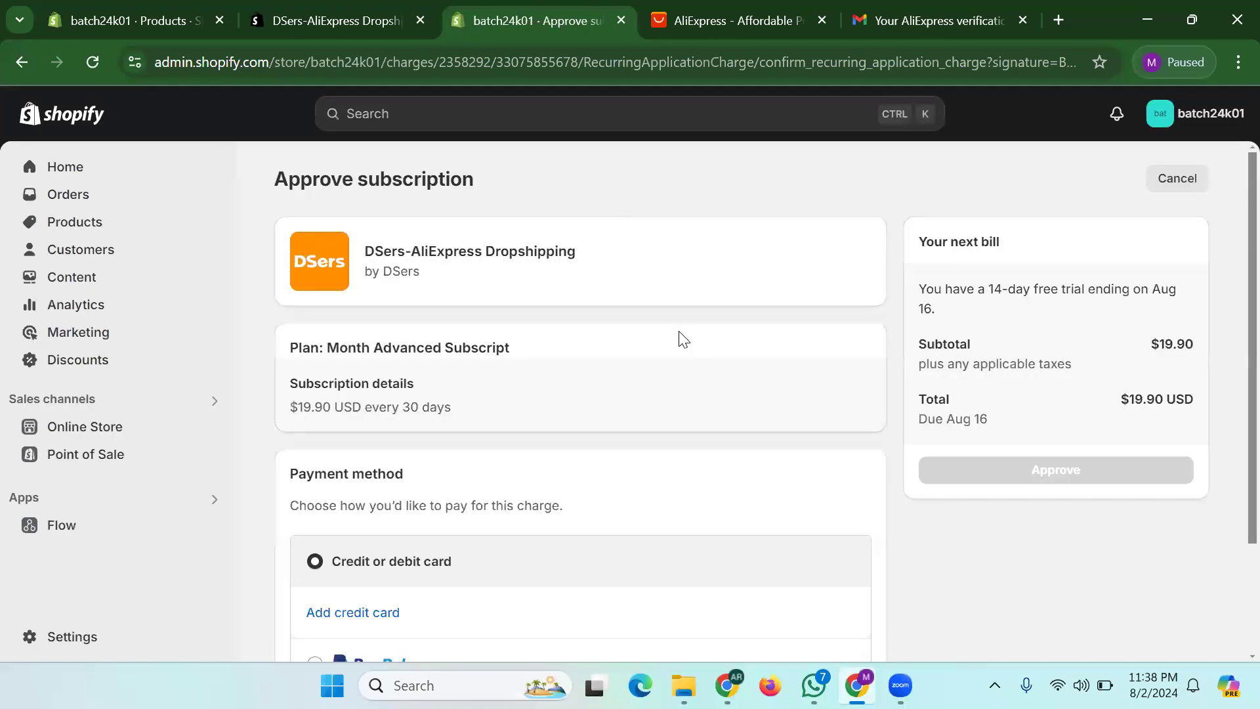
Close the DSers App Store listing tab in Shopify.
scroll(683, 338, "down", 2)
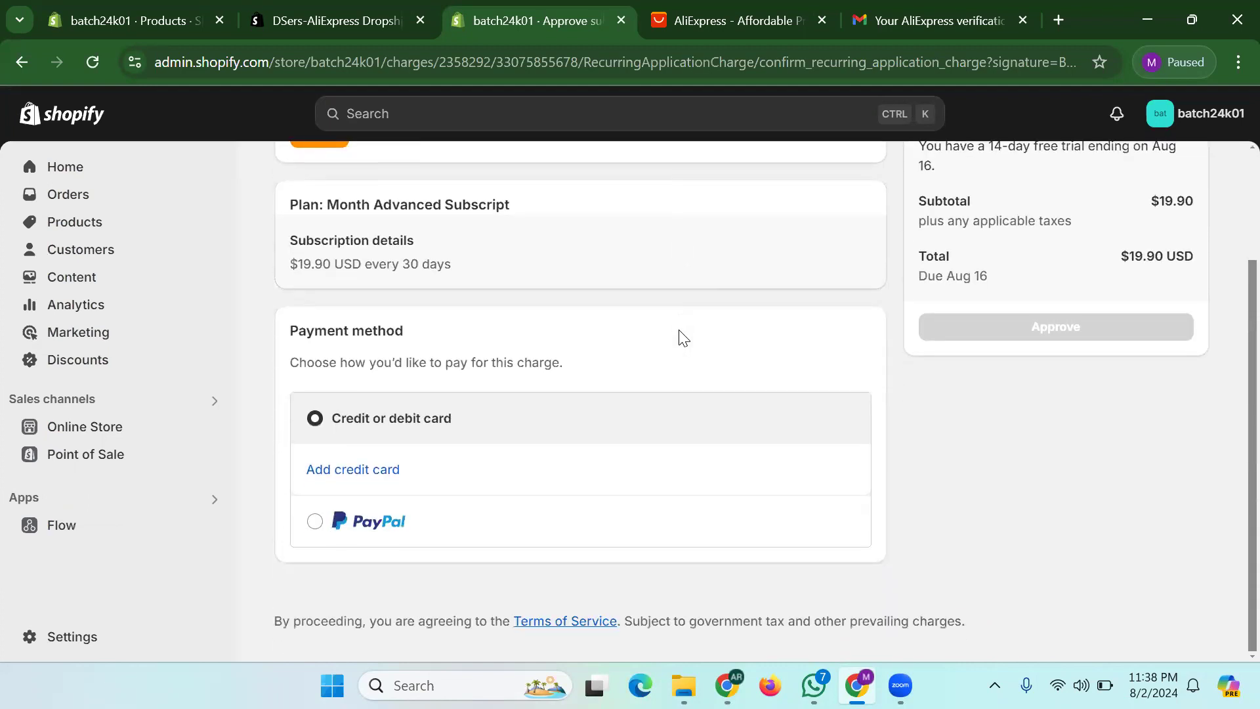
scroll(1132, 358, "up", 2)
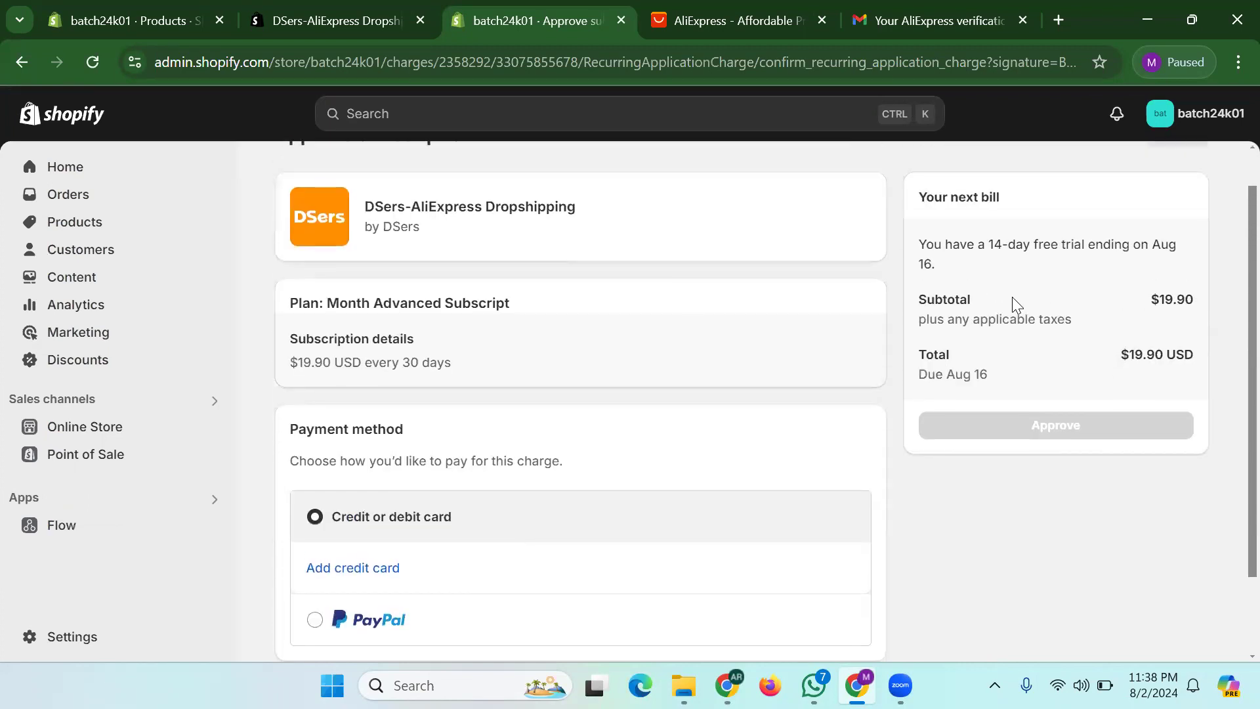
scroll(936, 351, "down", 2)
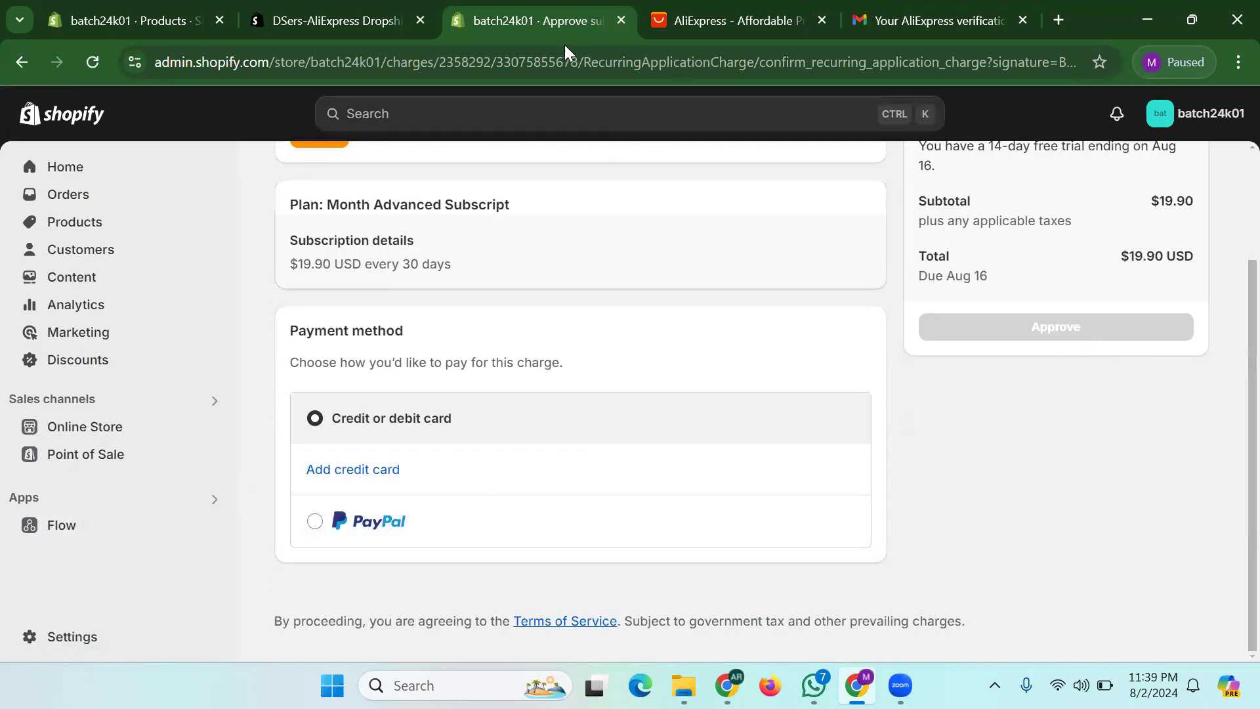
left_click(323, 21)
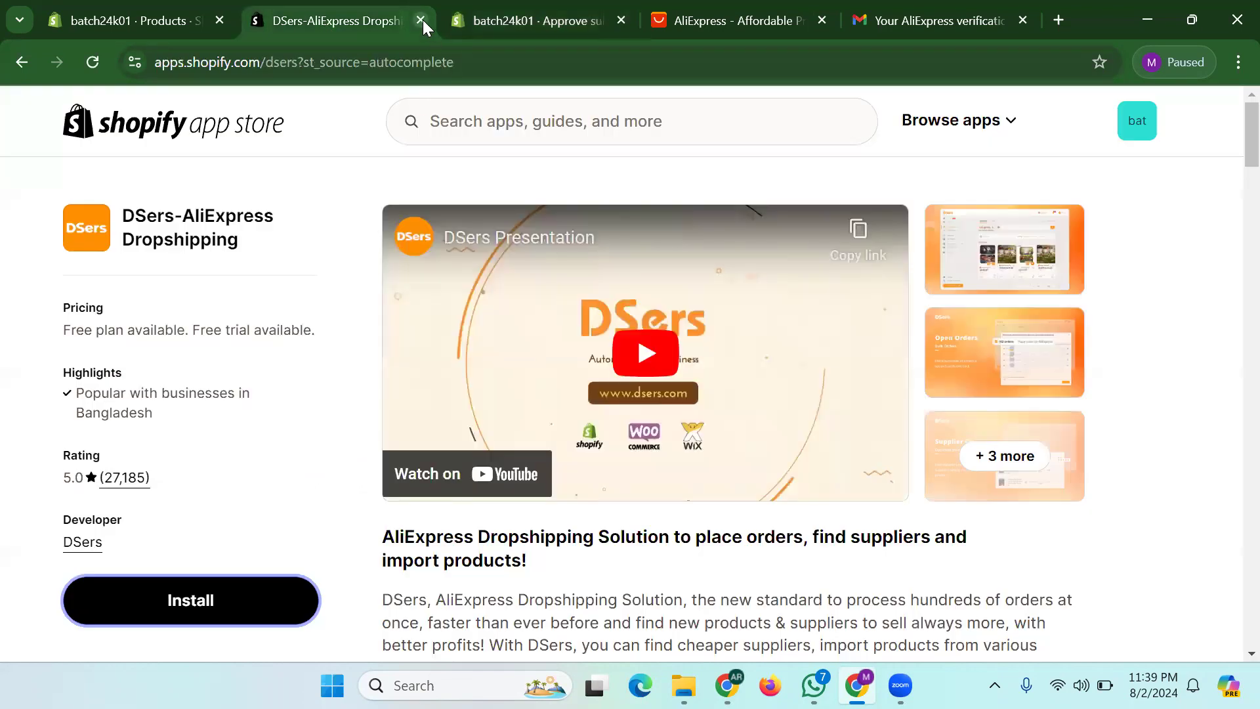
left_click(421, 20)
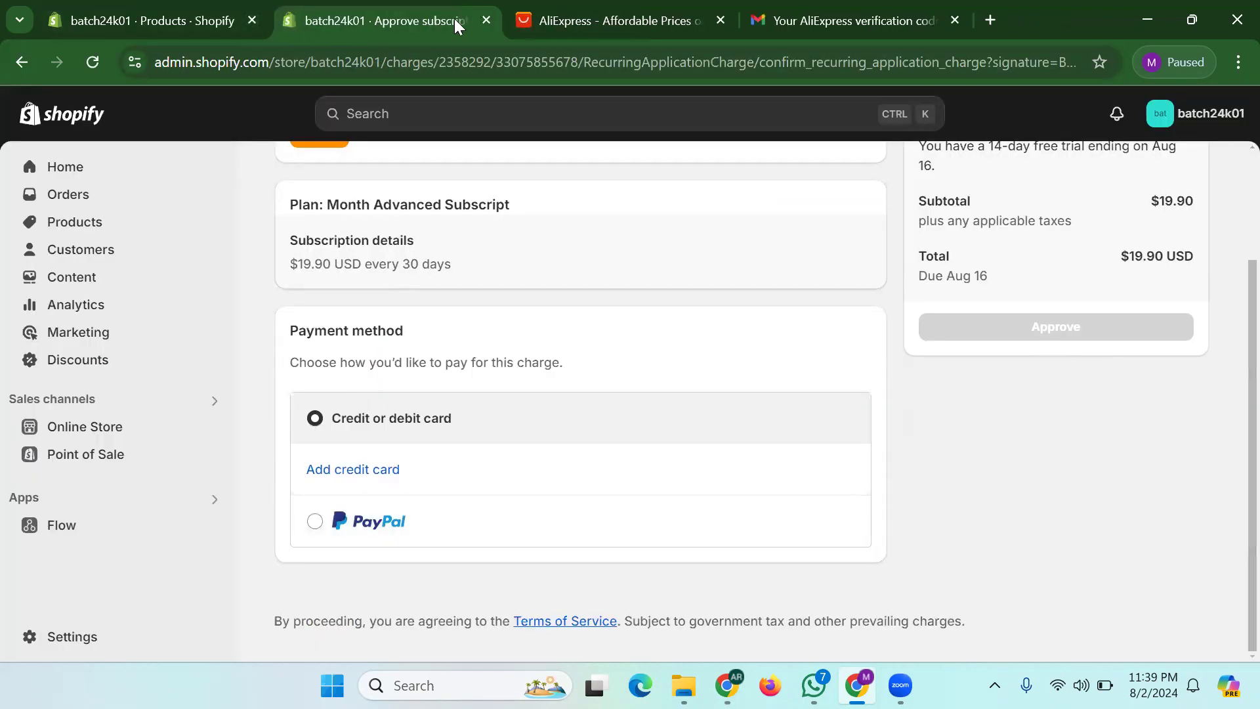
Launch the installed DSers-AliExpress Dropshipping app from the store's Apps list.
left_click(26, 501)
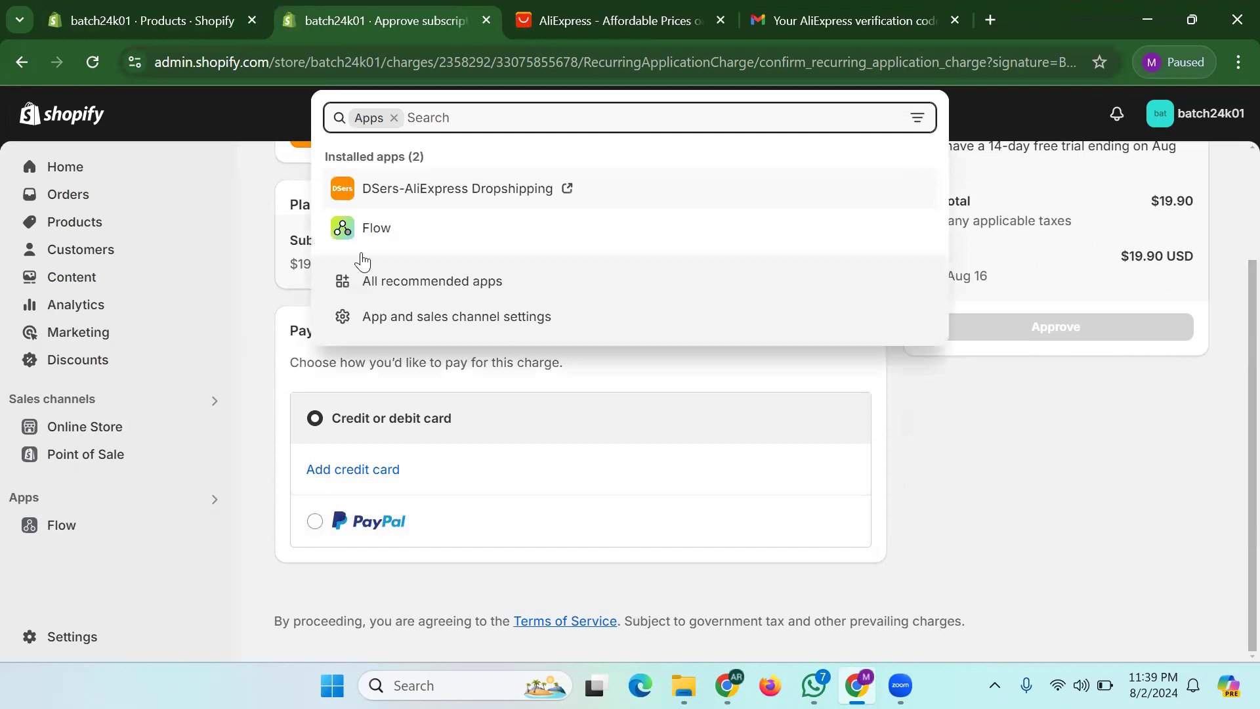
left_click(464, 190)
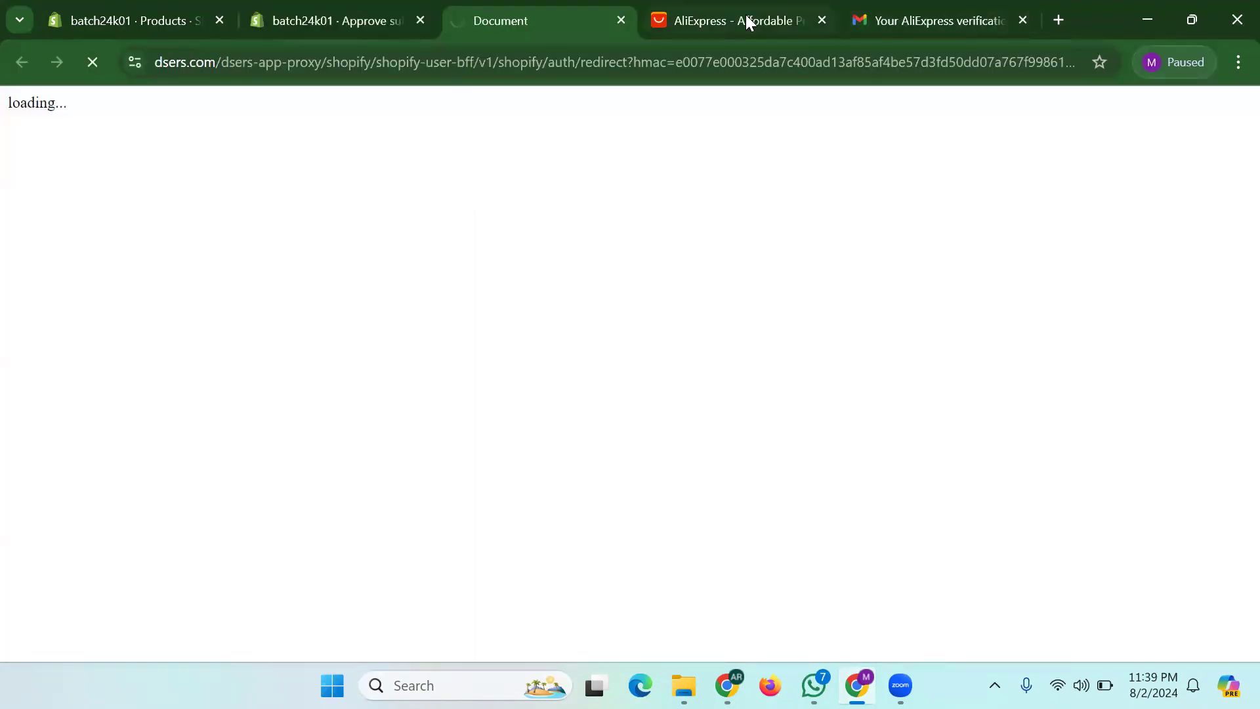
left_click(745, 14)
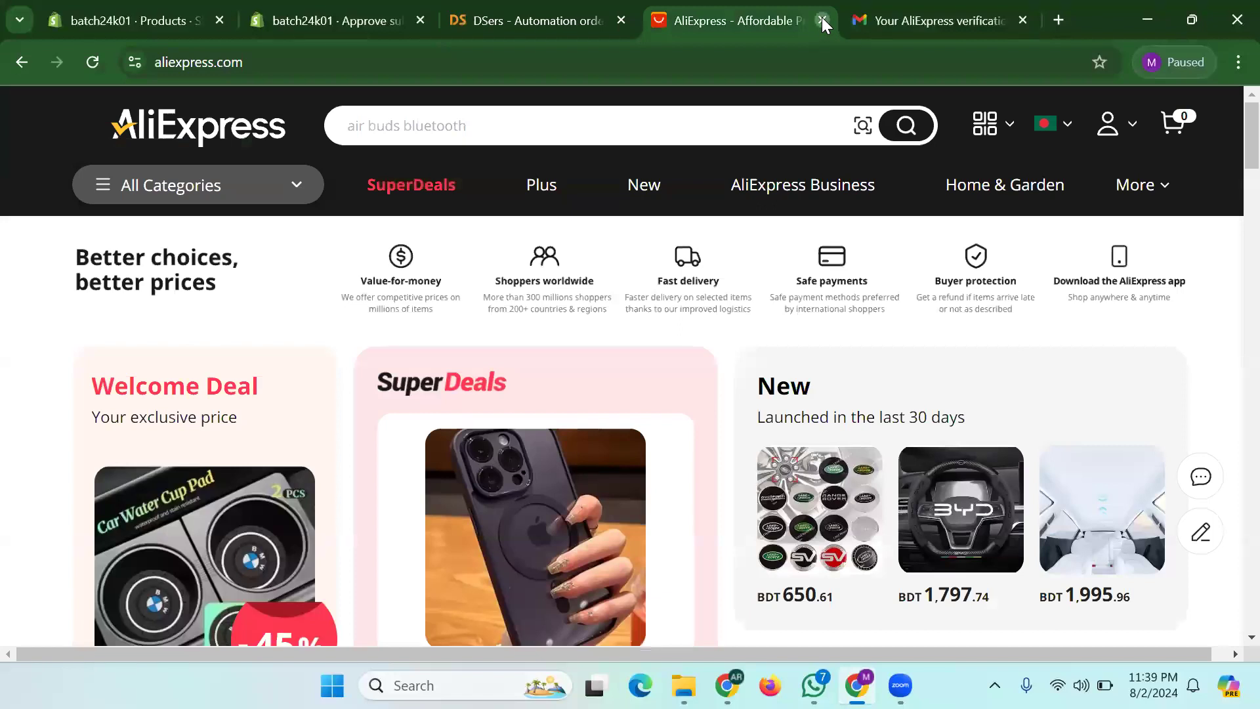
Close the AliExpress and Gmail tabs and dismiss the TikTok promo, trending pop-up and What's new panel.
left_click(822, 19)
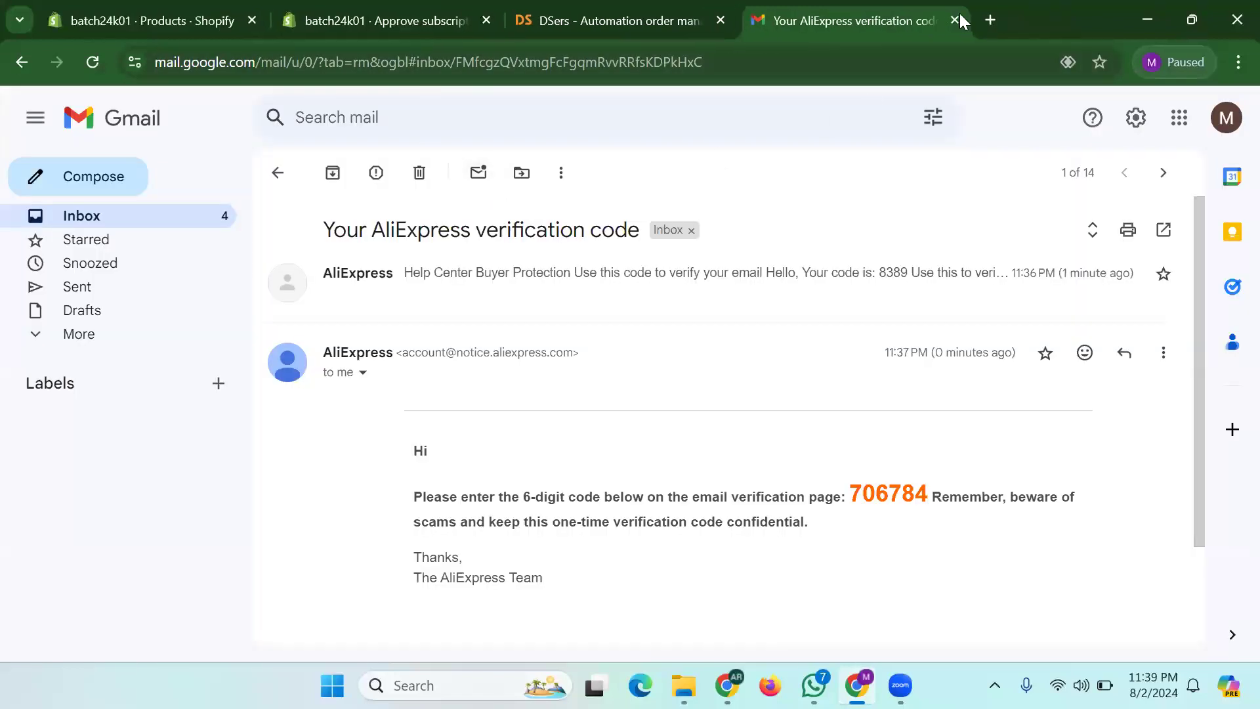
left_click(960, 14)
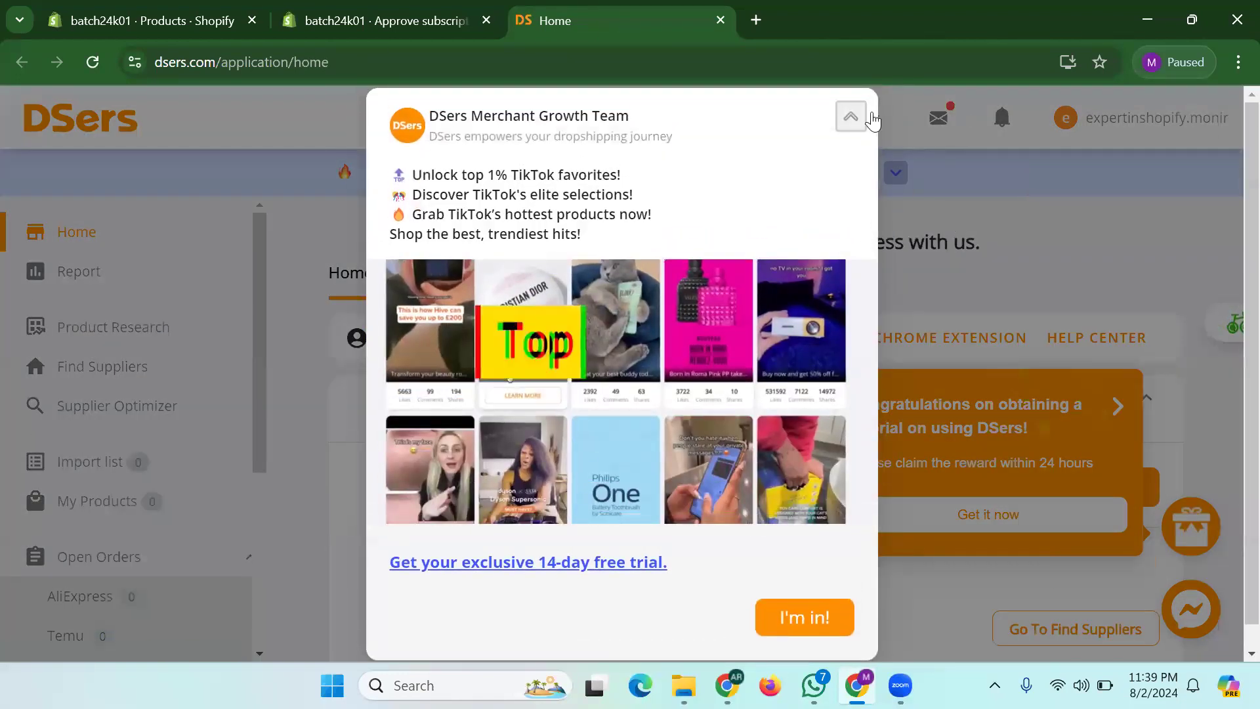
left_click(851, 116)
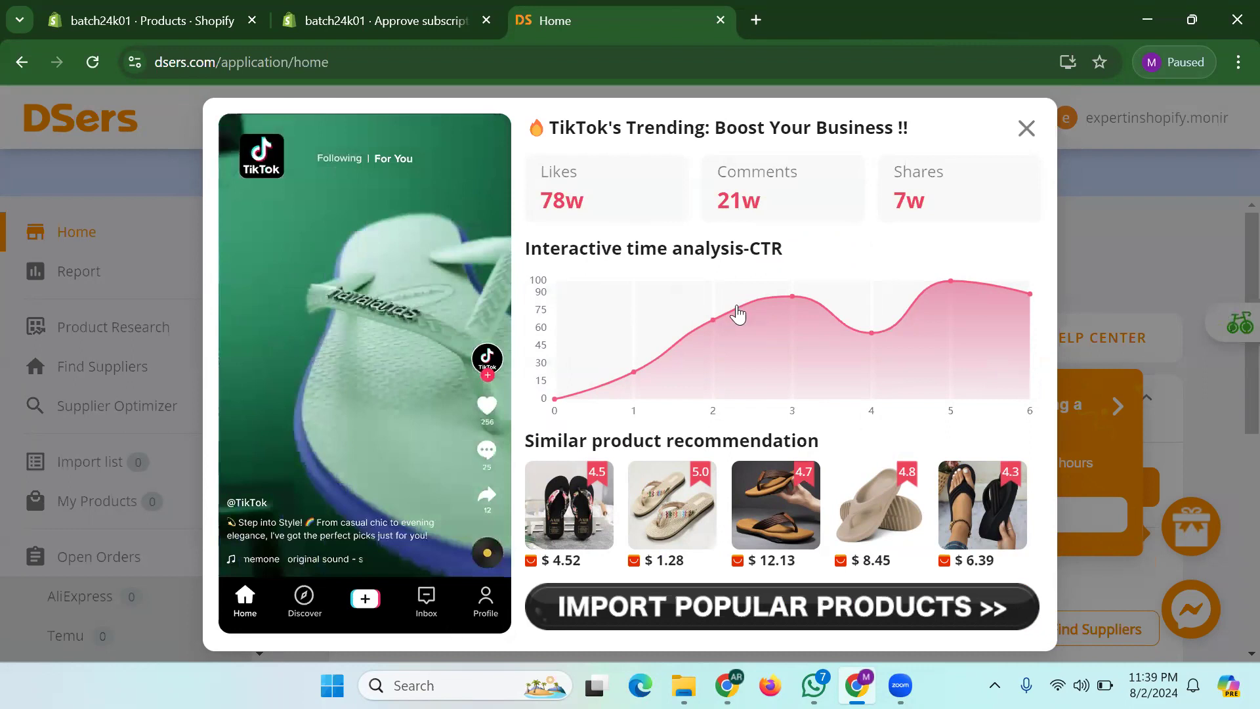
left_click(1029, 133)
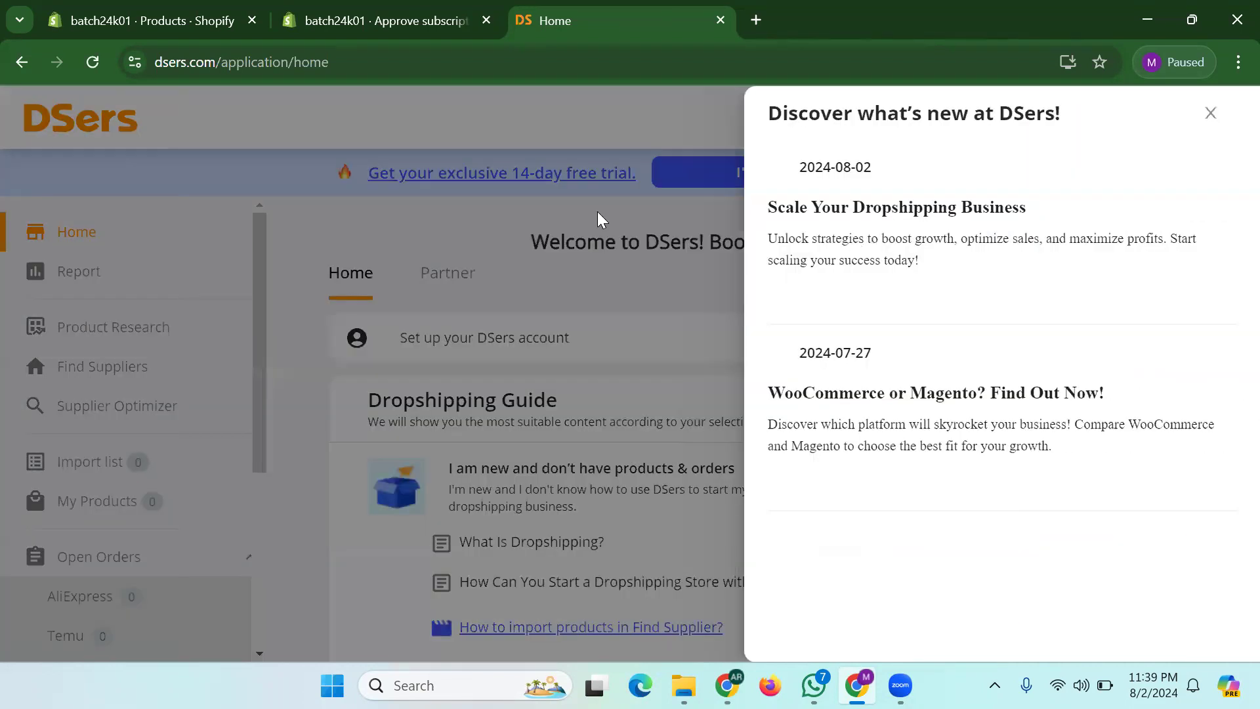
left_click(1211, 114)
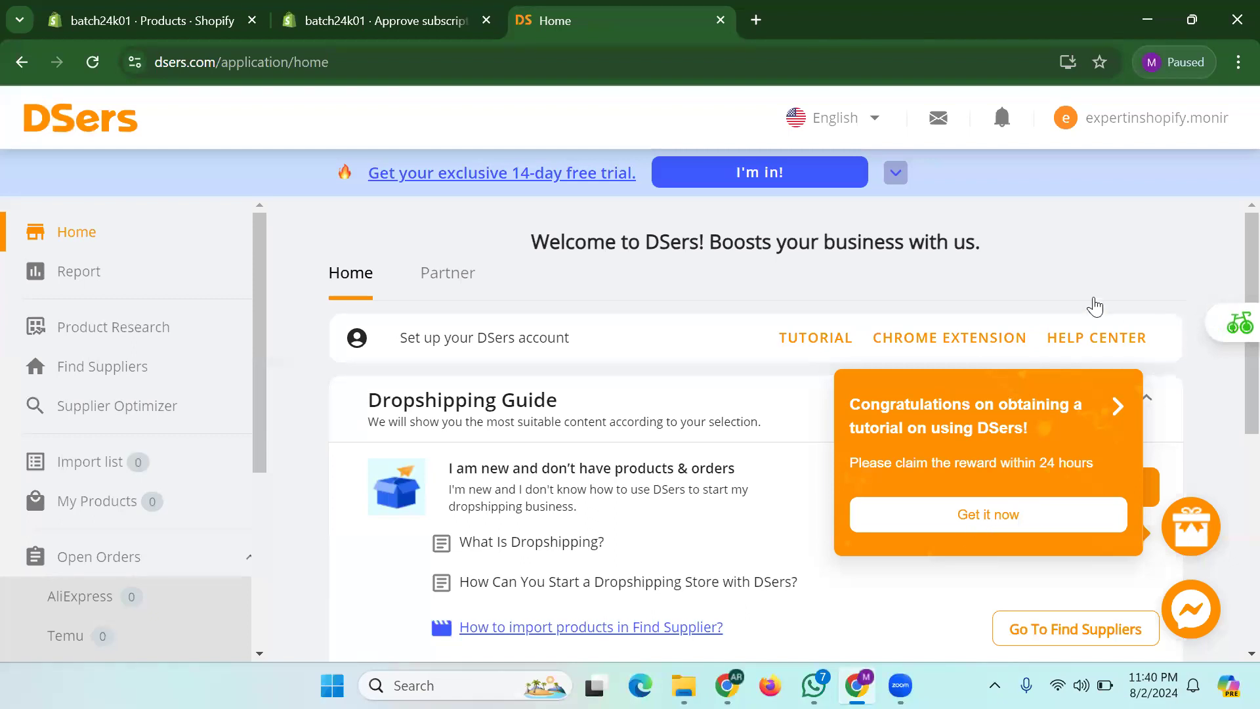
Browse the home page, glance at Product Research, then go to DSers Settings.
scroll(797, 375, "down", 2)
scroll(797, 374, "down", 1)
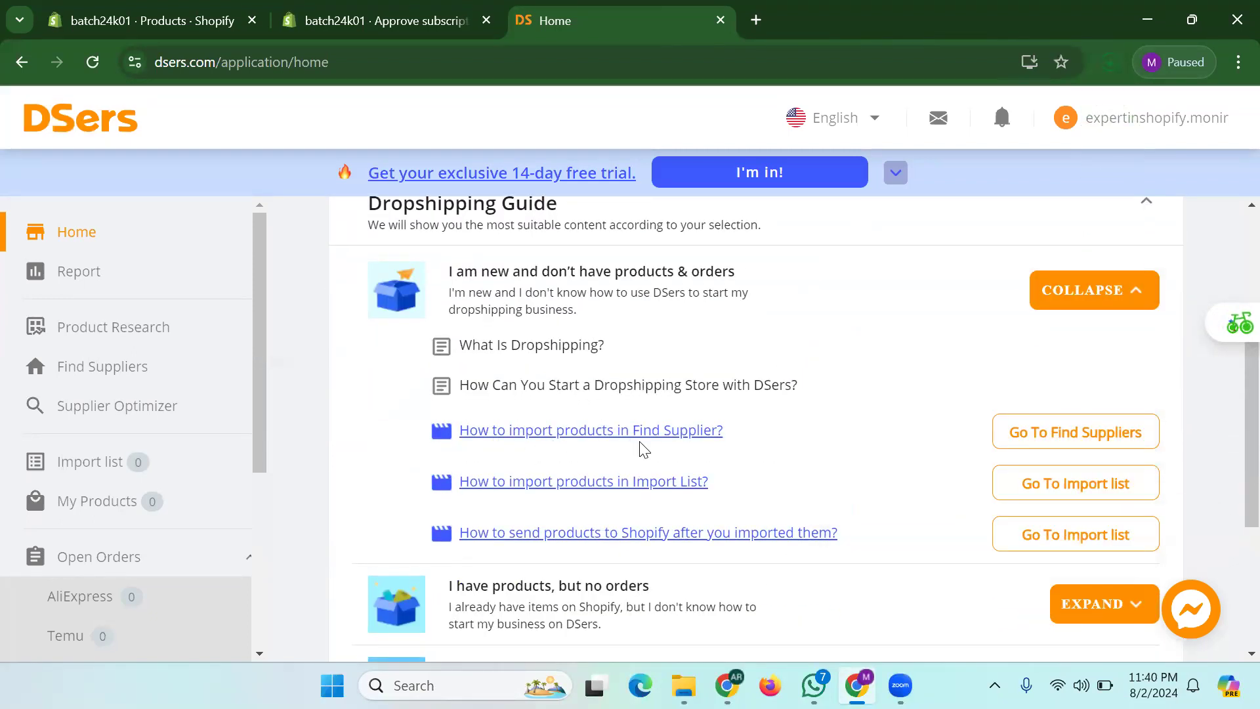
scroll(646, 448, "down", 3)
scroll(646, 449, "up", 6)
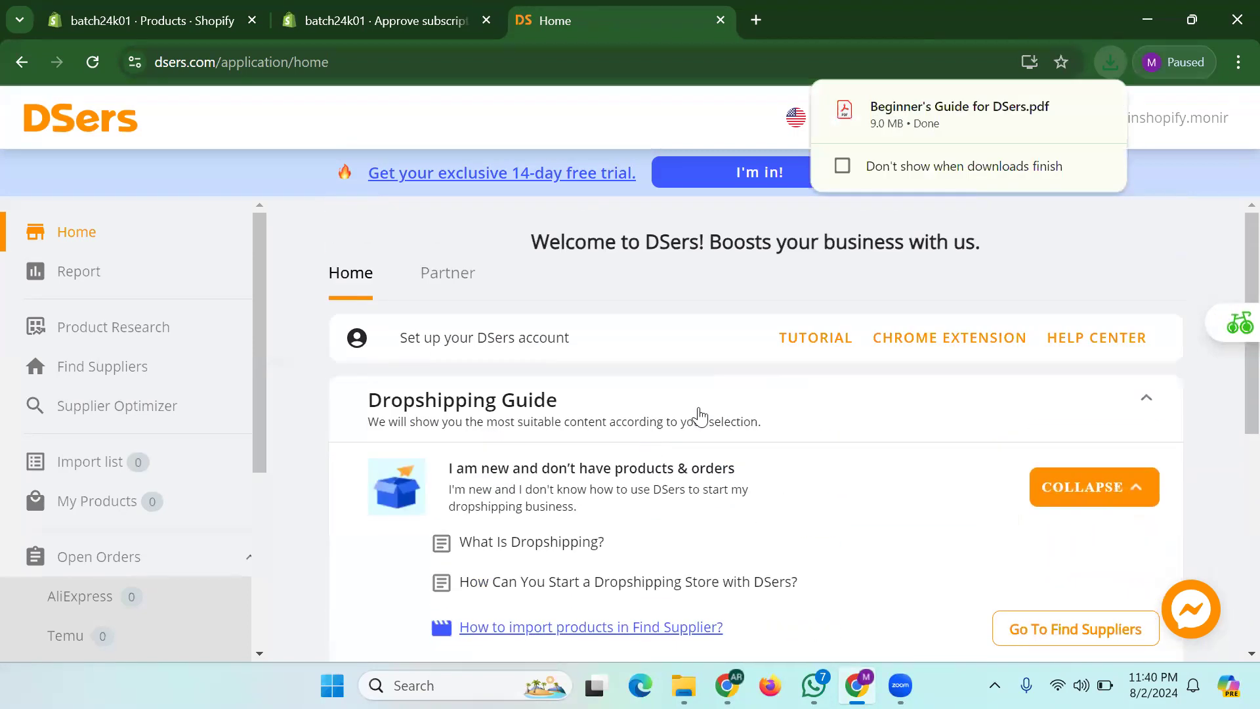
scroll(678, 355, "down", 6)
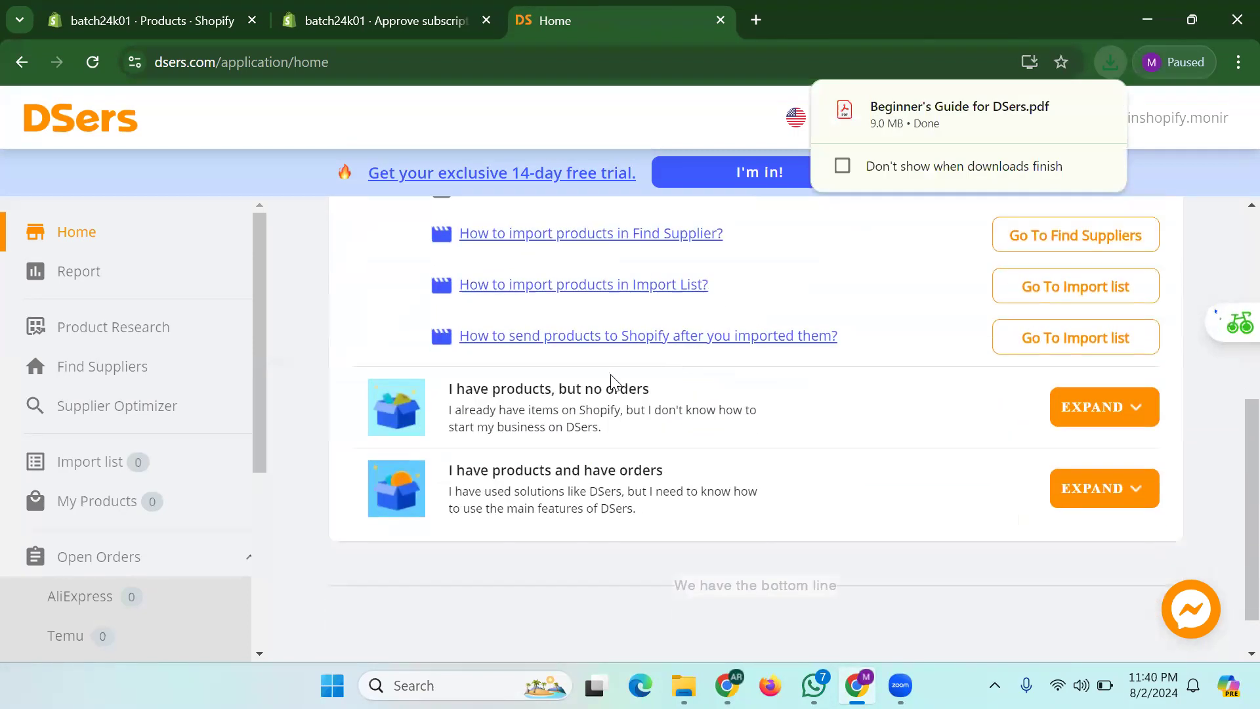
scroll(459, 433, "up", 6)
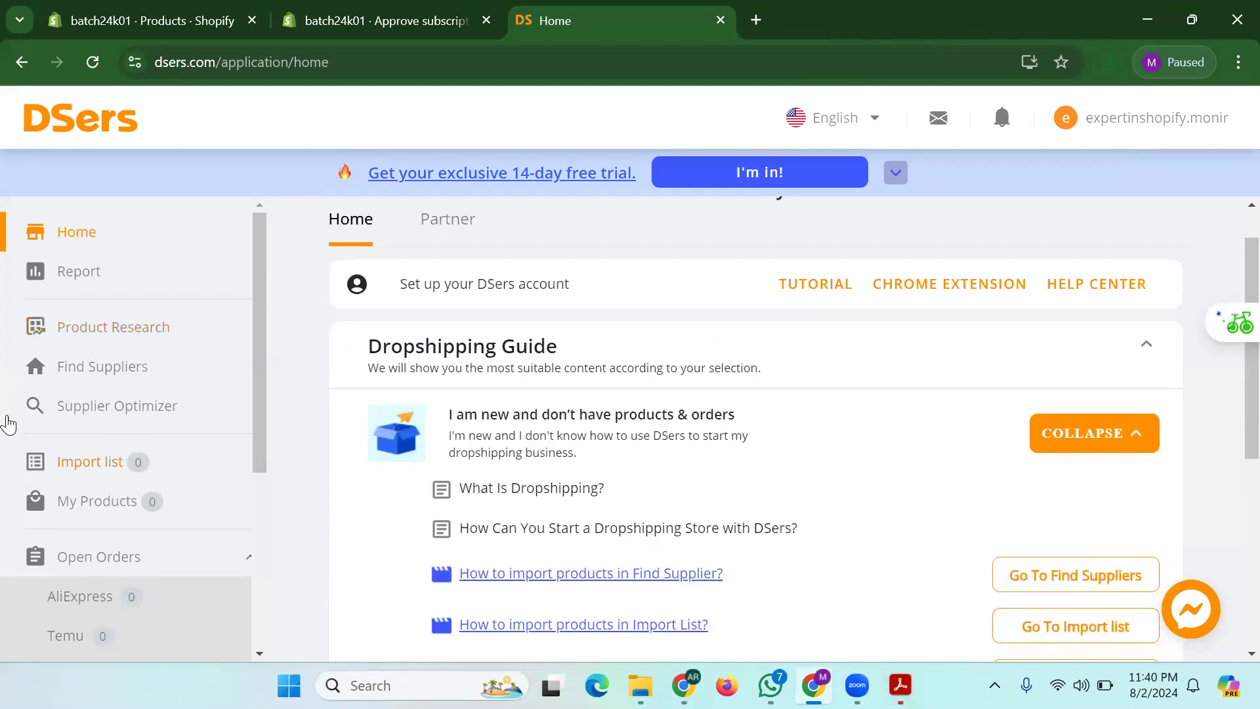
left_click(116, 329)
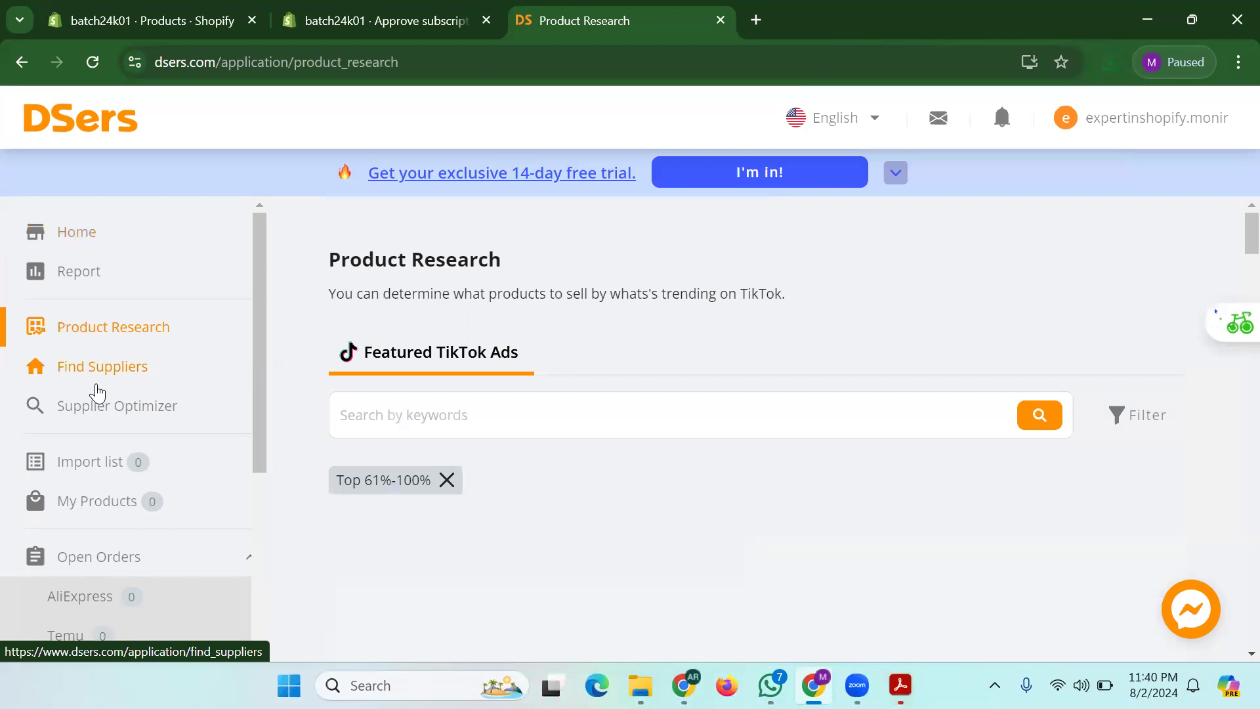
scroll(102, 373, "down", 5)
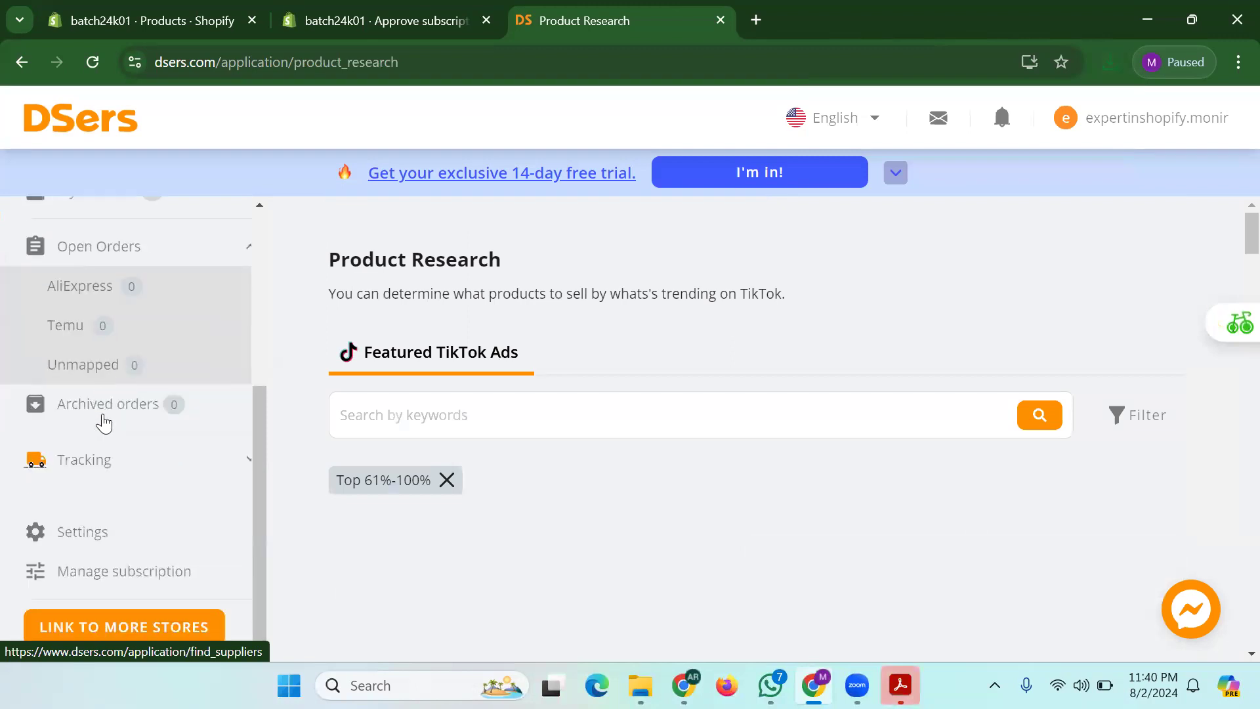
left_click(80, 537)
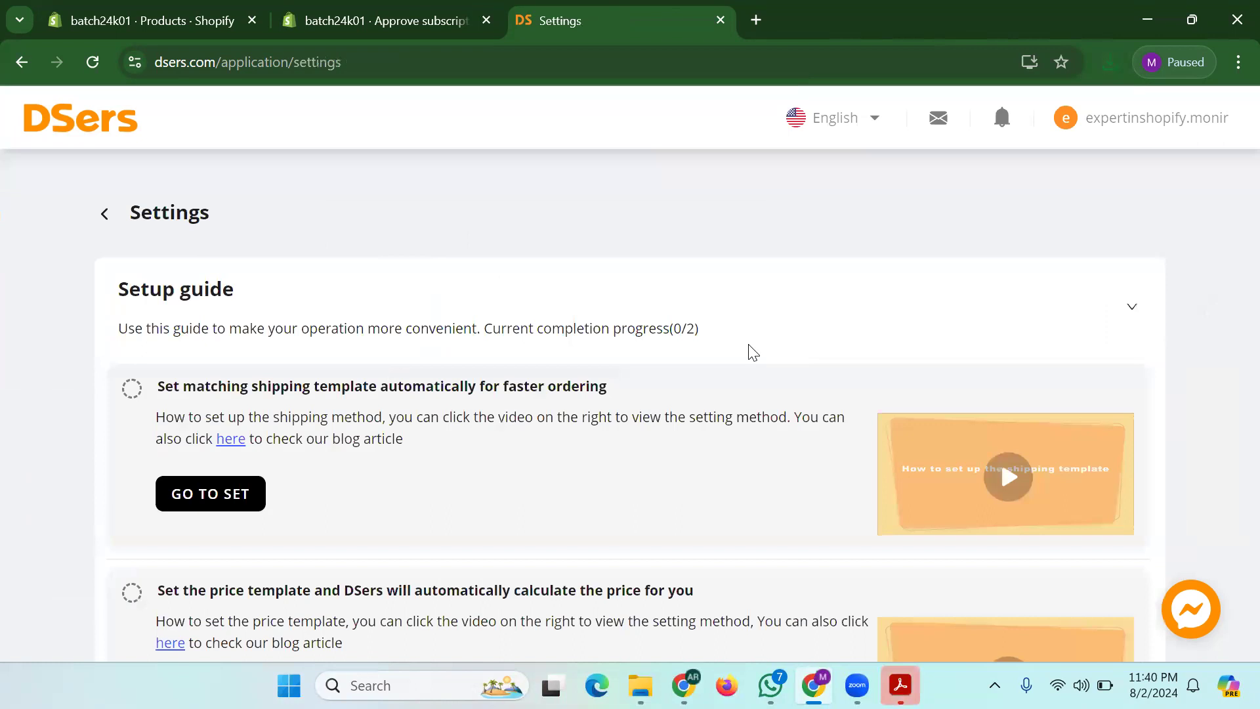
Review the shipping settings, peeking at Temu before returning to AliExpress.
scroll(408, 302, "down", 3)
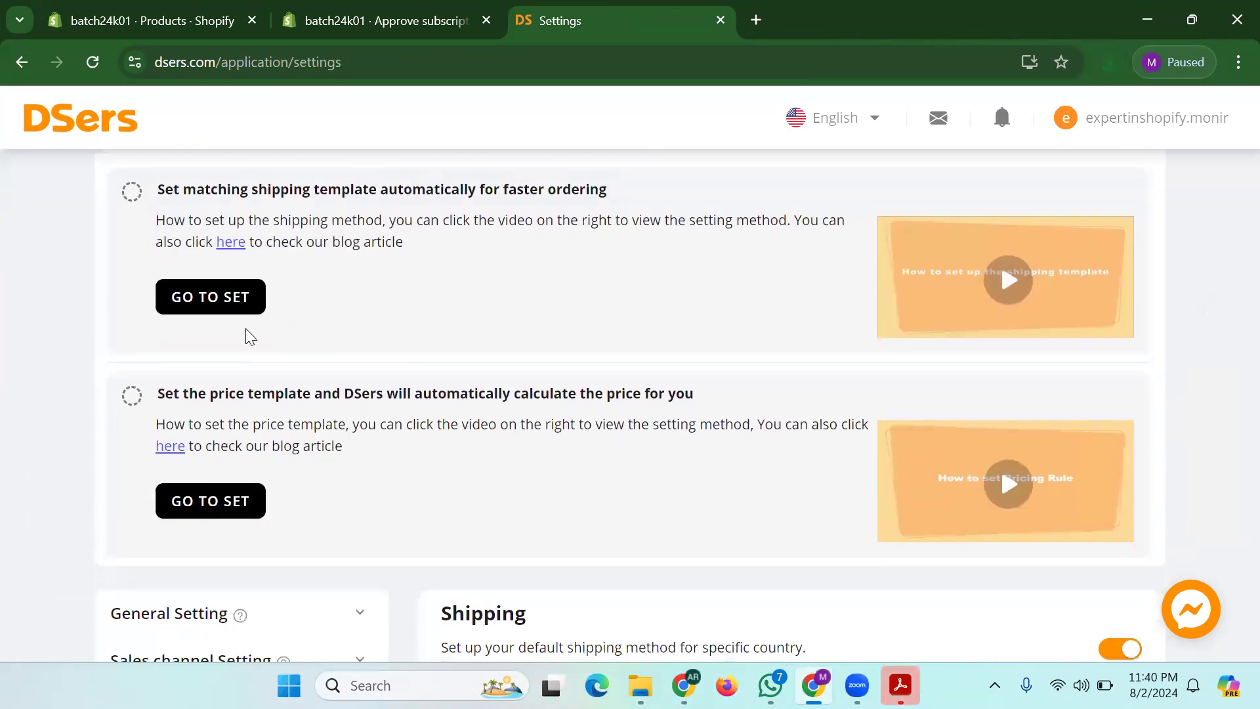
scroll(238, 331, "up", 2)
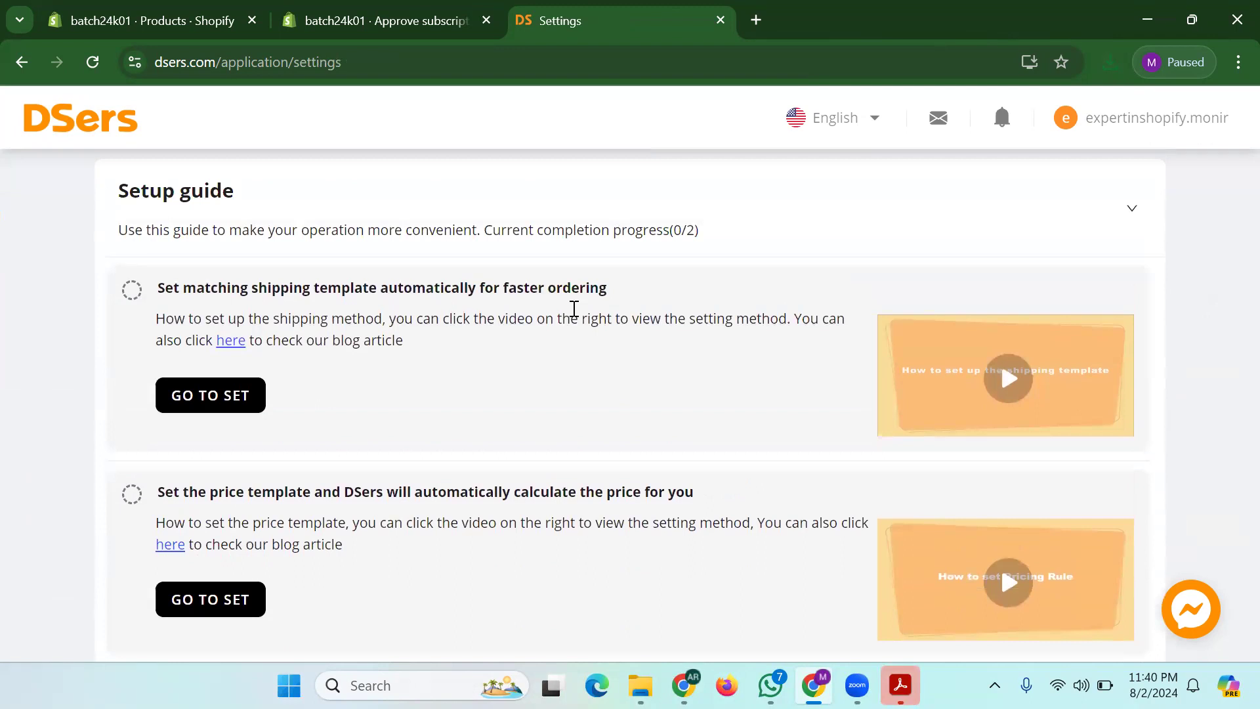
scroll(573, 308, "down", 9)
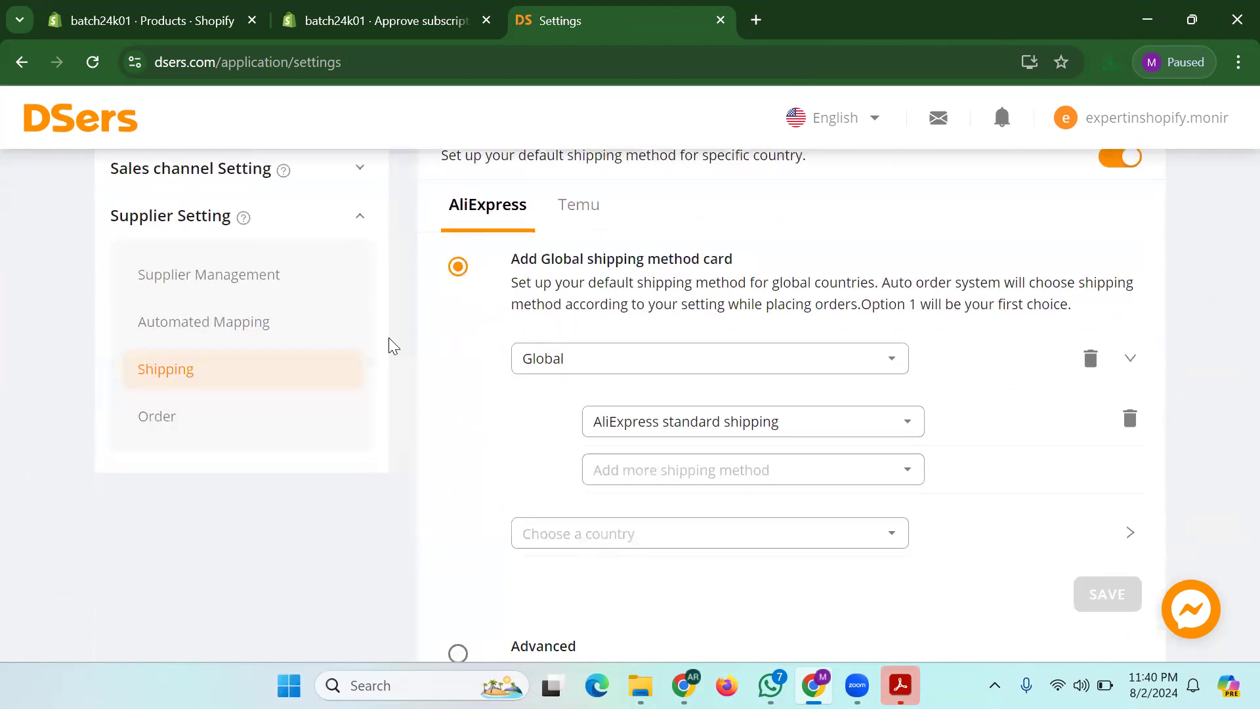
left_click(594, 210)
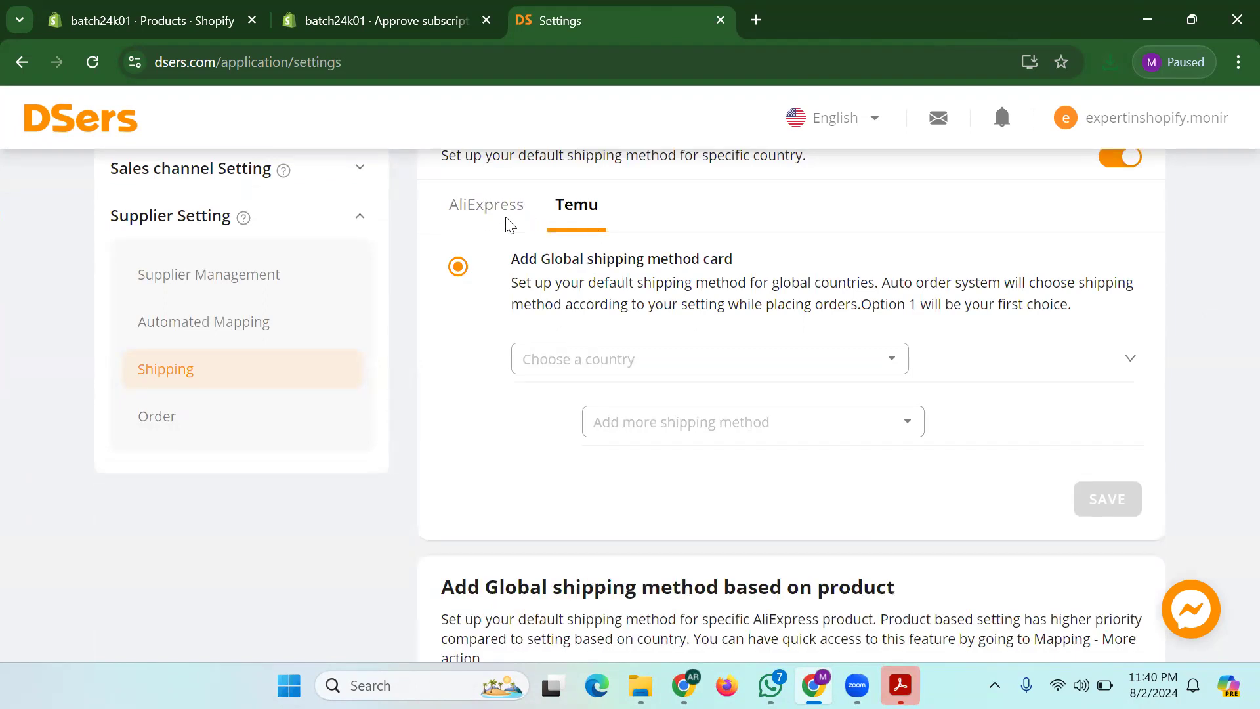
left_click(484, 209)
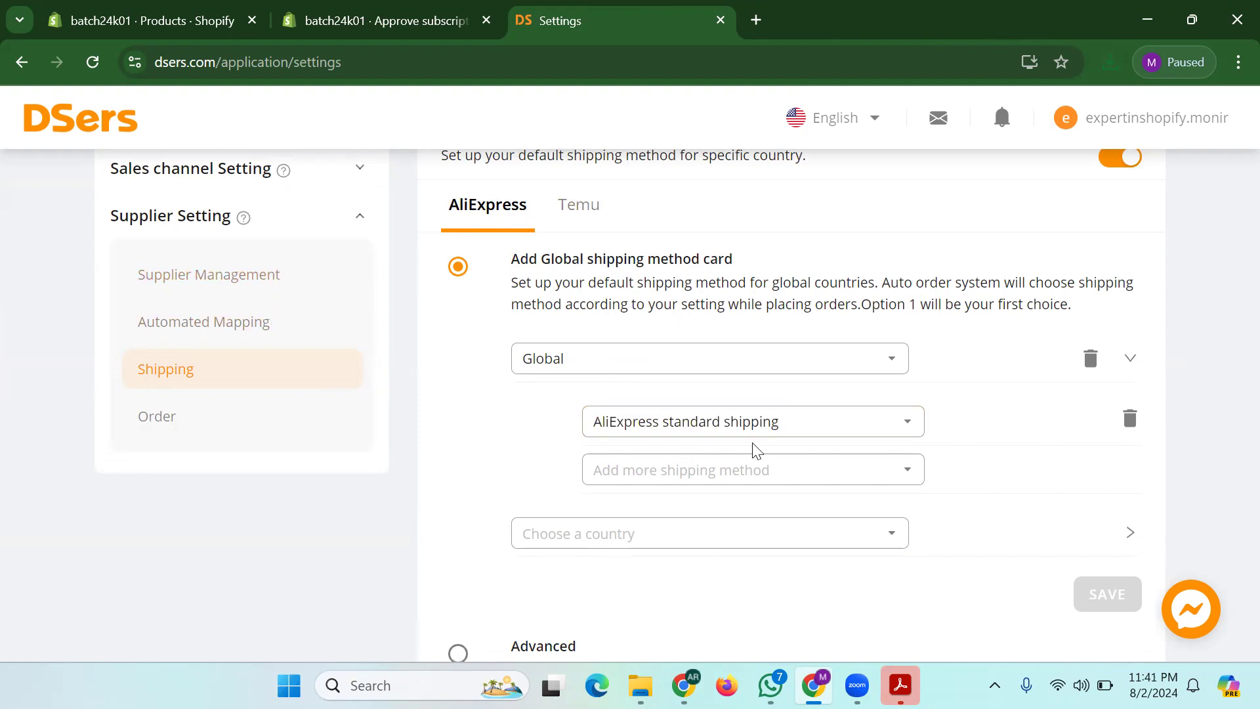
Set the AliExpress default shipping country to United States with AliExpress standard shipping and save.
left_click(651, 368)
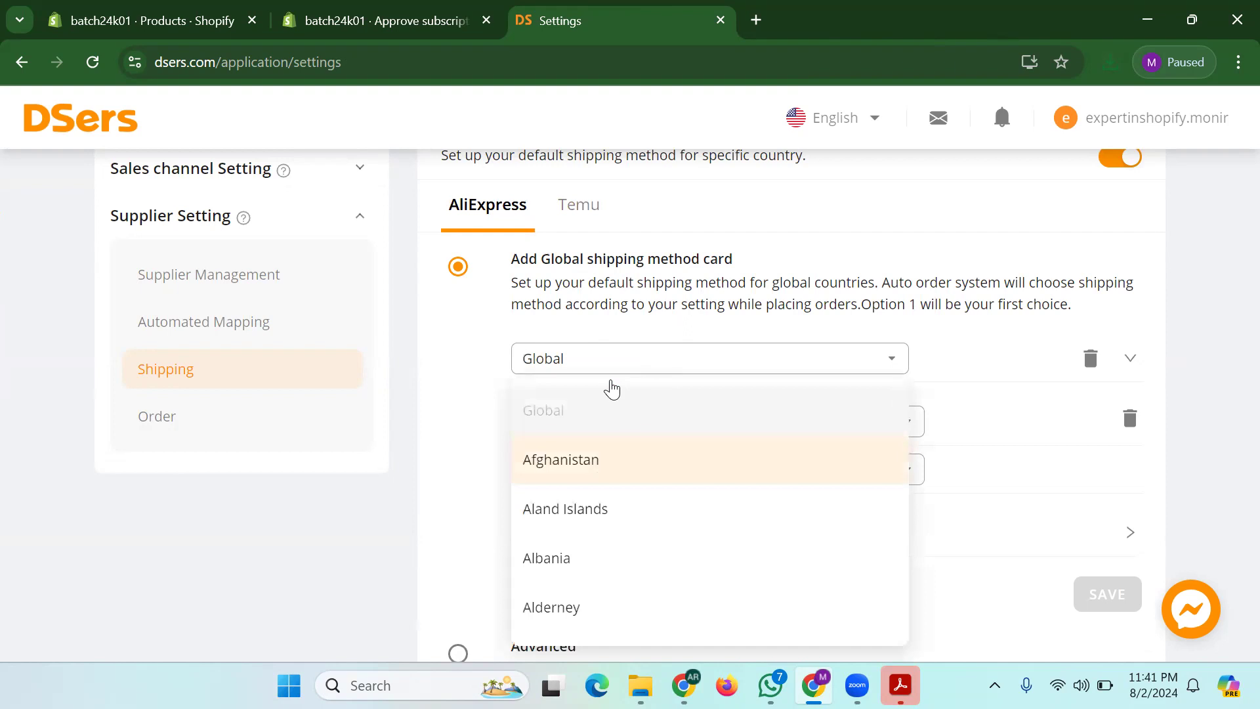
type("uni")
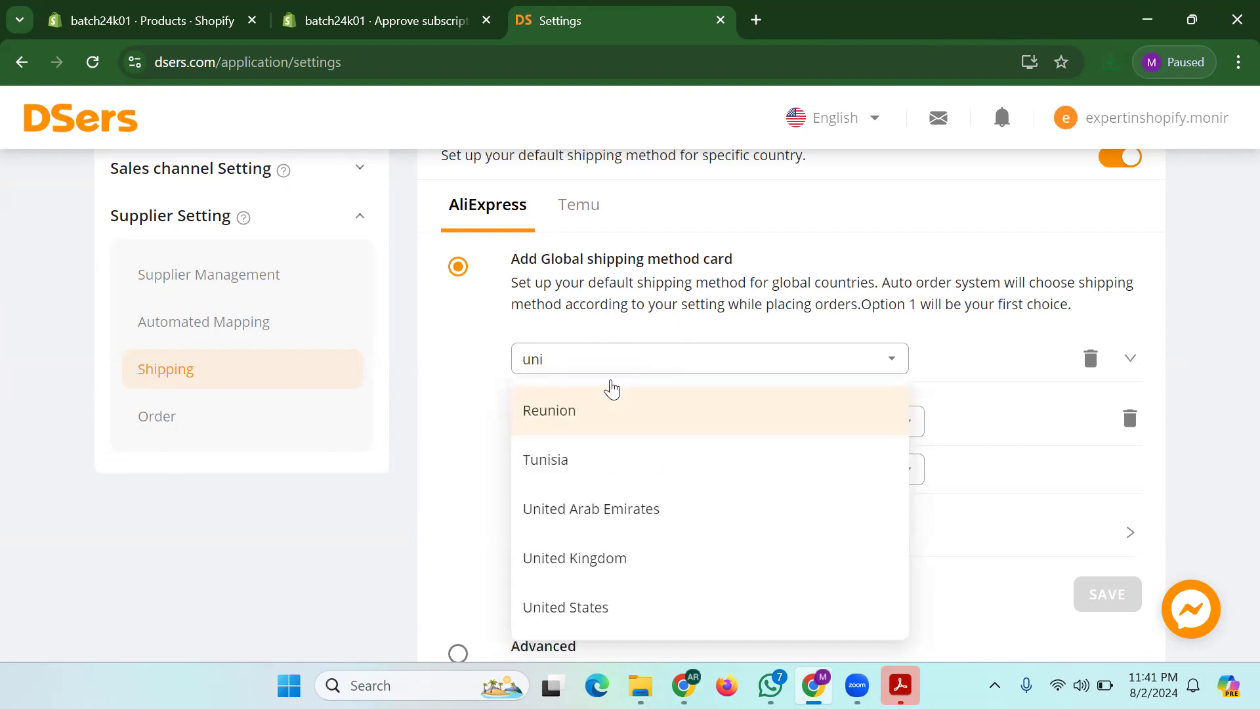
scroll(627, 528, "down", 1)
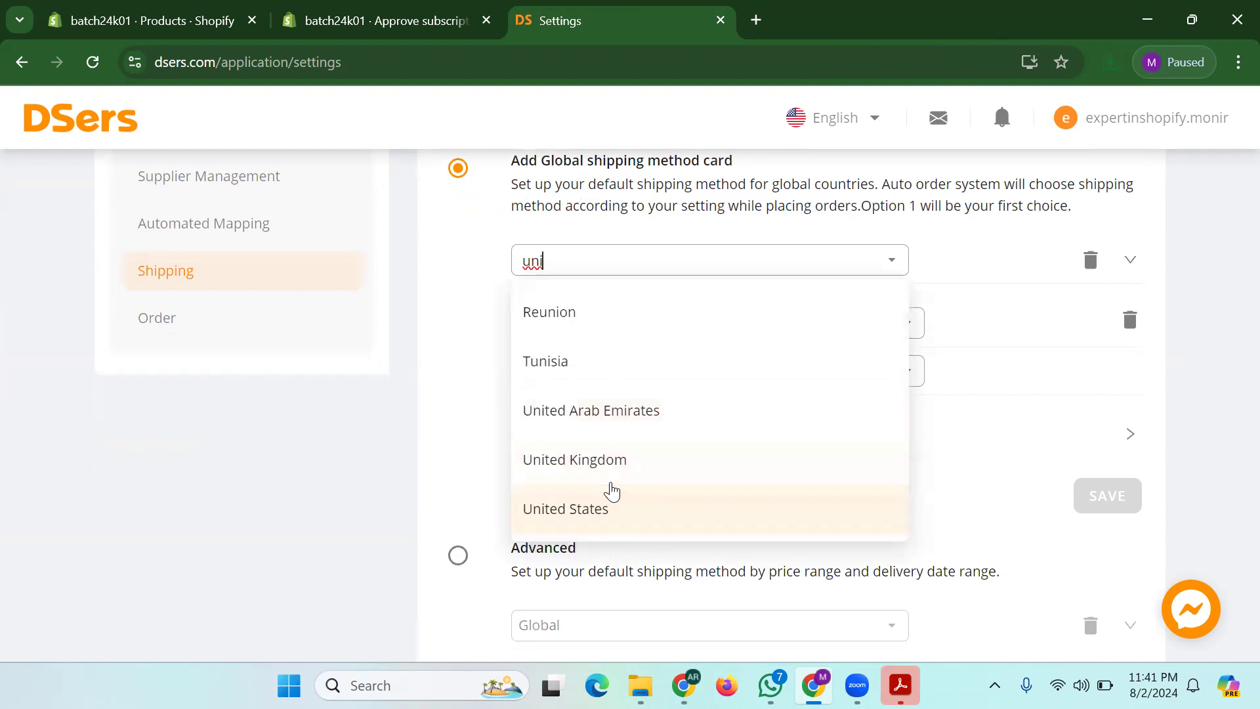
left_click(610, 509)
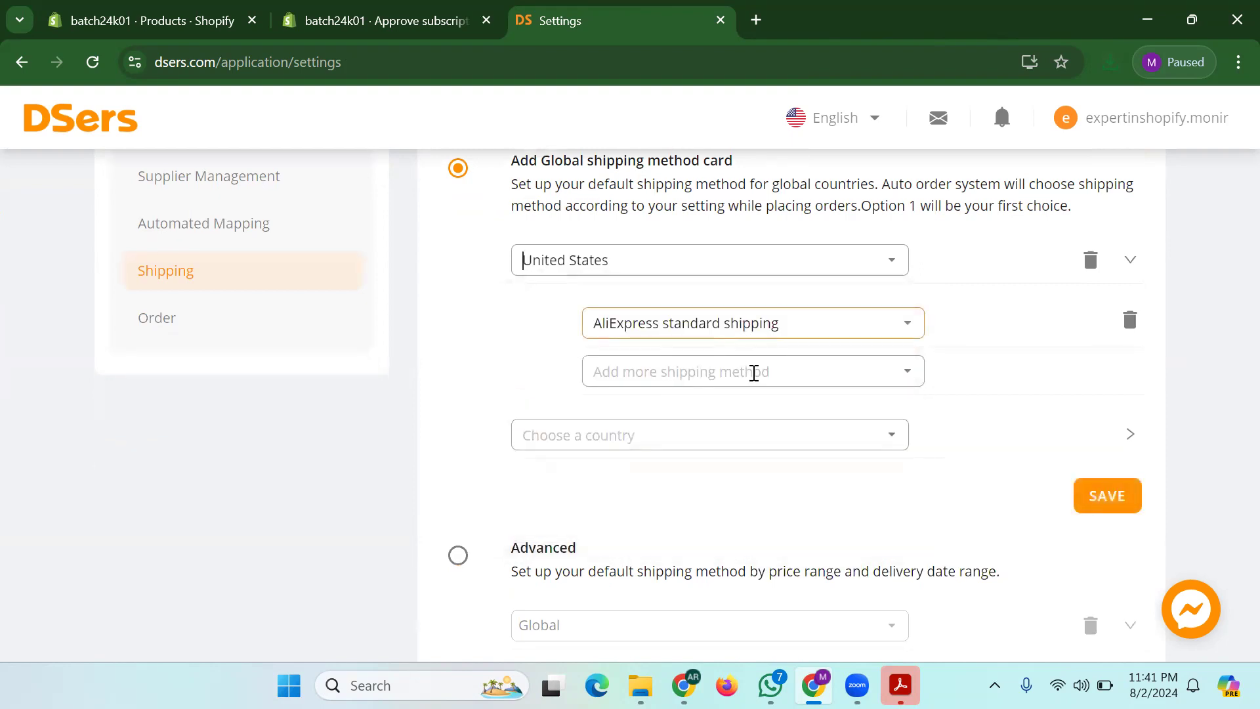
scroll(660, 357, "up", 1)
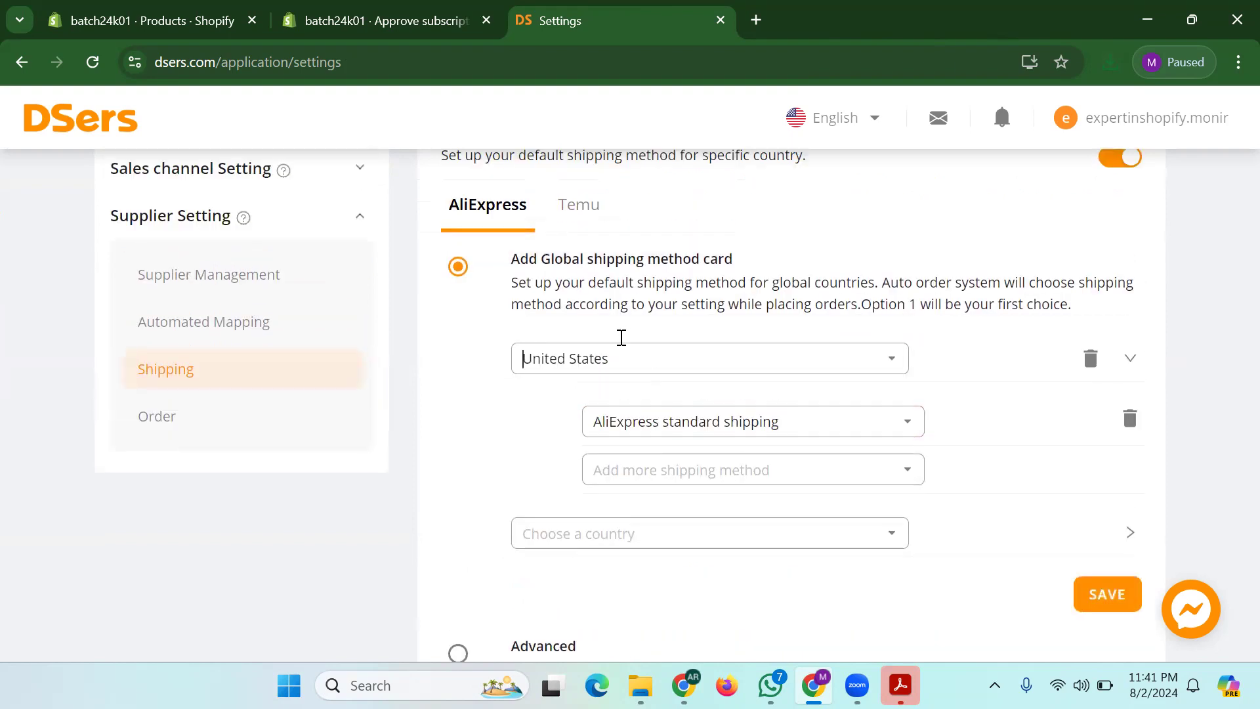
scroll(605, 342, "down", 1)
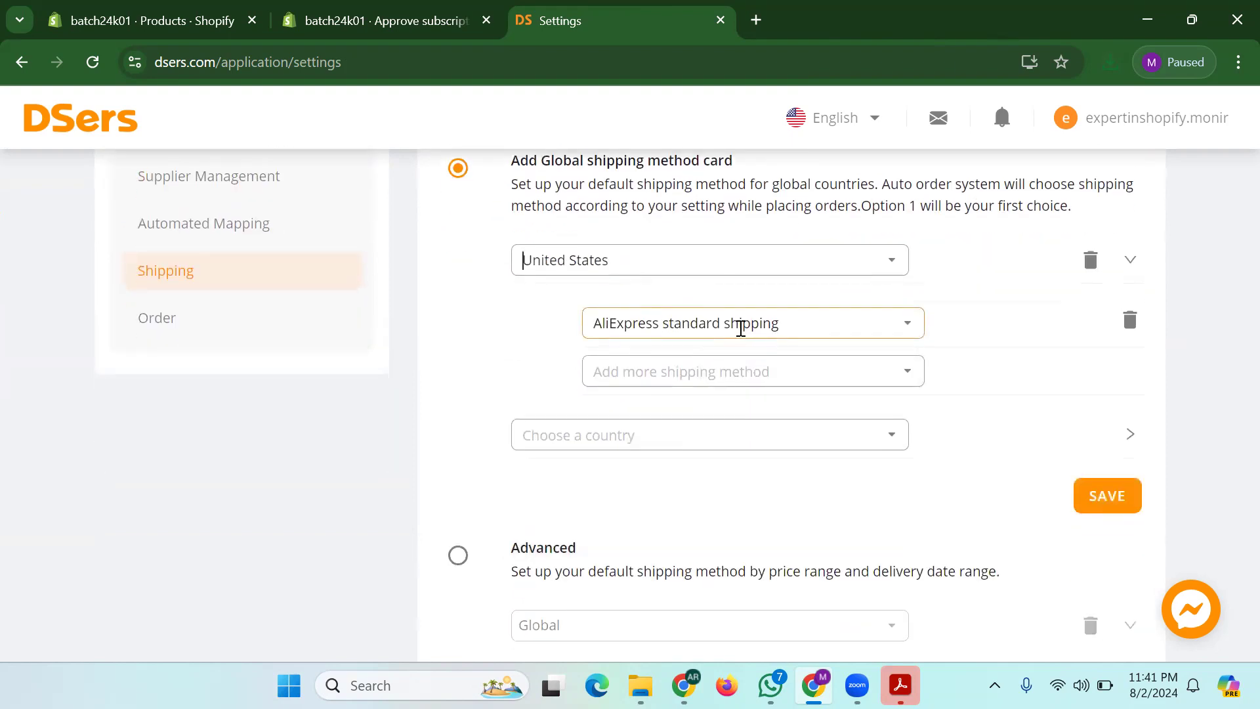
left_click(740, 328)
left_click(741, 328)
left_click(1091, 501)
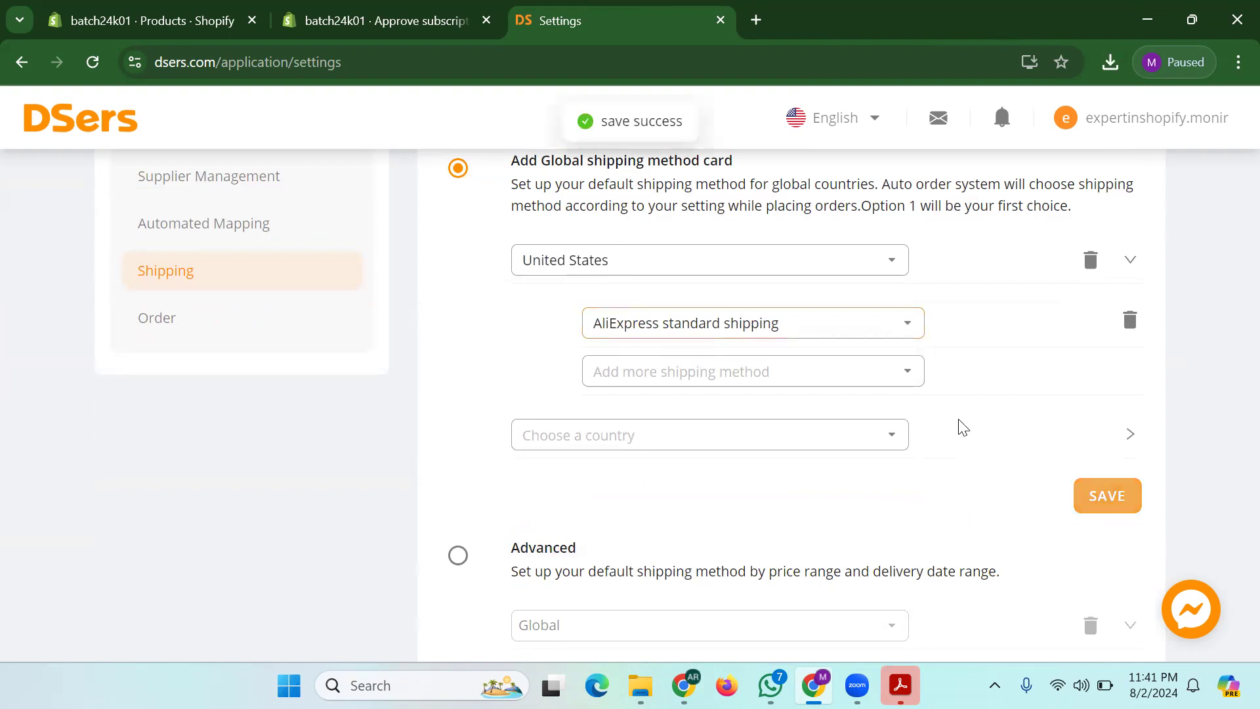
Recheck the shipping card's country choices without changing the United States setting.
scroll(891, 421, "up", 3)
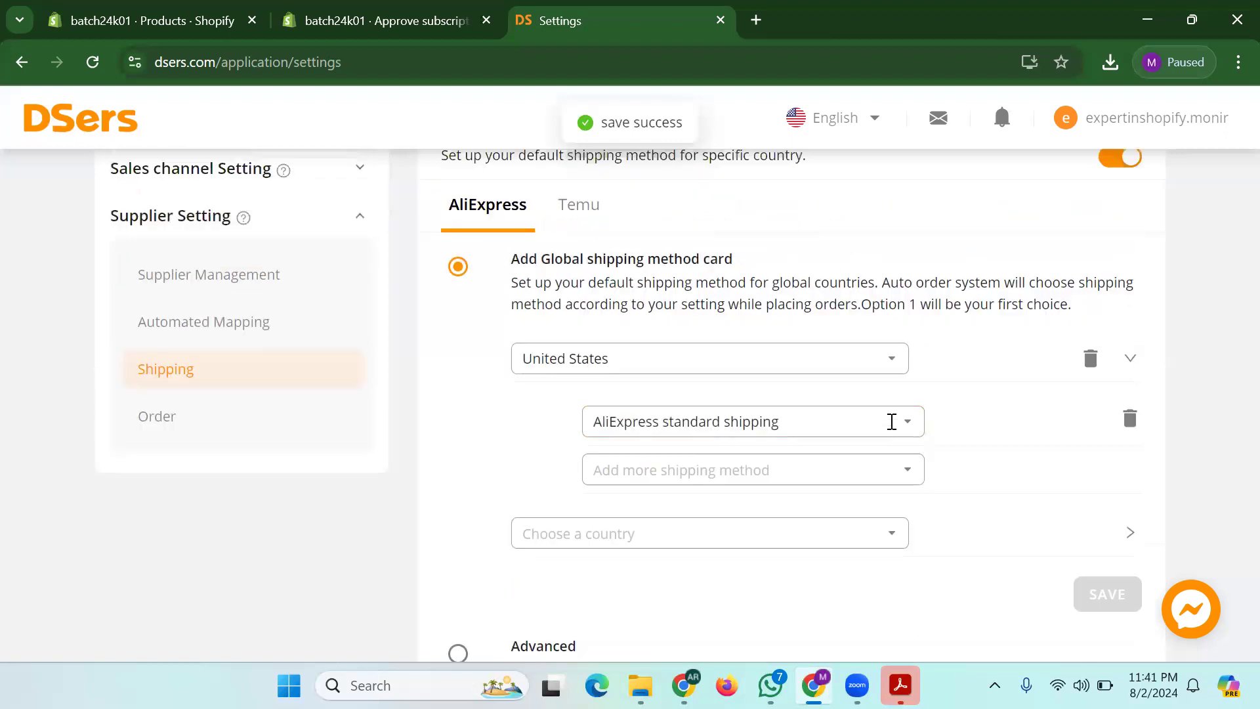
scroll(894, 427, "down", 6)
scroll(827, 406, "up", 4)
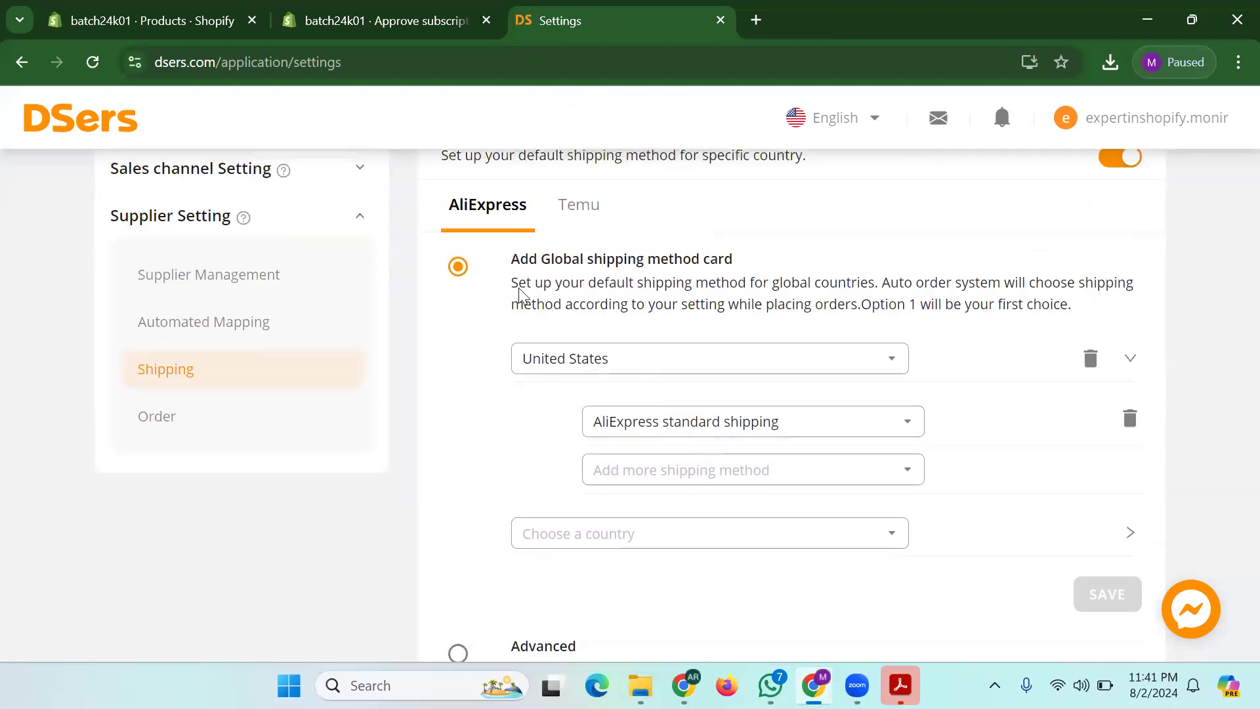
left_click_drag(509, 261, 724, 260)
scroll(504, 372, "down", 2)
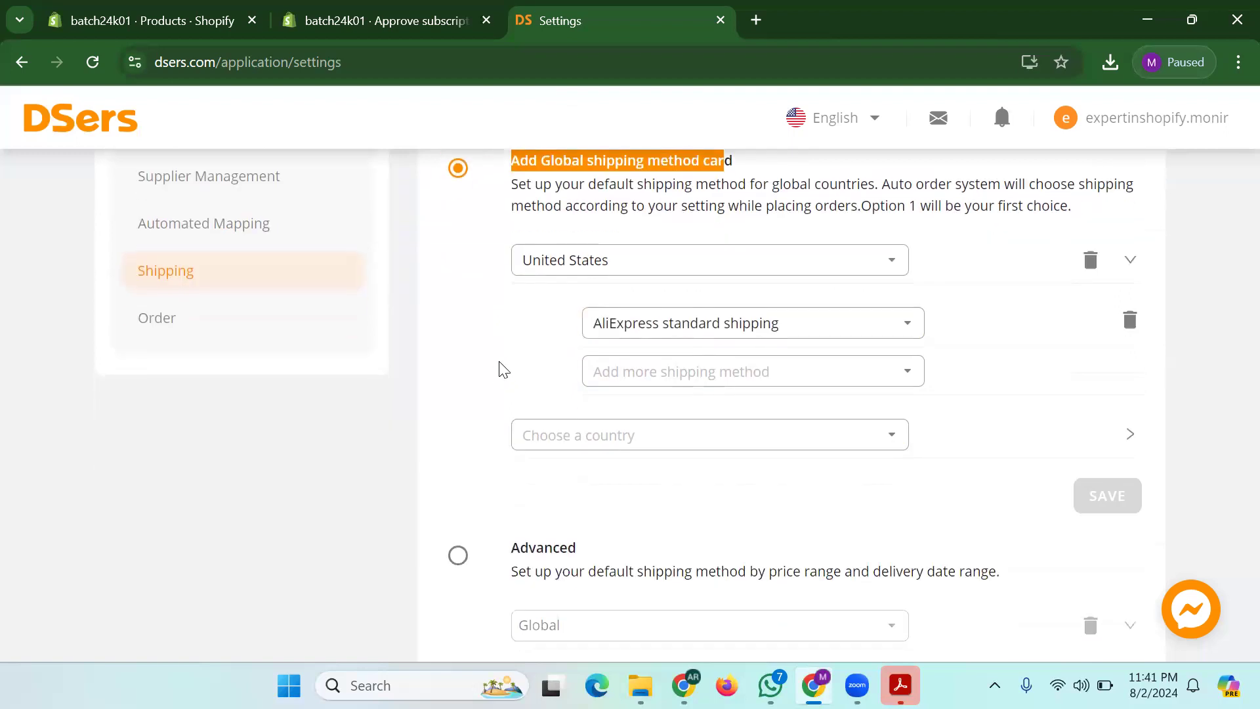
left_click(597, 265)
left_click(491, 275)
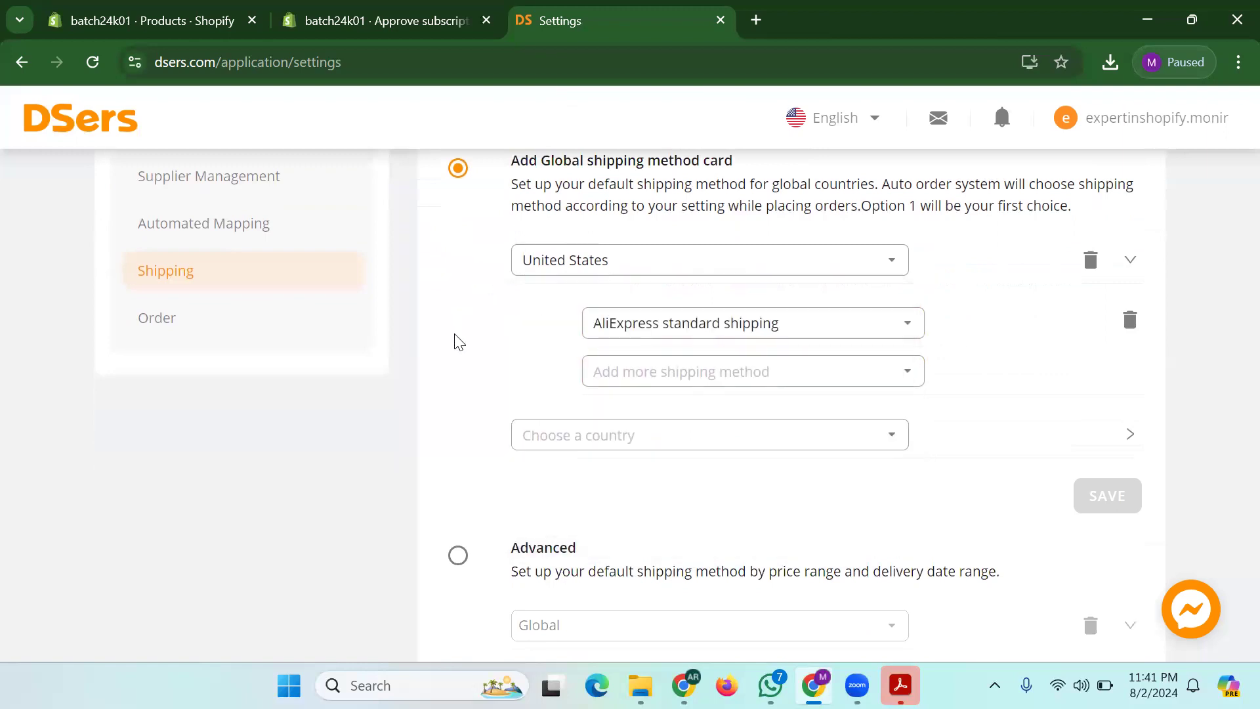
scroll(487, 381, "down", 5)
scroll(525, 407, "down", 3)
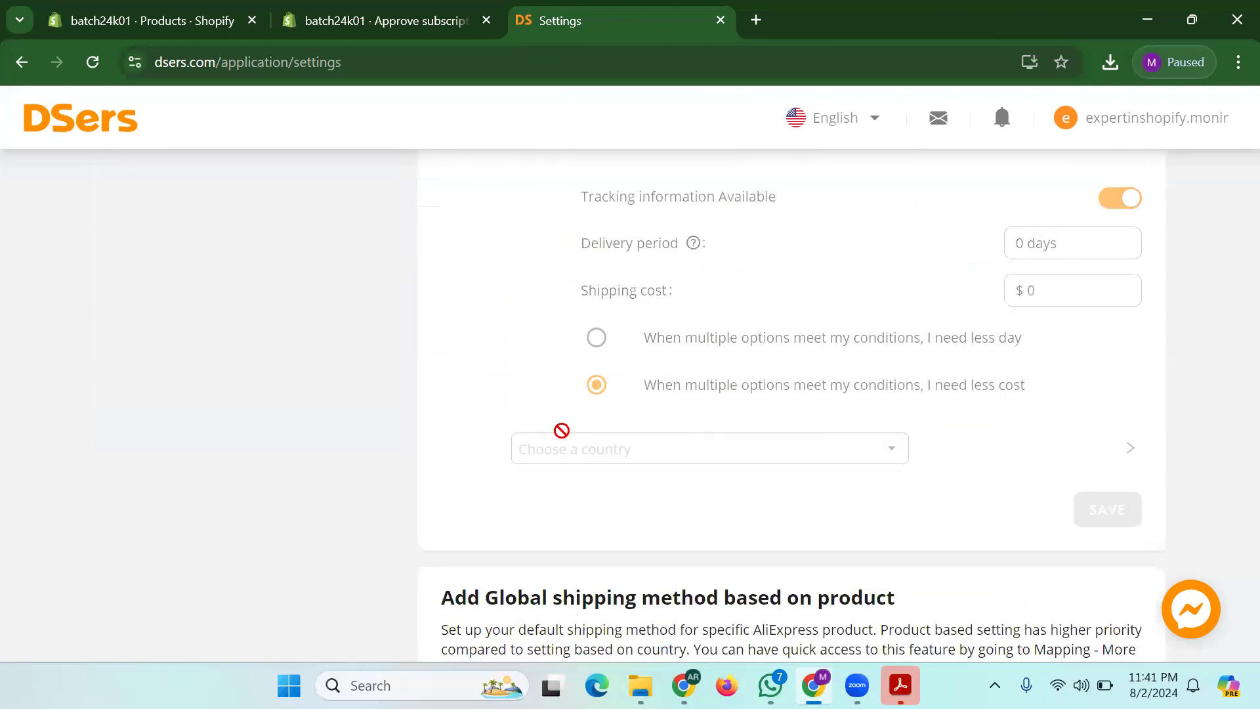
scroll(512, 411, "up", 5)
Switch to the Advanced shipping rule with a 7-day delivery period and save it.
left_click(458, 357)
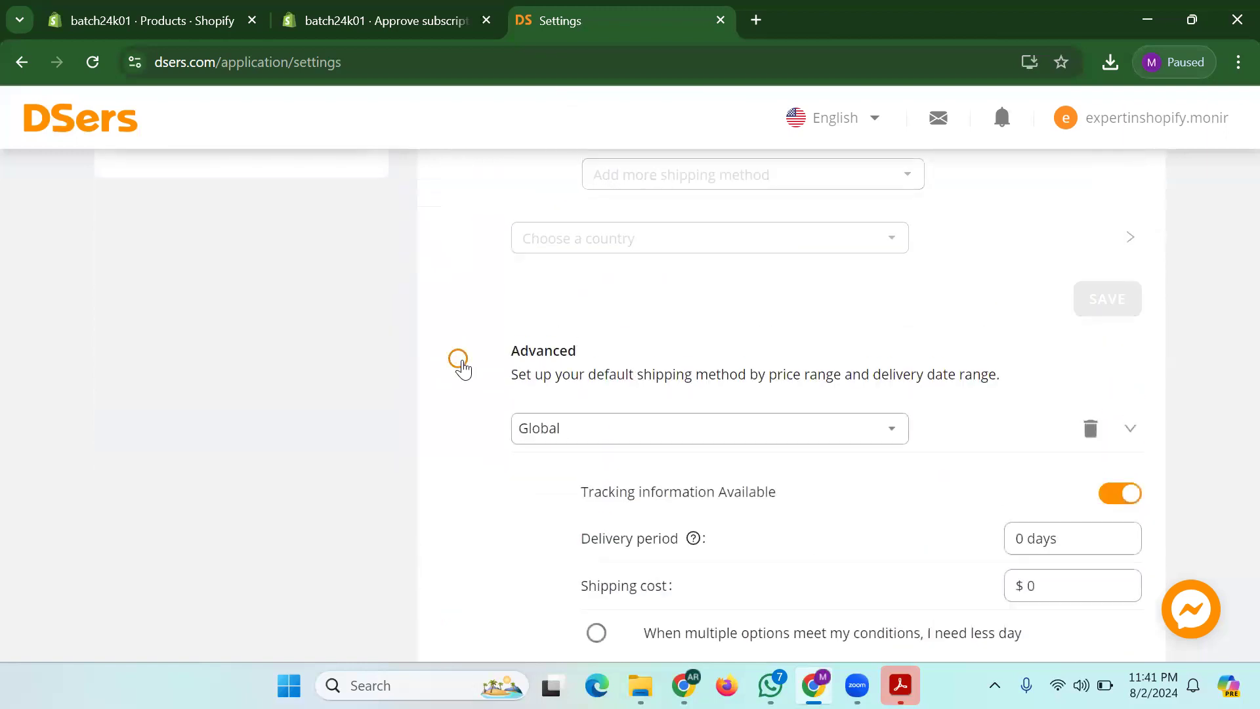
scroll(978, 453, "down", 1)
scroll(790, 445, "down", 3)
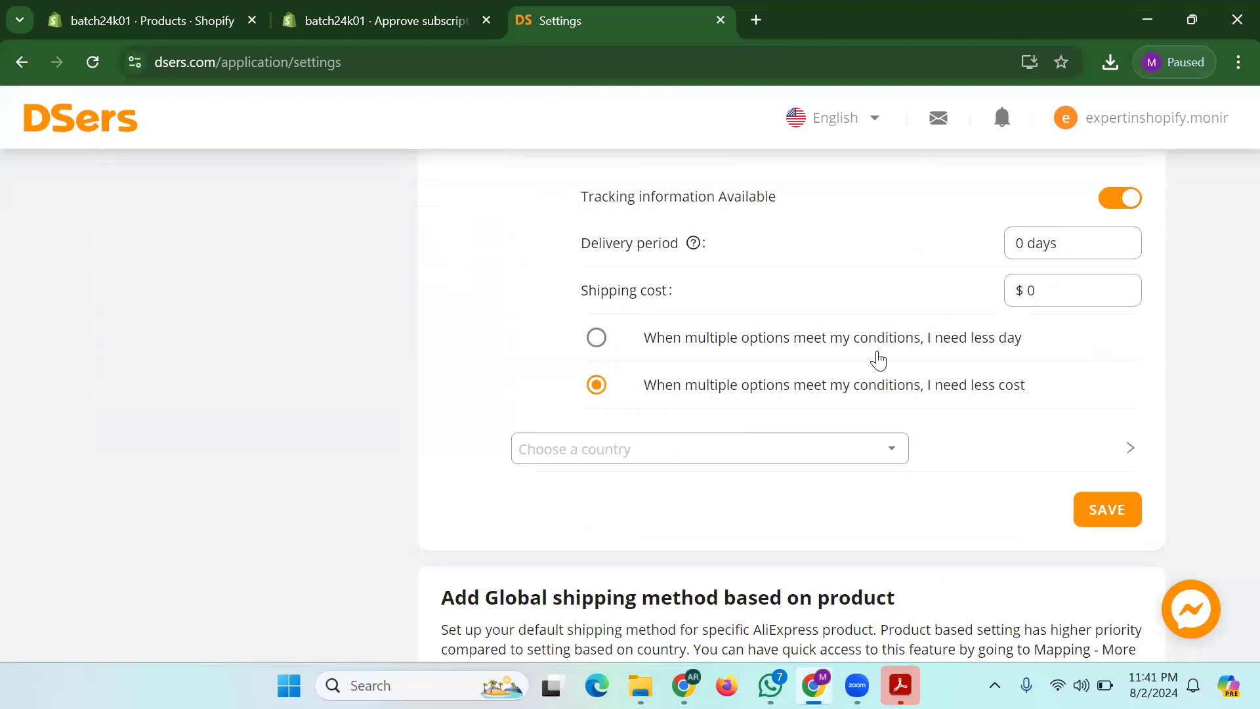
scroll(878, 364, "up", 1)
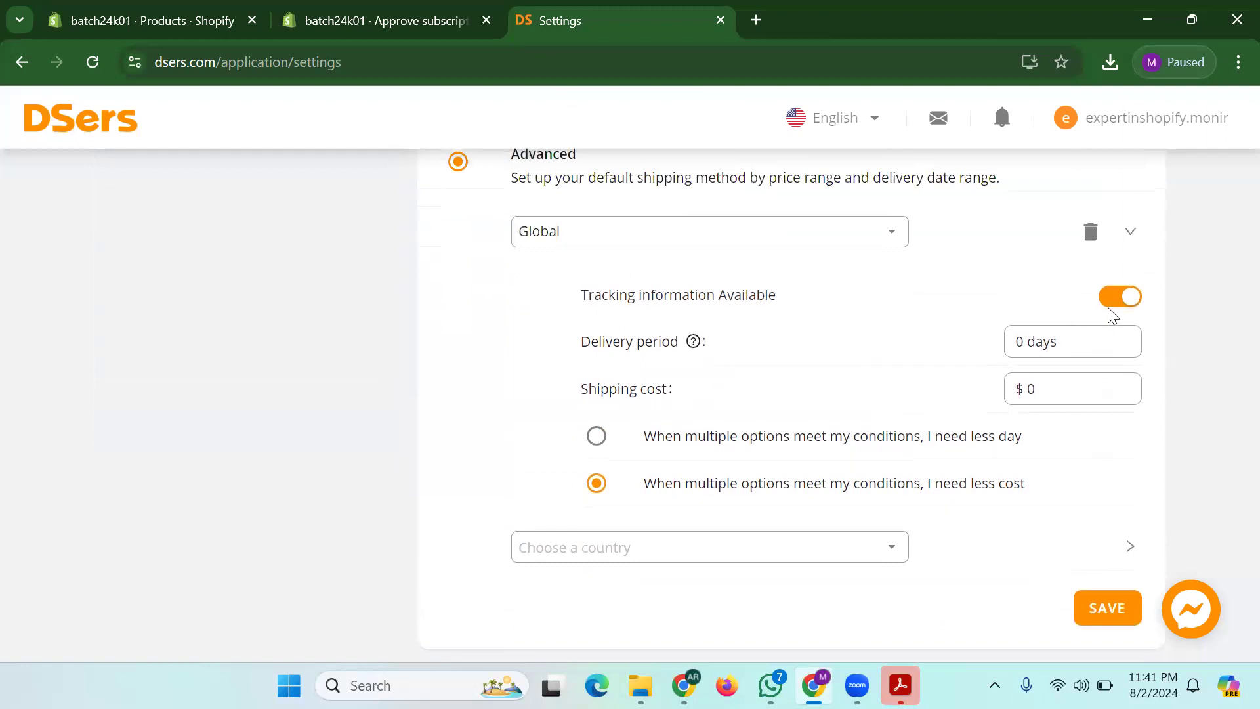
left_click(1026, 342)
scroll(1105, 496, "down", 1)
left_click(1090, 511)
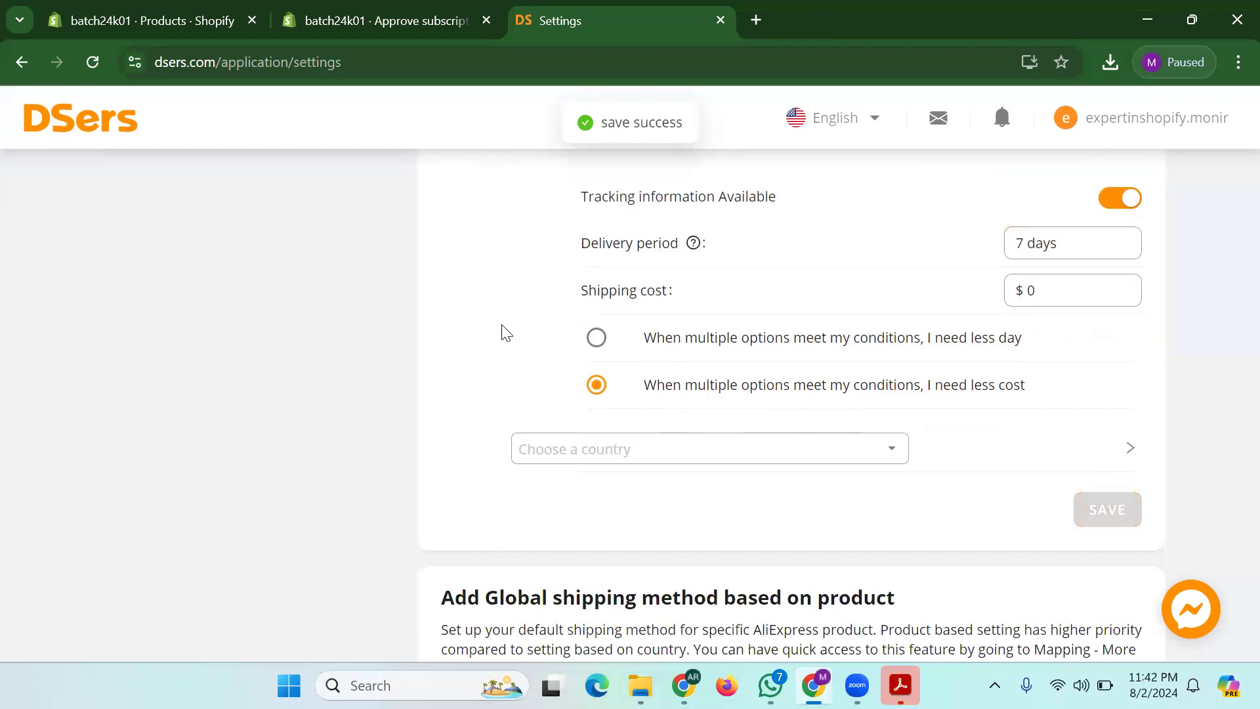
scroll(502, 332, "up", 3)
scroll(502, 332, "up", 5)
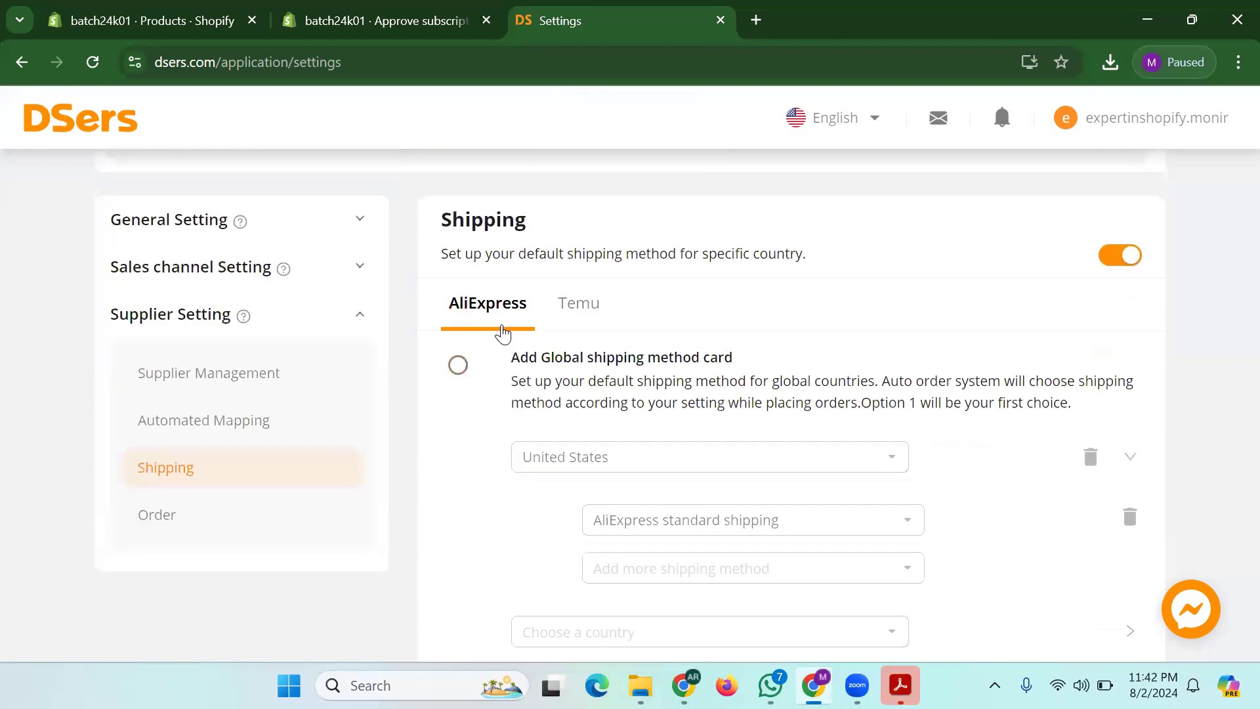
Expand the settings groups in the sidebar and view Product settings.
scroll(286, 313, "up", 3)
scroll(286, 314, "down", 2)
scroll(287, 318, "up", 3)
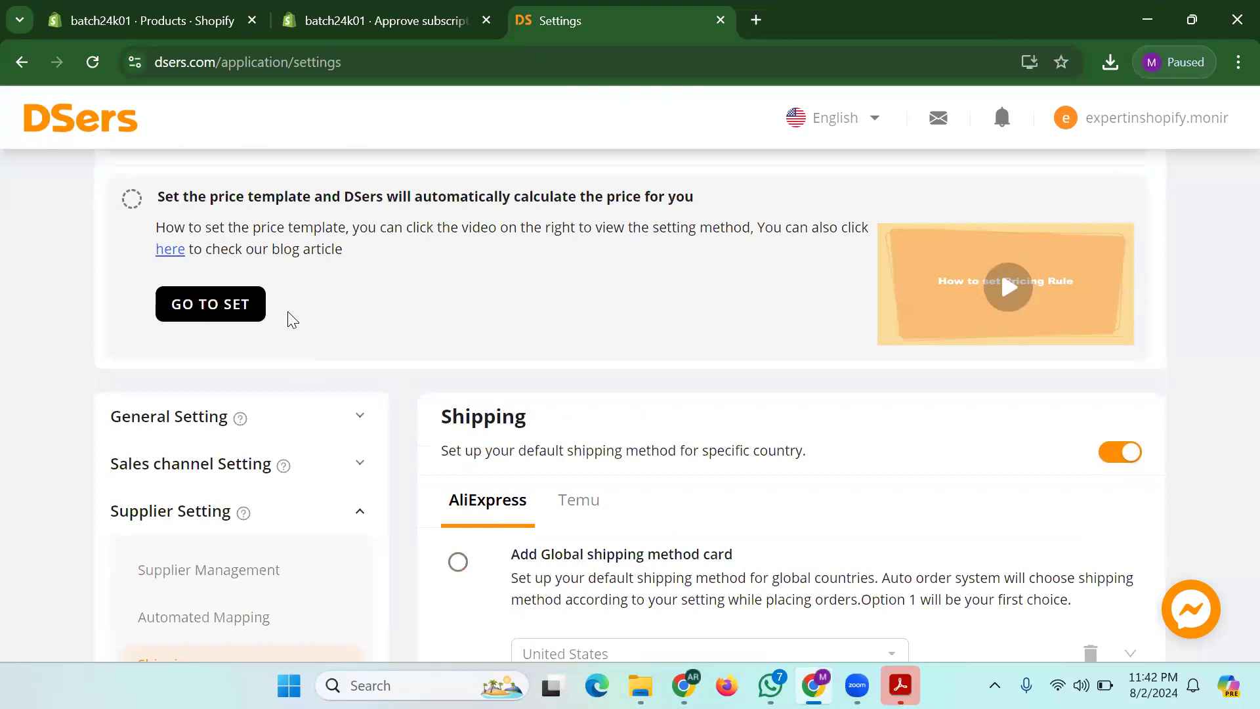
scroll(270, 335, "down", 5)
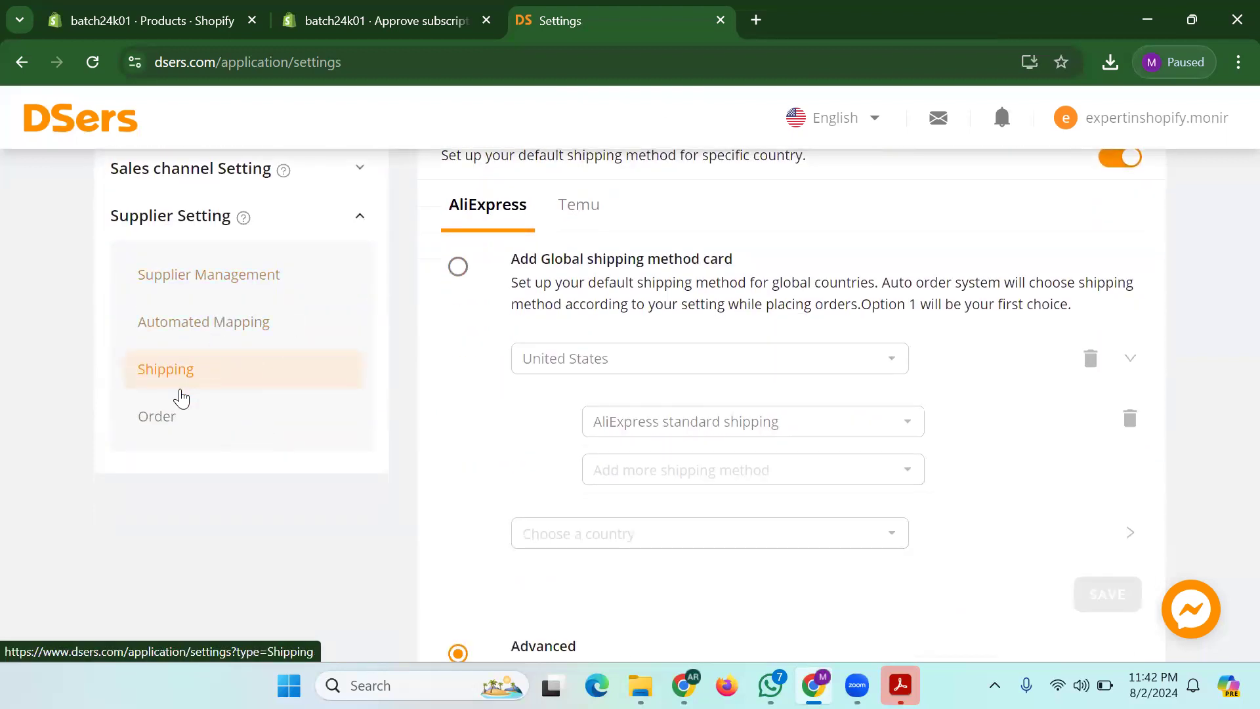
scroll(179, 396, "up", 2)
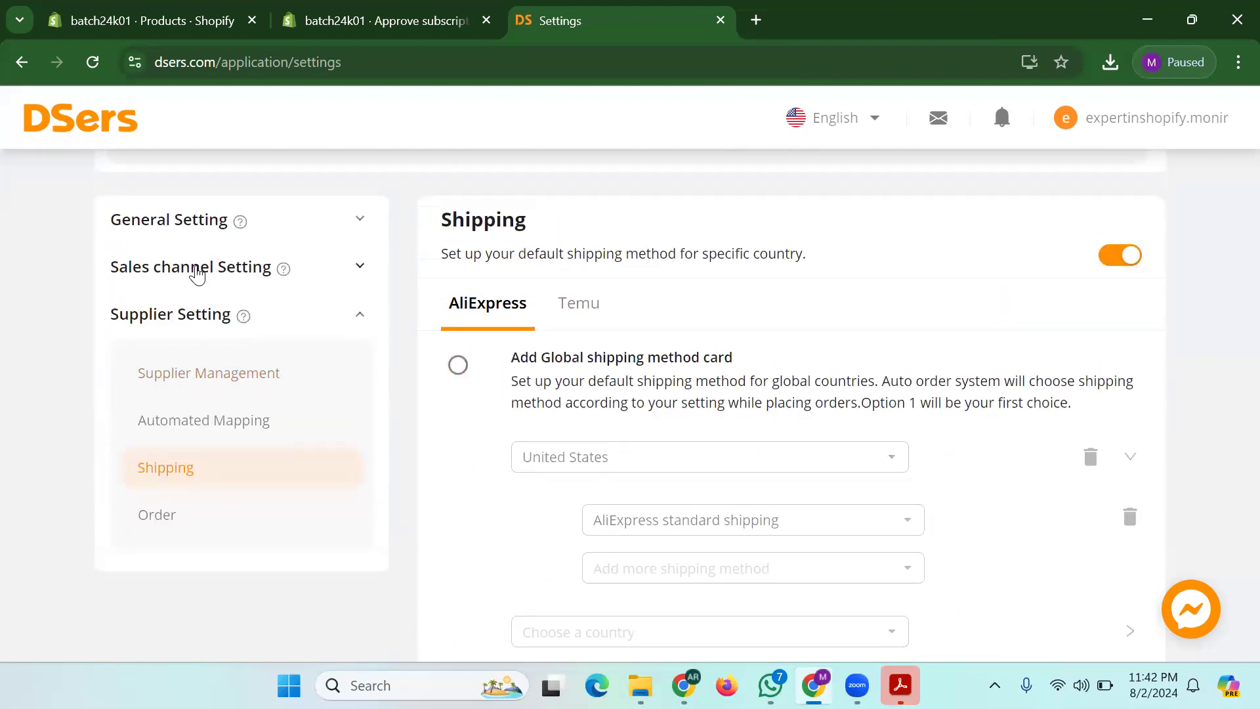
left_click(197, 270)
left_click(182, 231)
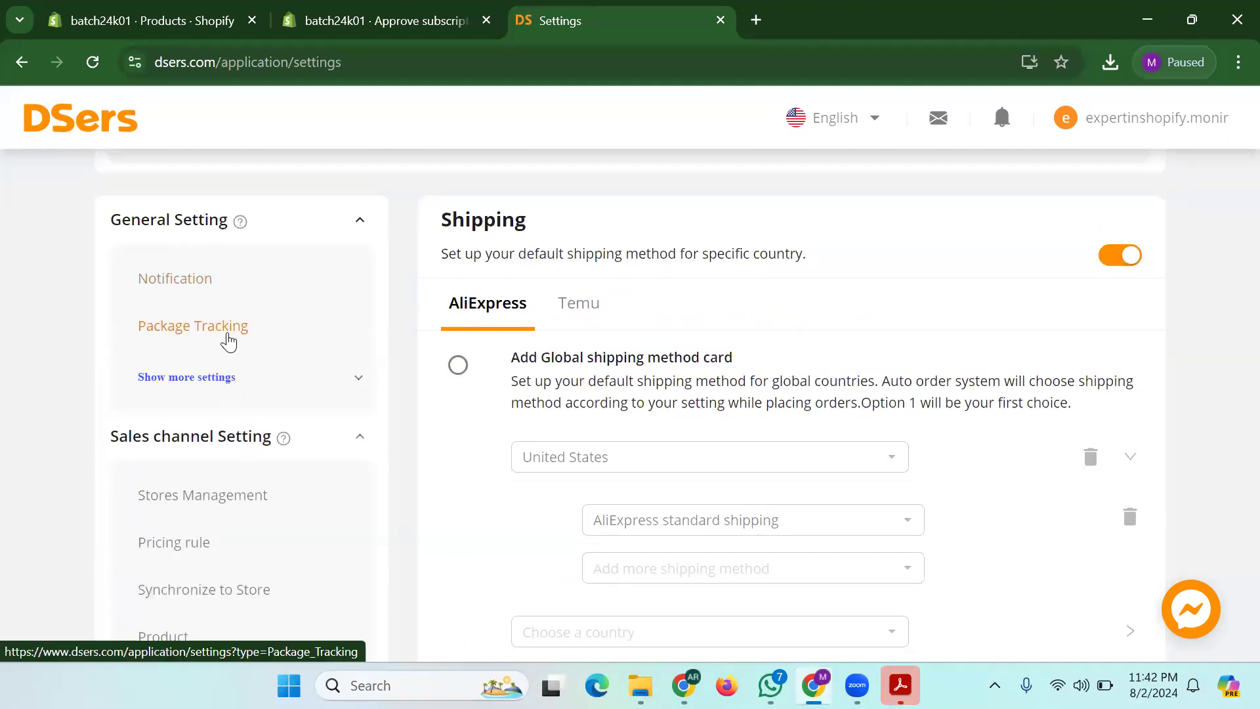
scroll(229, 336, "down", 2)
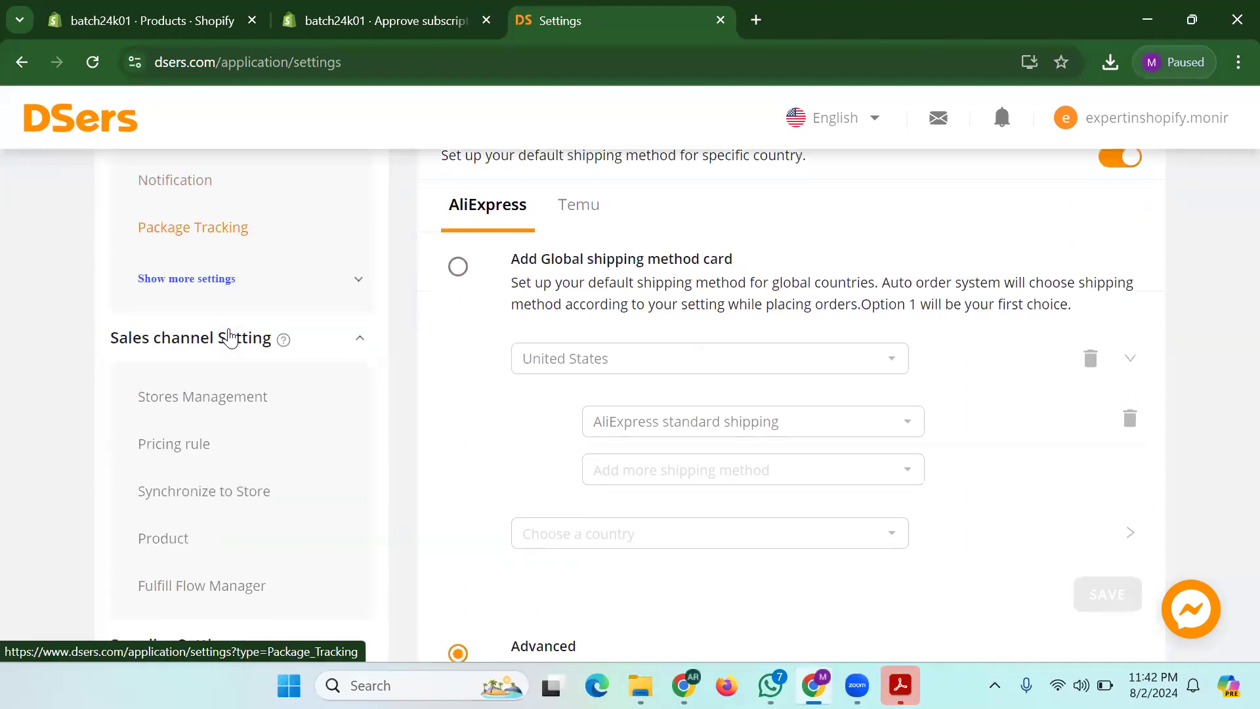
left_click(214, 280)
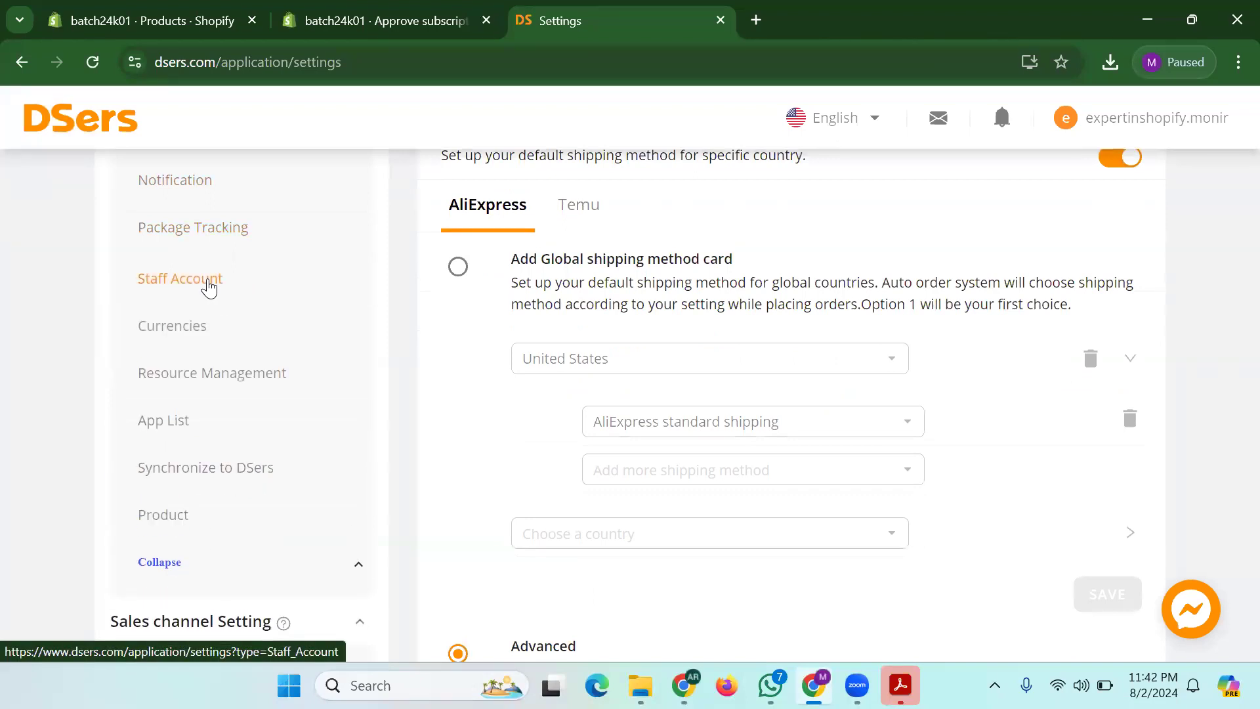
scroll(211, 302, "down", 1)
scroll(205, 320, "down", 2)
left_click(190, 322)
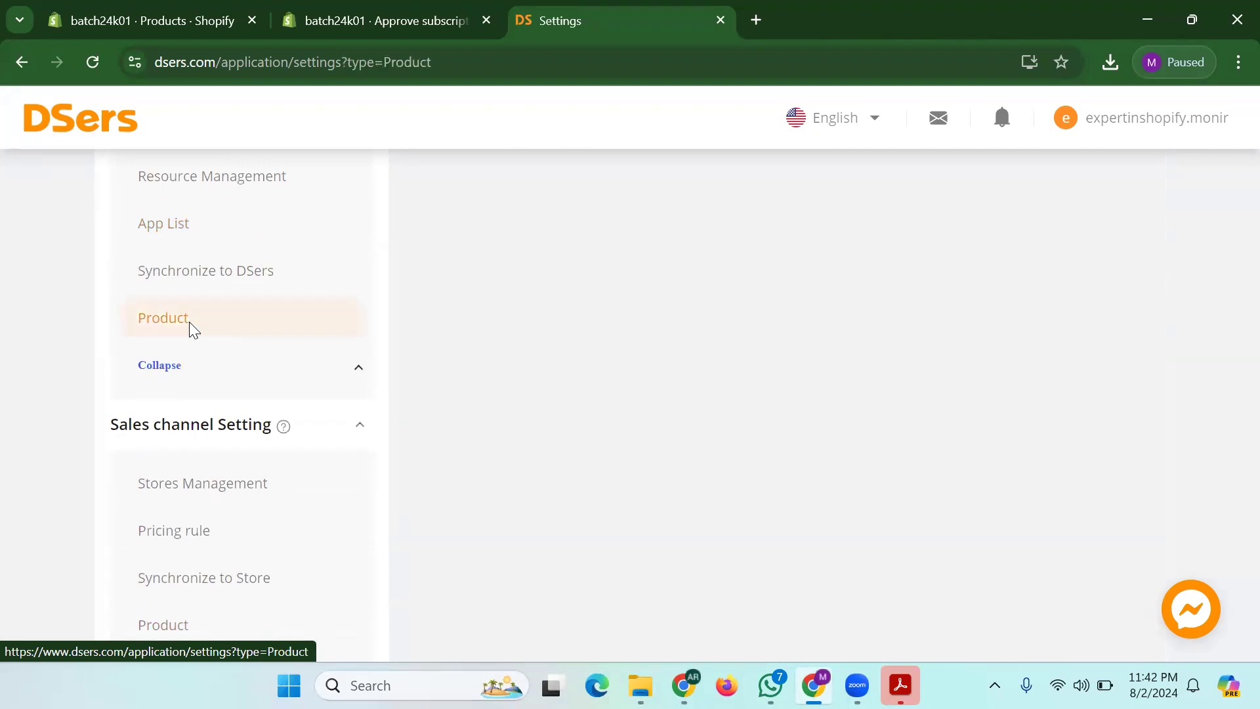
Go to the Pricing rule settings under Sales channel Setting.
scroll(191, 328, "down", 2)
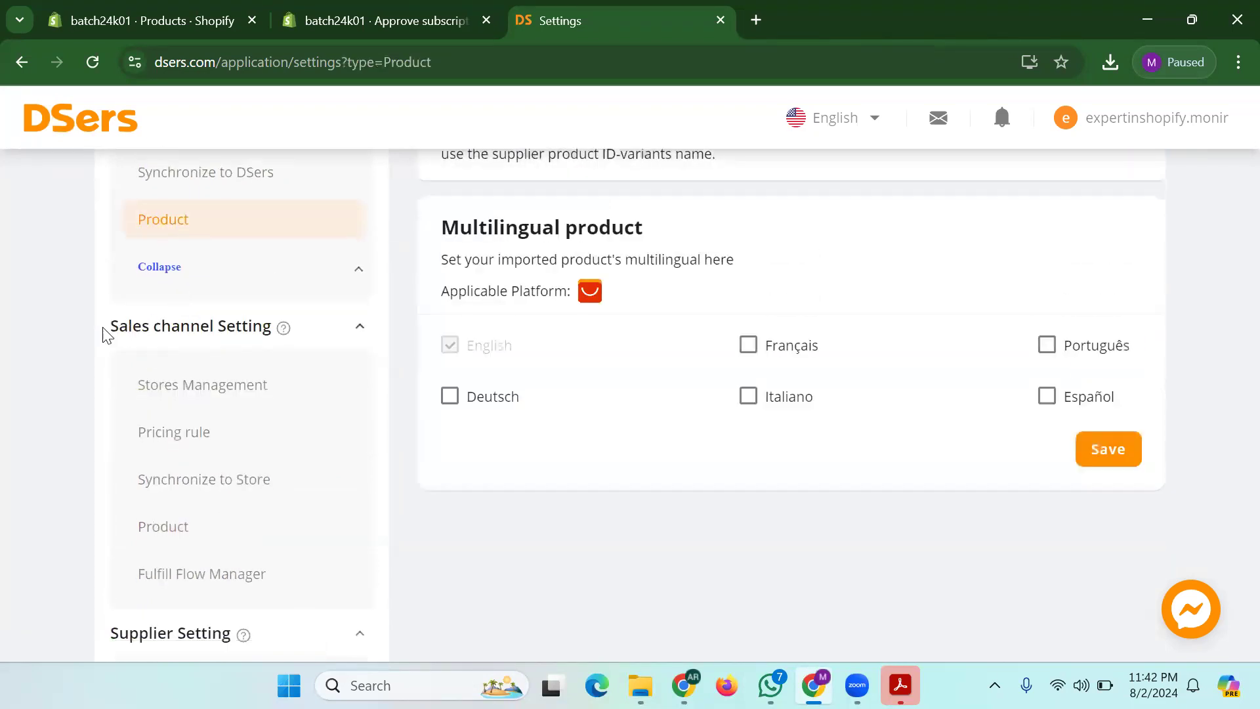
left_click_drag(112, 340, 296, 340)
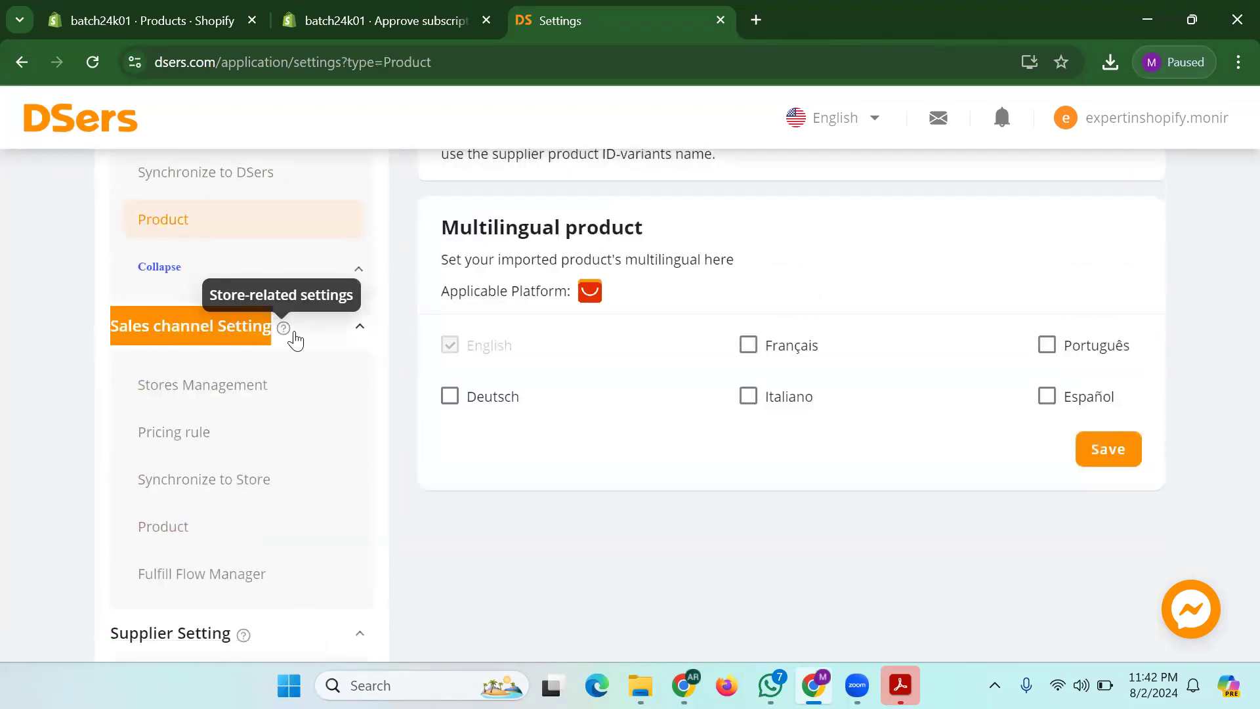
scroll(198, 344, "up", 6)
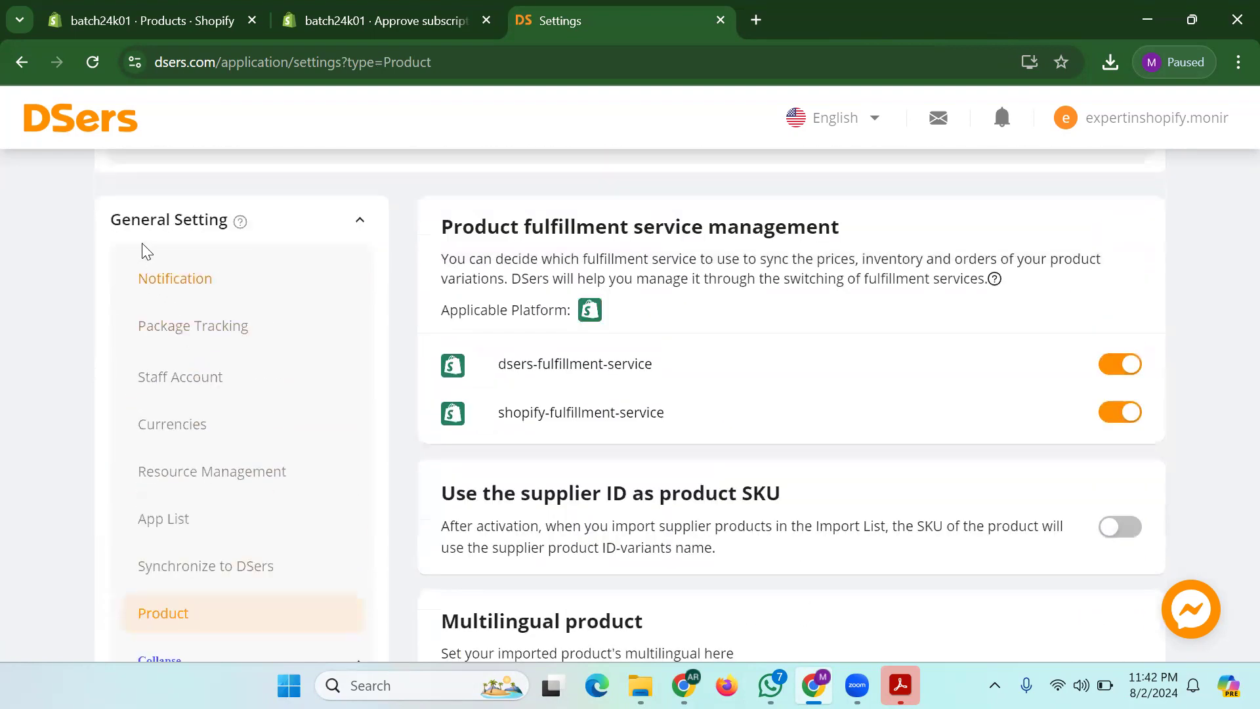
scroll(219, 284, "down", 6)
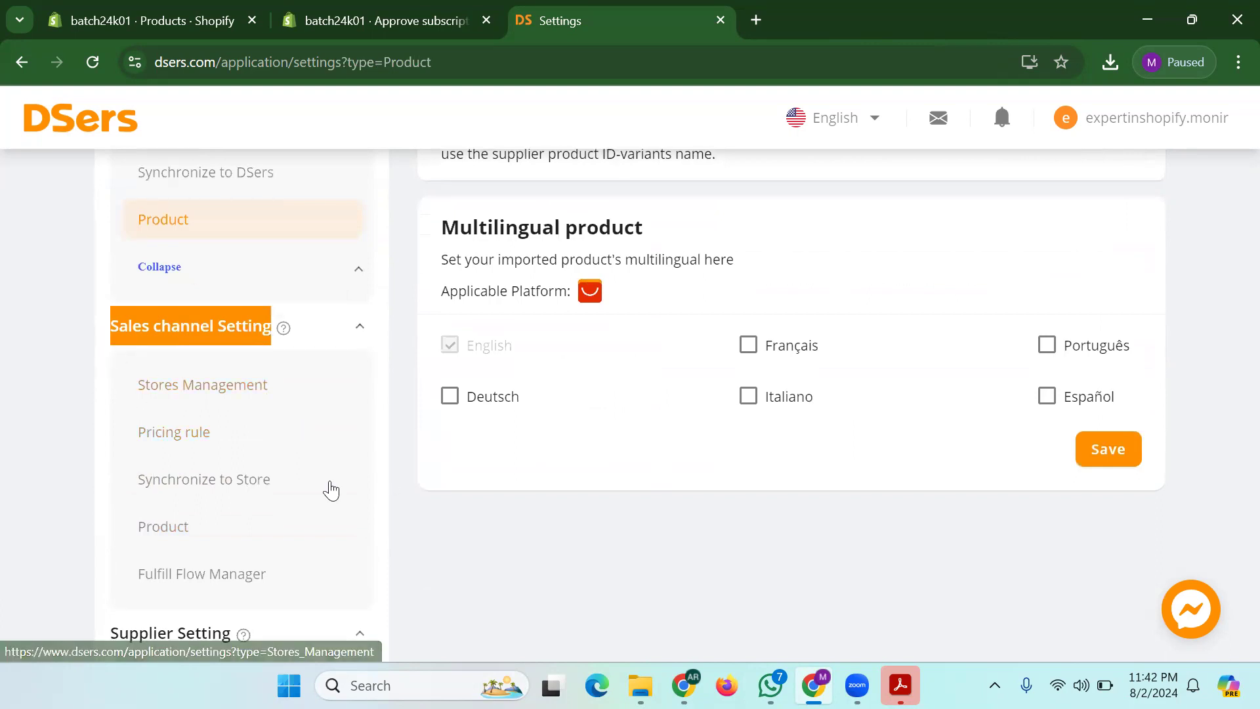
left_click(184, 441)
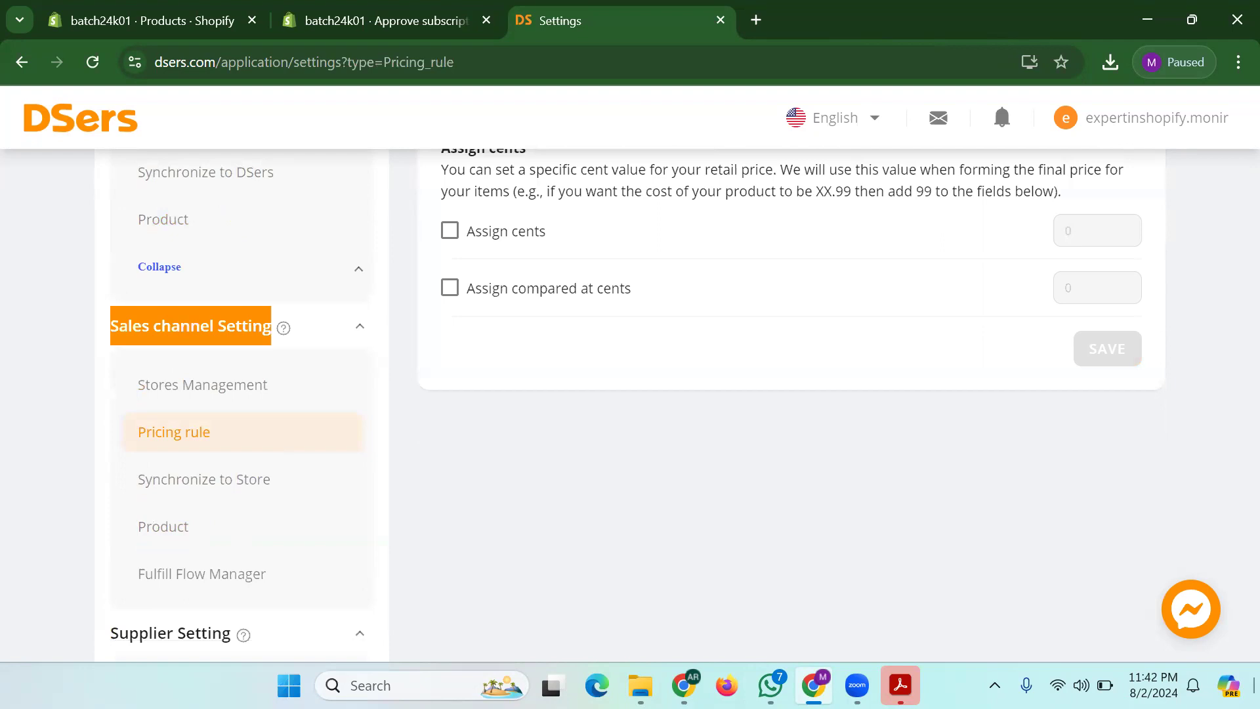
scroll(735, 439, "up", 6)
scroll(706, 365, "down", 3)
scroll(525, 361, "up", 2)
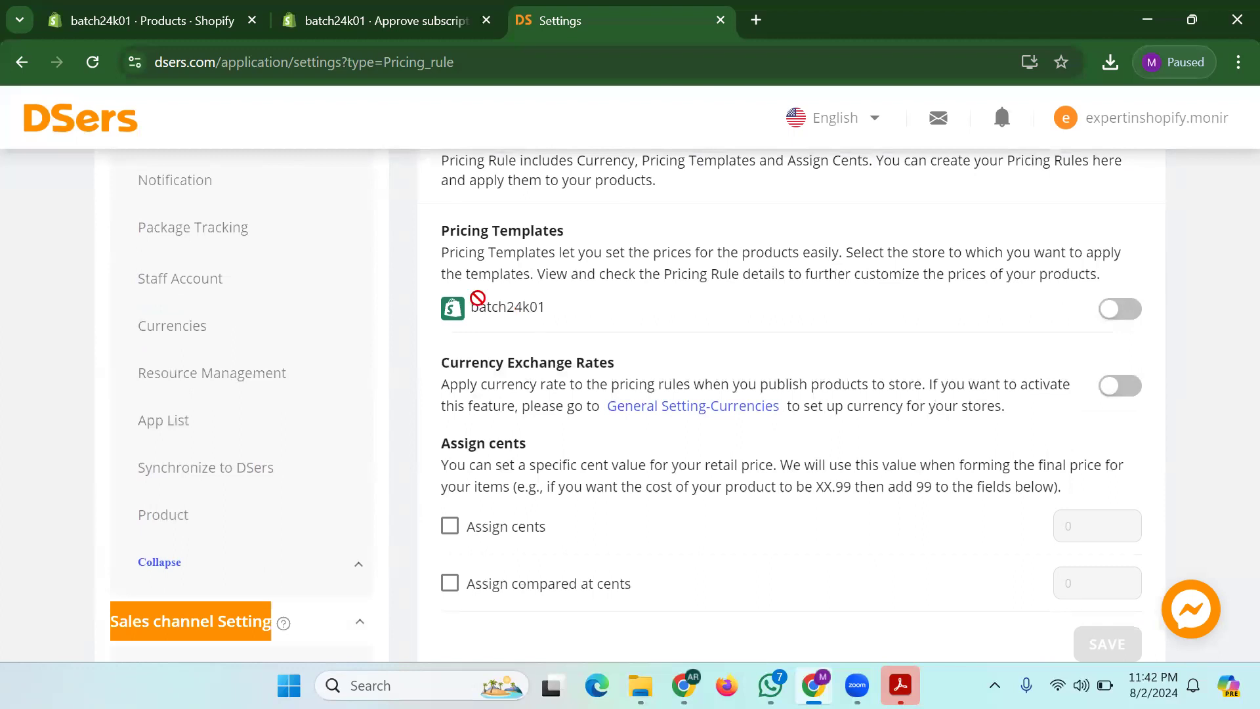
Enable the batch24k01 pricing template and set the basic rule operator to multiply (×).
left_click(1111, 312)
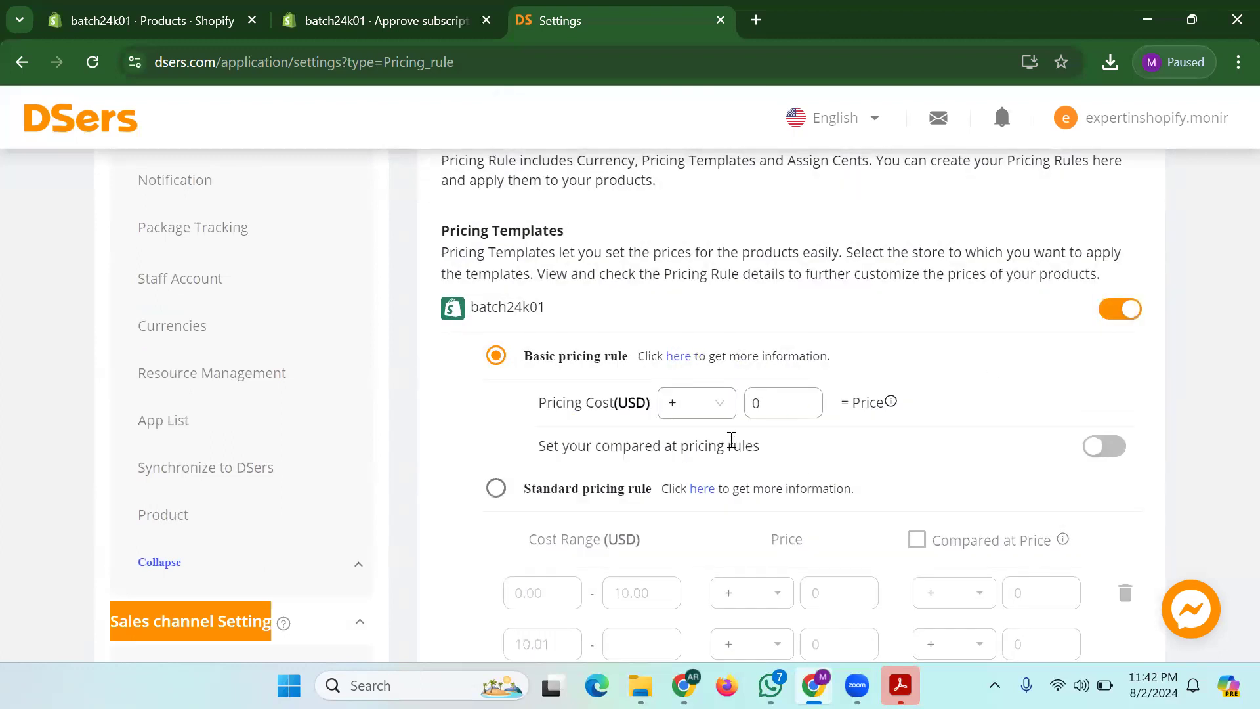
left_click(725, 408)
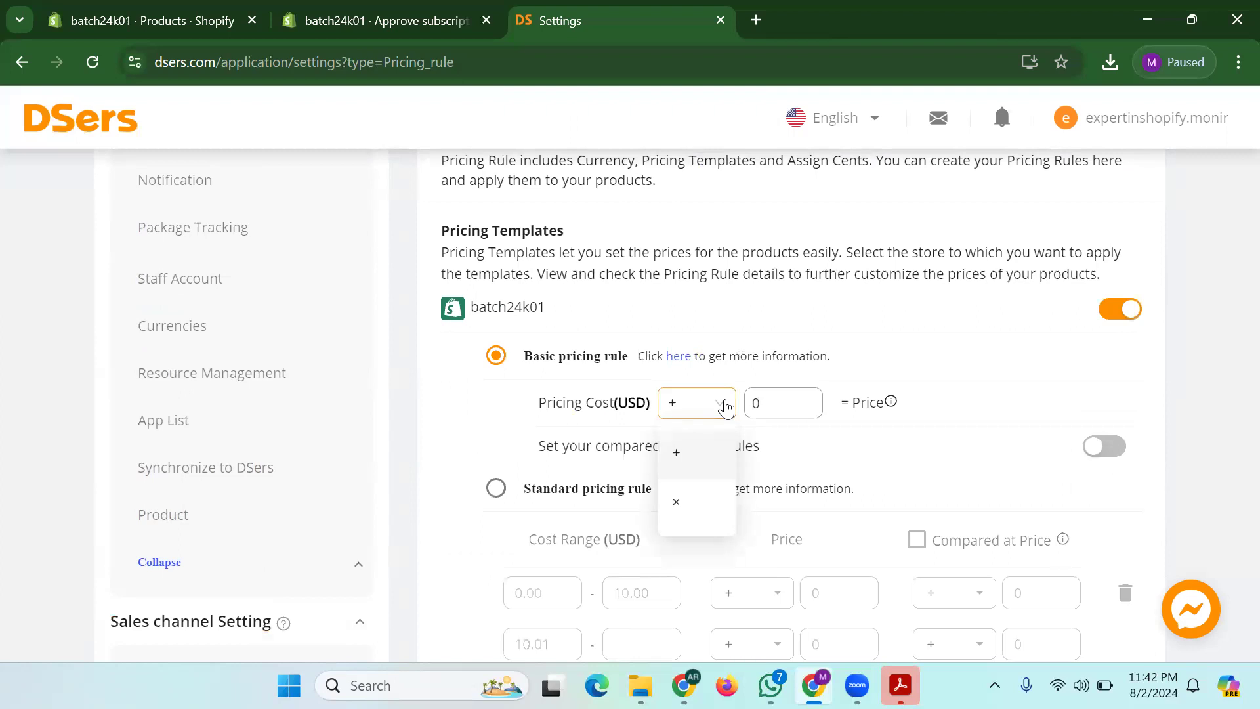
left_click(686, 505)
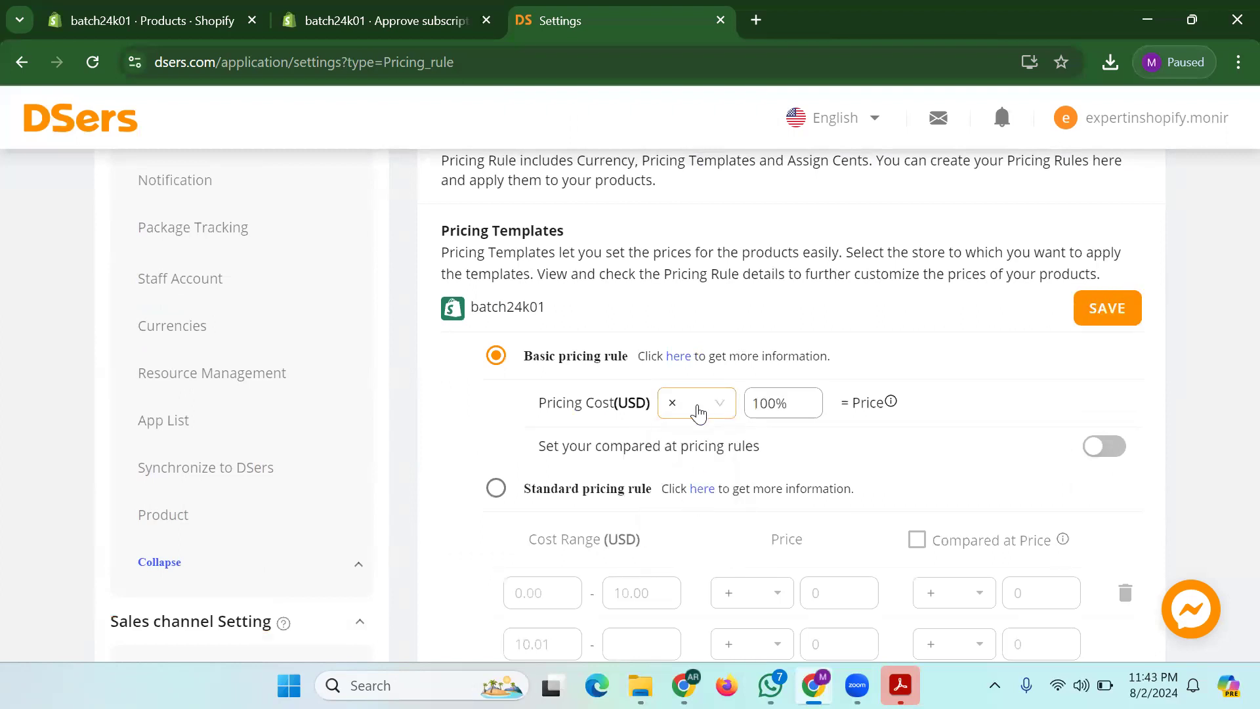
left_click(778, 404)
scroll(703, 443, "down", 1)
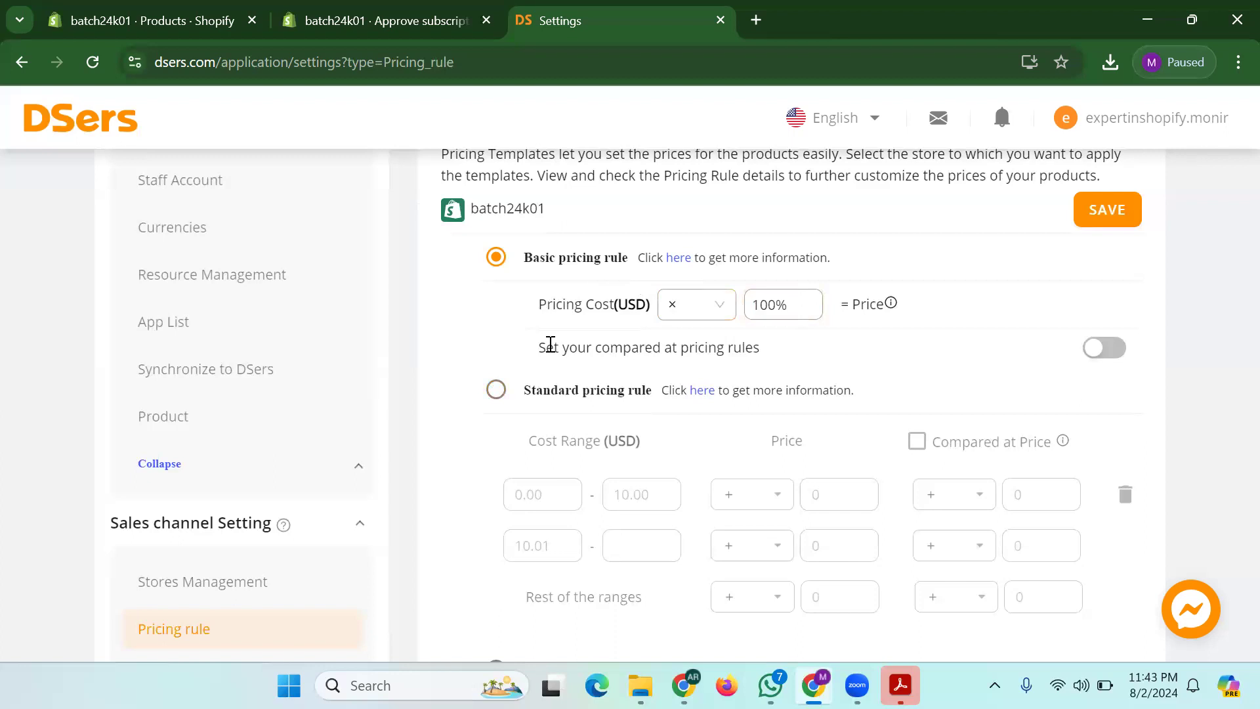
Change the basic rule's 100% multiplier to 220%.
left_click(696, 314)
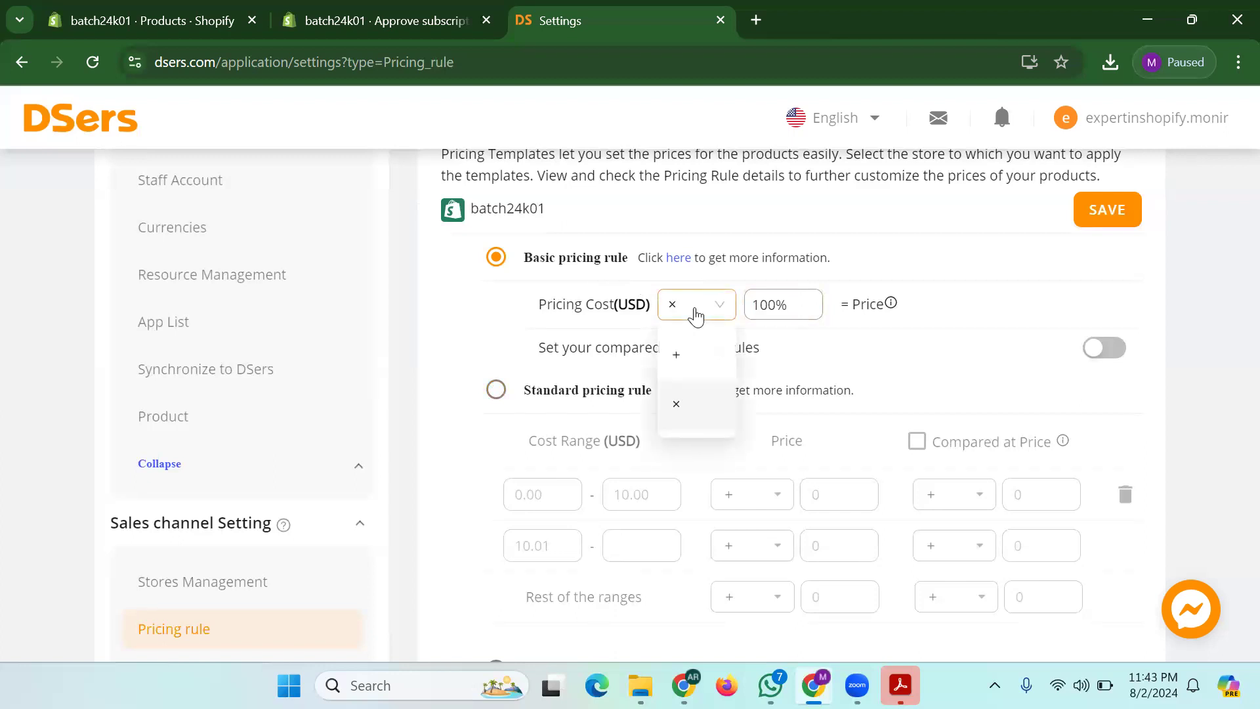
left_click(676, 403)
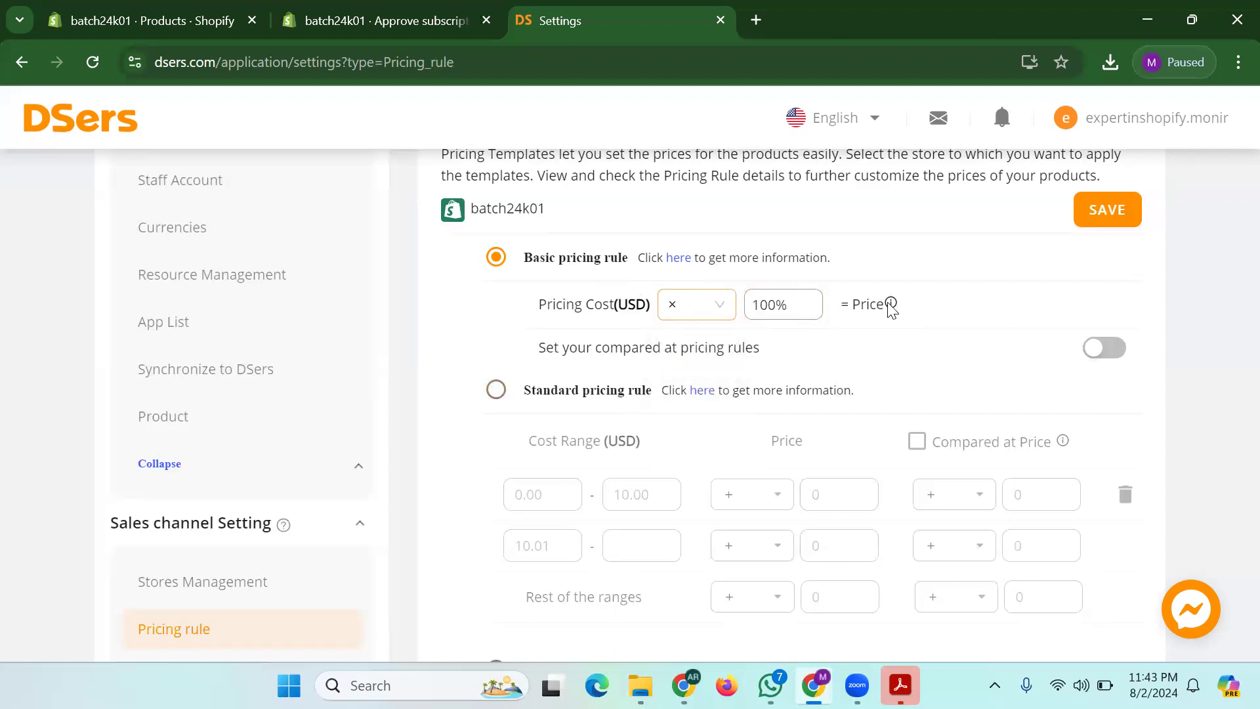
mouse_move(891, 306)
left_click_drag(768, 304, 752, 306)
type("22")
Switch to the Standard pricing rule and price the 0.00–10.00 range at ×220%.
left_click(497, 390)
scroll(833, 395, "down", 1)
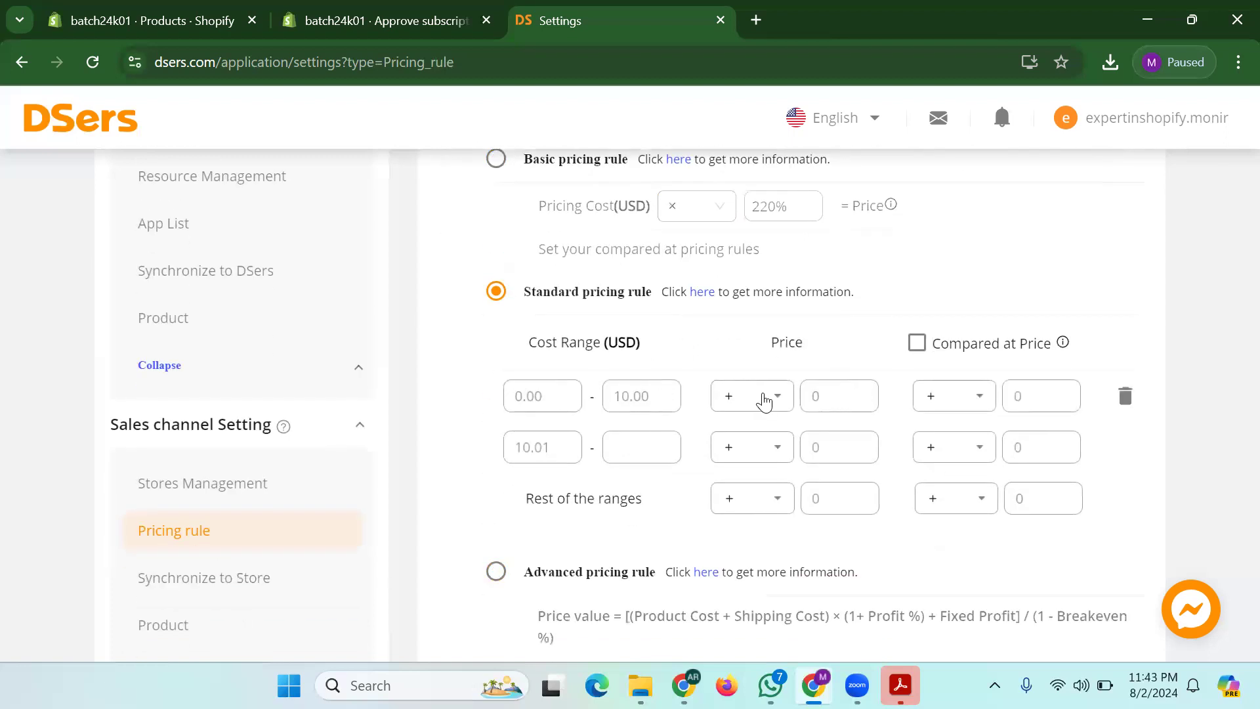
left_click(762, 402)
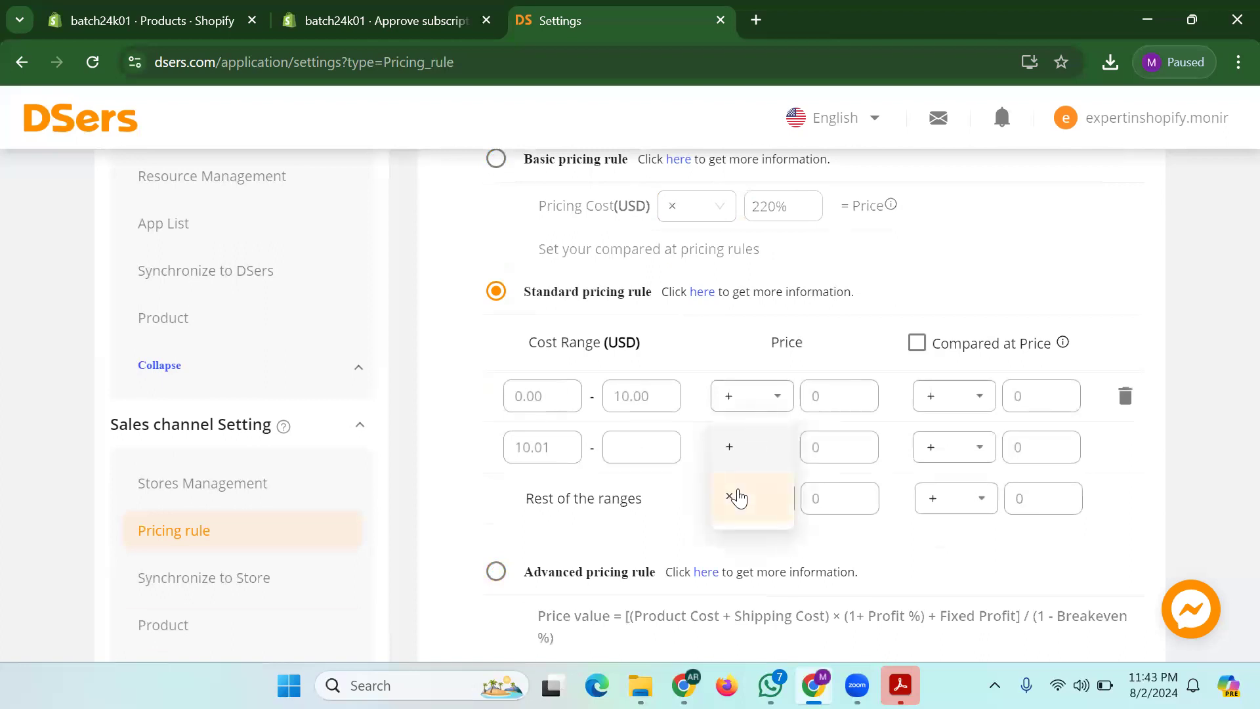
left_click(735, 497)
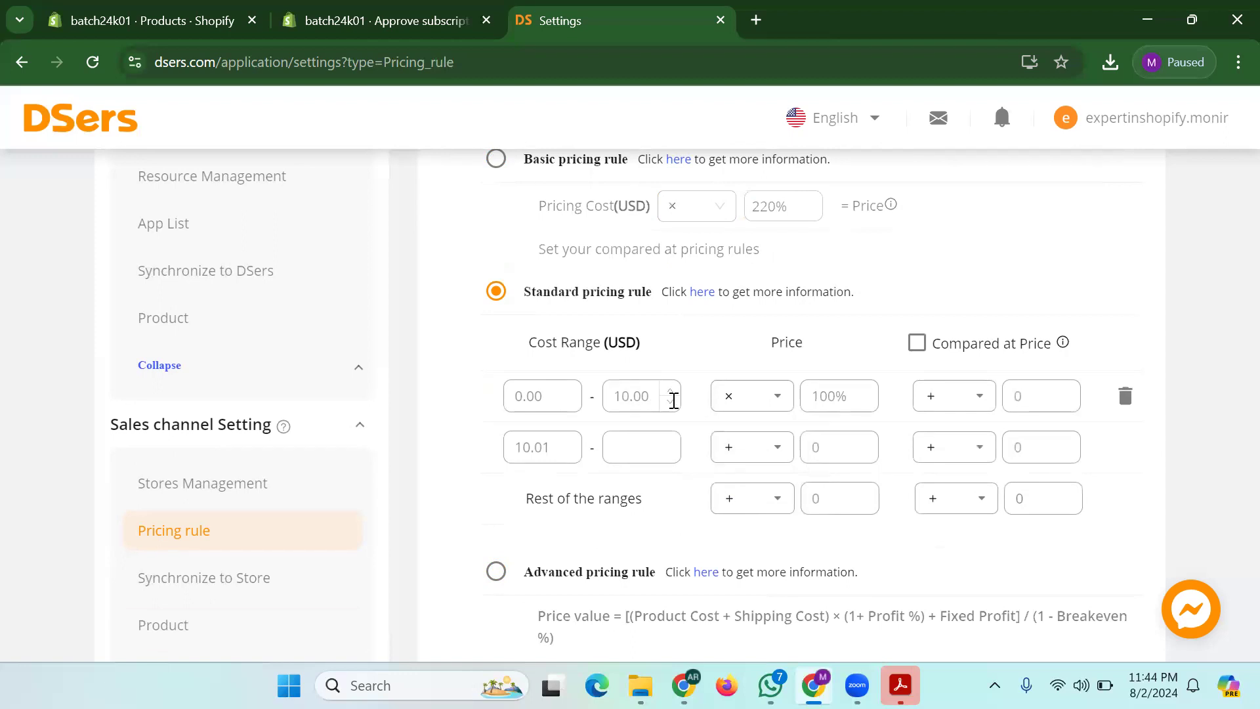
left_click(831, 398)
left_click_drag(829, 396, 814, 397)
type("22")
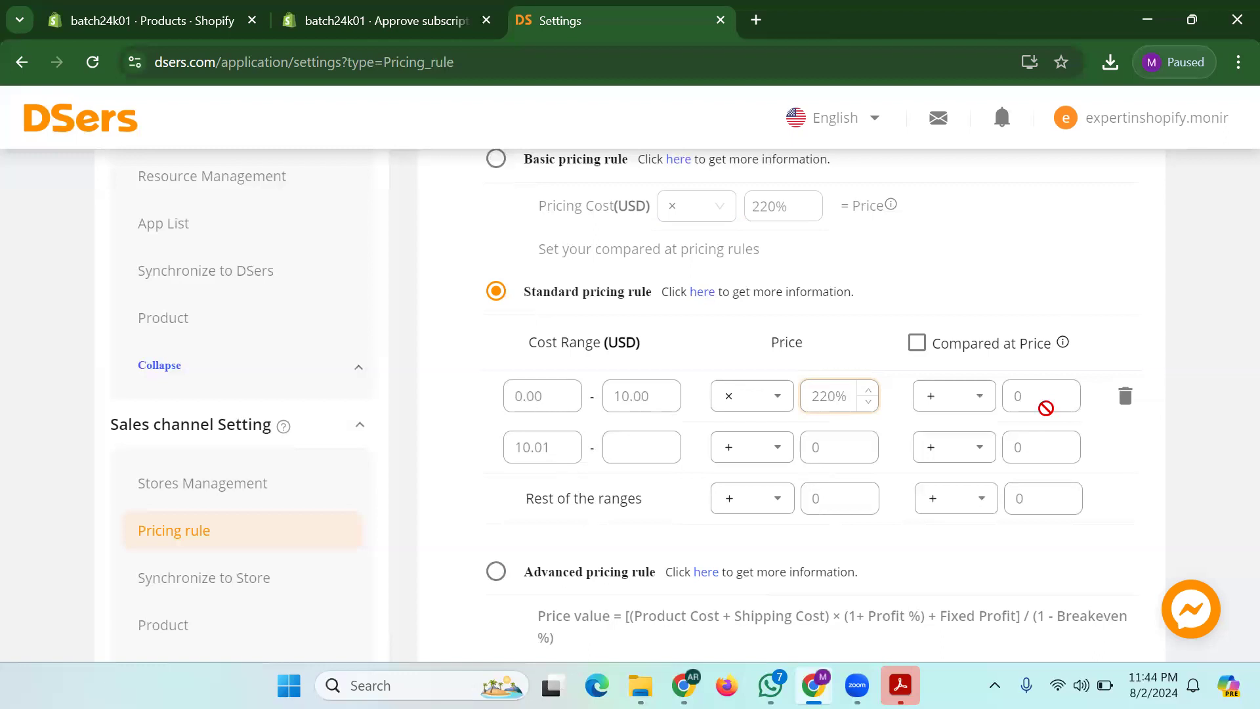
left_click(773, 397)
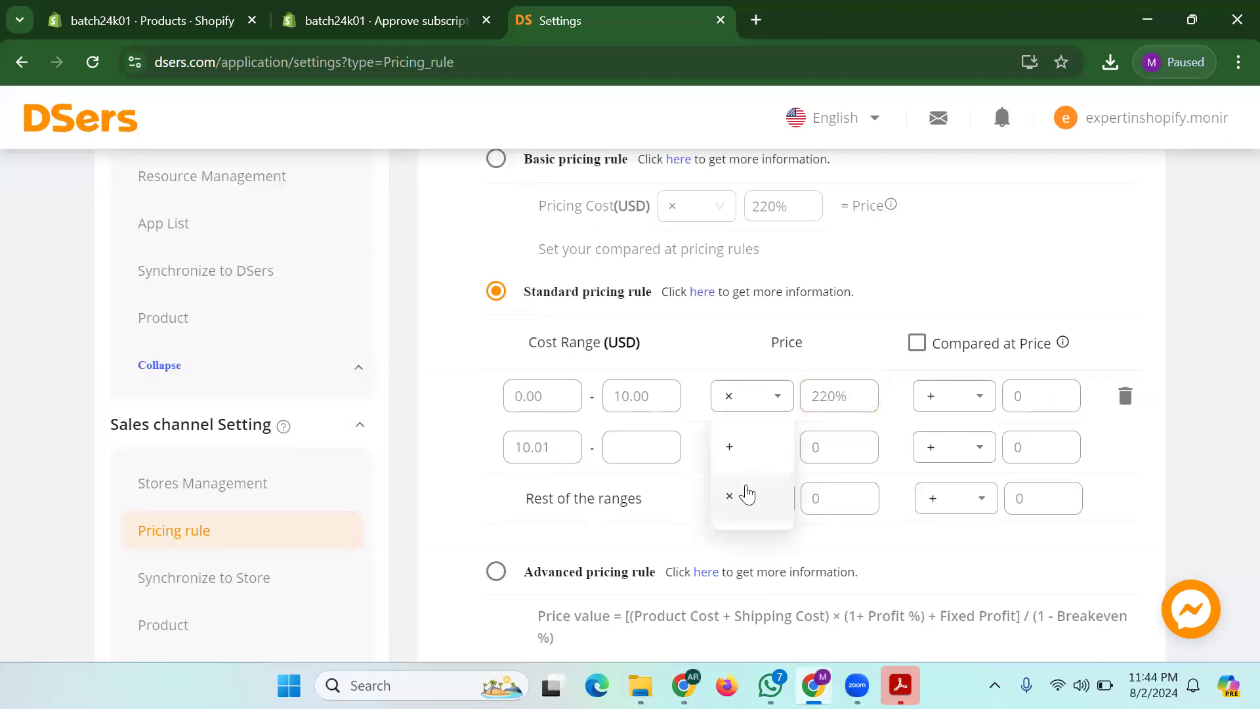
left_click(741, 501)
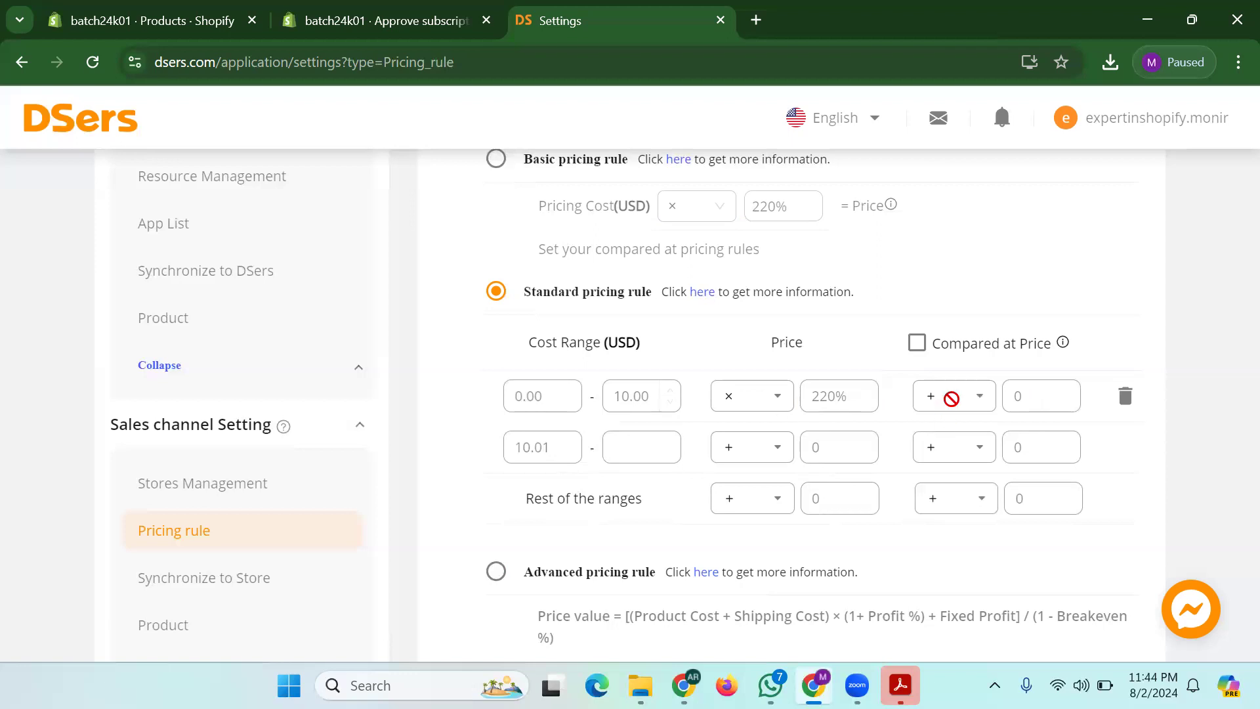
Enable Compared at Price and set the first range's compared-at price to ×280%.
left_click(918, 345)
left_click(951, 398)
left_click(935, 499)
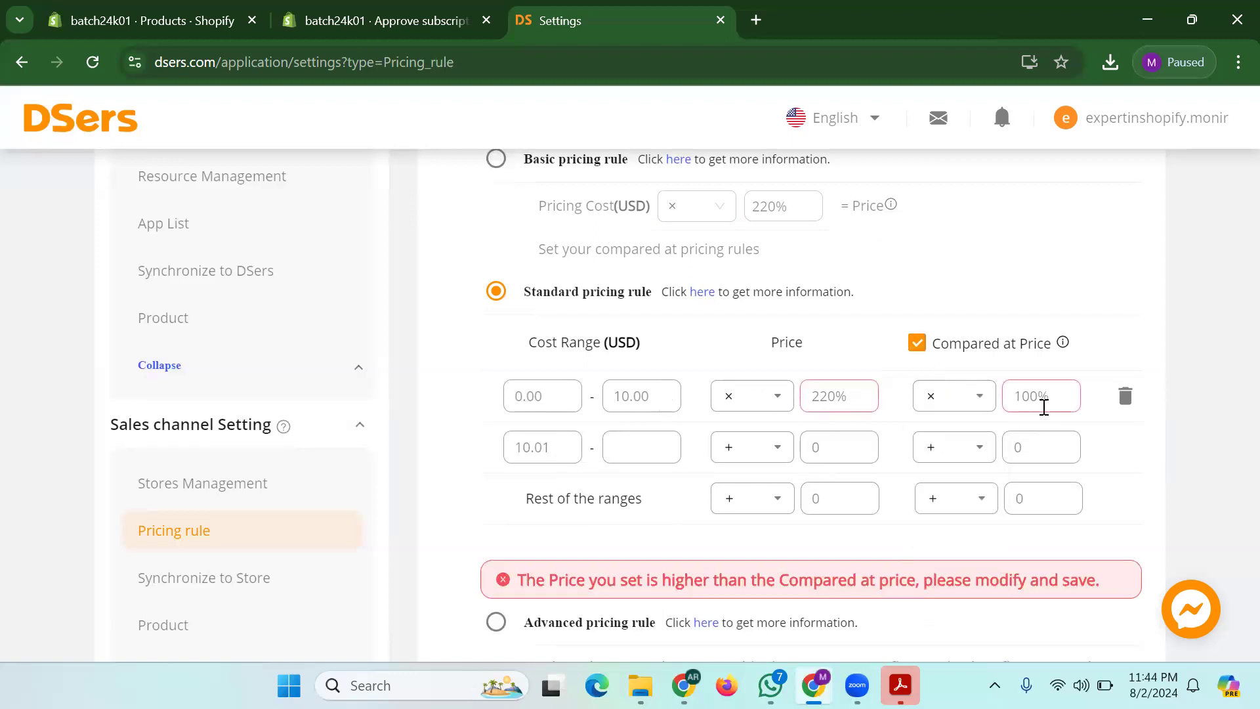
left_click(1035, 397)
left_click_drag(1035, 396, 1012, 401)
key("BackSpace")
type("28")
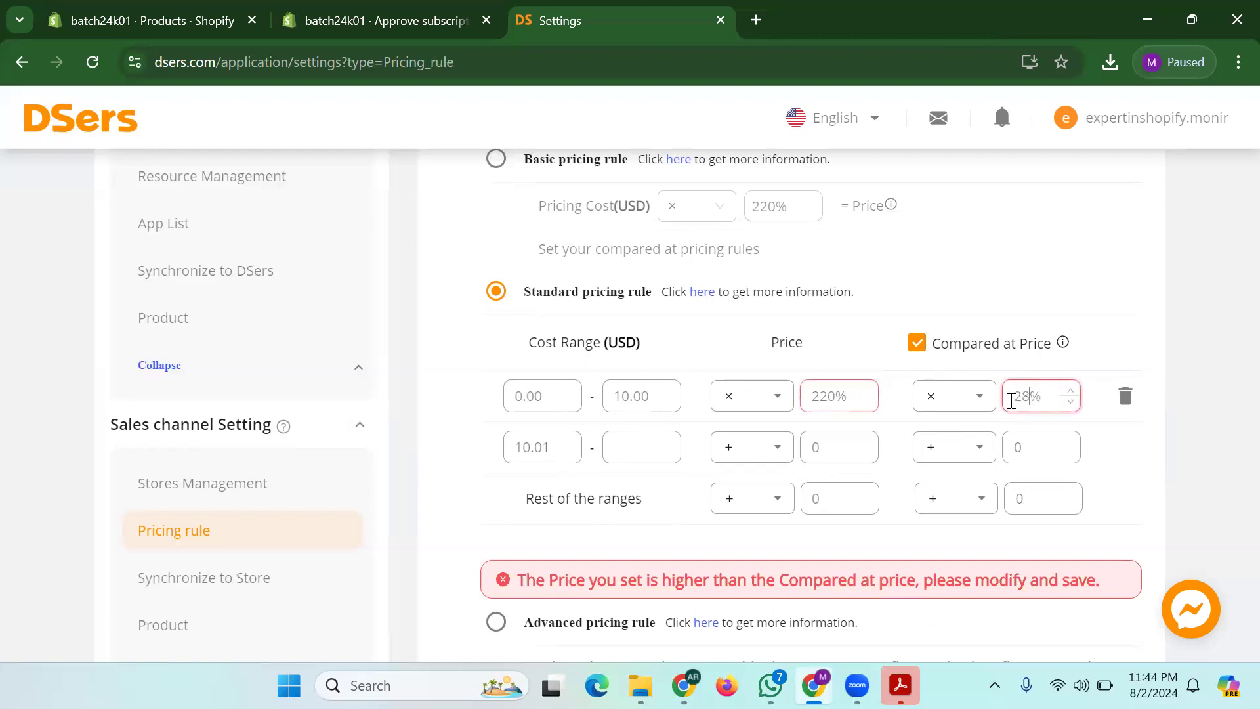
type("0")
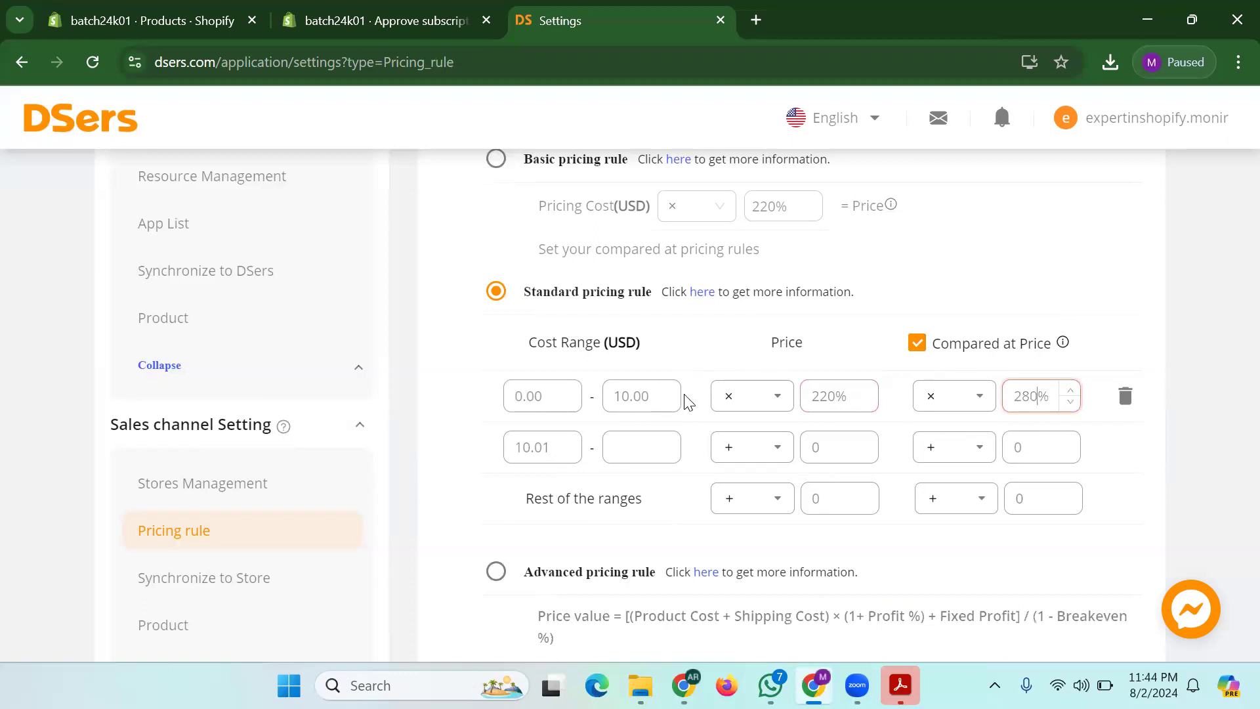
scroll(689, 401, "down", 1)
scroll(850, 354, "down", 2)
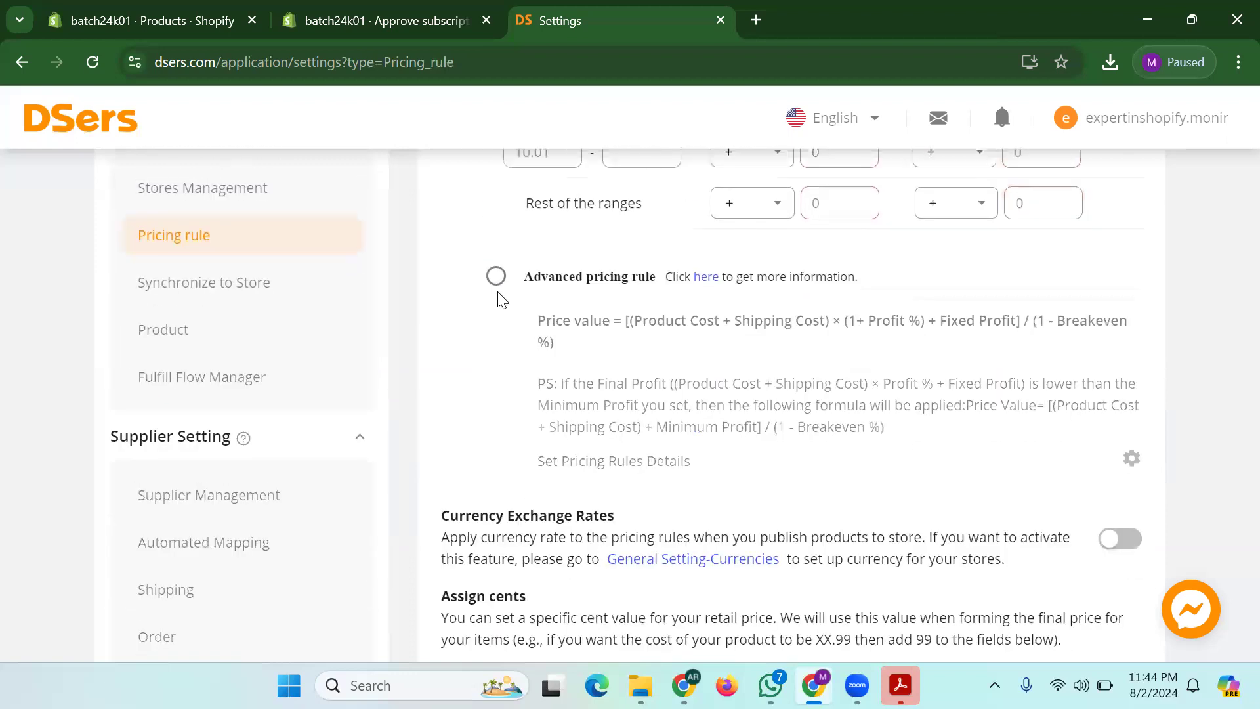
scroll(811, 385, "up", 4)
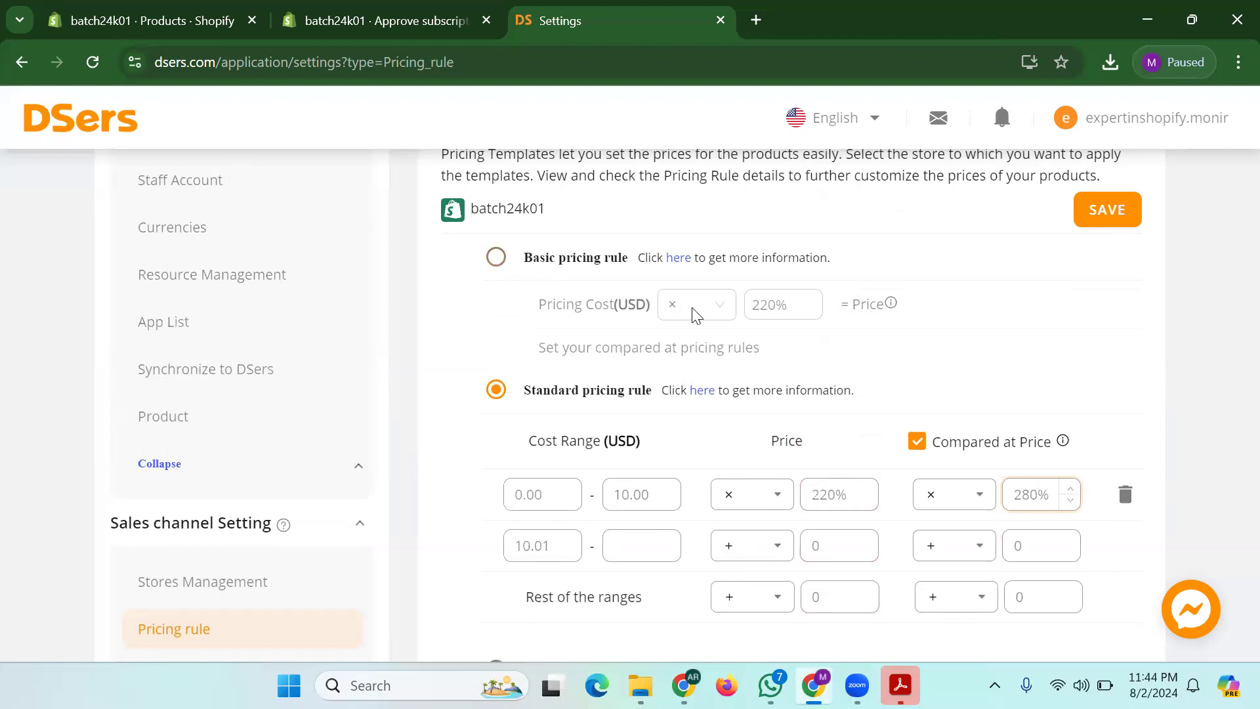
After the save error, switch back to the Basic rule and enable compared-at pricing.
left_click(1109, 220)
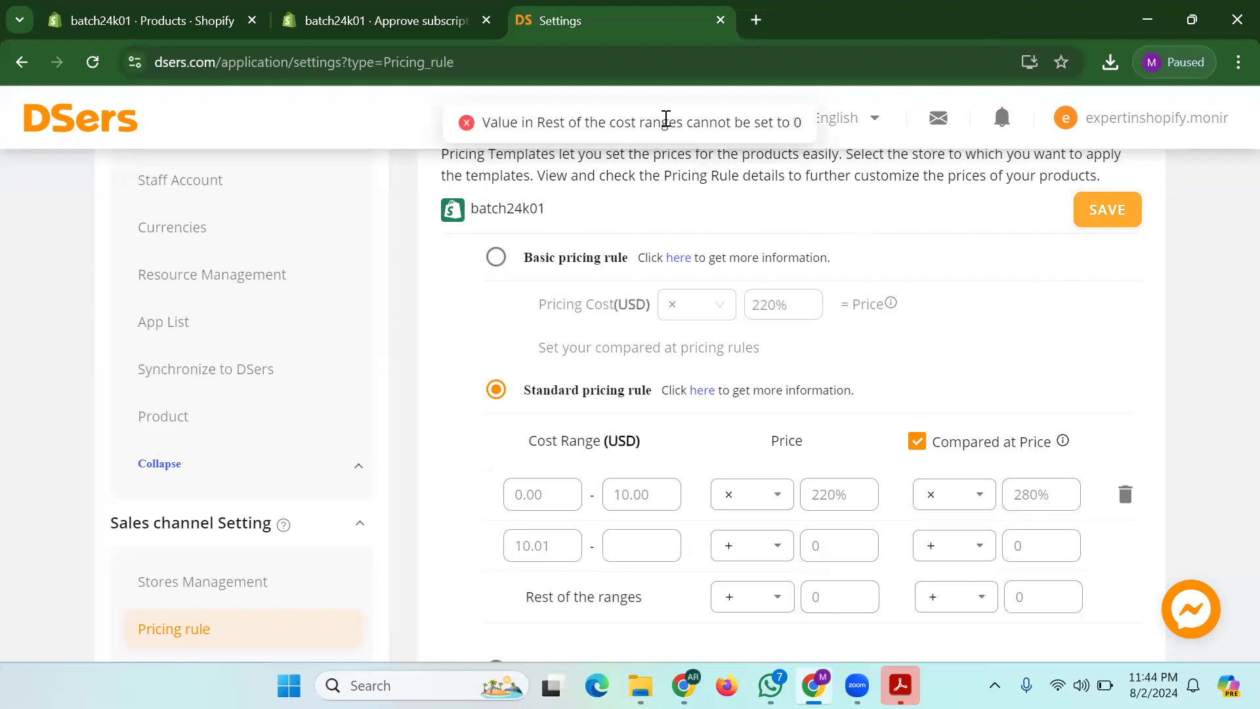
left_click(496, 259)
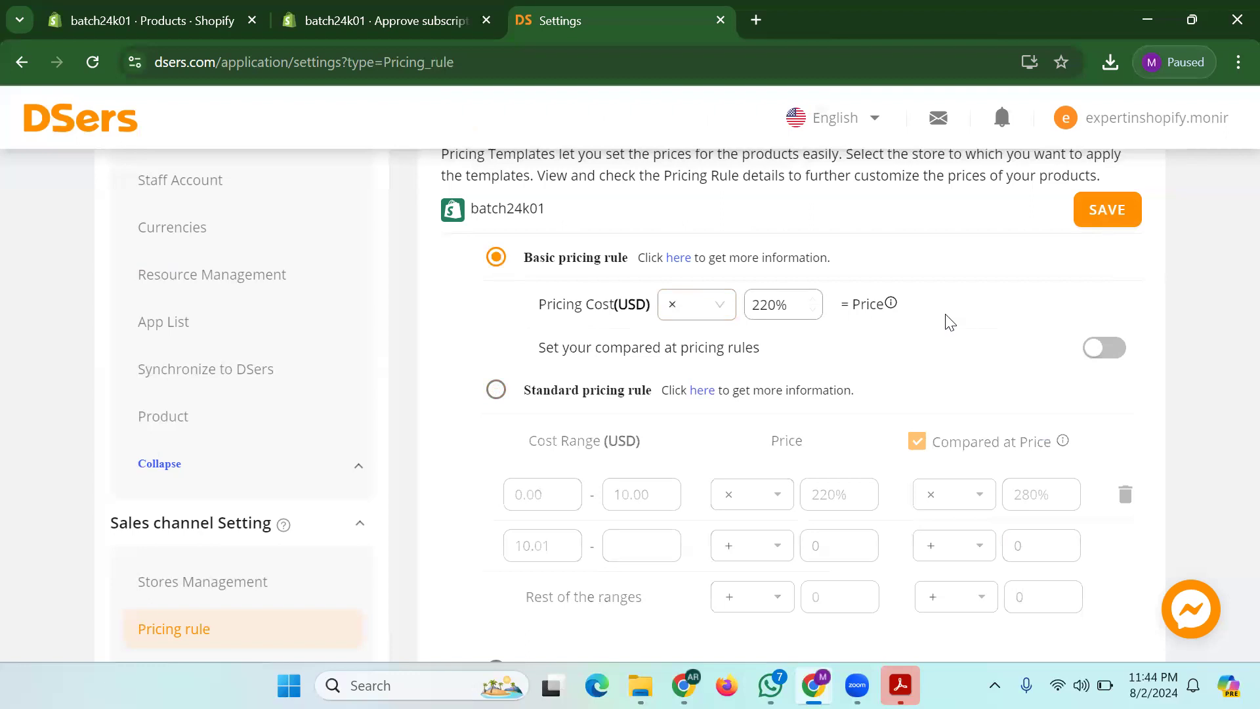
left_click(1116, 348)
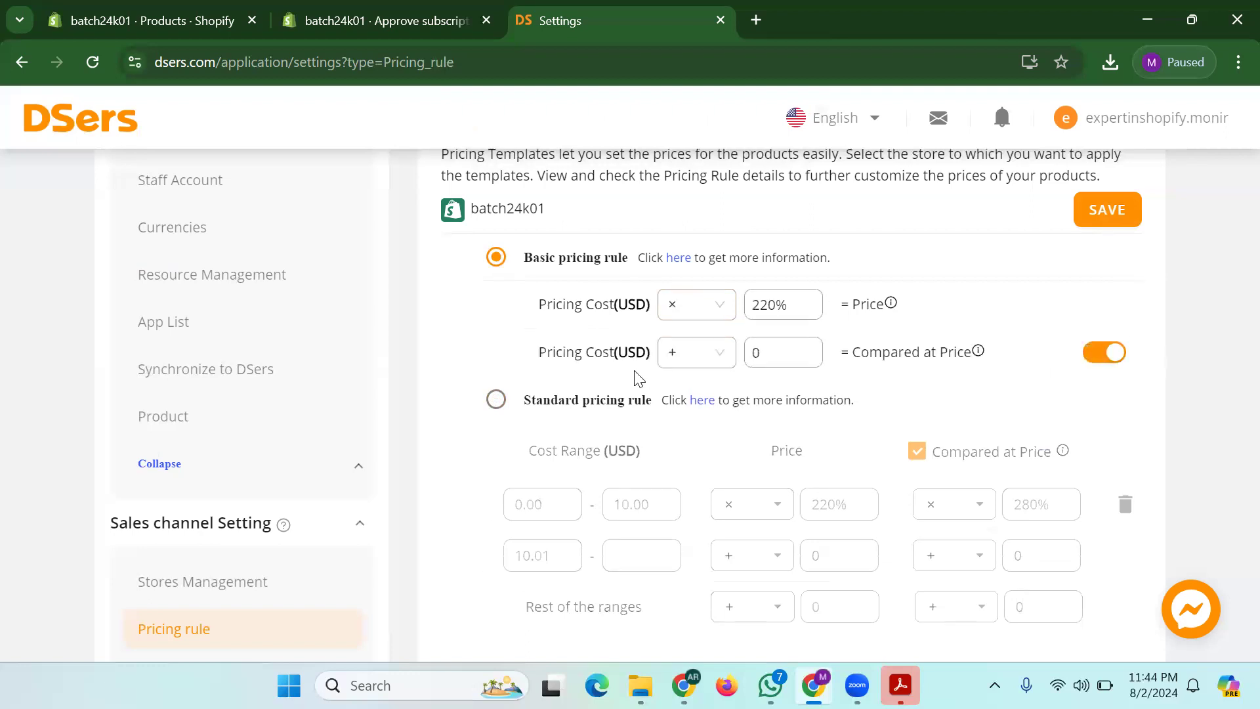
double_click(758, 352)
type("28")
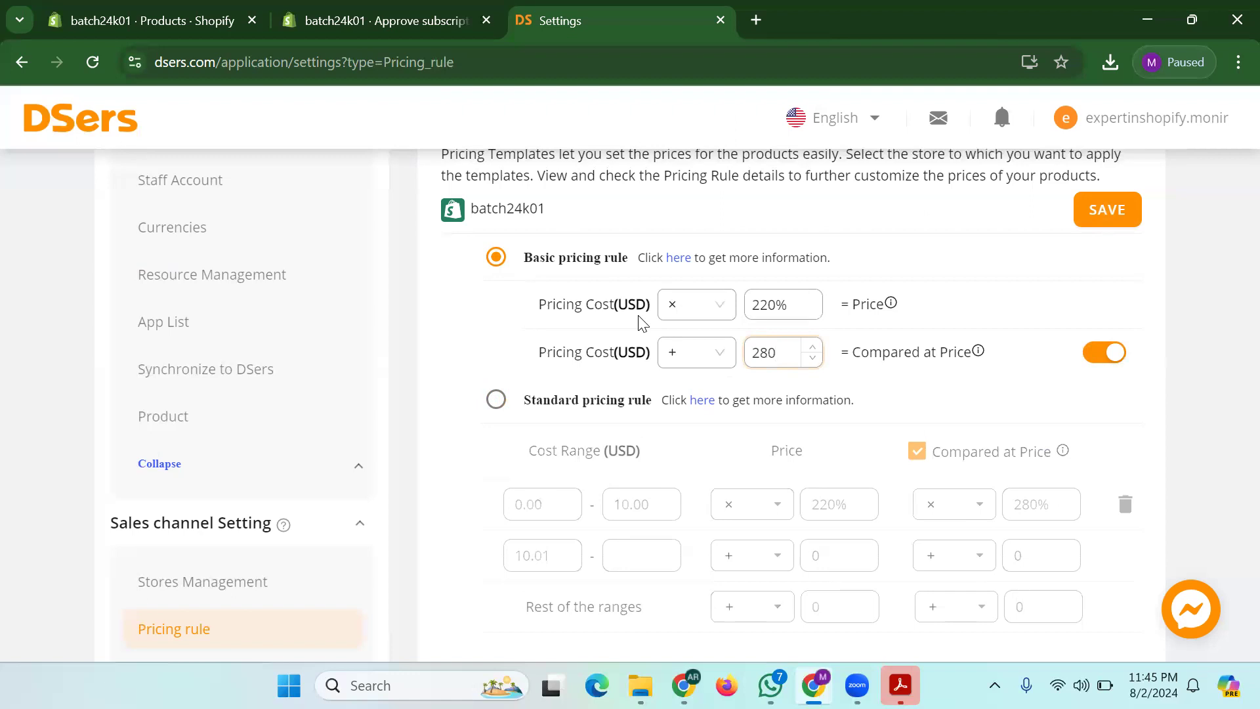
Set the basic compared-at price to ×300% and save the batch24k01 template.
left_click_drag(787, 353, 748, 361)
left_click_drag(788, 303, 750, 307)
left_click_drag(785, 351, 727, 360)
type("220")
left_click(676, 358)
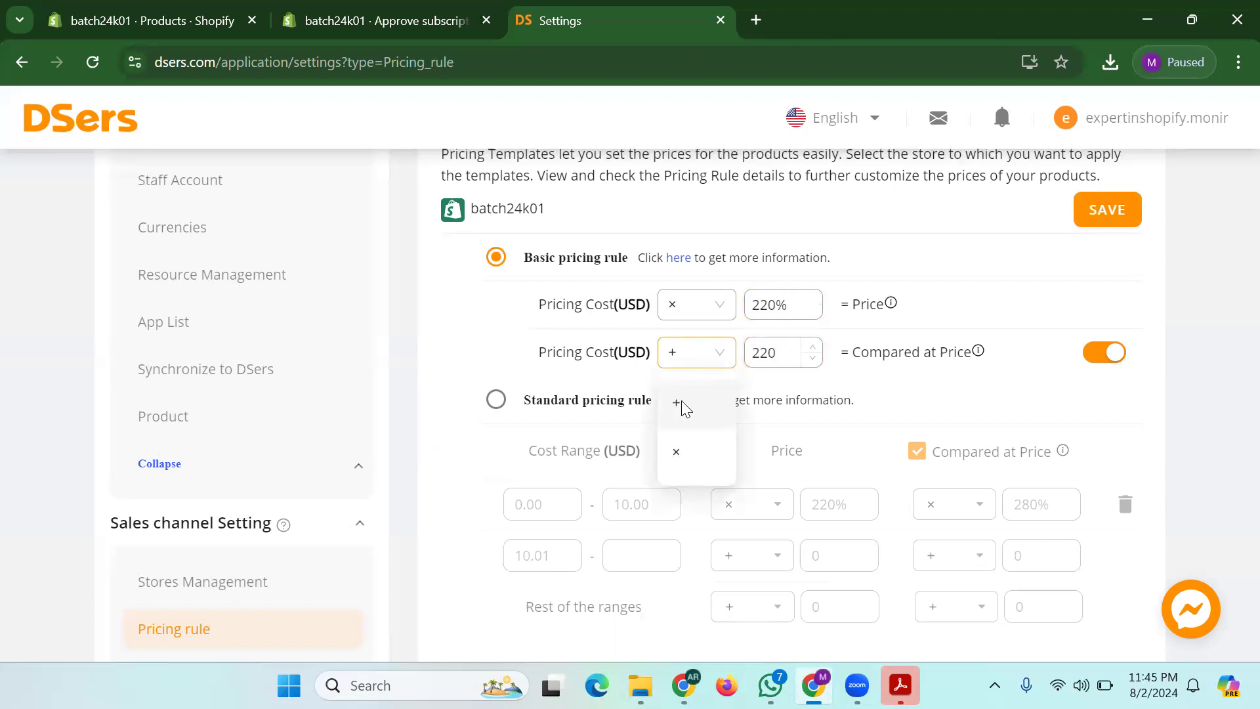
left_click(684, 451)
left_click_drag(779, 354, 743, 361)
type("300")
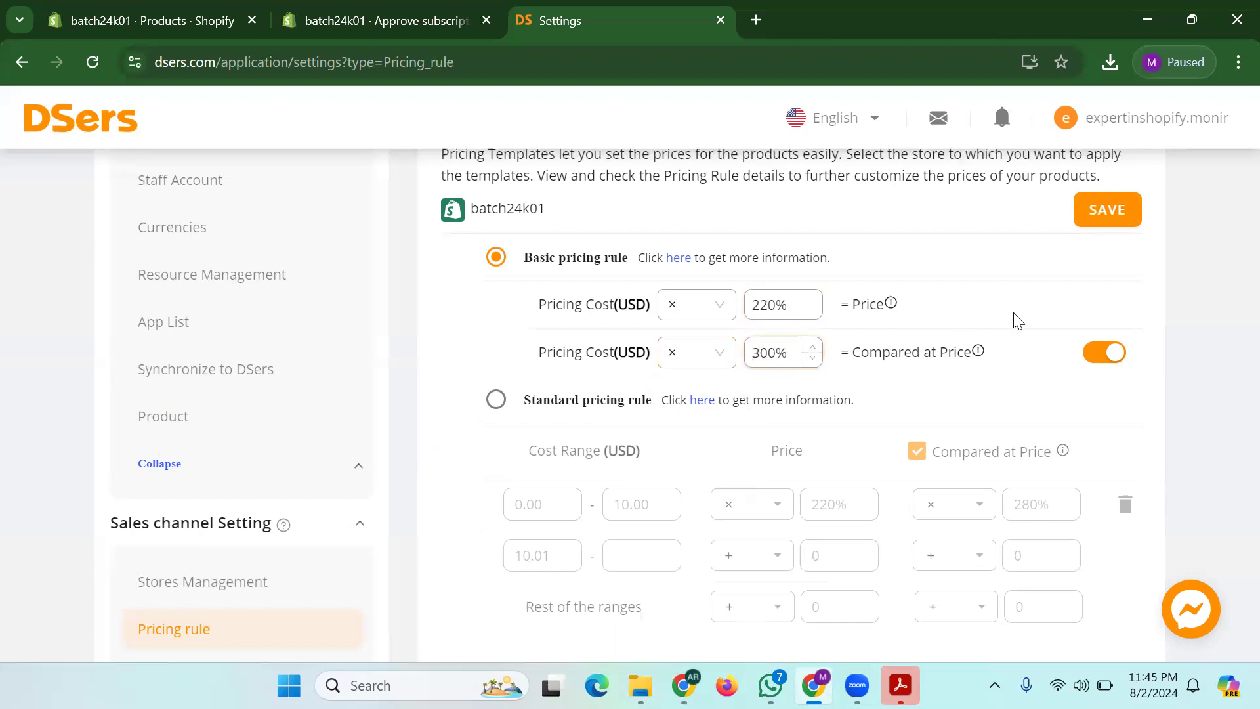
left_click(1109, 225)
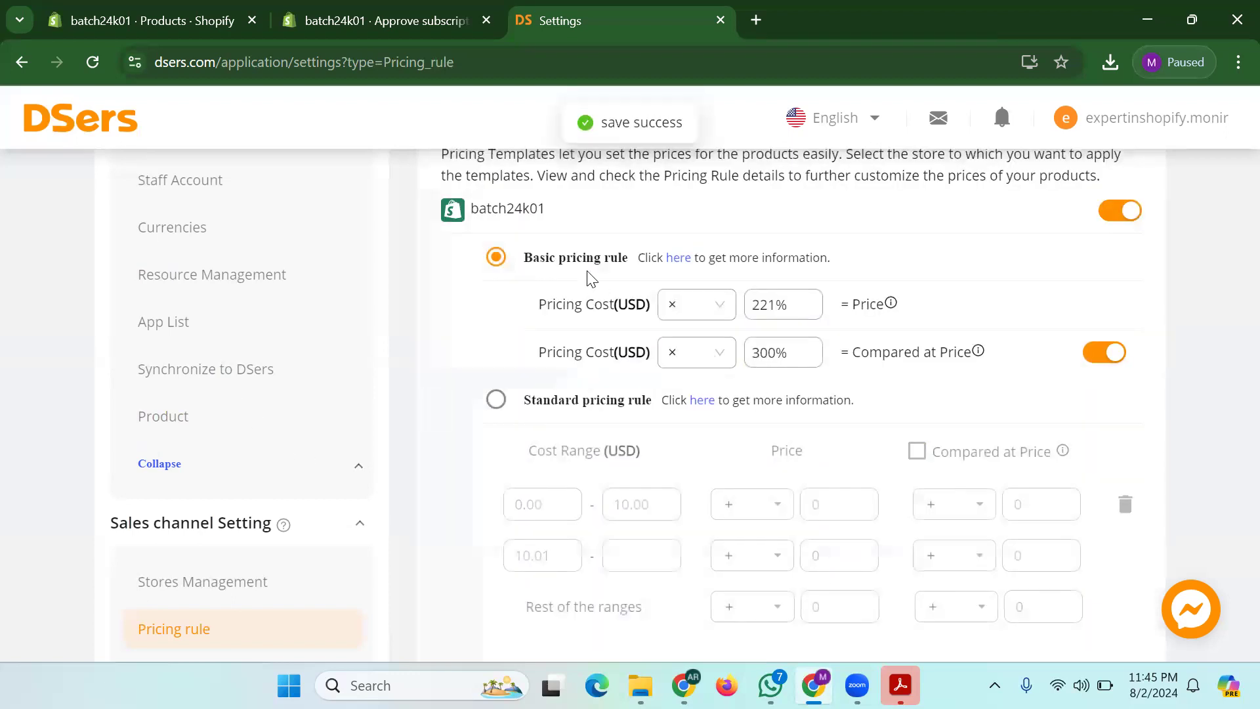
Go back from Settings to the Home dashboard and scroll through the Dropshipping Guide.
scroll(565, 302, "up", 2)
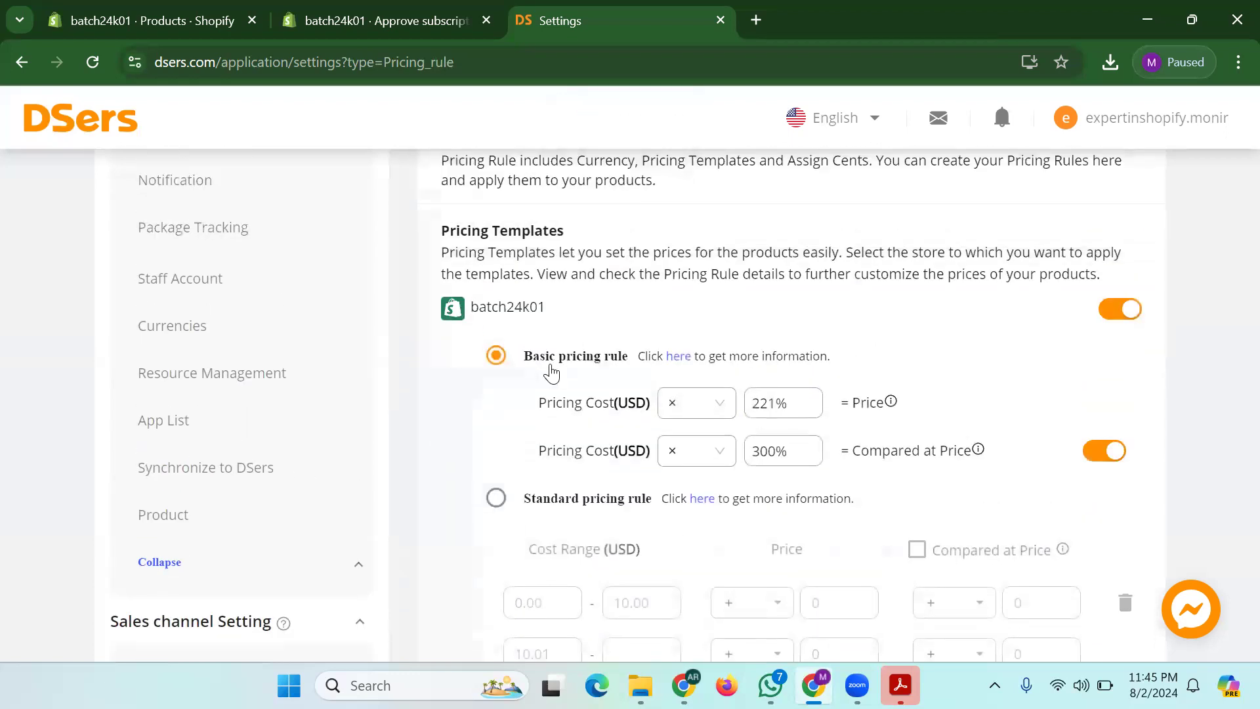
scroll(459, 407, "down", 2)
scroll(217, 499, "down", 3)
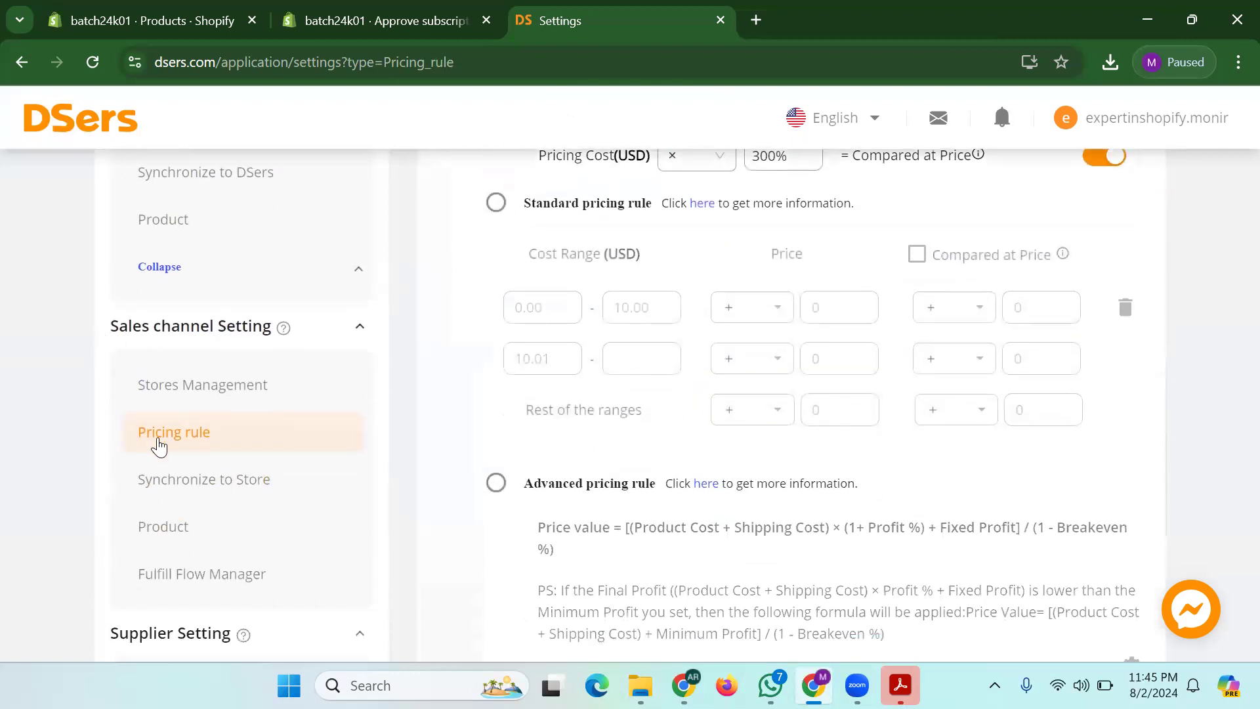
scroll(940, 301, "up", 3)
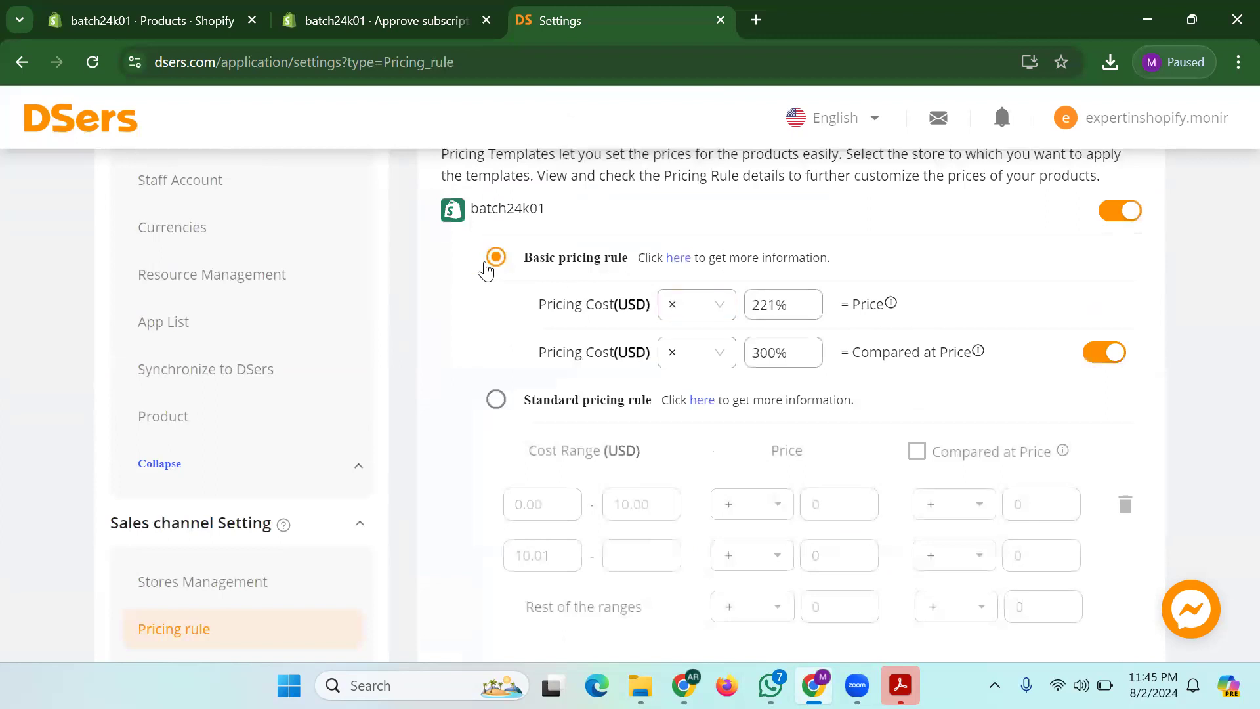
scroll(858, 374, "up", 3)
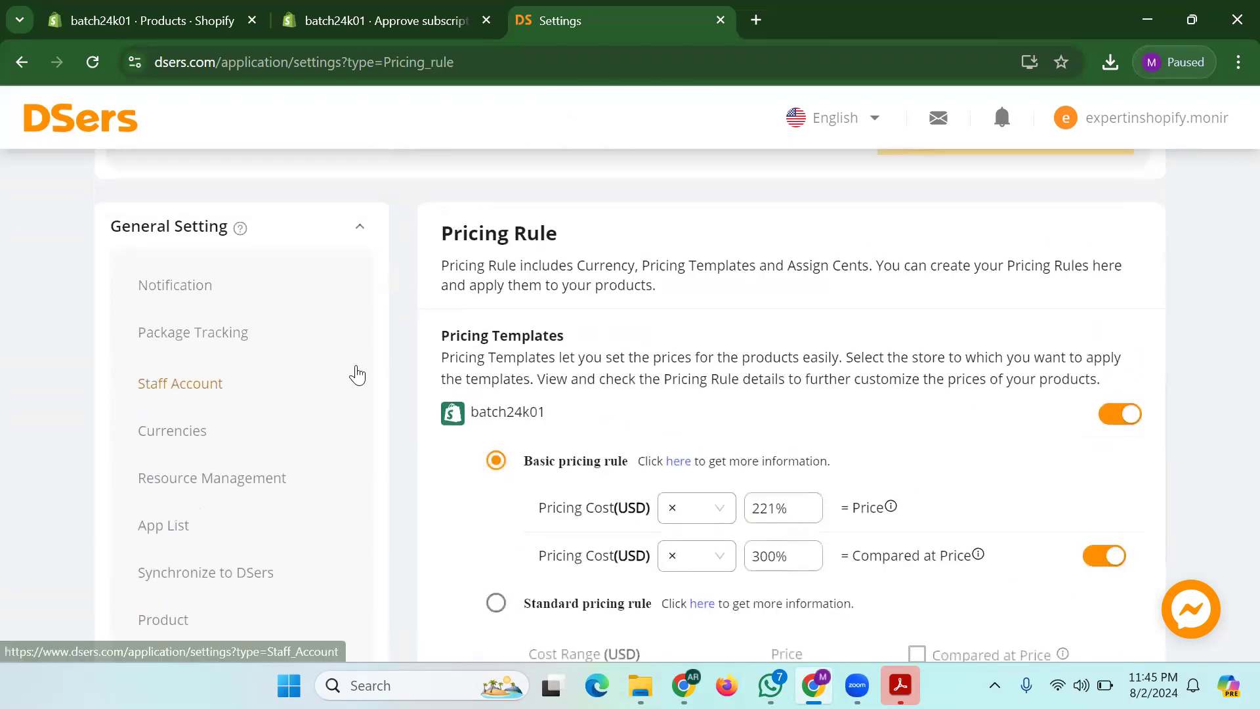
scroll(357, 374, "up", 10)
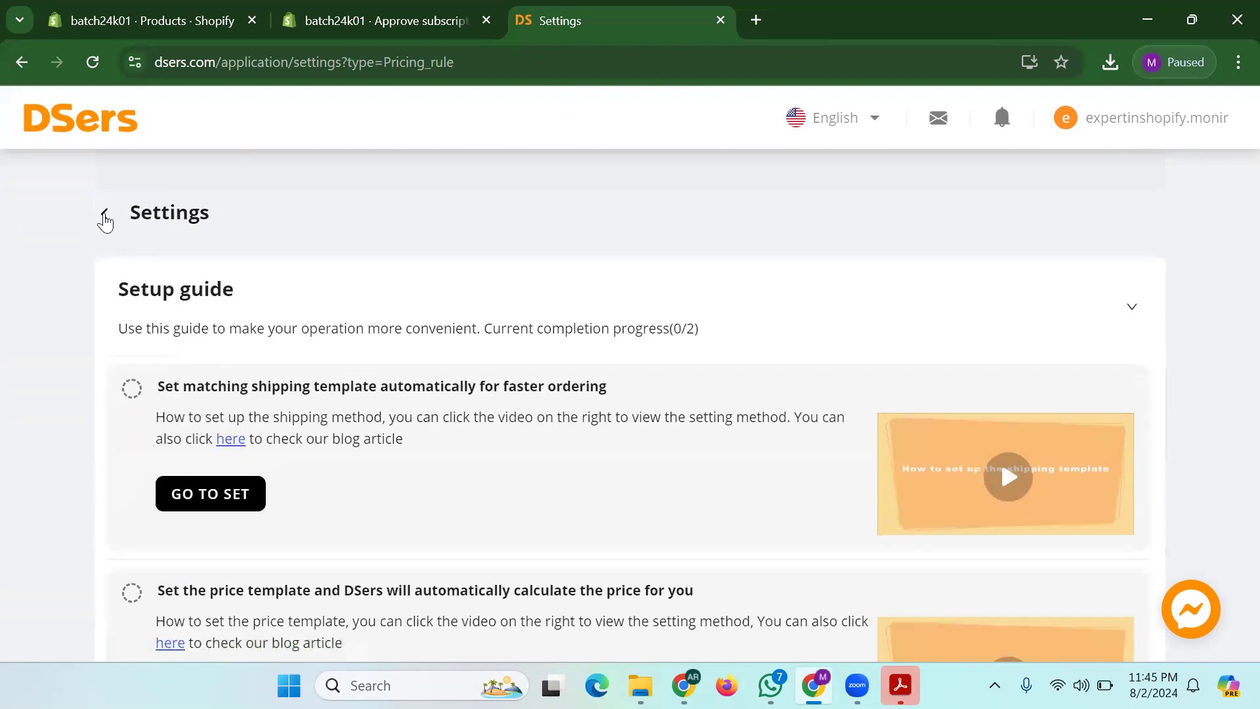
left_click(104, 215)
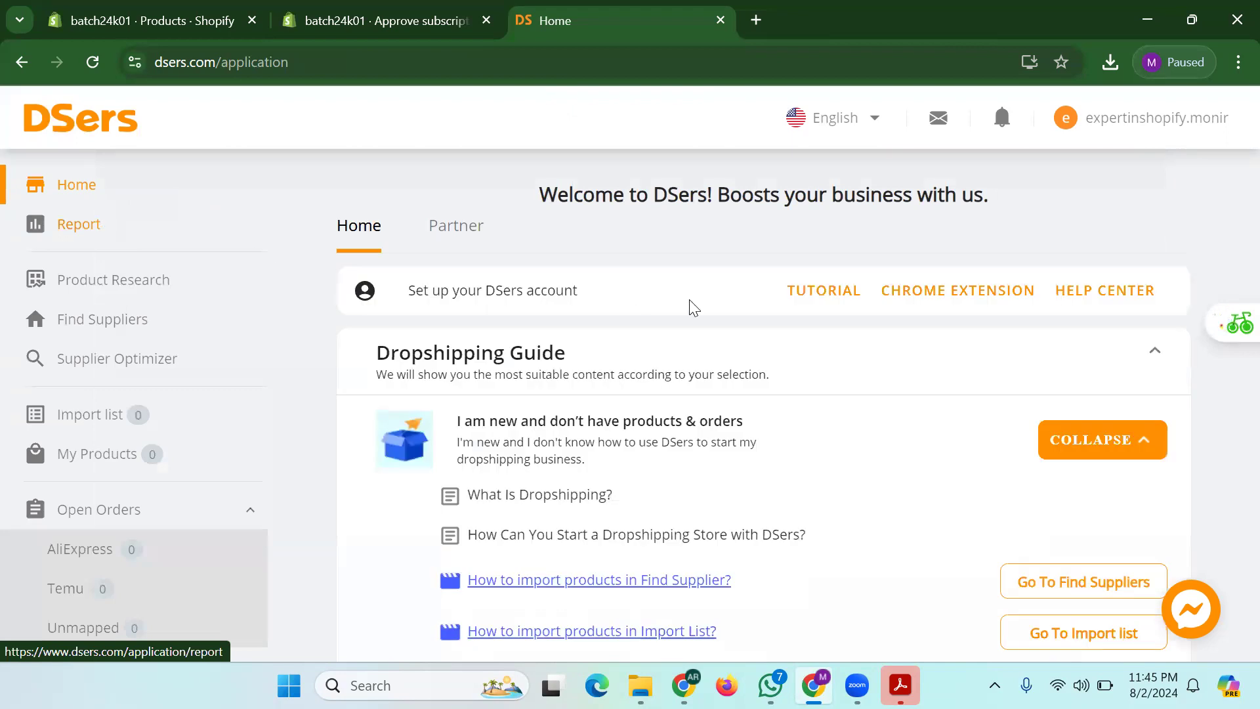
scroll(840, 367, "down", 3)
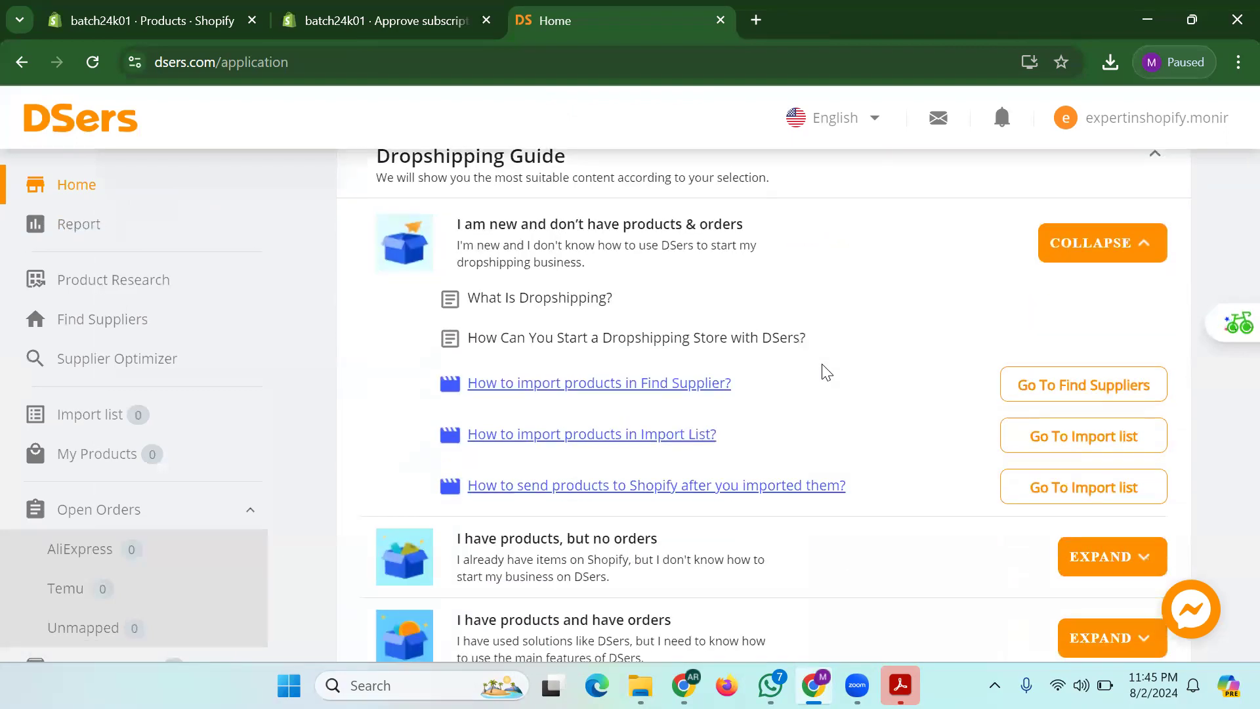
scroll(826, 372, "up", 3)
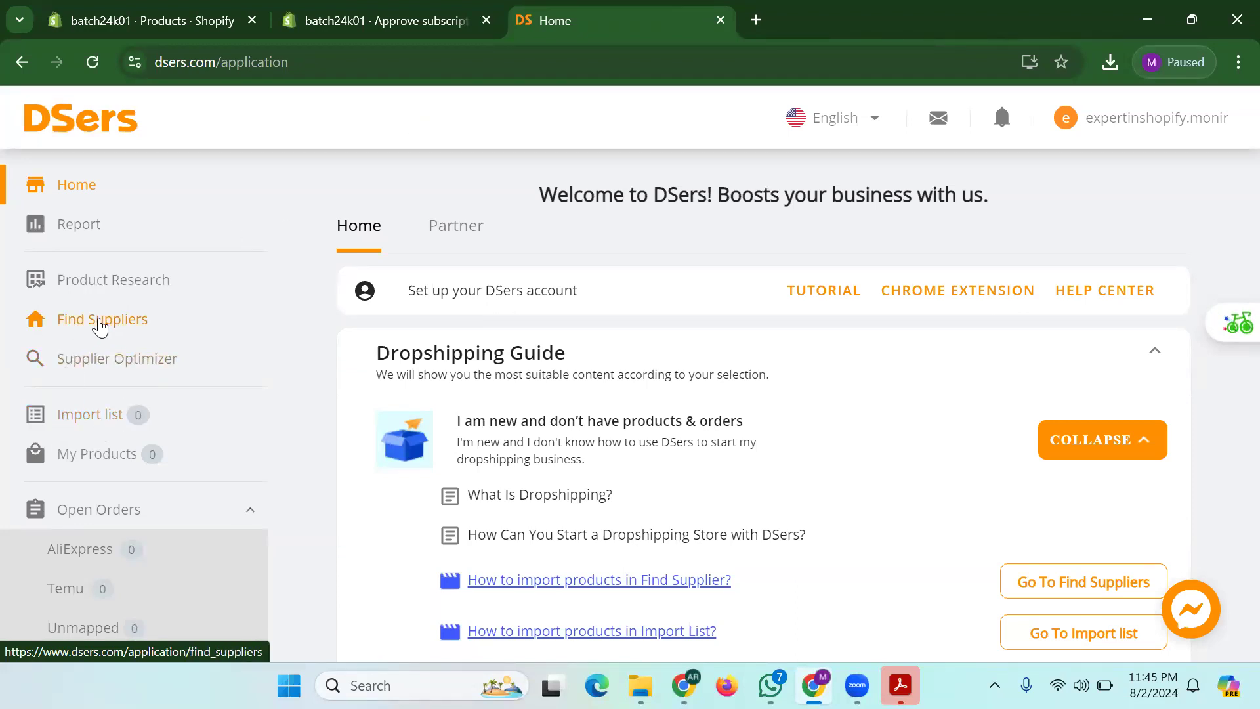
Open Product Research and scroll the Featured TikTok Ads grid's likes, comments and shares, then return to the top.
left_click(111, 282)
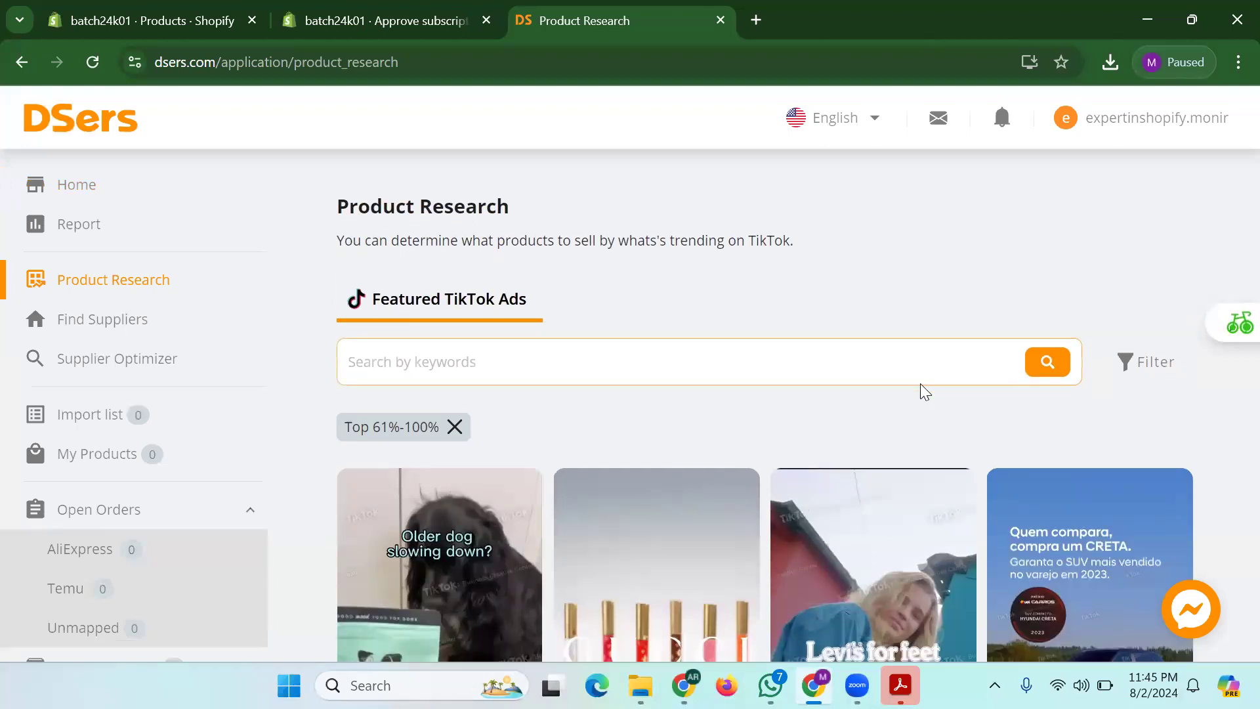
scroll(921, 386, "down", 5)
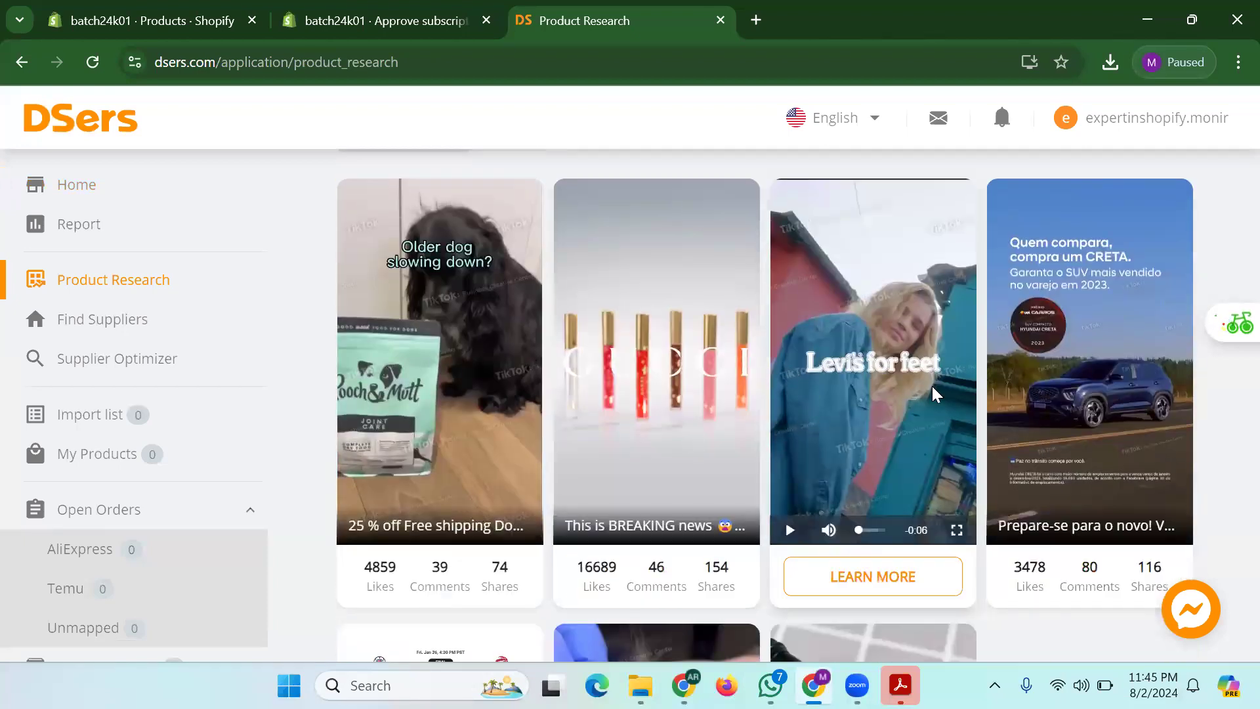
scroll(696, 394, "down", 5)
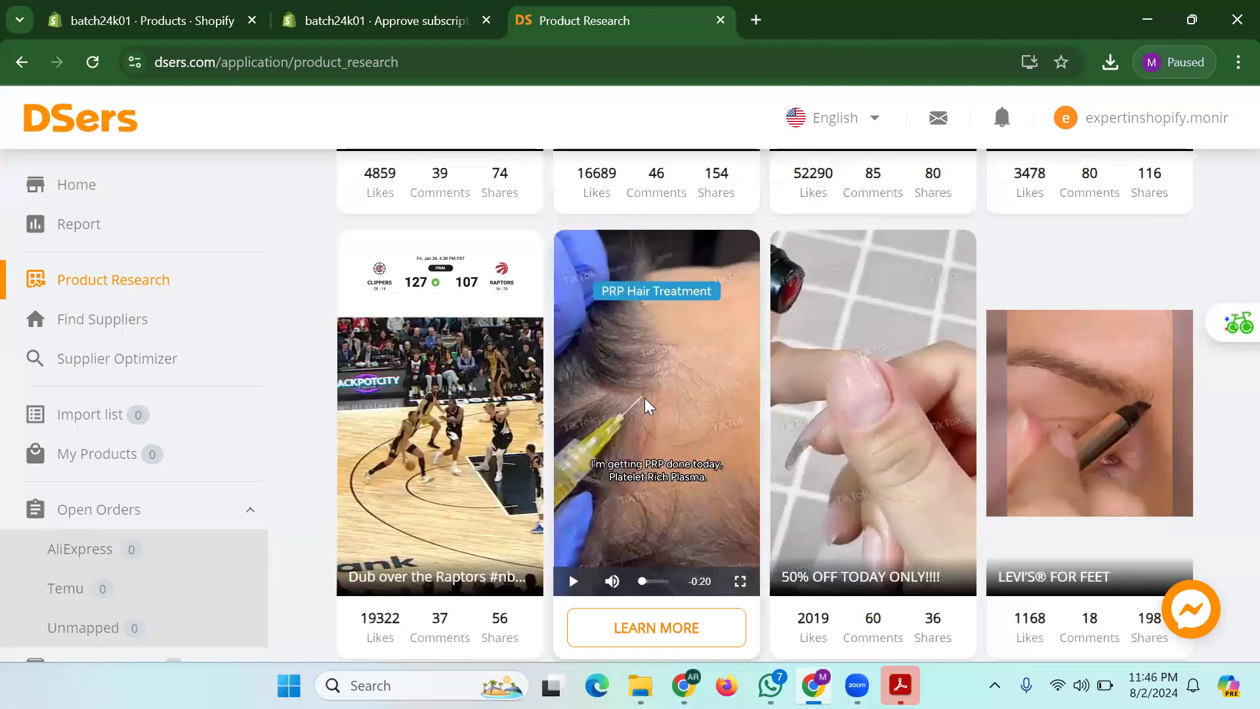
scroll(644, 398, "up", 3)
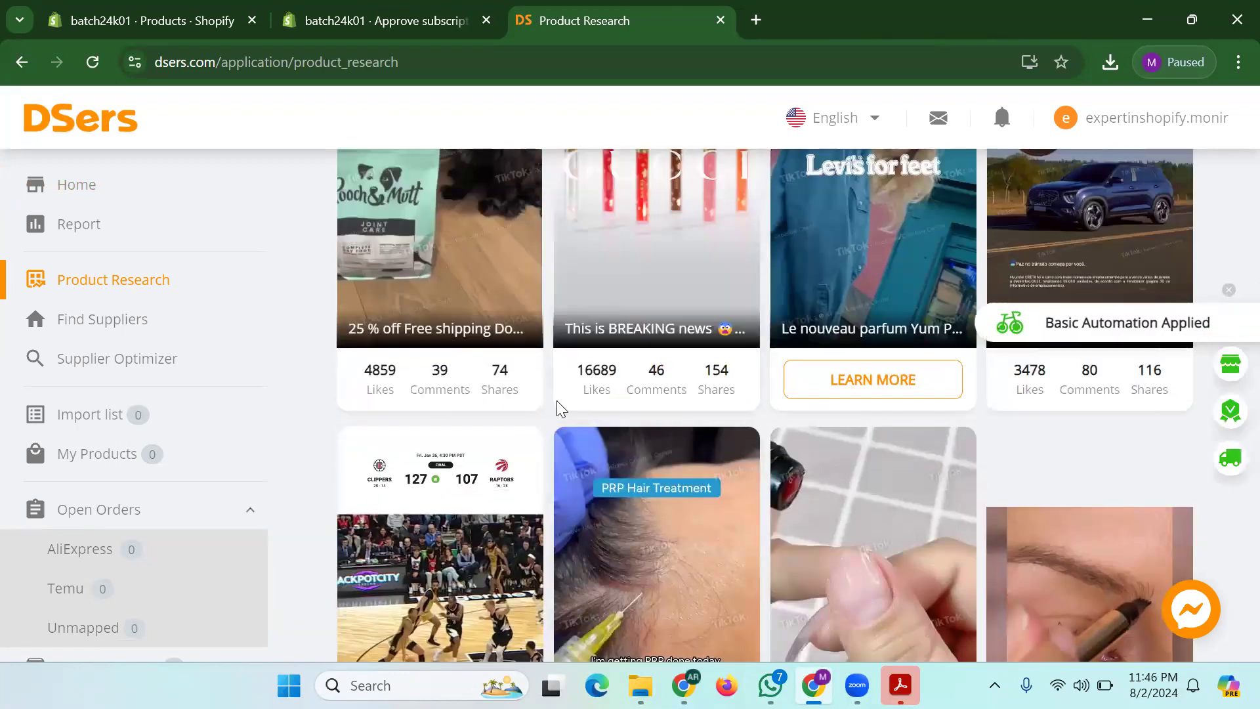
scroll(453, 315, "up", 3)
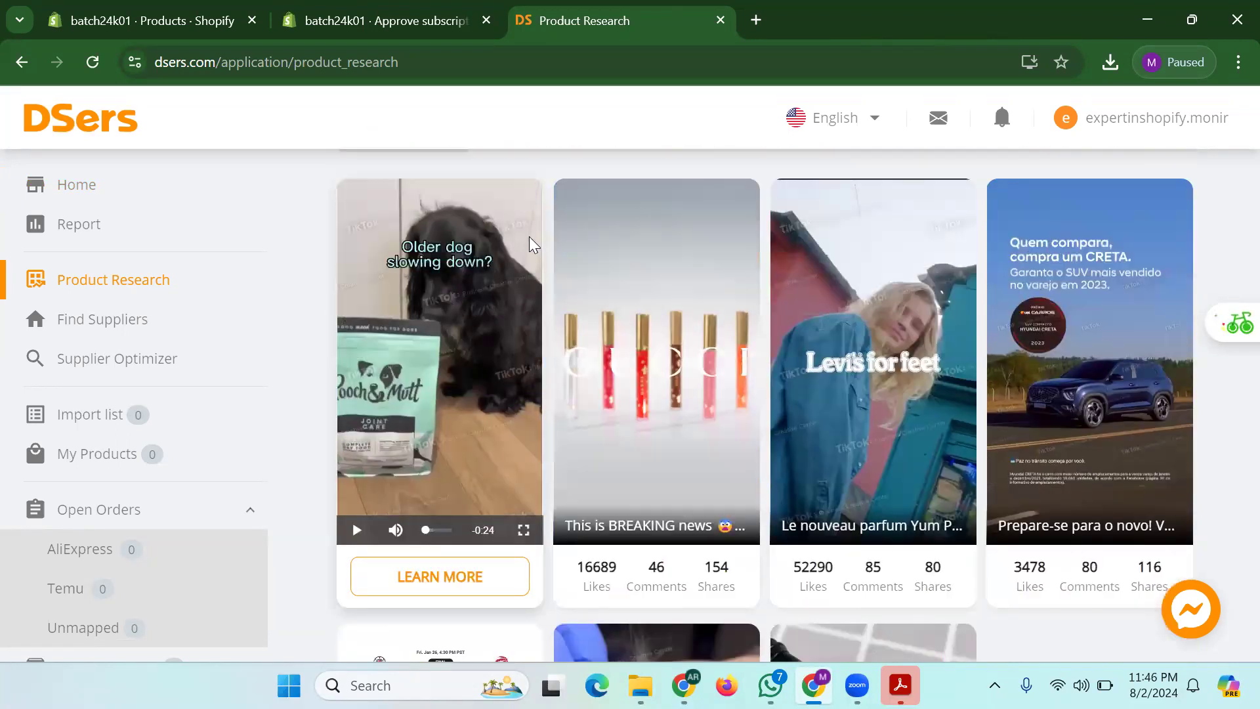
scroll(420, 446, "down", 1)
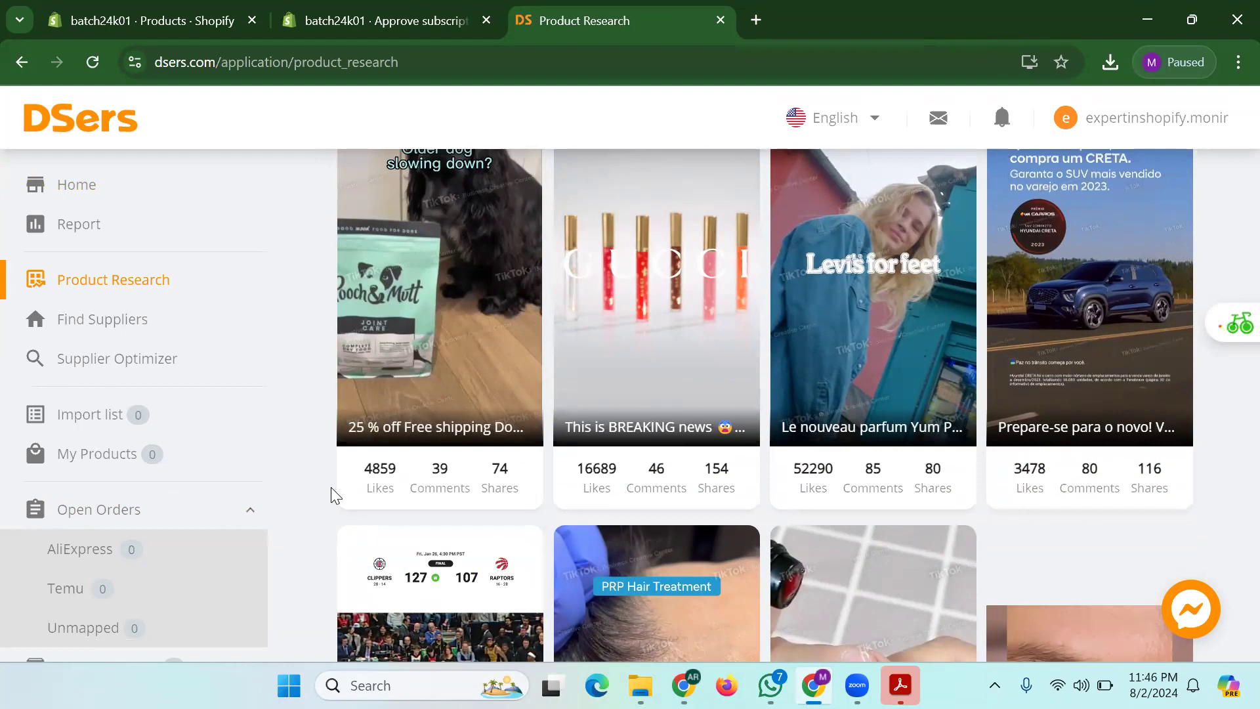
scroll(1008, 417, "up", 5)
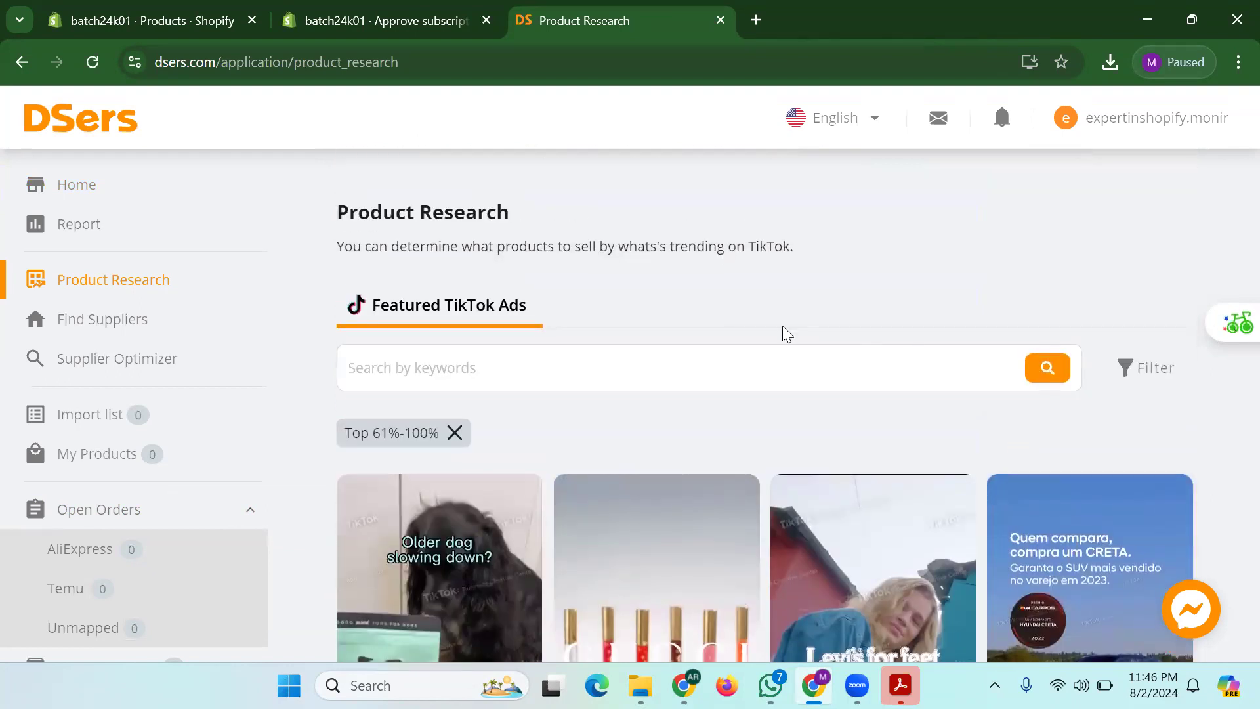
Keep United States and tick Pets, Beauty & Personal Care and Sports & Outdoor in the ad filter, then confirm.
left_click(1128, 367)
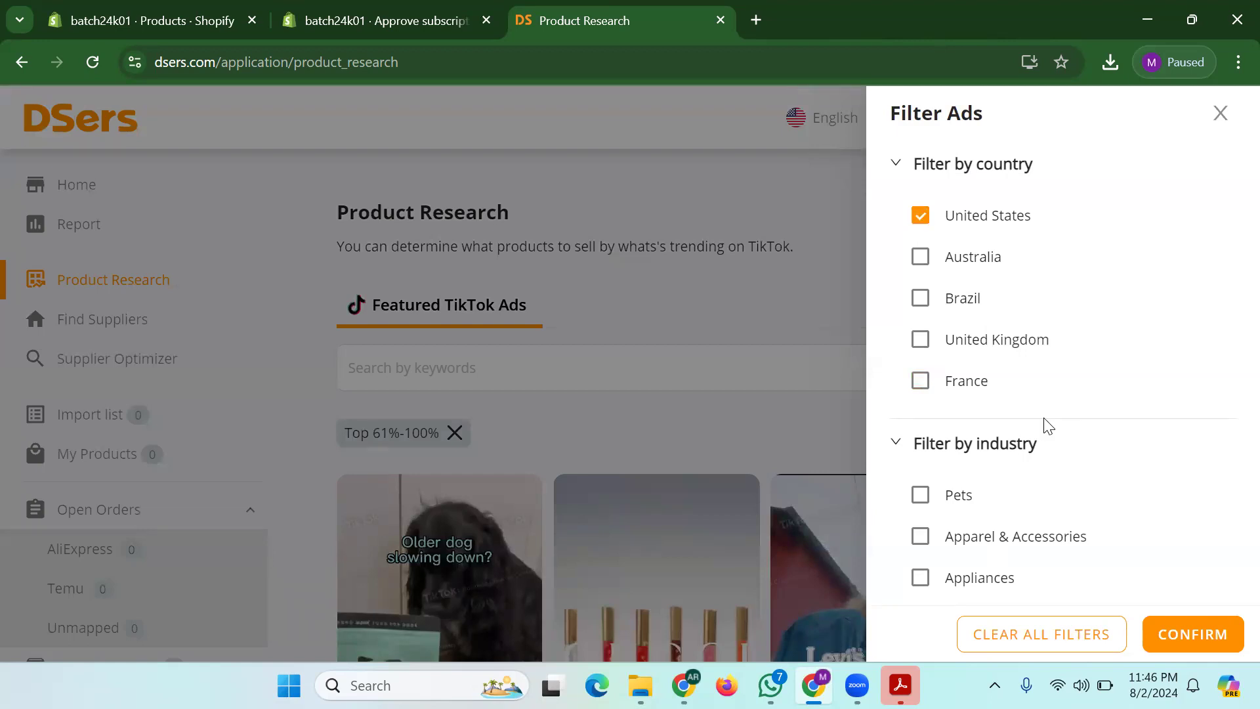
scroll(1046, 422, "down", 3)
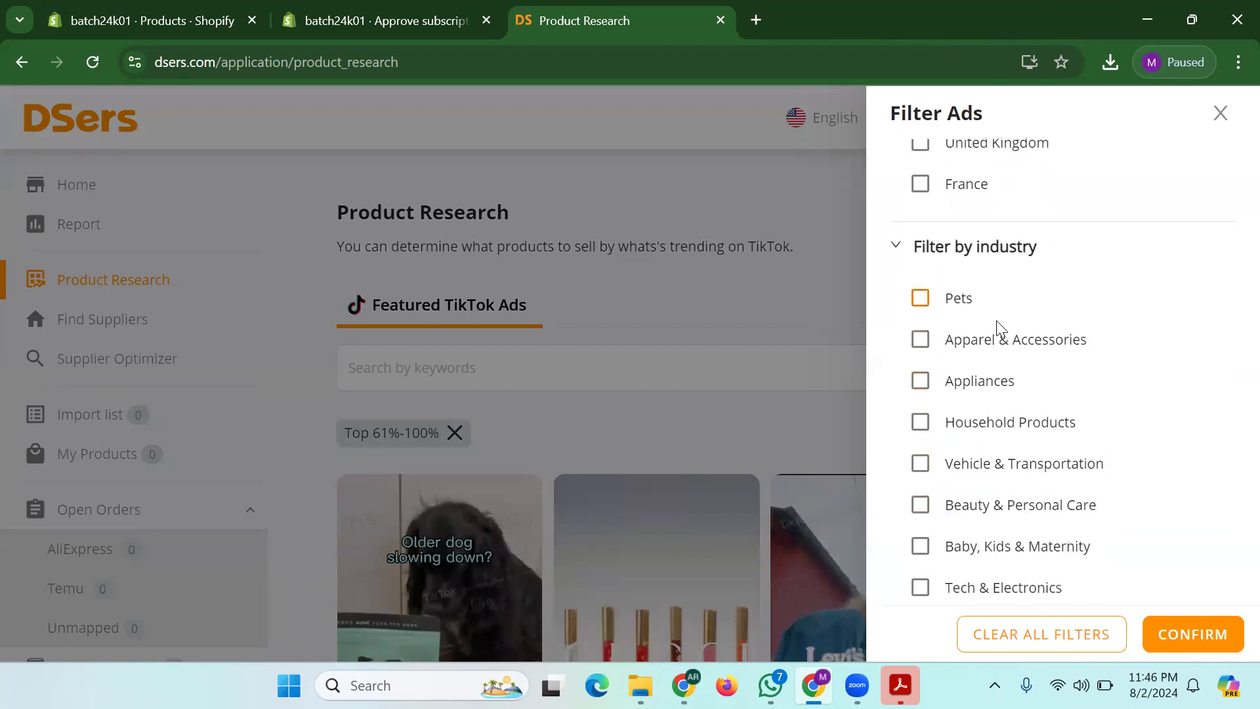
scroll(984, 387, "down", 2)
scroll(967, 478, "down", 2)
scroll(1038, 431, "up", 5)
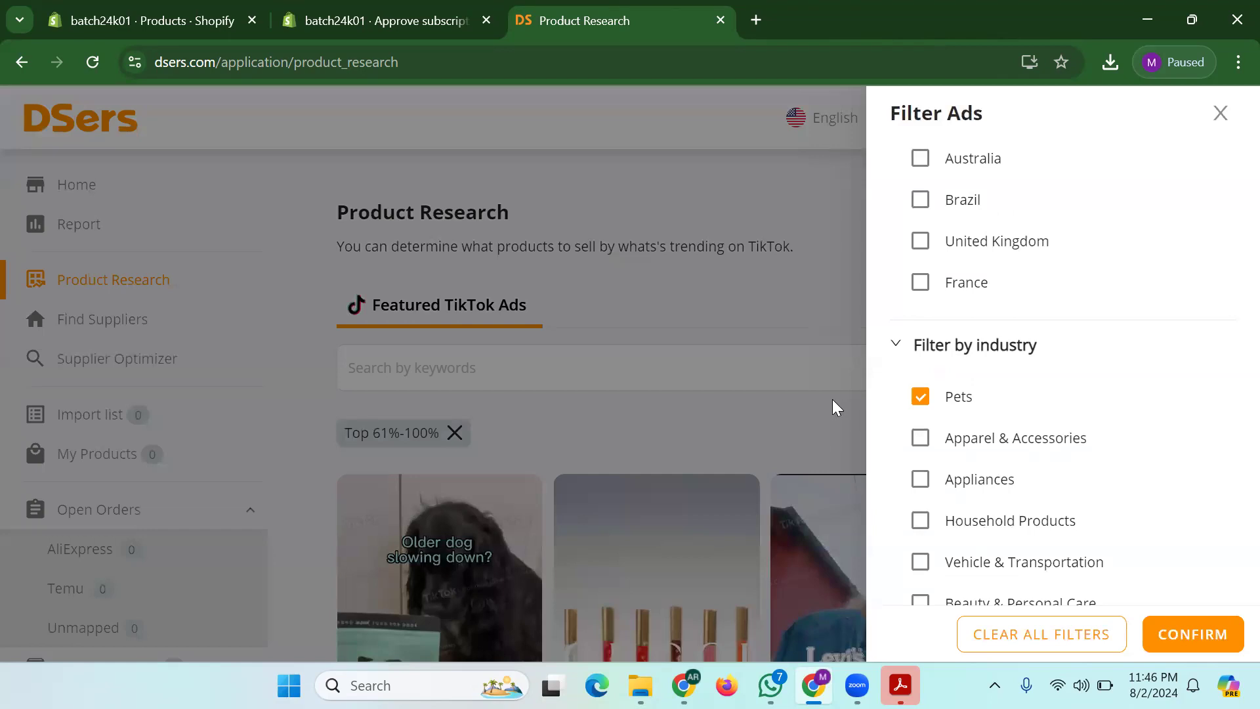
scroll(1054, 504, "down", 1)
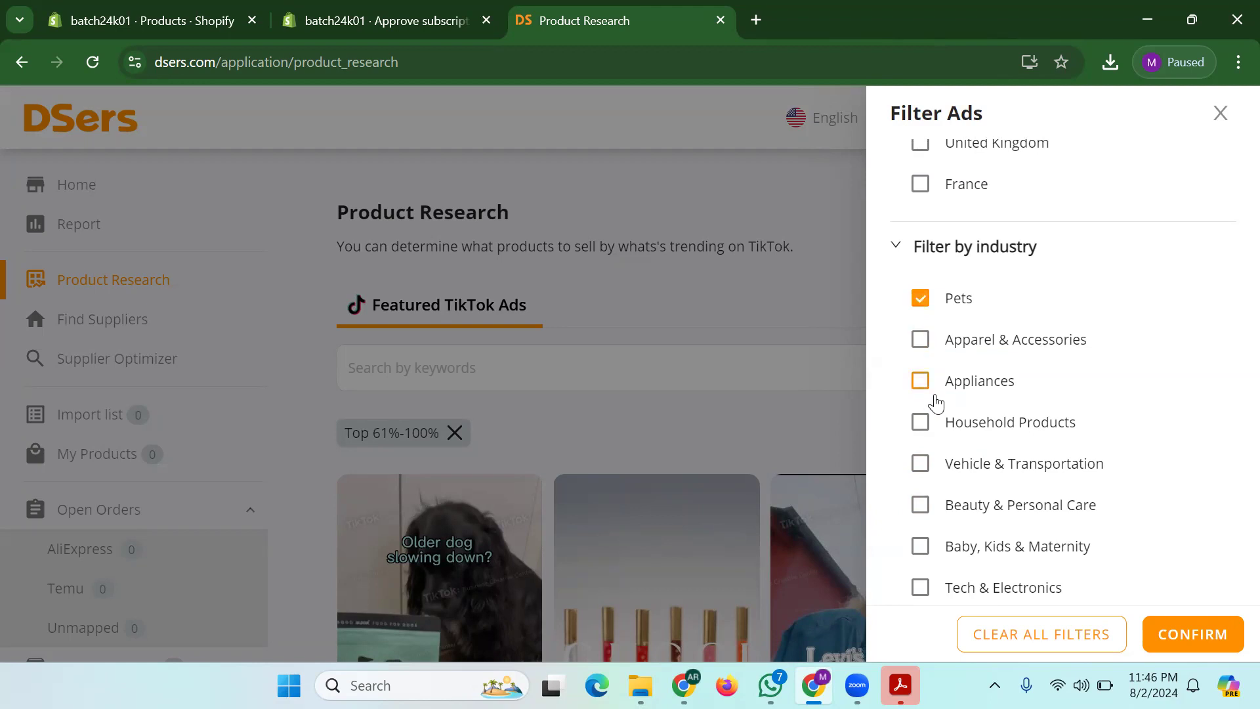
scroll(920, 509, "down", 1)
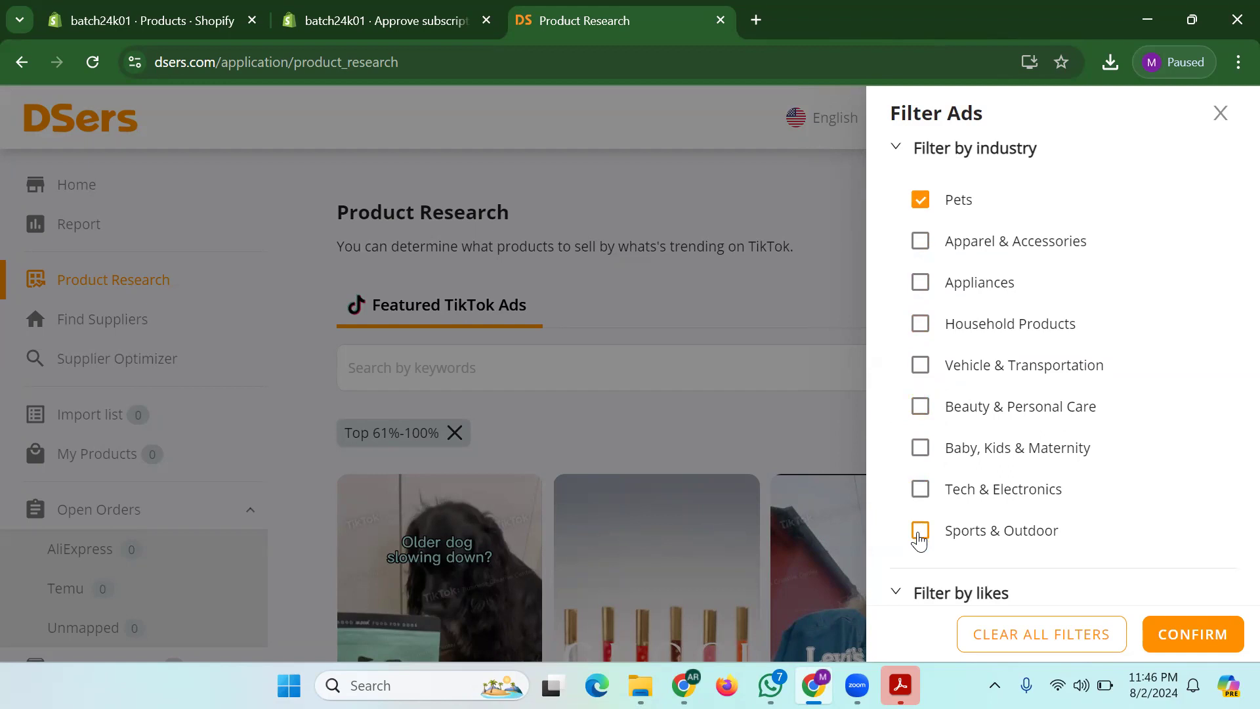
left_click(919, 533)
left_click(1194, 634)
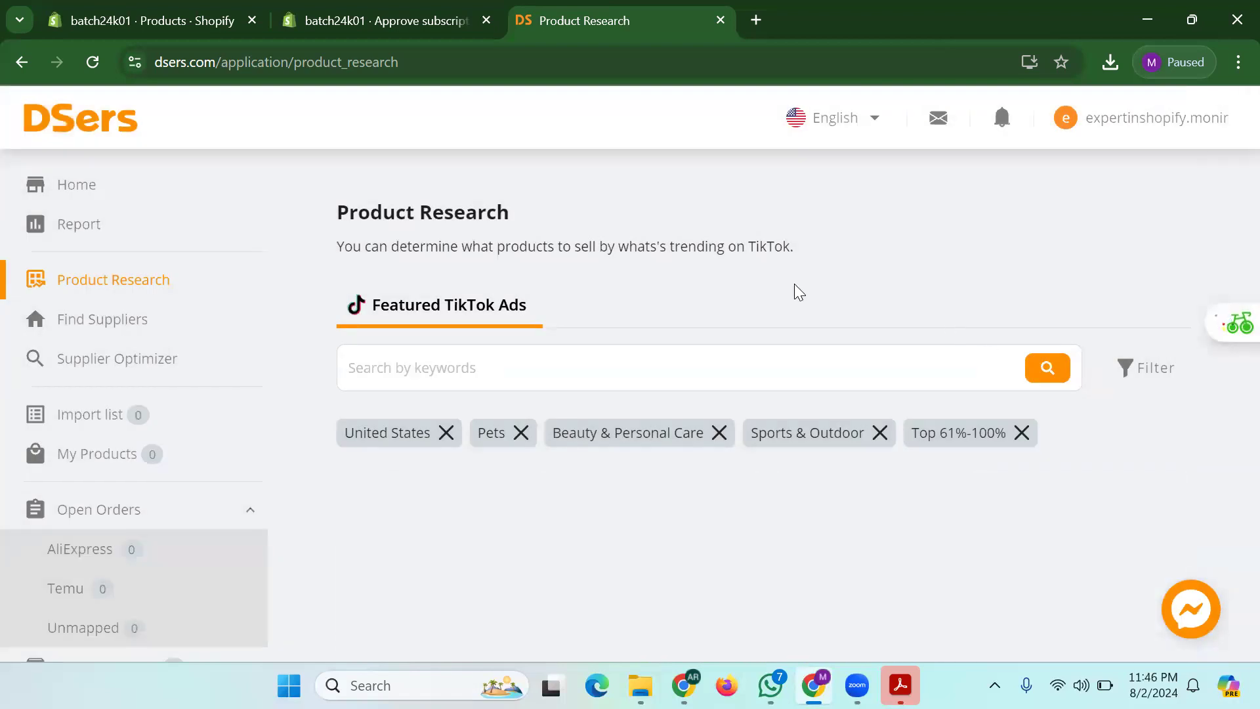
Scroll through the filtered pet ad cards.
scroll(791, 279, "down", 4)
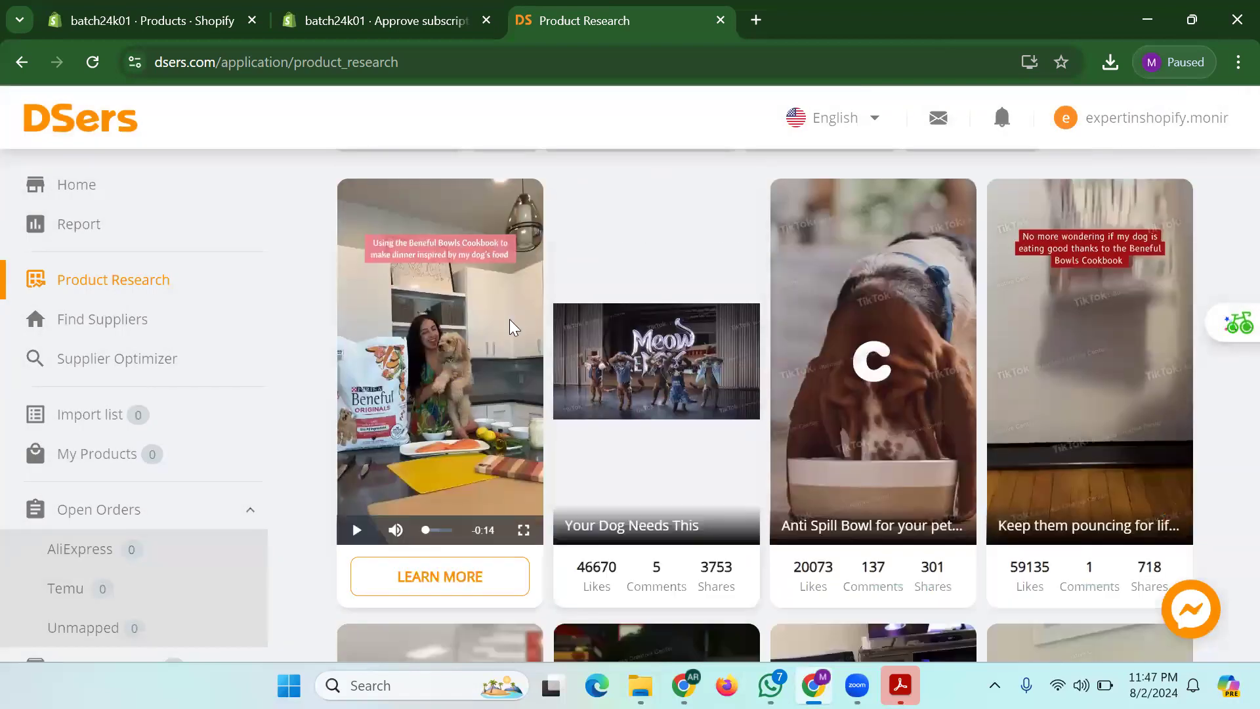
scroll(969, 301, "down", 1)
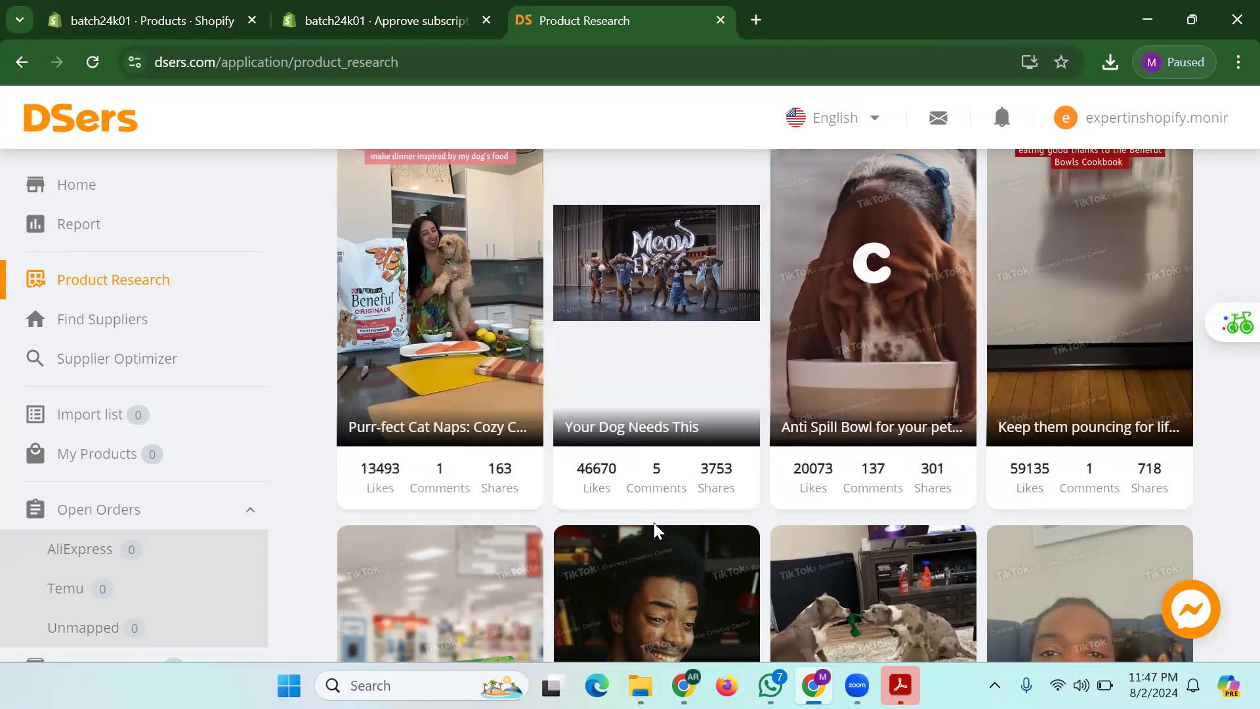
scroll(1234, 474, "down", 3)
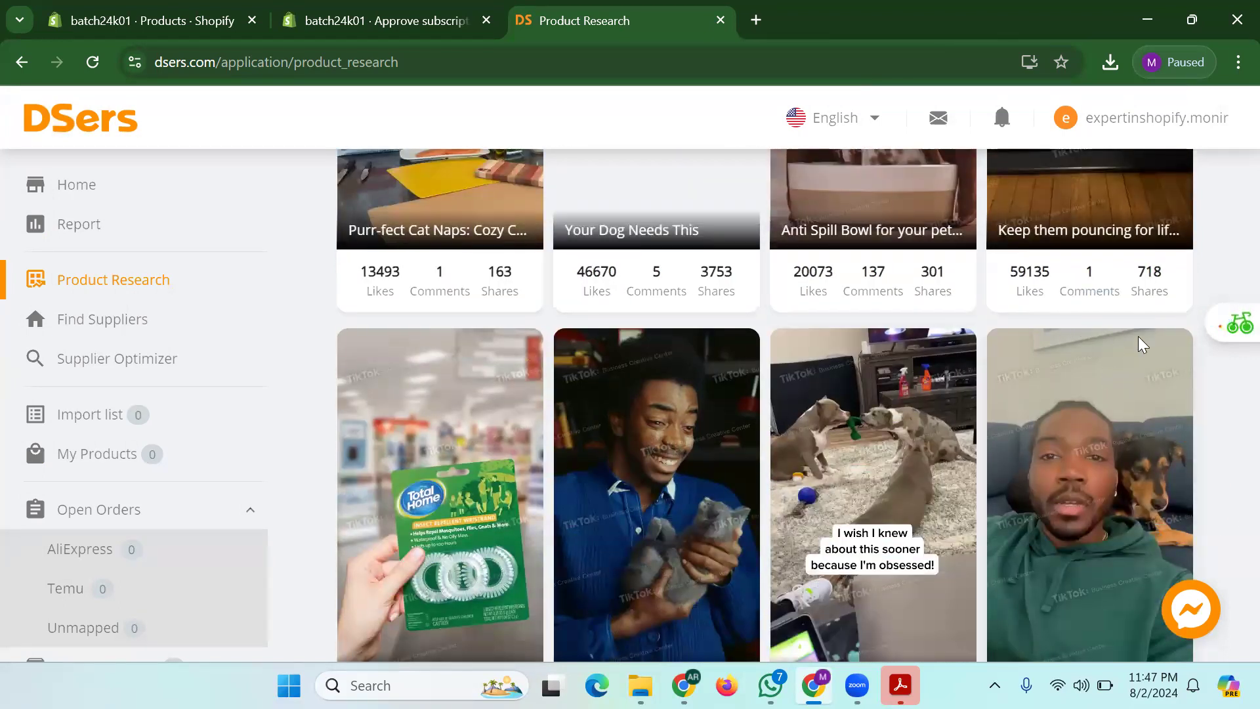
scroll(634, 394, "down", 4)
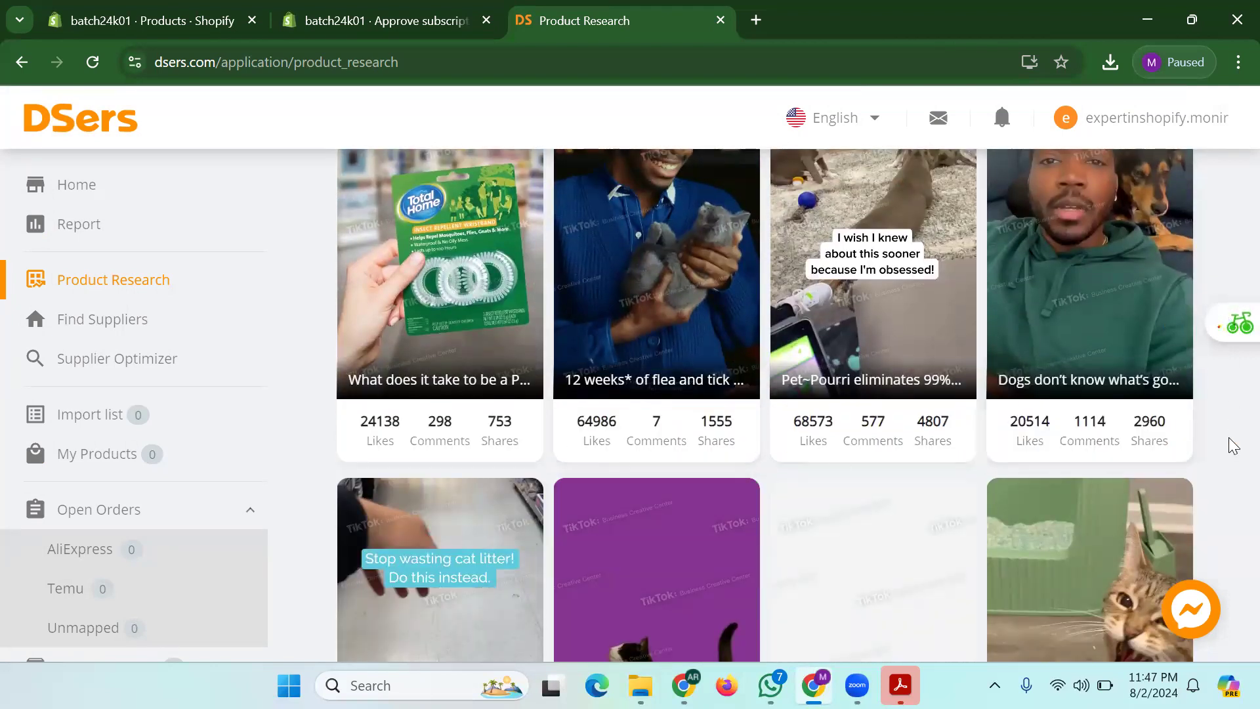
scroll(1226, 439, "up", 5)
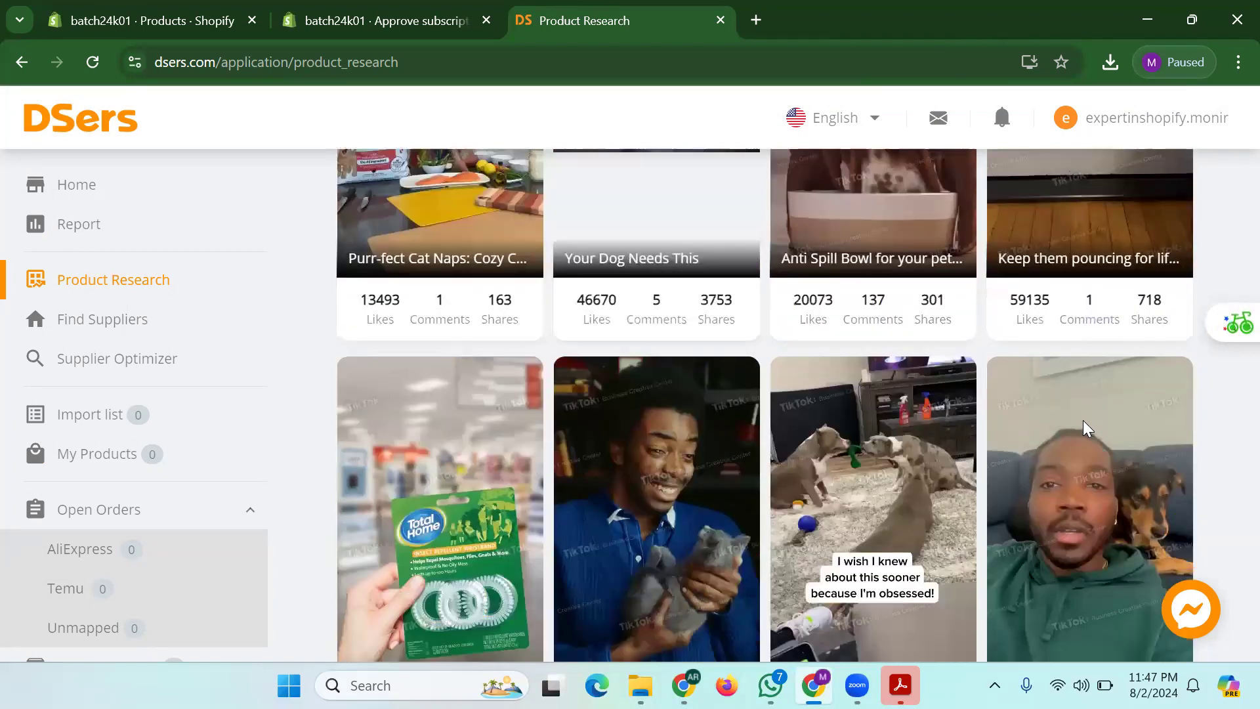
scroll(1083, 420, "down", 3)
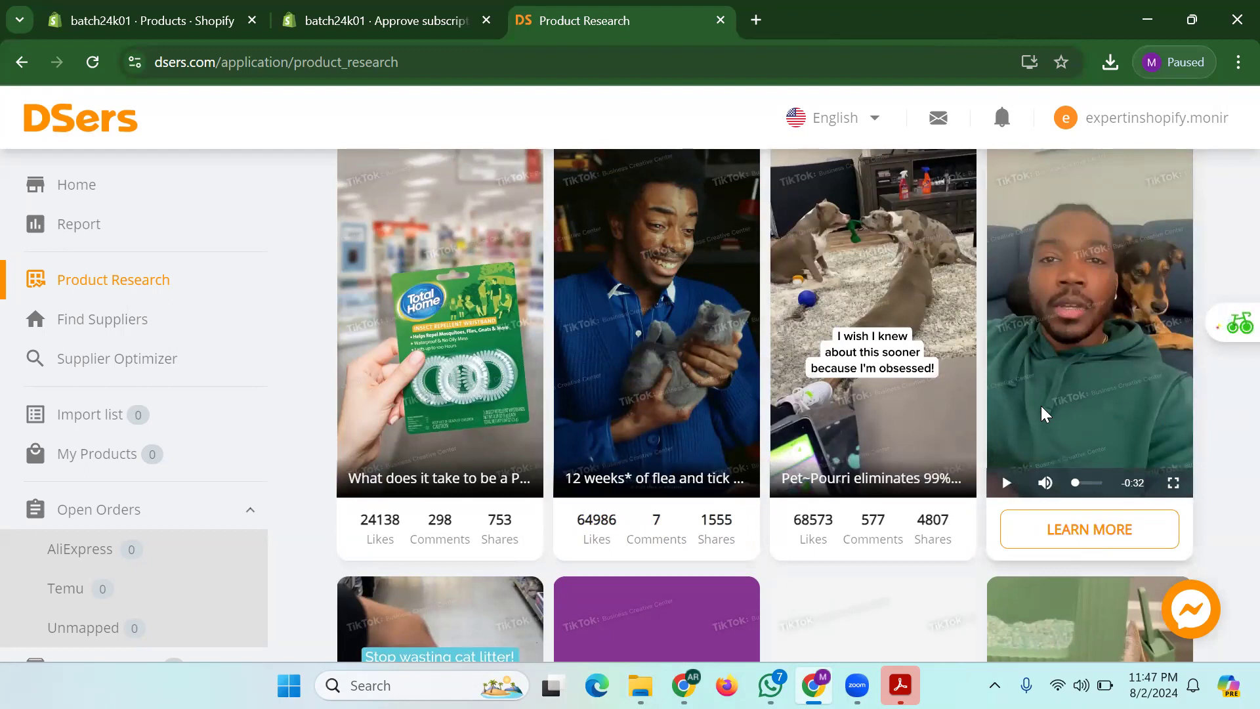
Play the Pet-Pourri ad video and review its details: 68573 likes, 577 comments, 4807 shares.
mouse_move(884, 543)
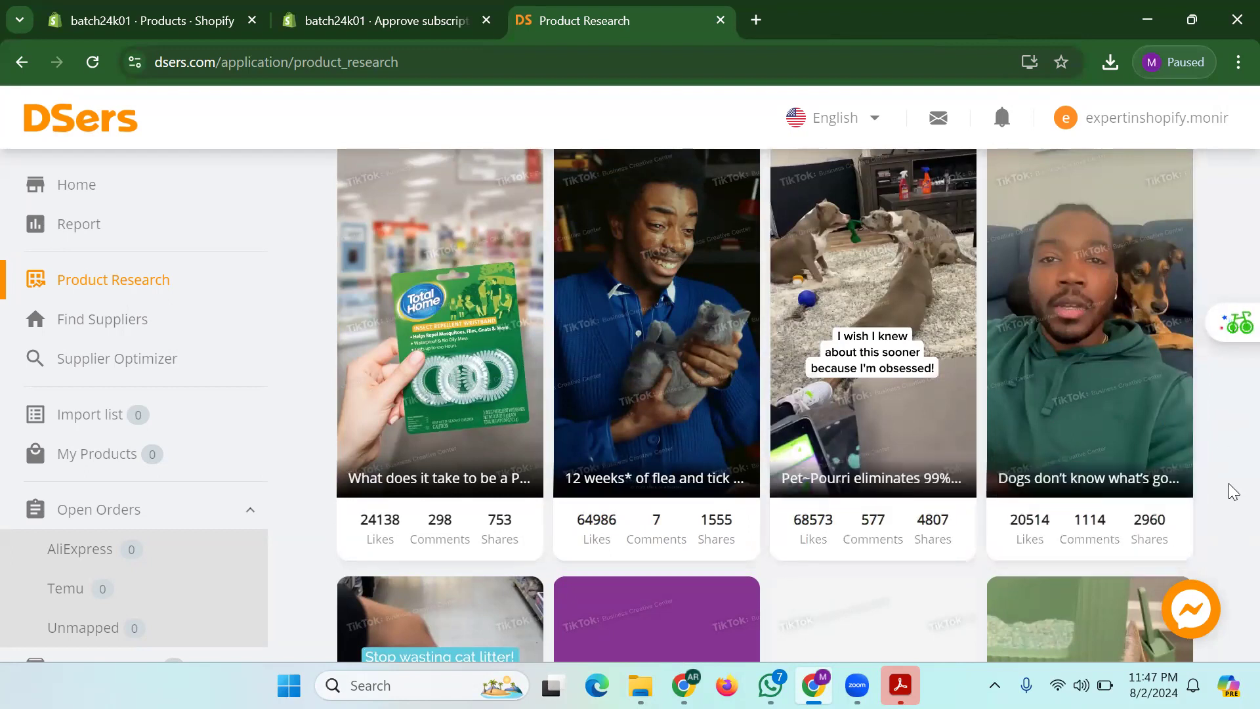
scroll(1229, 483, "up", 1)
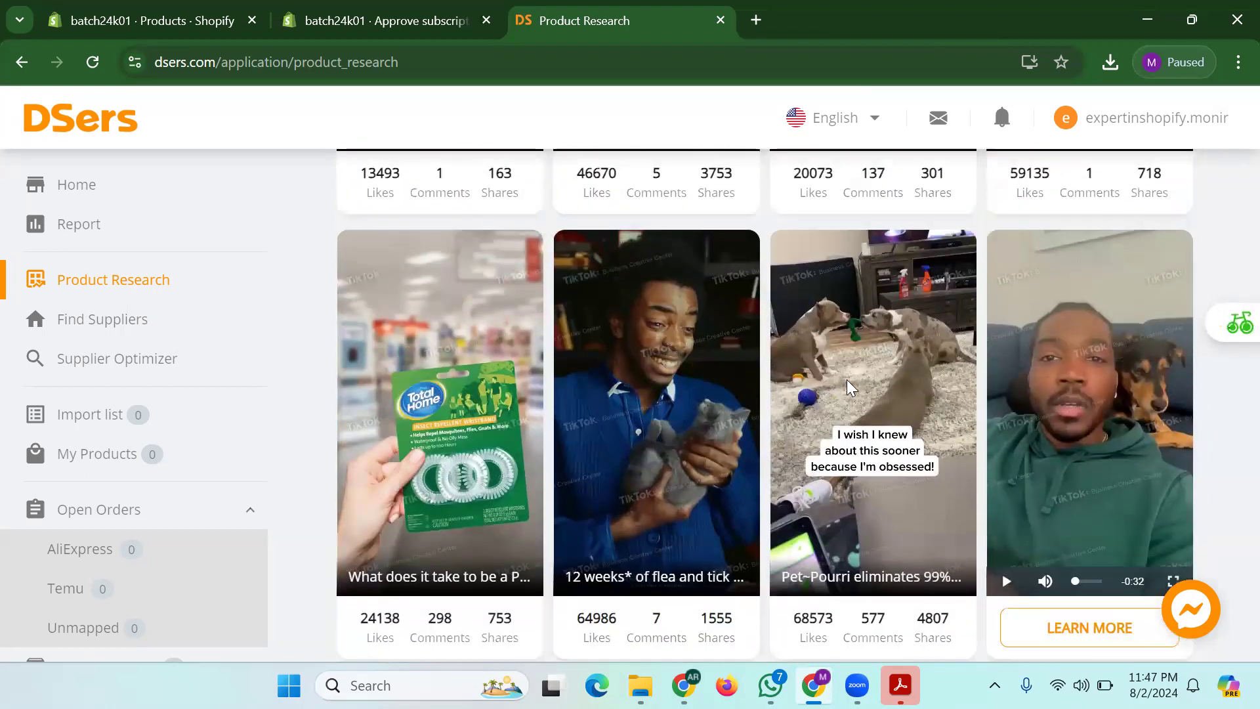
mouse_move(859, 357)
left_click(869, 380)
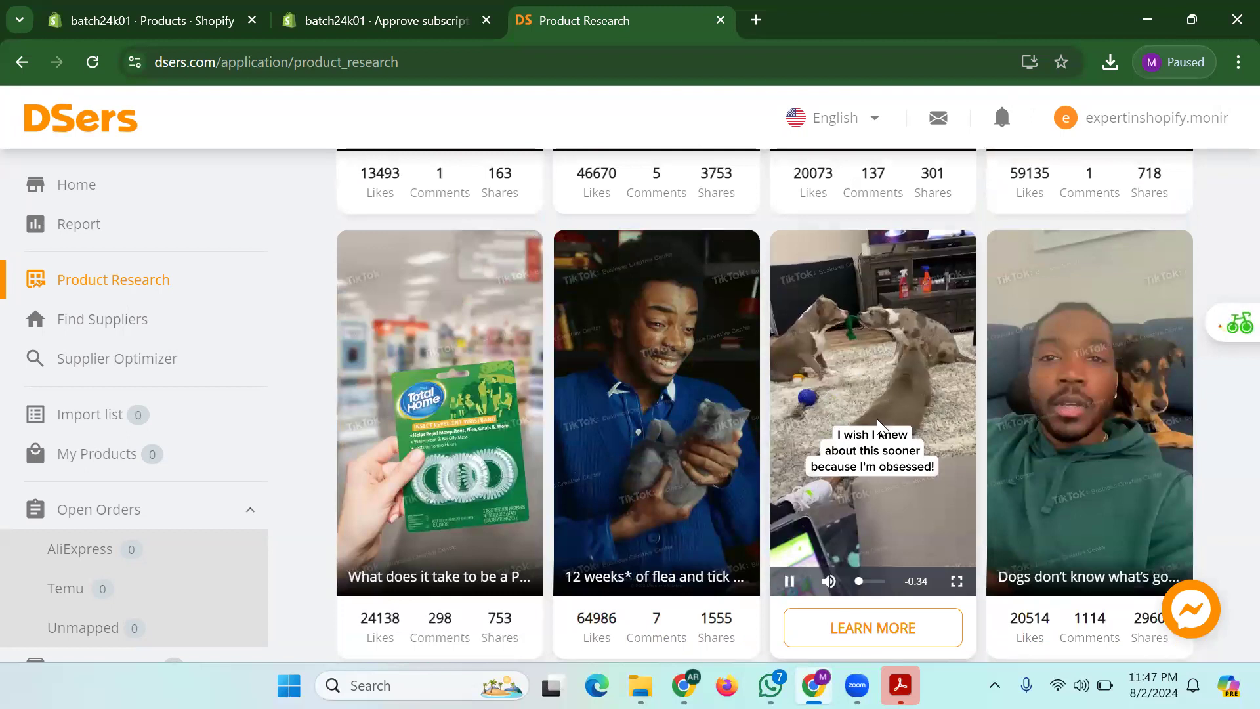
scroll(849, 376, "down", 1)
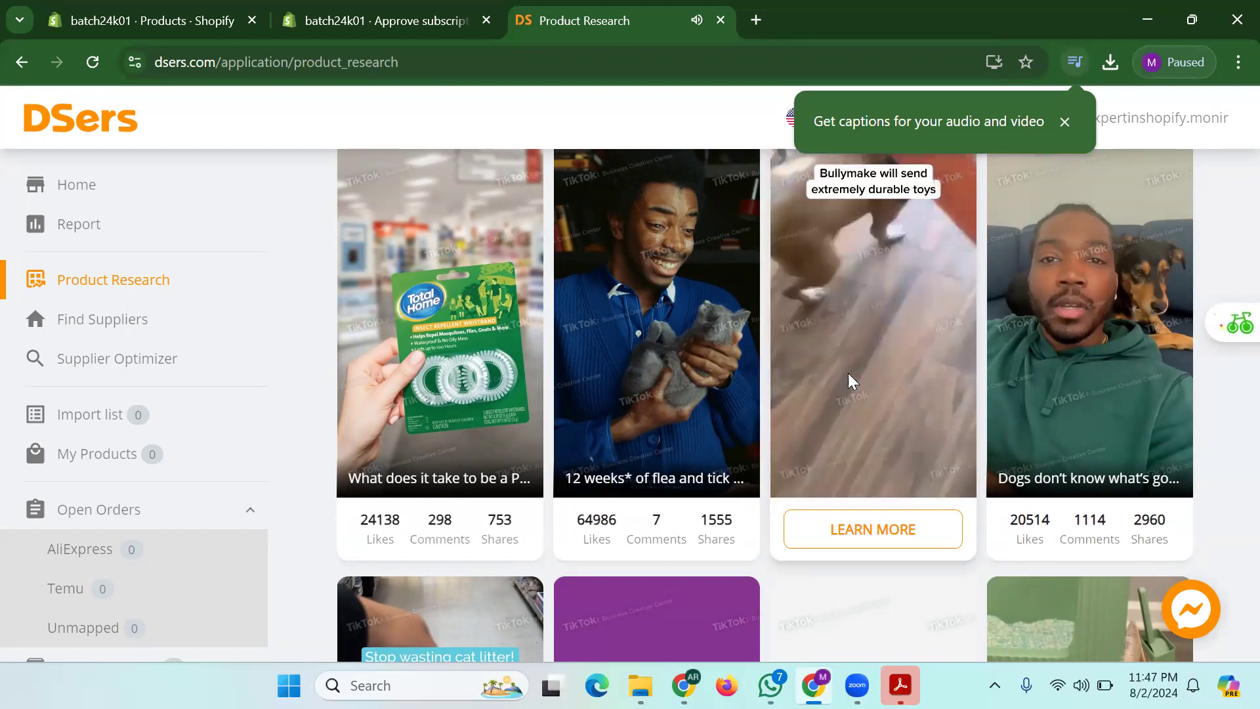
scroll(846, 377, "up", 1)
scroll(853, 435, "down", 1)
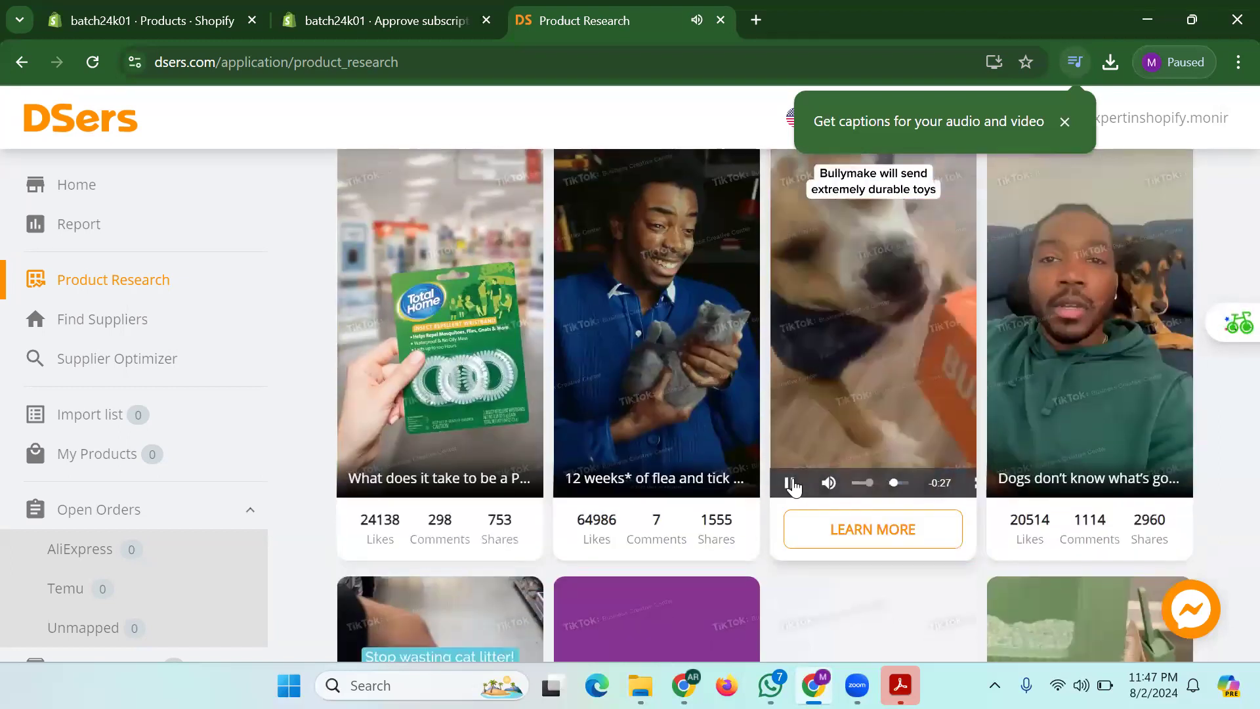
scroll(867, 394, "up", 2)
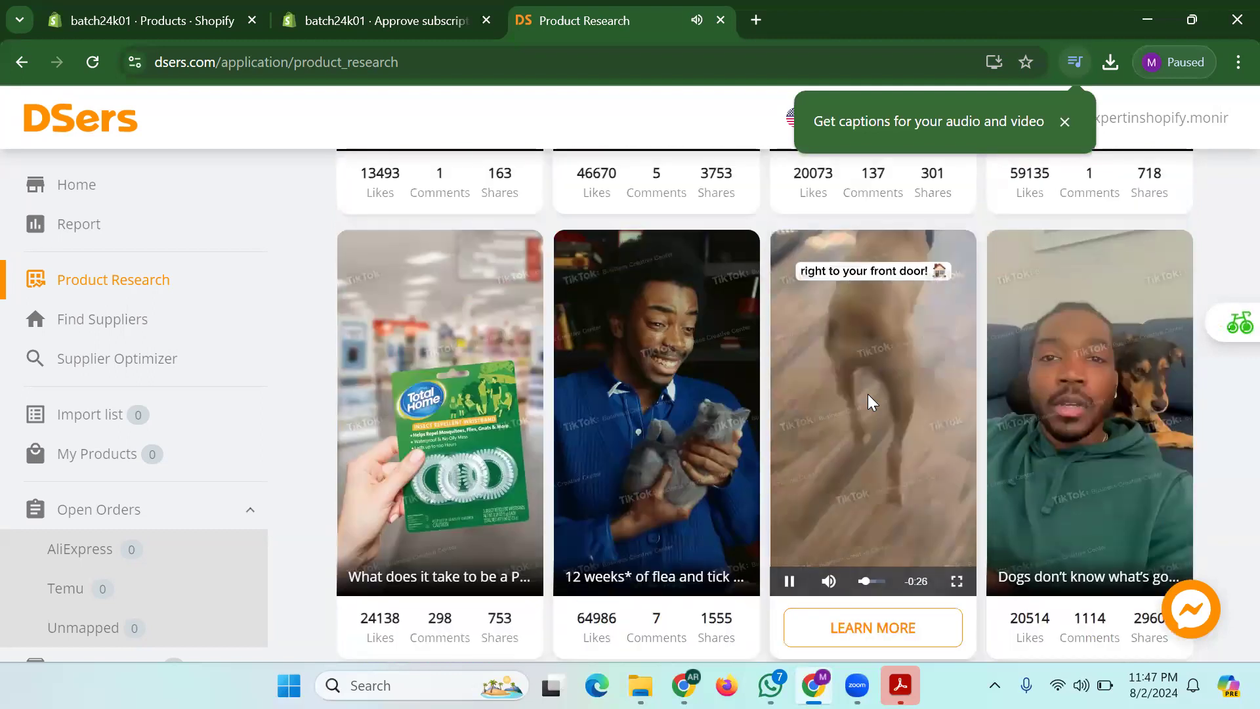
scroll(834, 440, "down", 3)
left_click(791, 387)
left_click(876, 423)
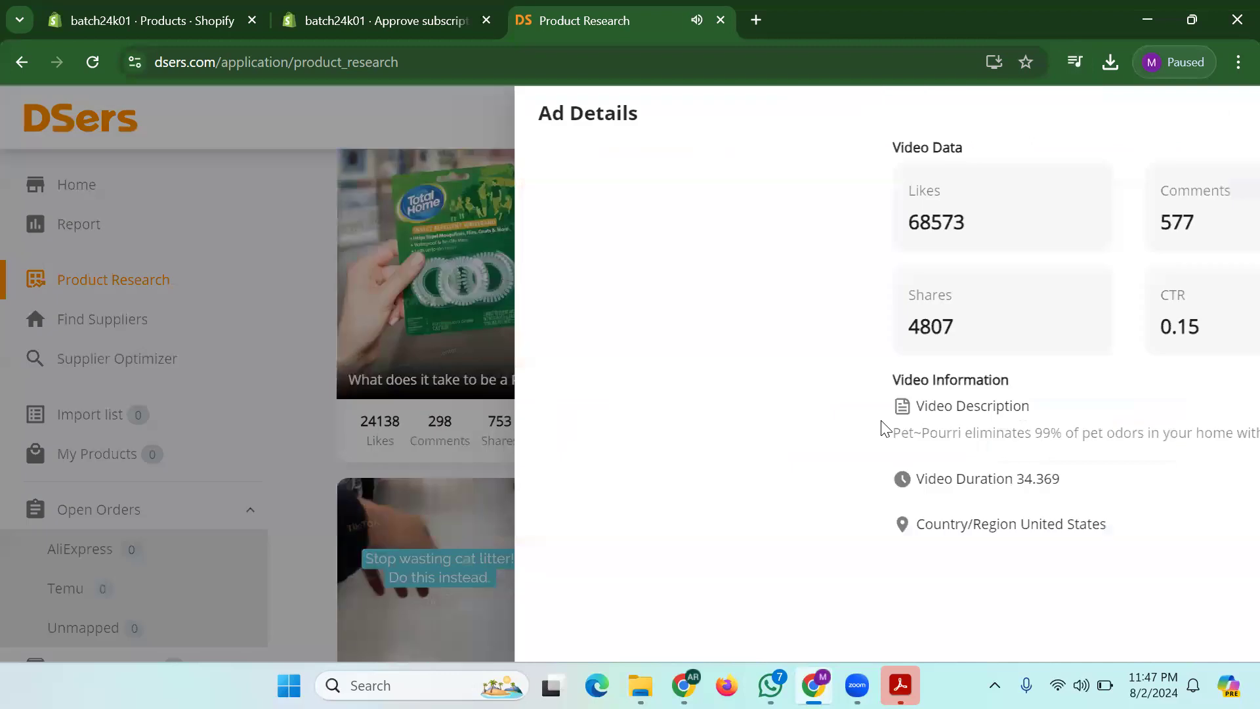
scroll(873, 374, "down", 2)
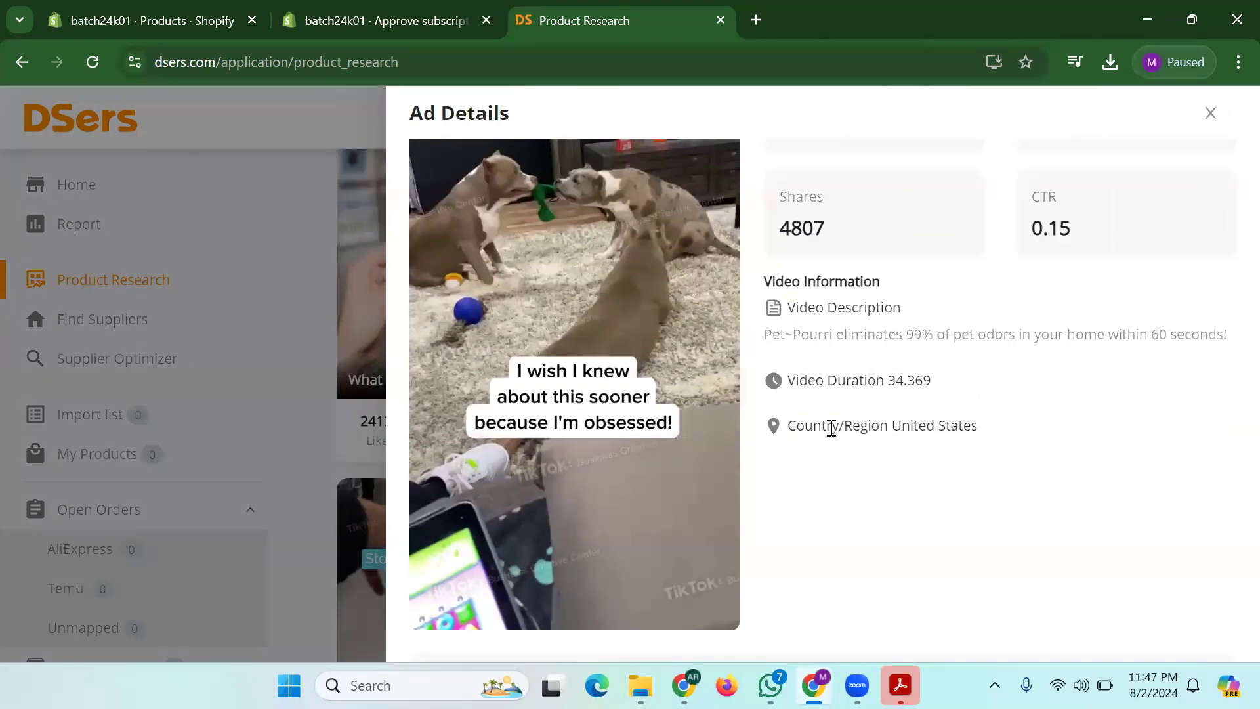
scroll(831, 428, "down", 5)
scroll(605, 420, "down", 2)
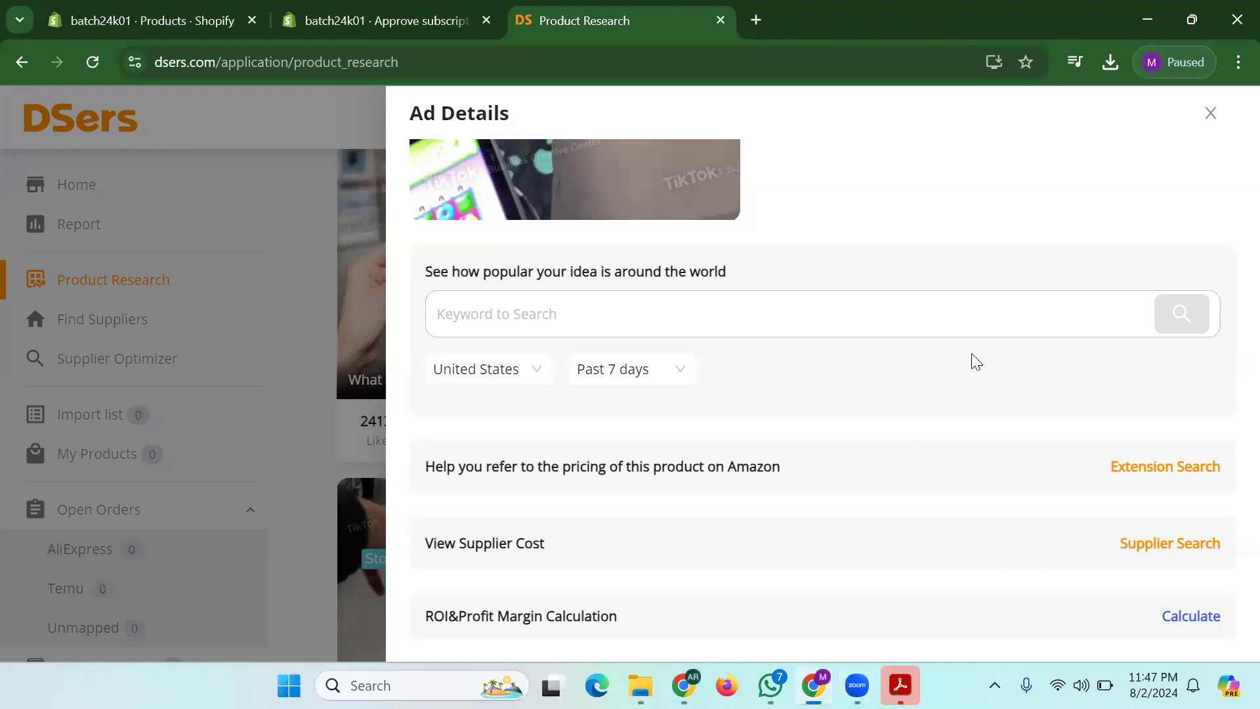
scroll(973, 361, "up", 8)
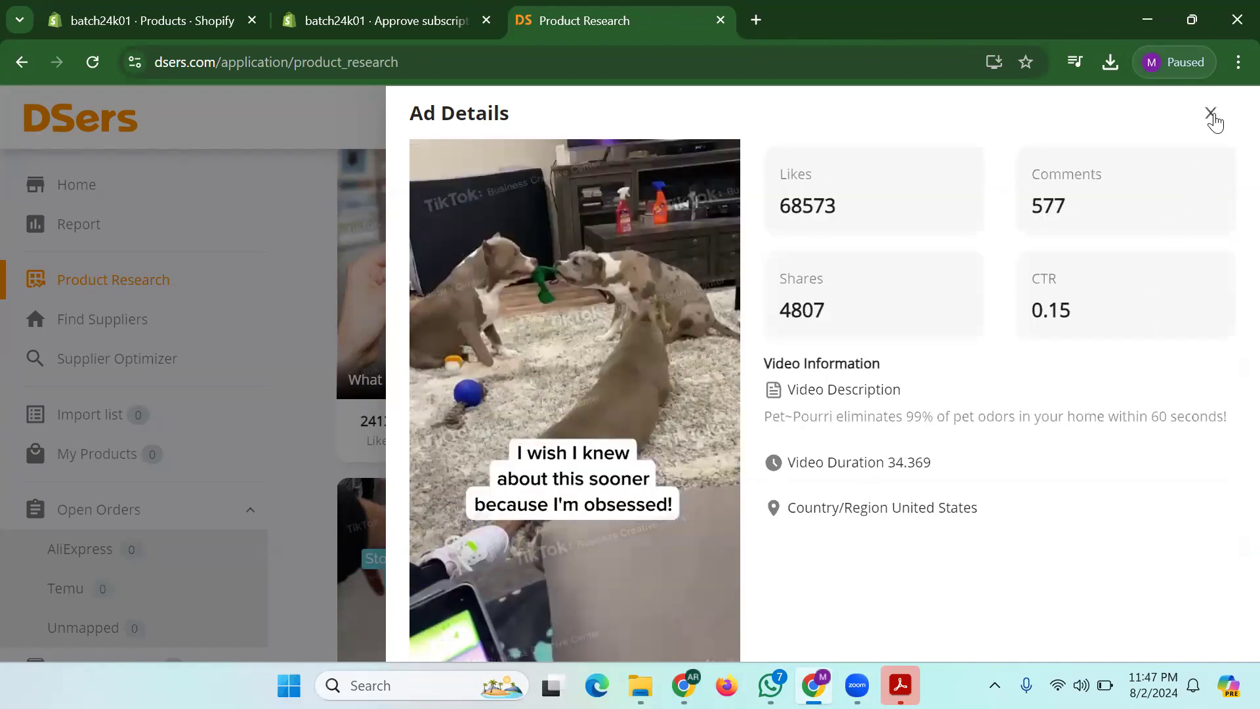
left_click(1216, 116)
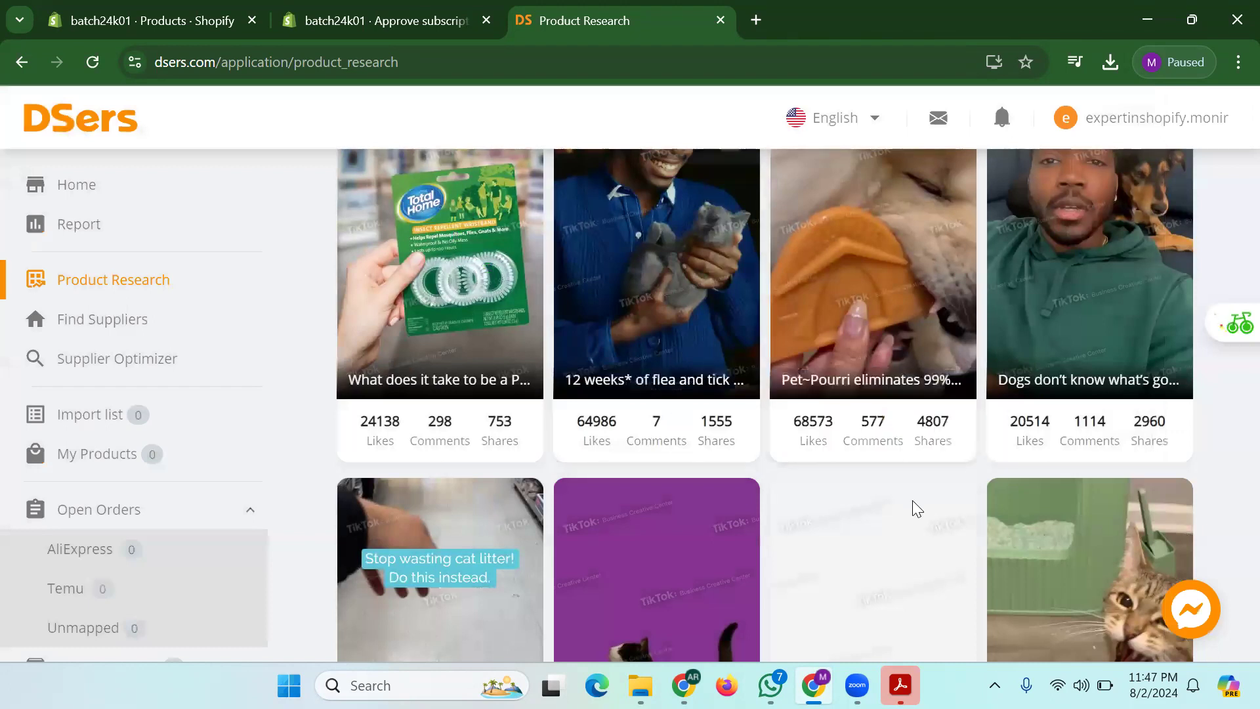
scroll(912, 500, "up", 10)
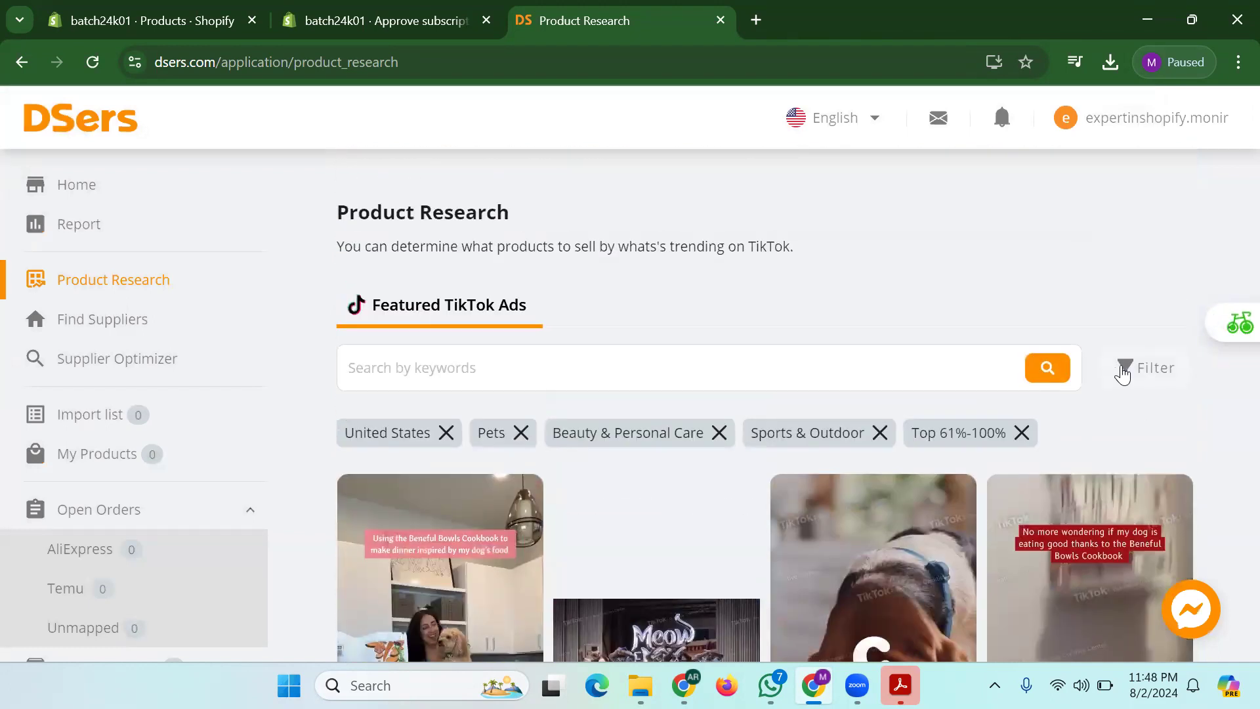
left_click(1150, 369)
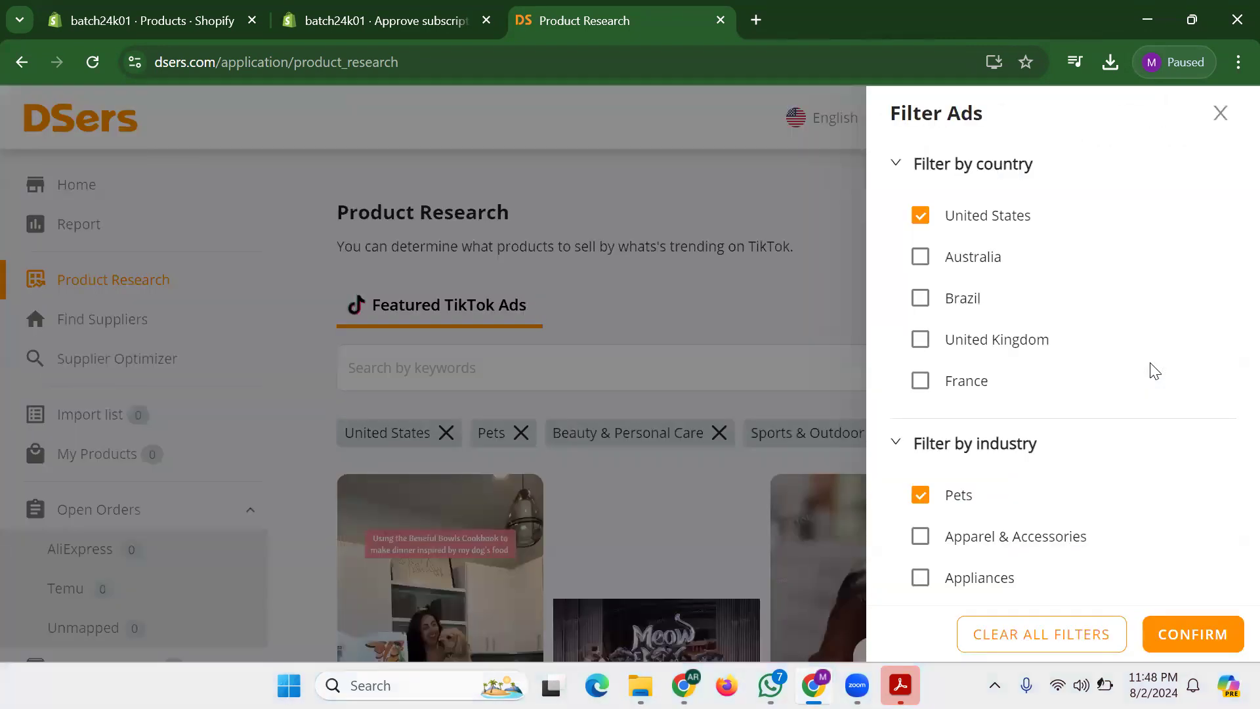
left_click(1220, 112)
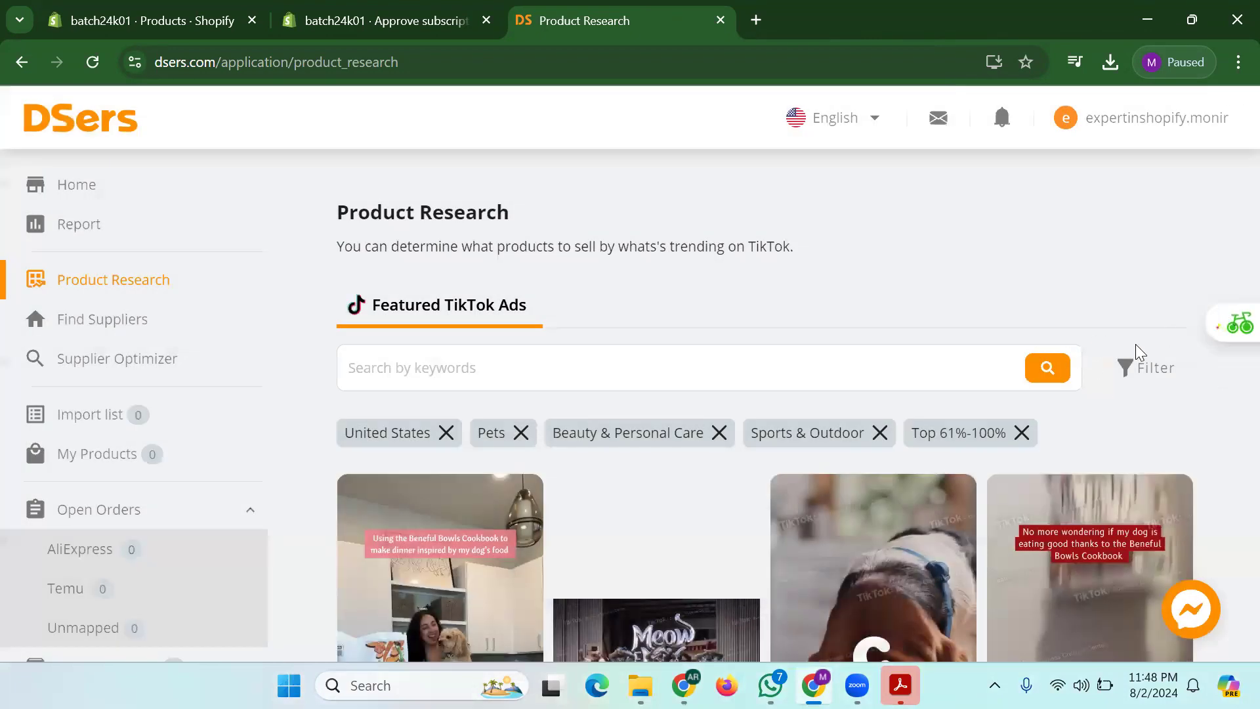
scroll(1079, 387, "down", 5)
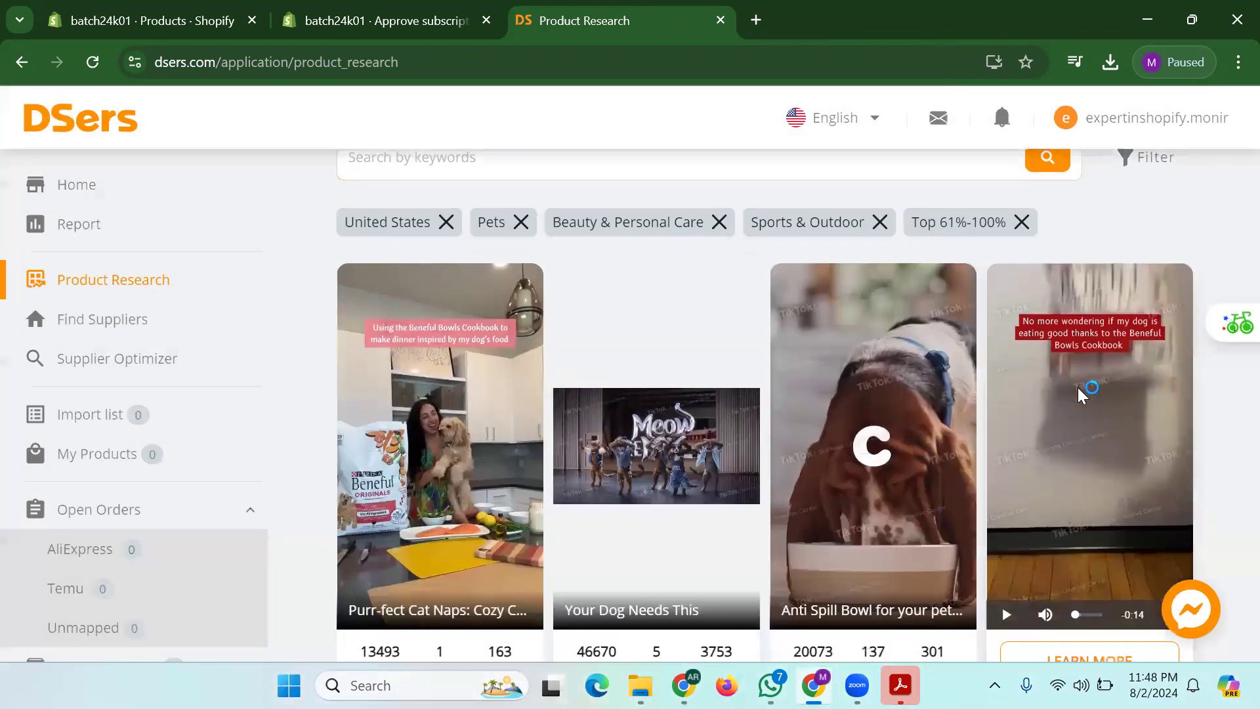
scroll(1078, 389, "down", 3)
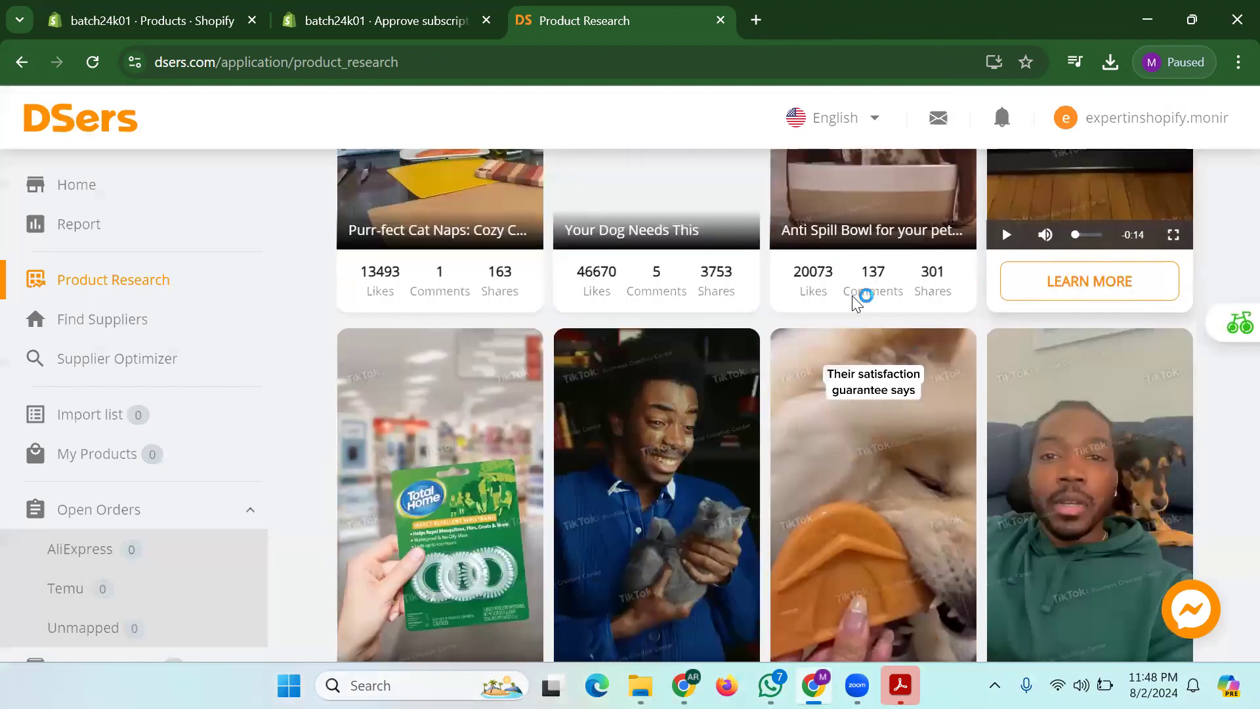
scroll(859, 328, "down", 2)
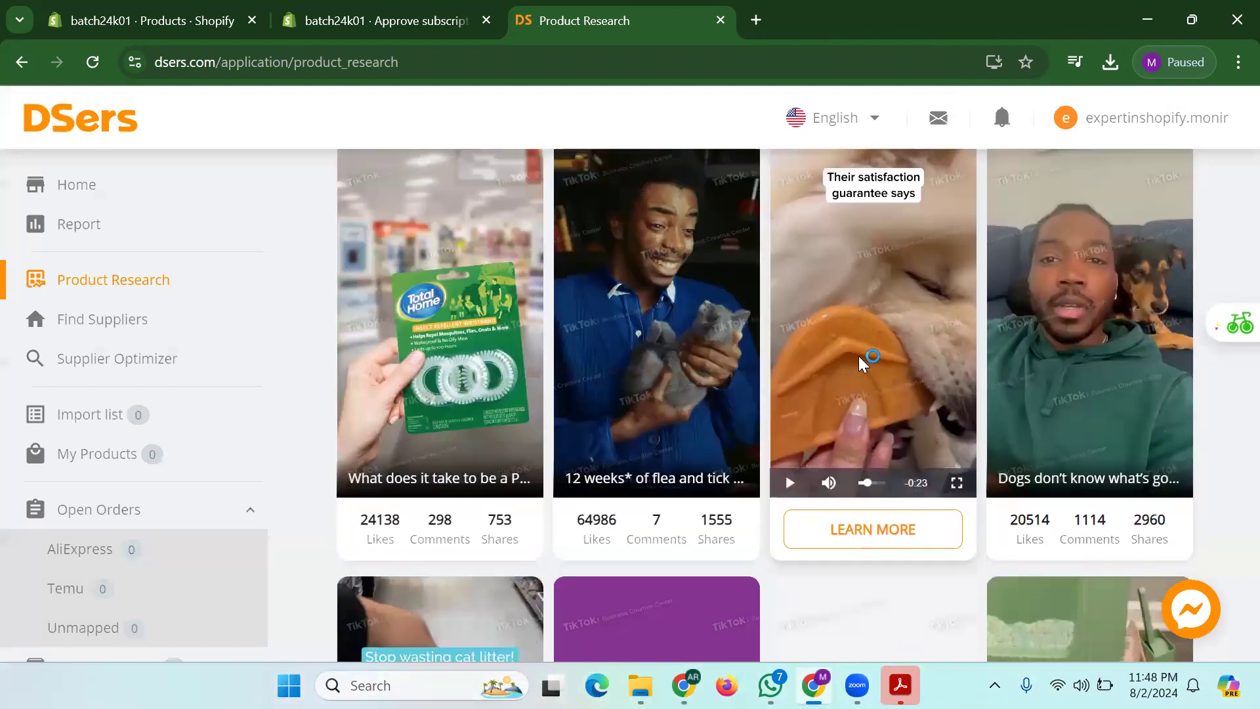
scroll(857, 356, "down", 5)
scroll(856, 356, "up", 4)
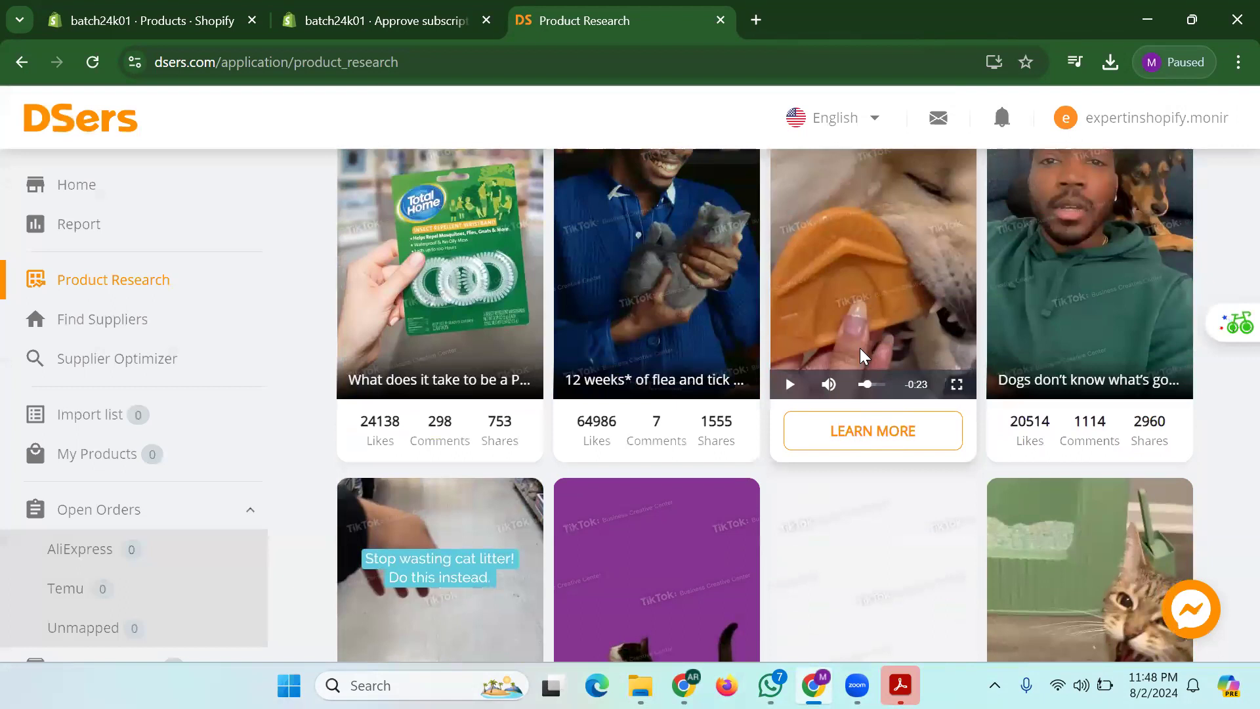
left_click(874, 283)
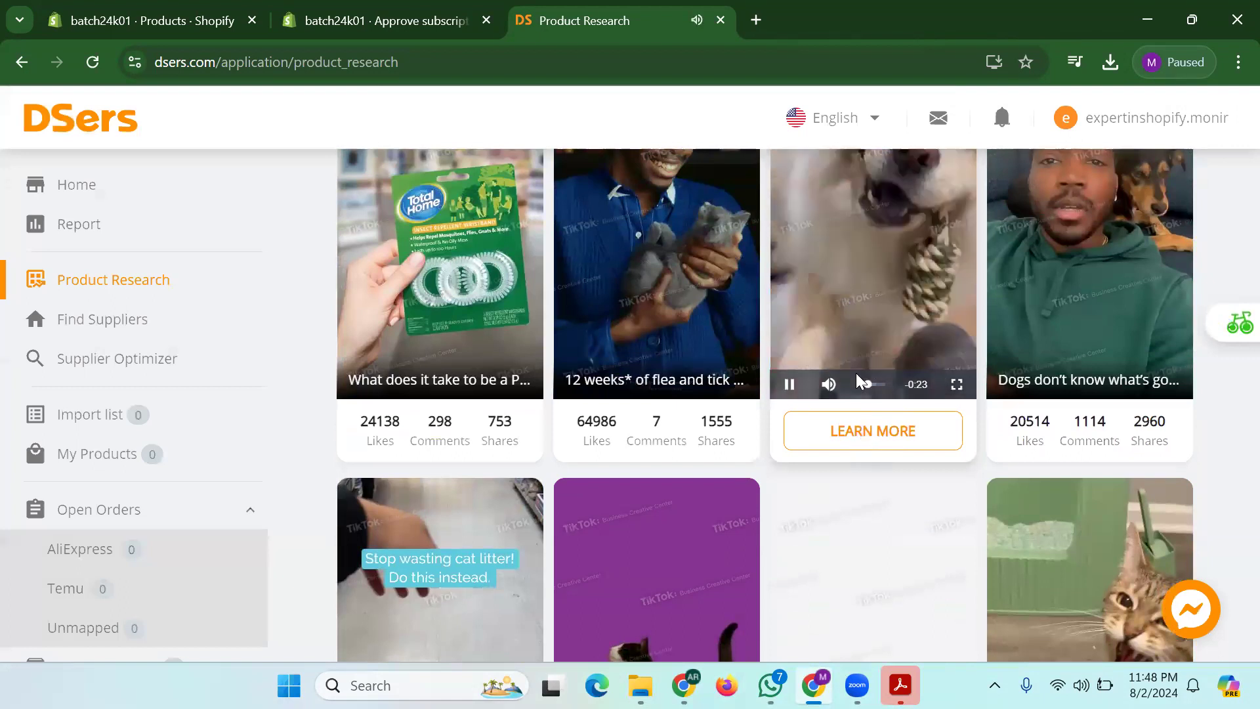
scroll(845, 351, "up", 5)
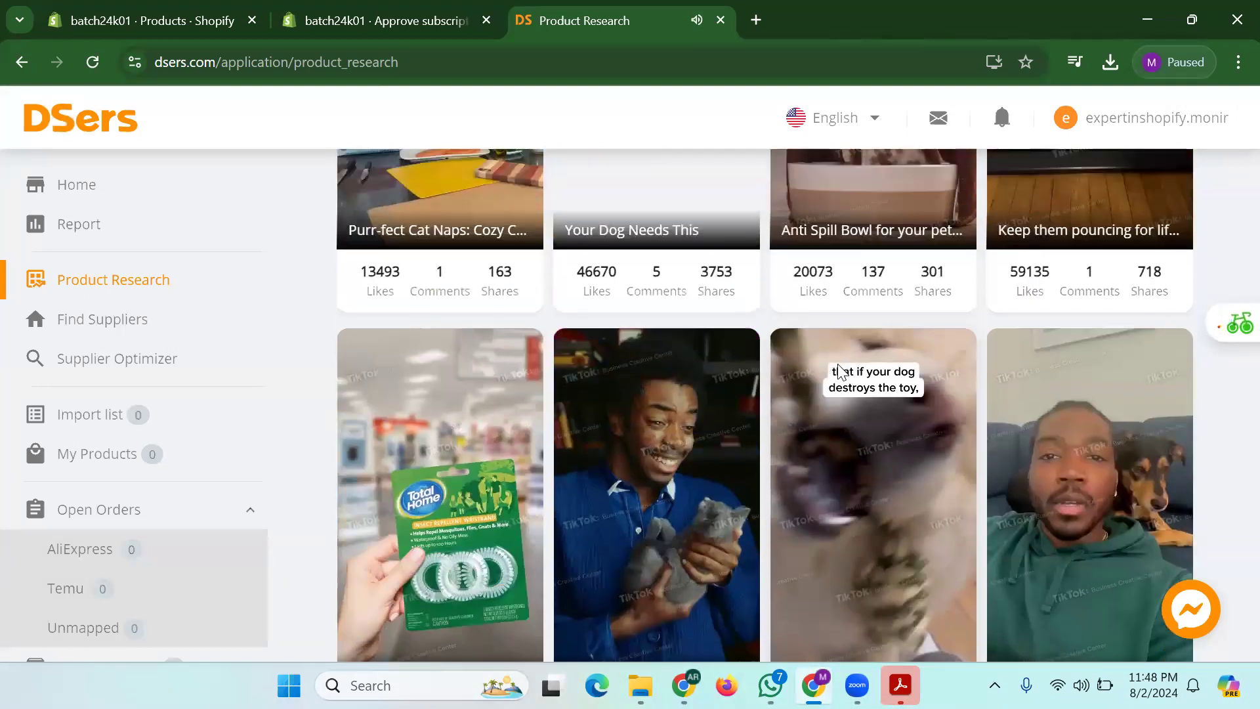
scroll(839, 369, "down", 2)
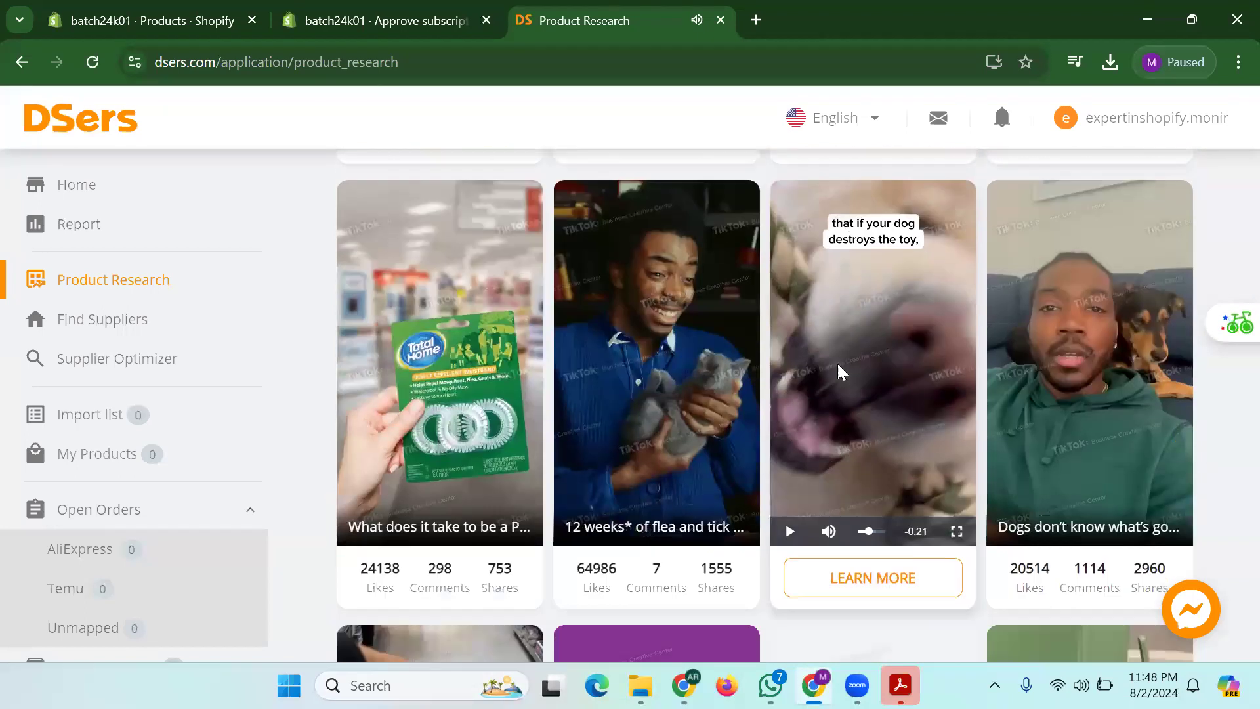
scroll(839, 371, "down", 1)
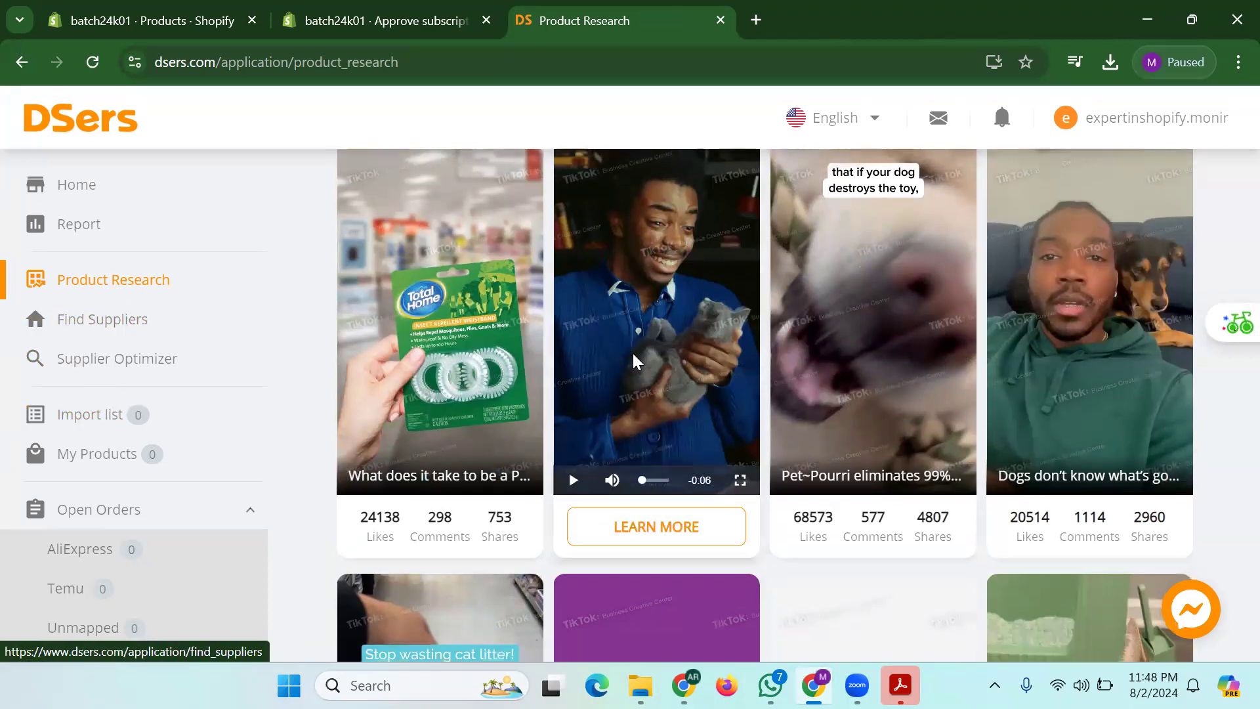
scroll(632, 352, "down", 6)
scroll(925, 404, "down", 6)
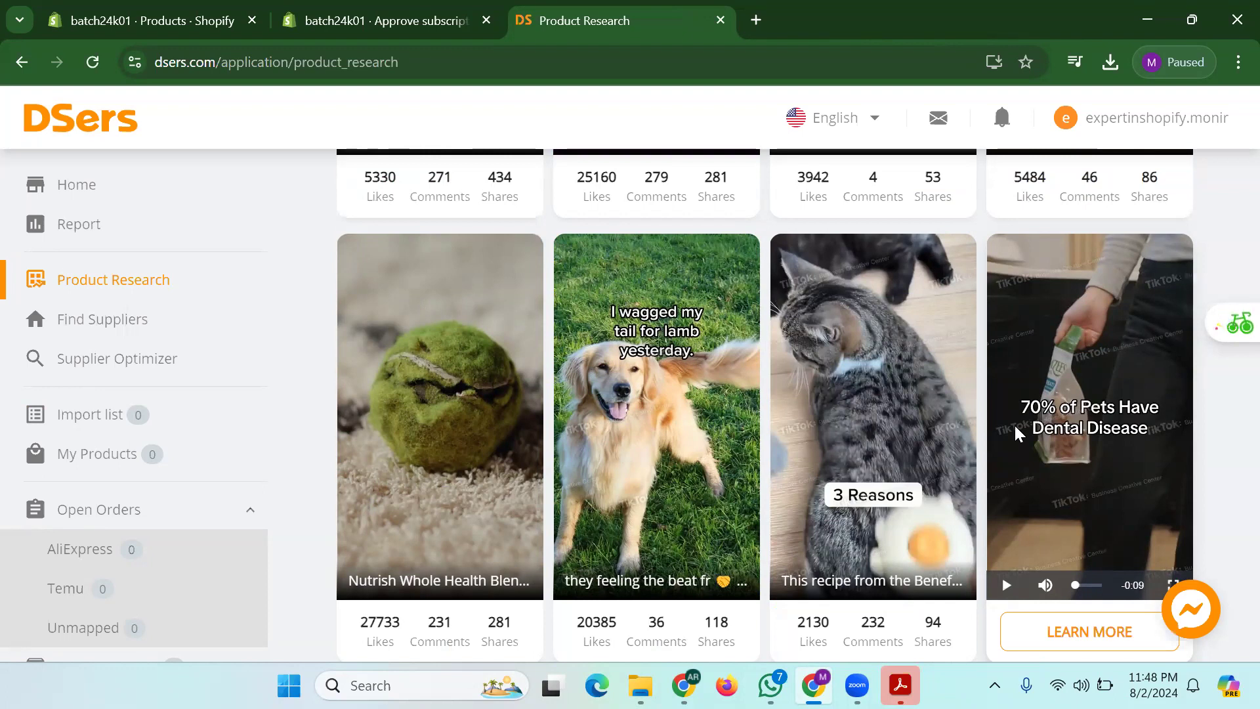
scroll(487, 283, "down", 2)
scroll(487, 283, "down", 5)
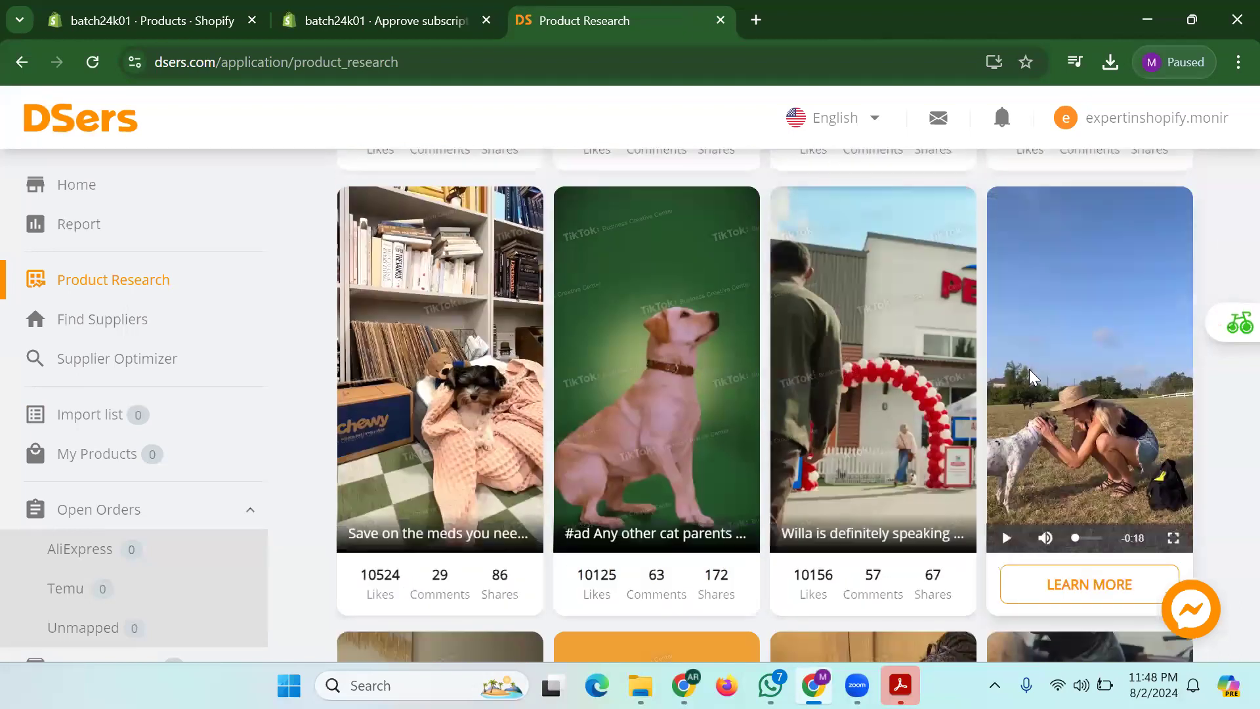
scroll(560, 358, "down", 1)
scroll(560, 366, "down", 2)
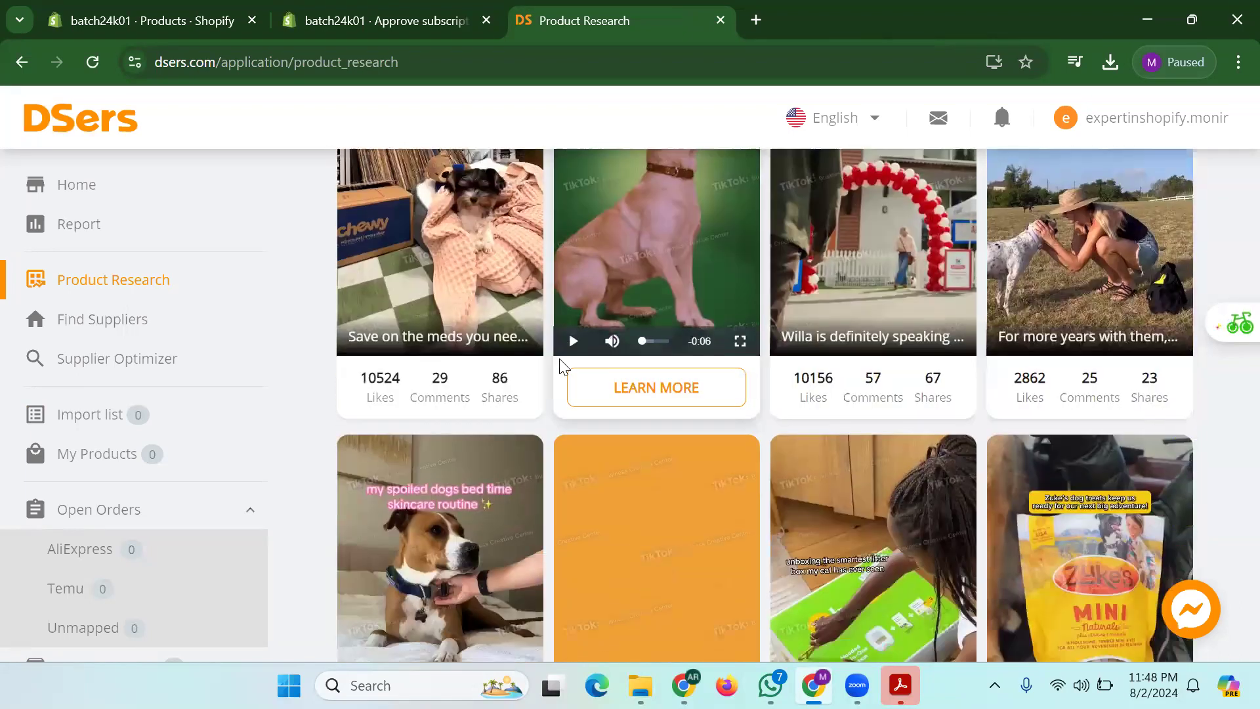
scroll(560, 358, "down", 3)
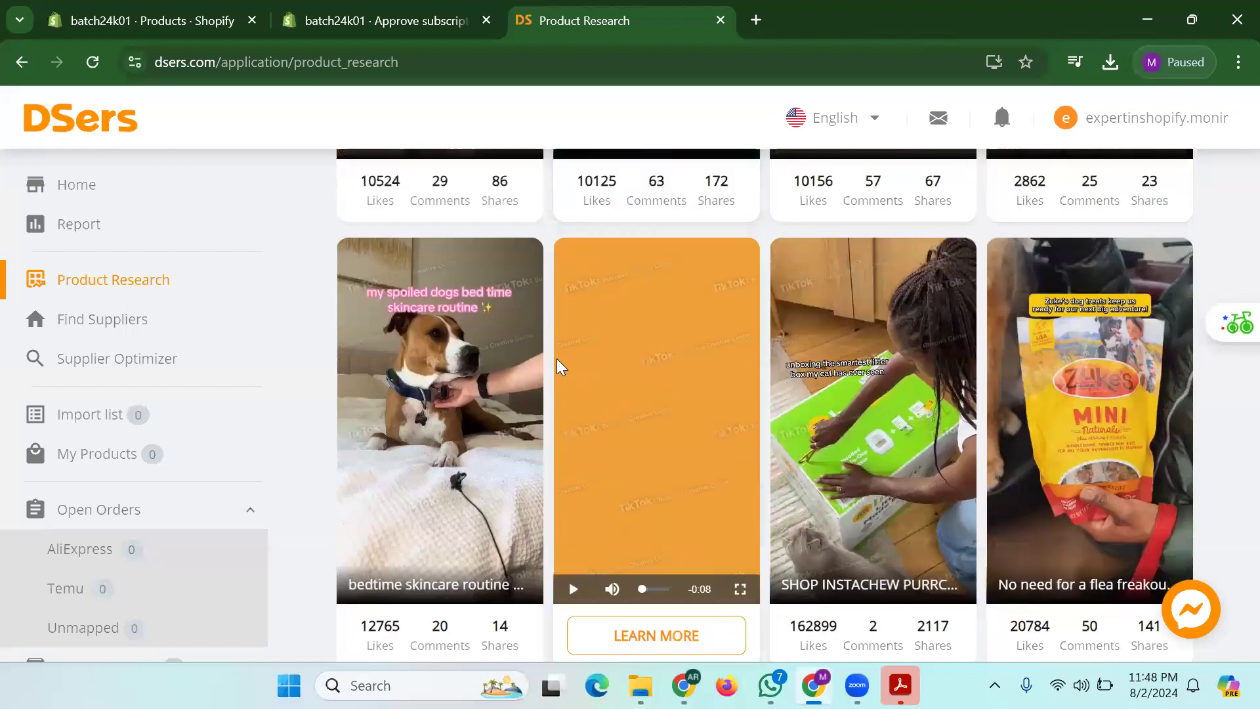
scroll(132, 384, "down", 2)
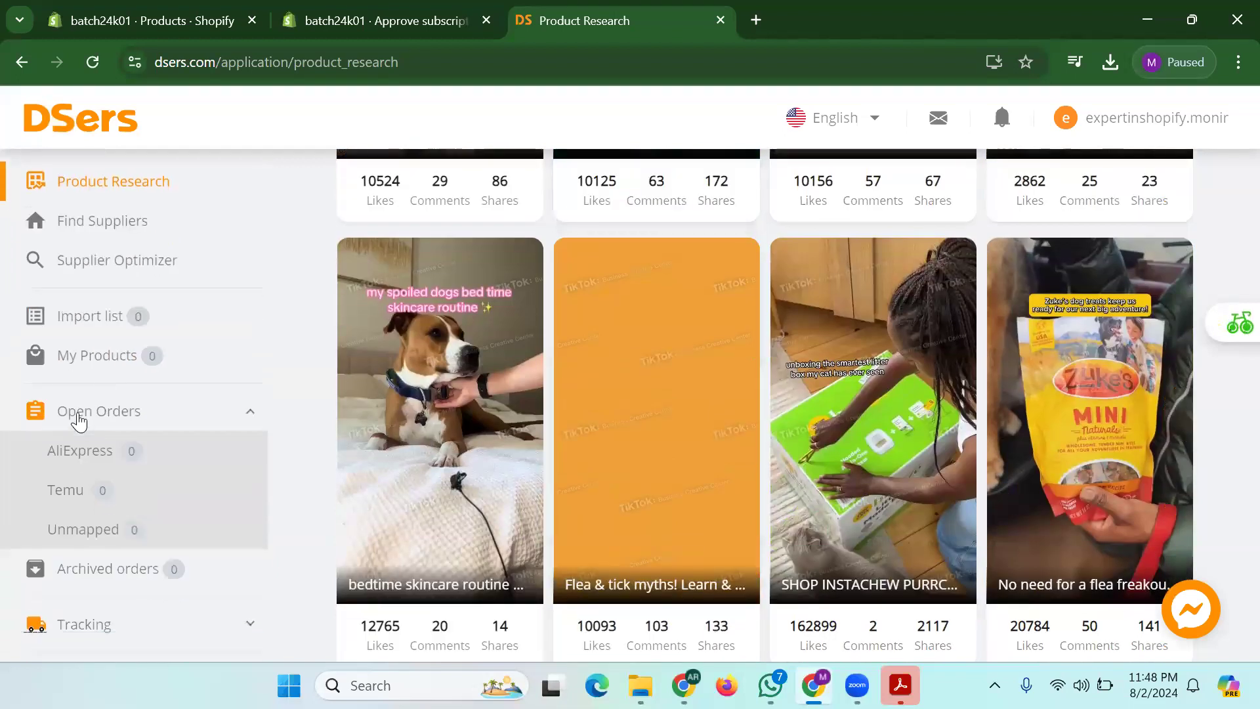
scroll(105, 388, "down", 2)
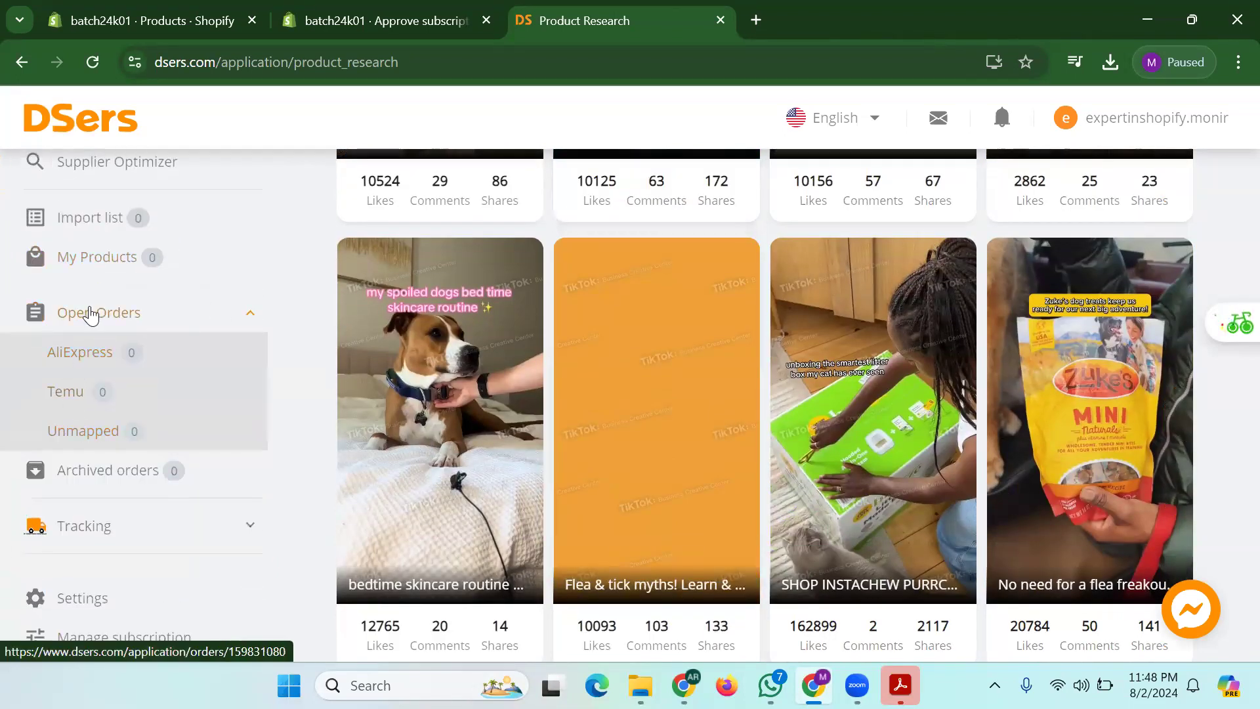
scroll(91, 334, "up", 2)
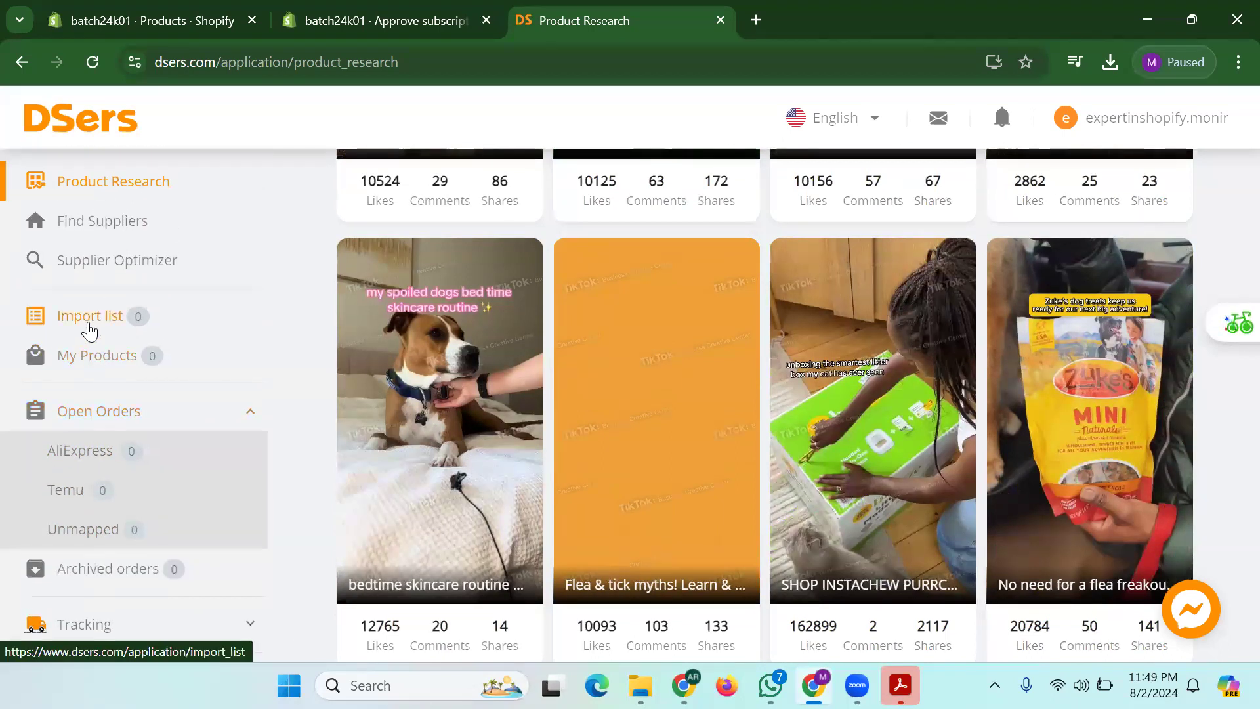
scroll(89, 286, "up", 2)
Open Find Suppliers and scroll down to the AliExpress pet product cards and their prices.
left_click(97, 320)
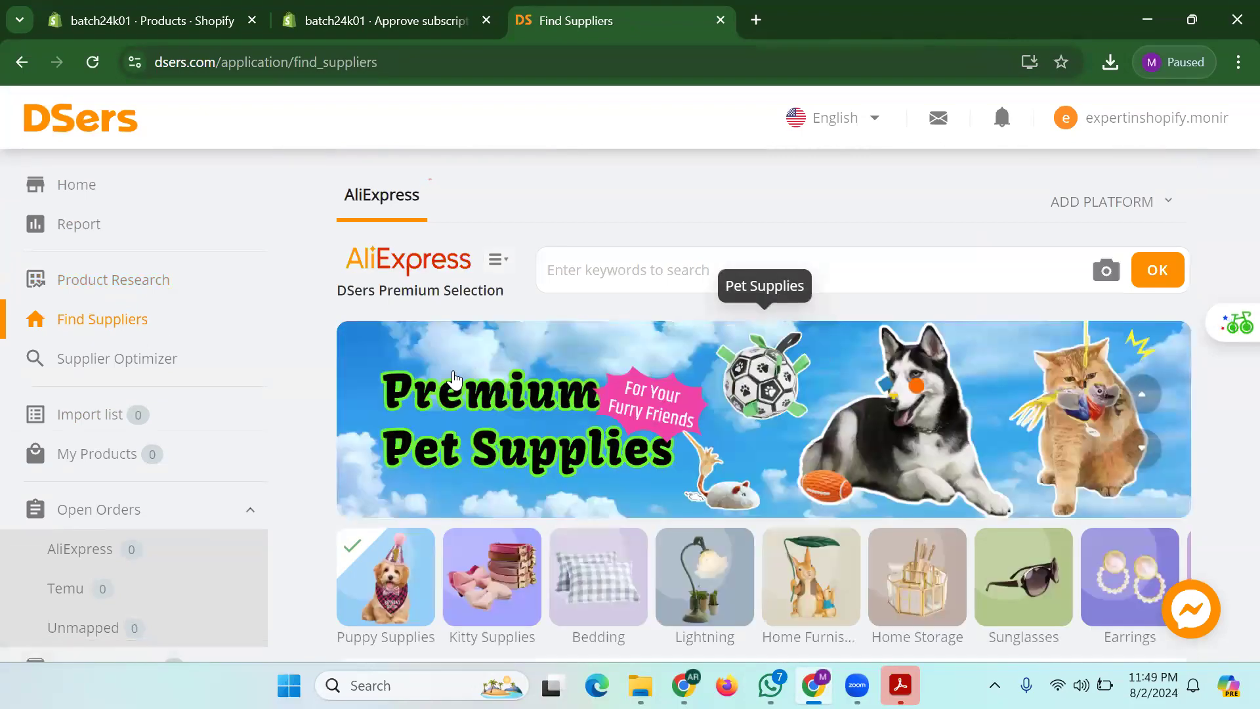
scroll(453, 382, "down", 4)
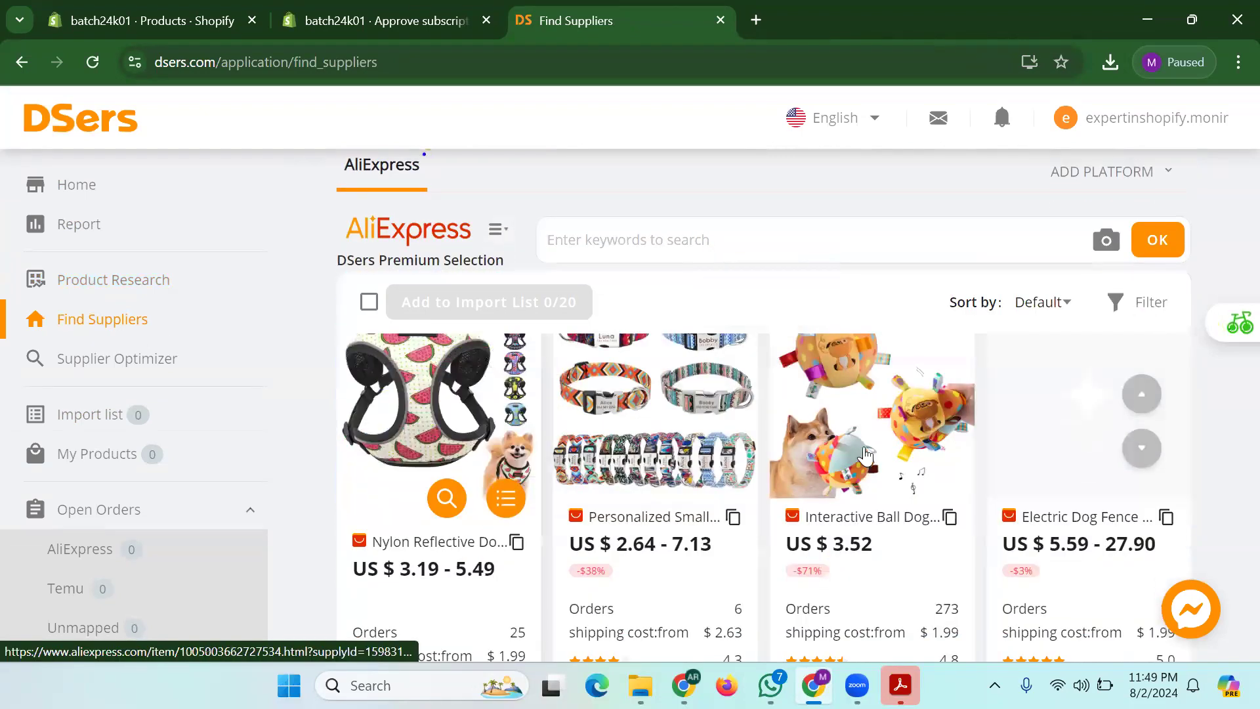
scroll(535, 465, "down", 3)
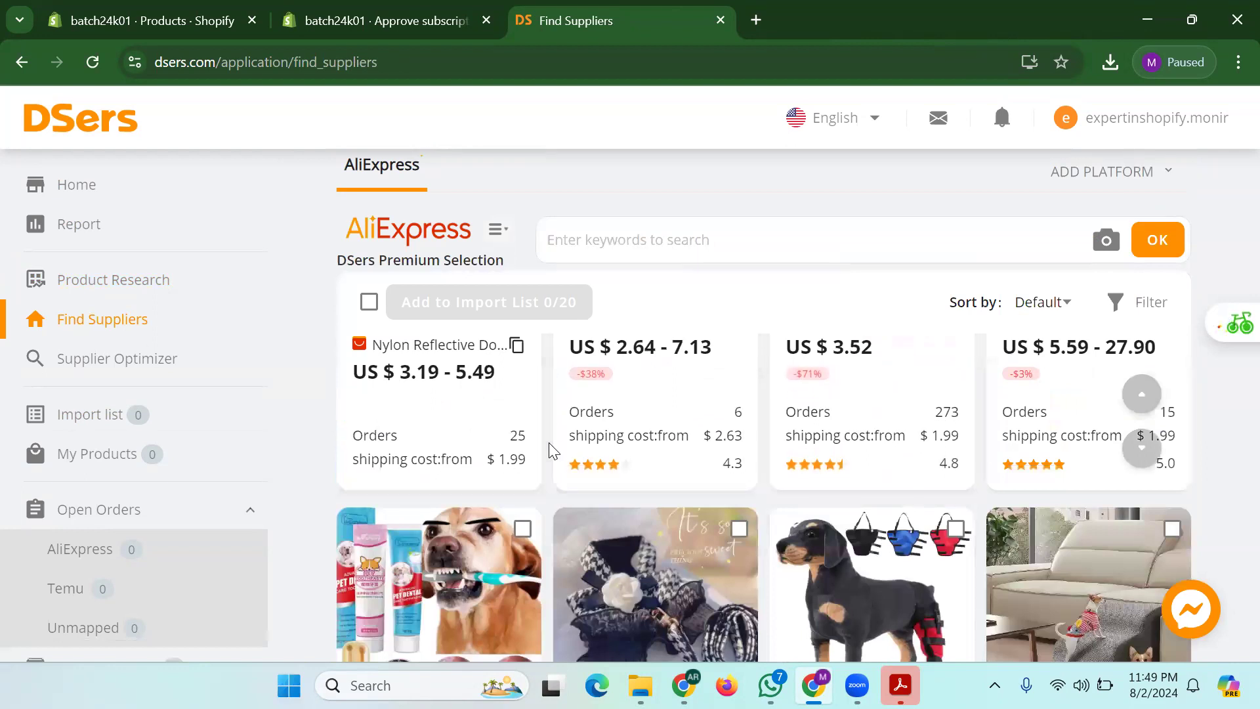
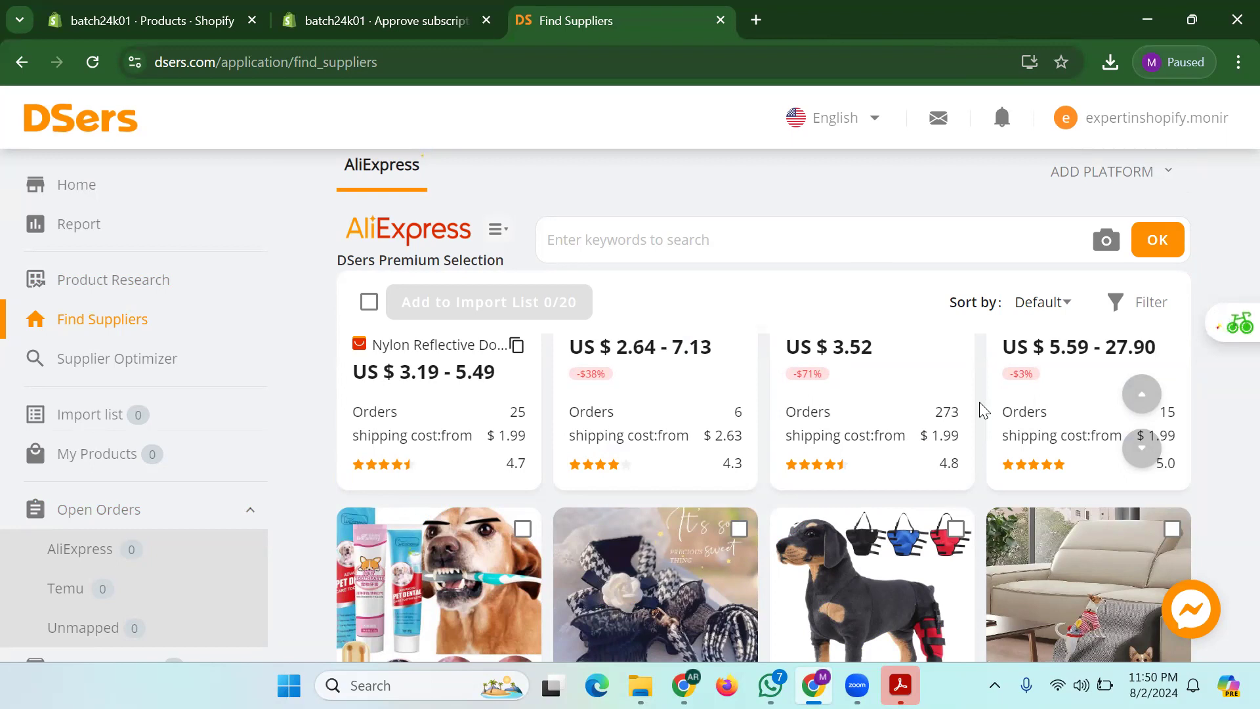
Browse the supplier results, check a toothpaste listing's shipping cost, and tick the cooling dog mat.
scroll(872, 459, "down", 4)
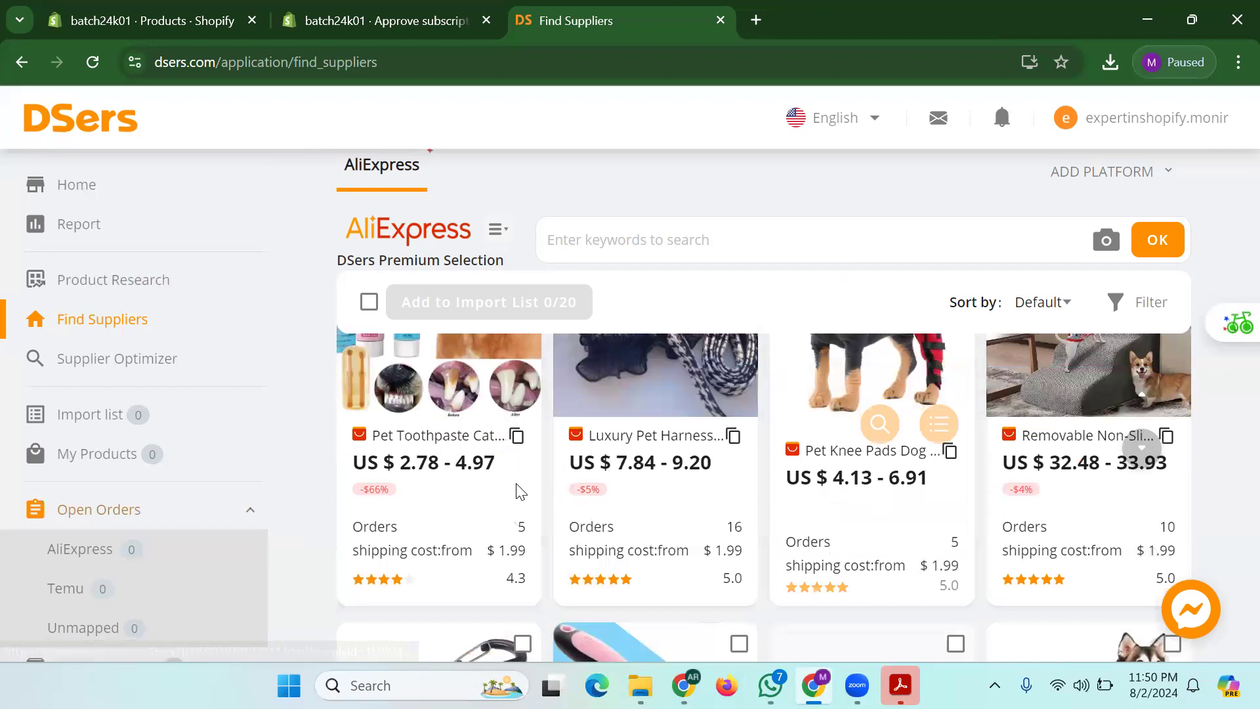
scroll(521, 492, "up", 1)
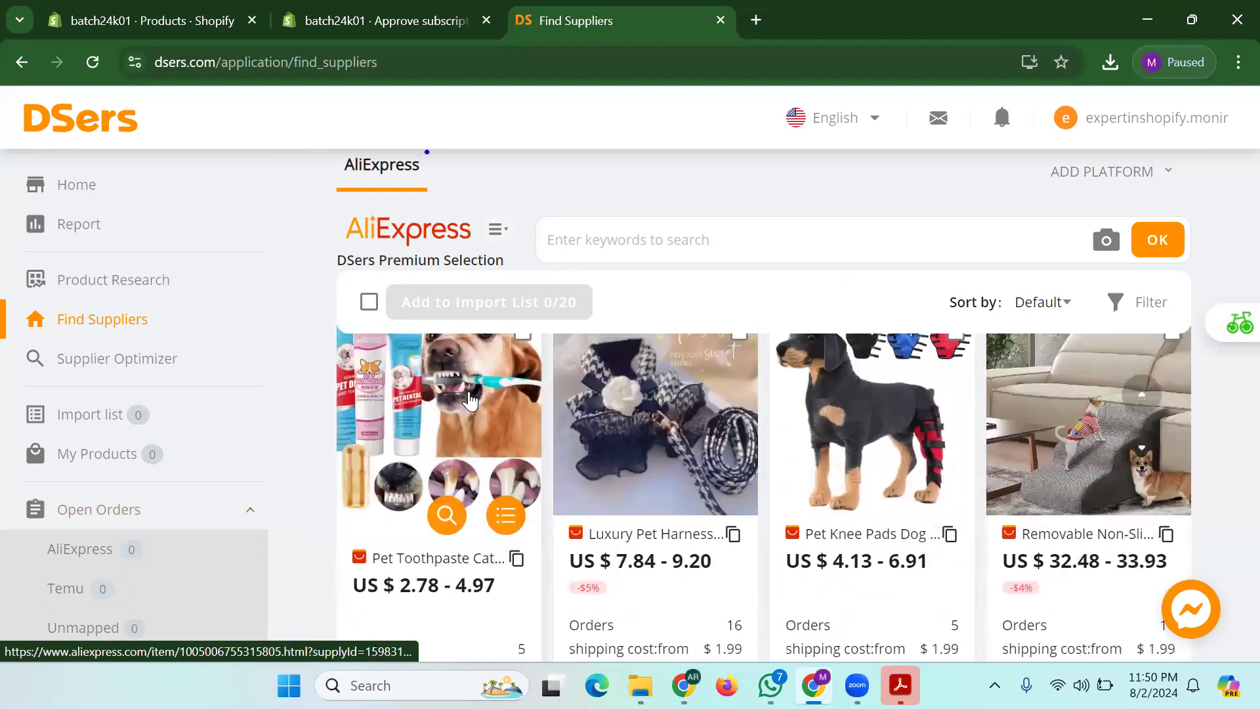
scroll(453, 479, "down", 1)
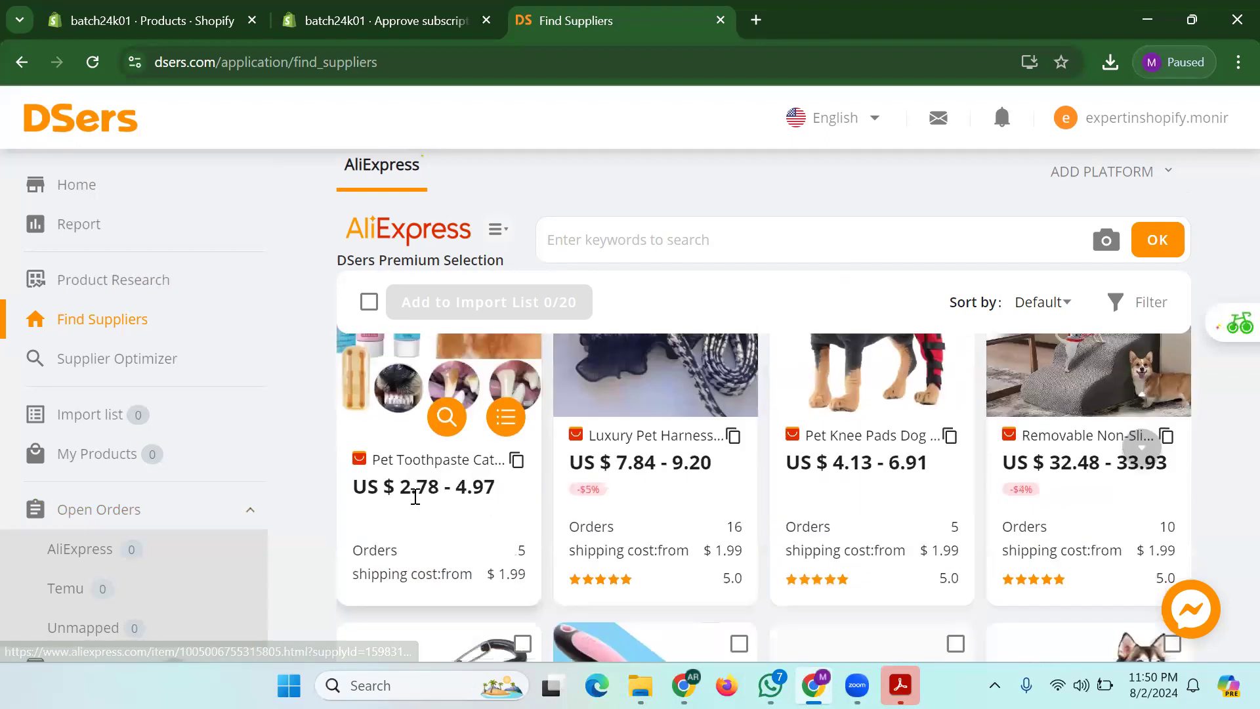
scroll(433, 486, "down", 1)
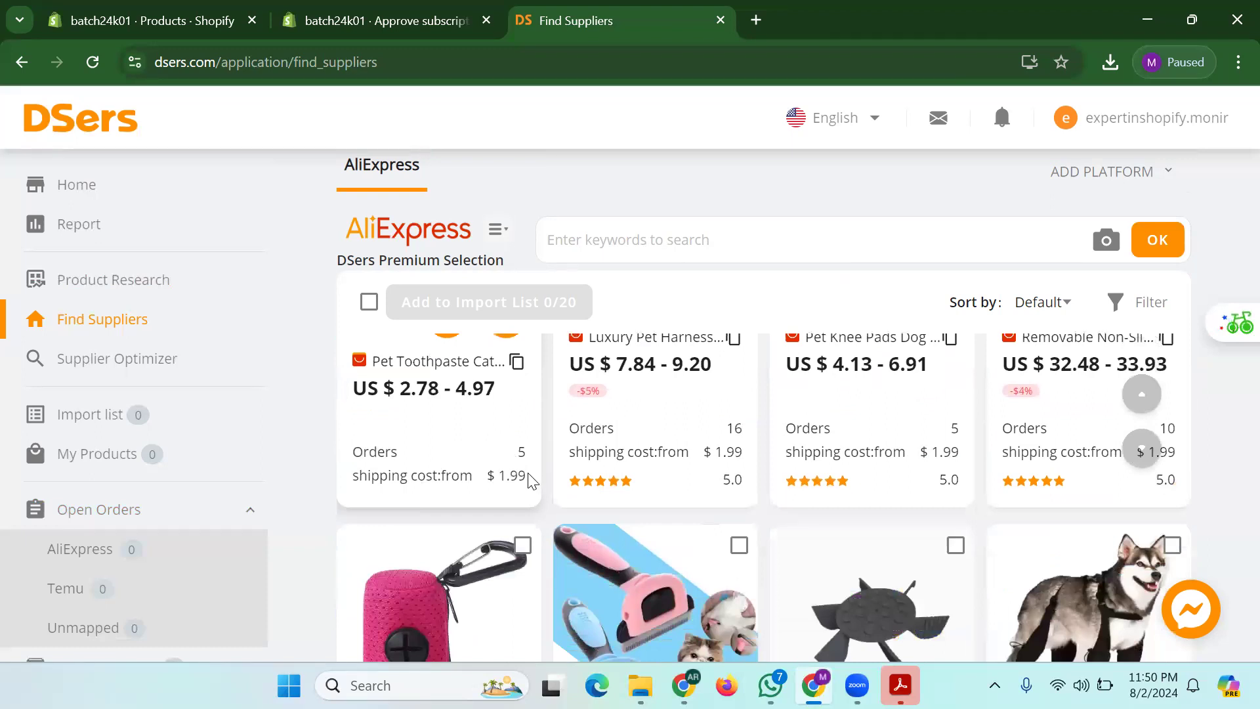
double_click(511, 475)
scroll(917, 460, "down", 2)
scroll(916, 464, "down", 1)
scroll(918, 460, "up", 2)
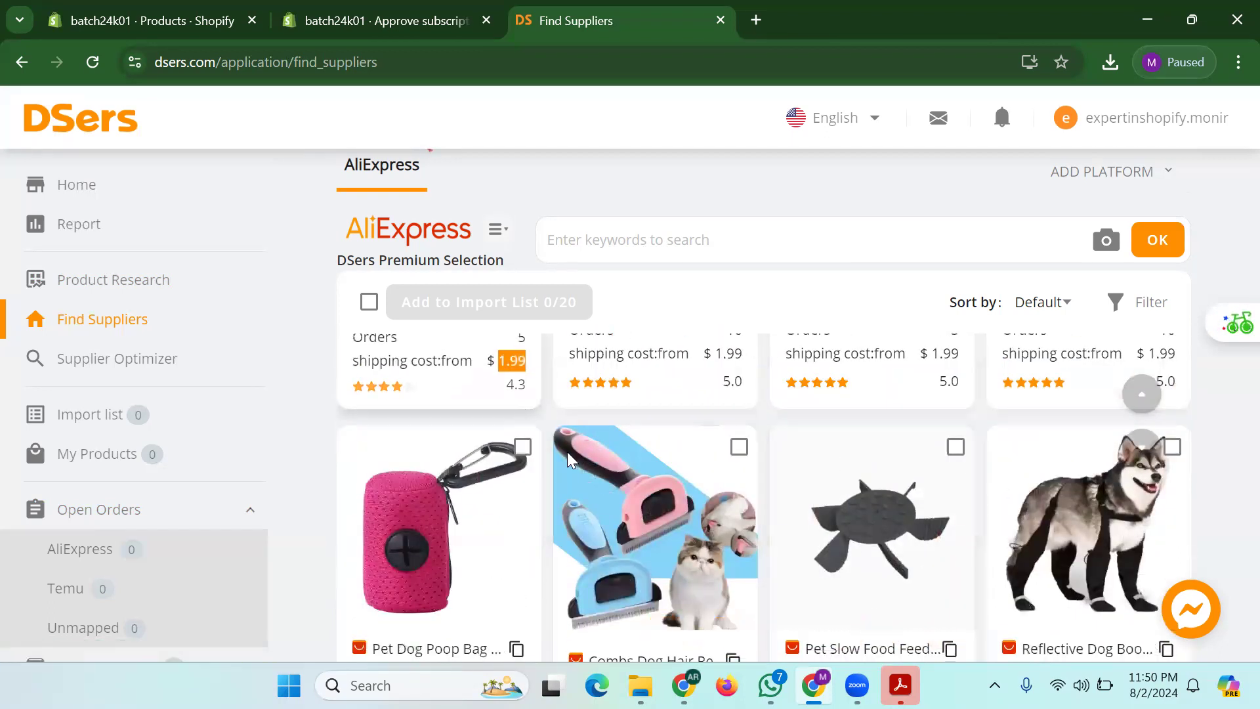
scroll(567, 451, "up", 1)
scroll(600, 466, "down", 3)
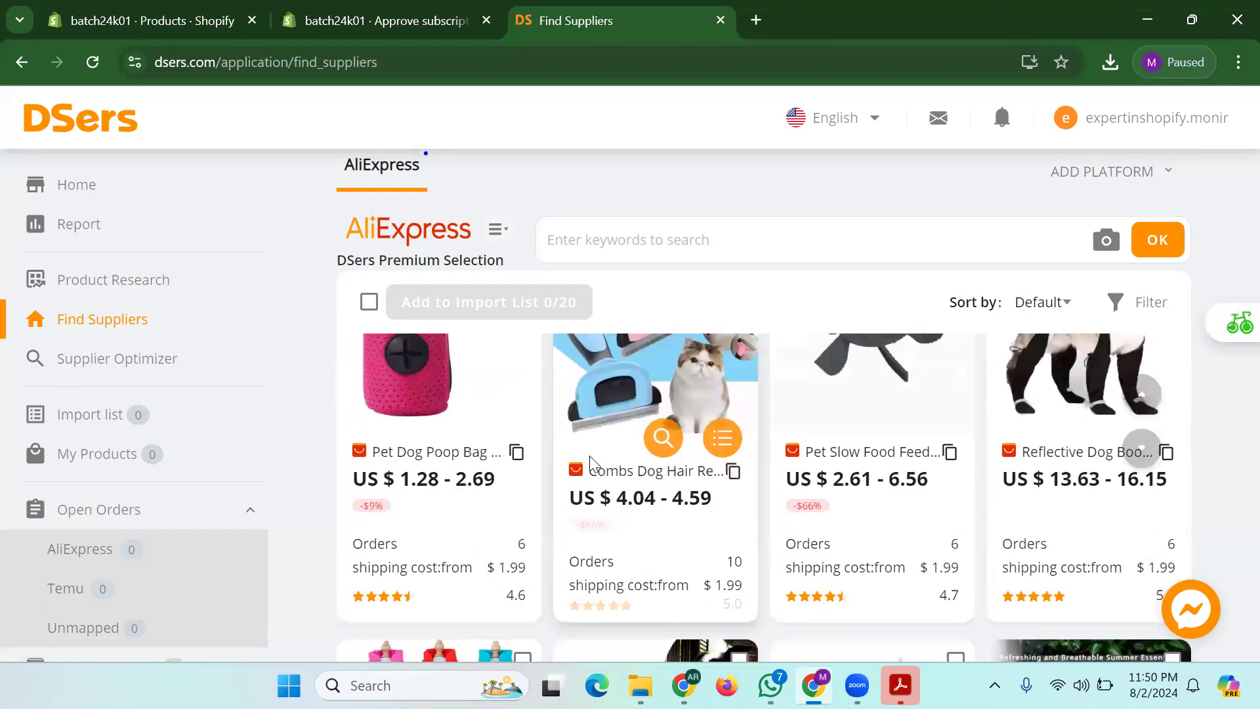
scroll(590, 460, "down", 3)
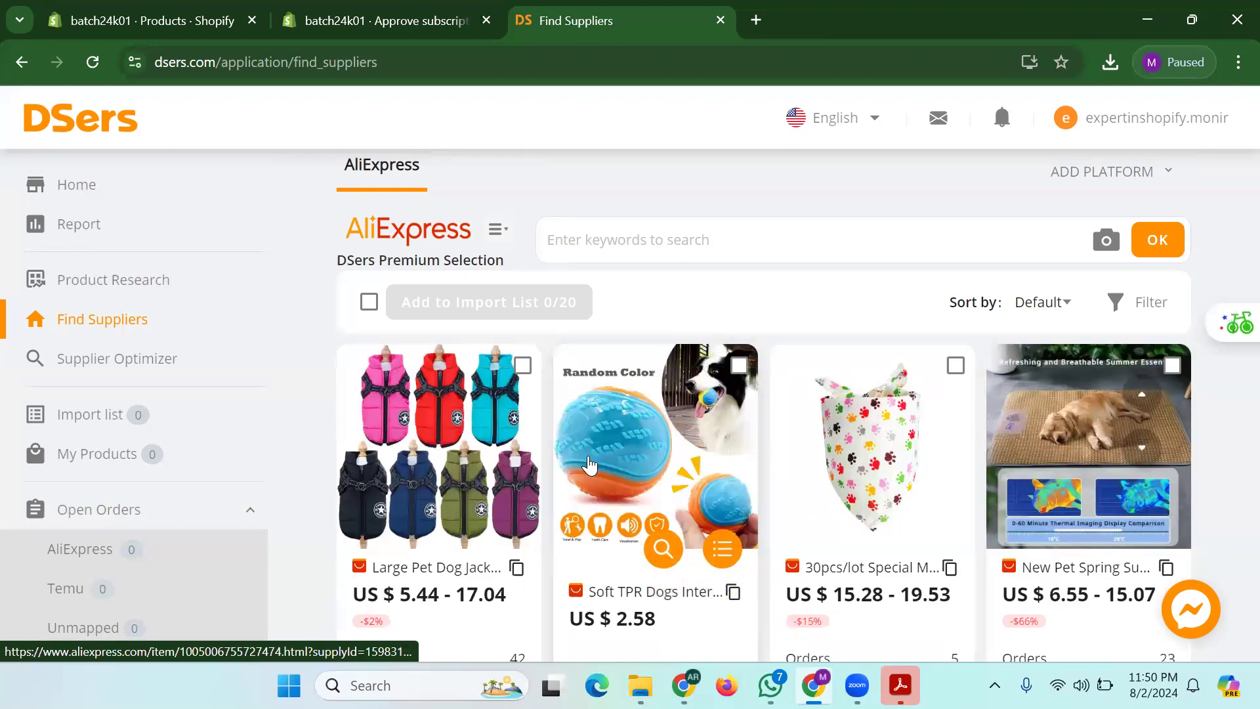
scroll(663, 434, "down", 1)
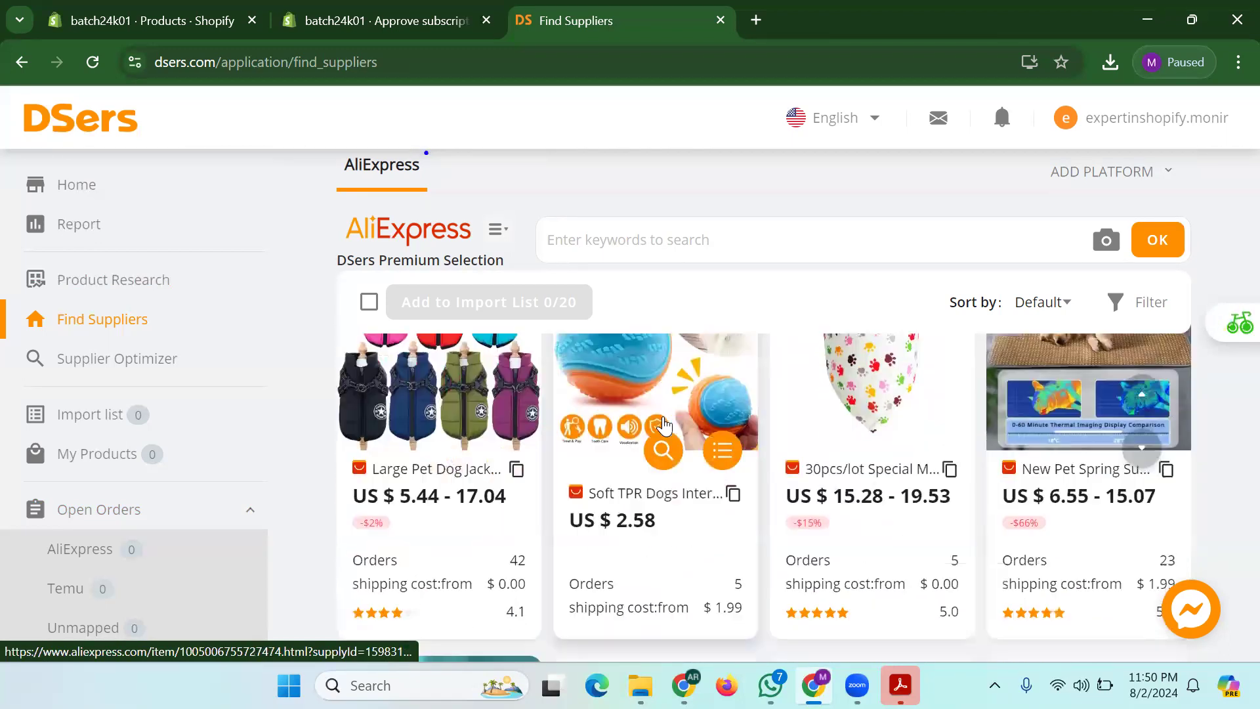
scroll(656, 506, "down", 1)
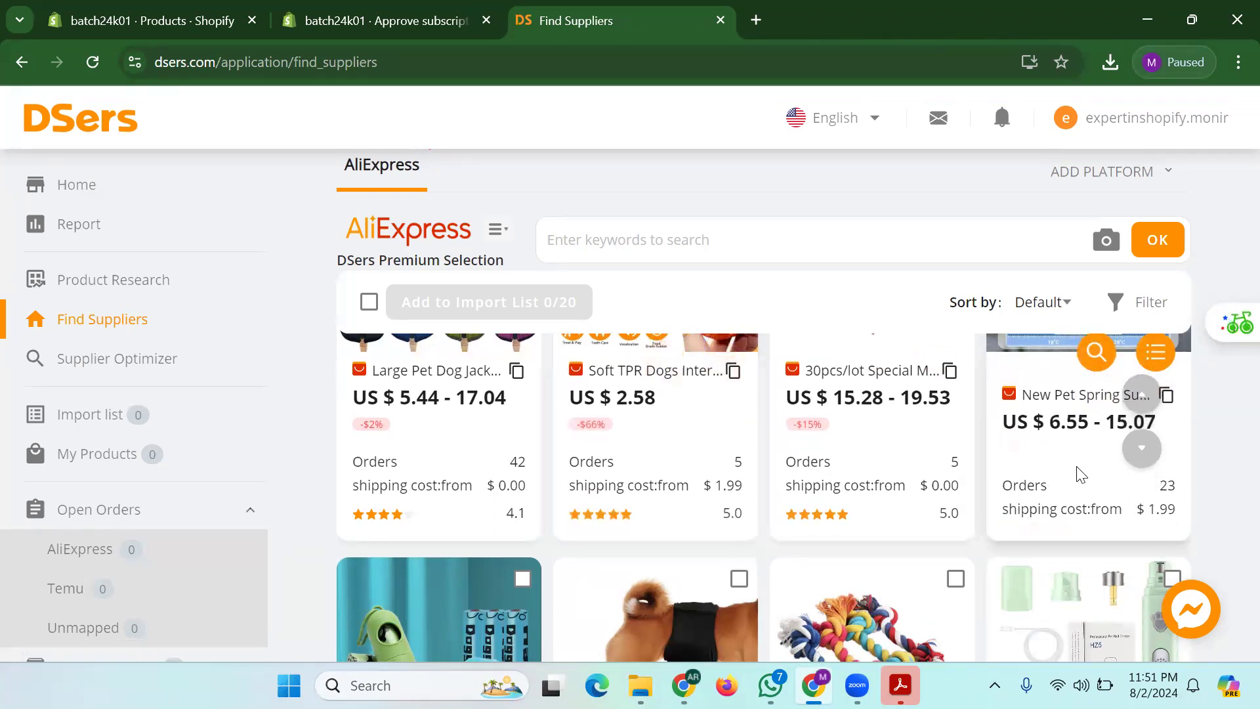
scroll(1080, 470, "up", 3)
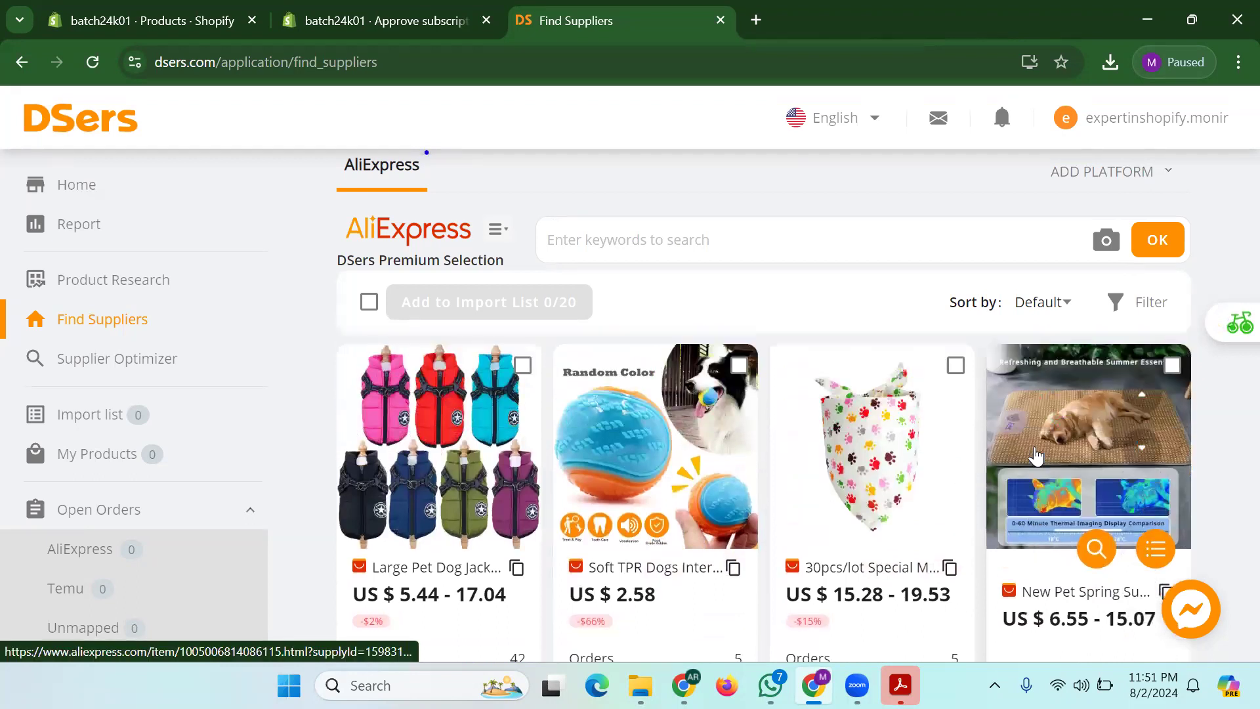
scroll(1060, 446, "down", 2)
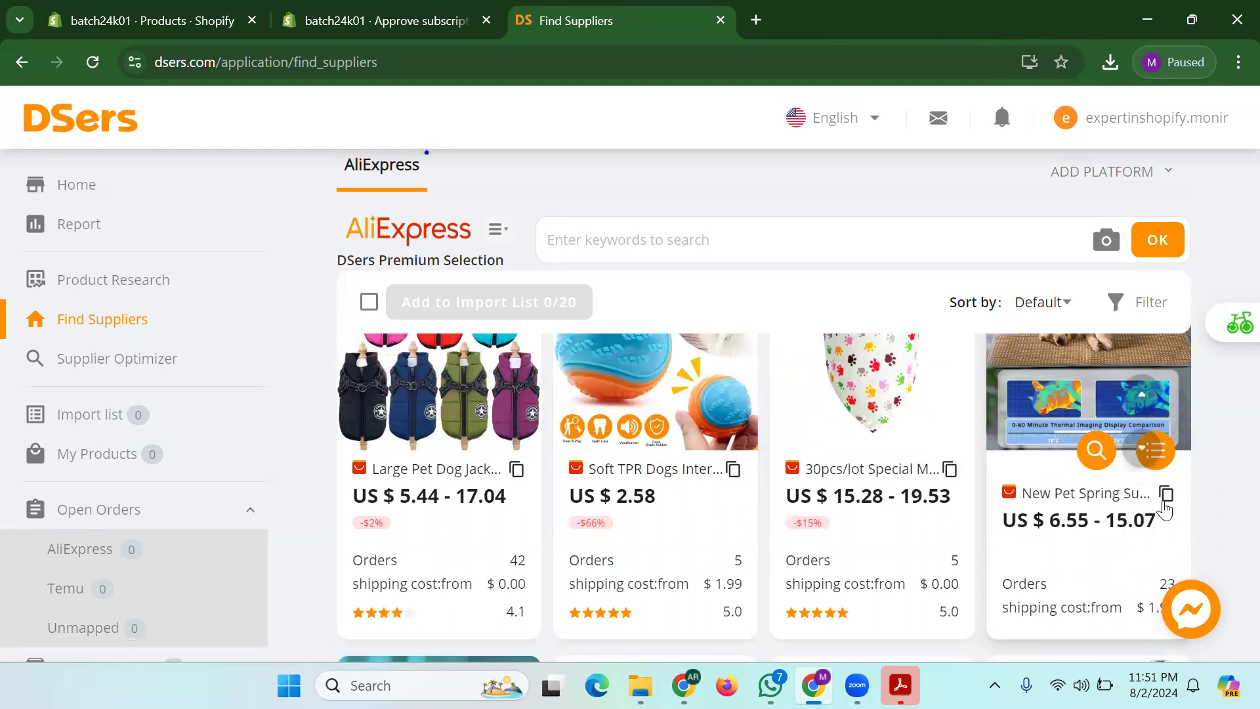
scroll(1155, 492, "up", 3)
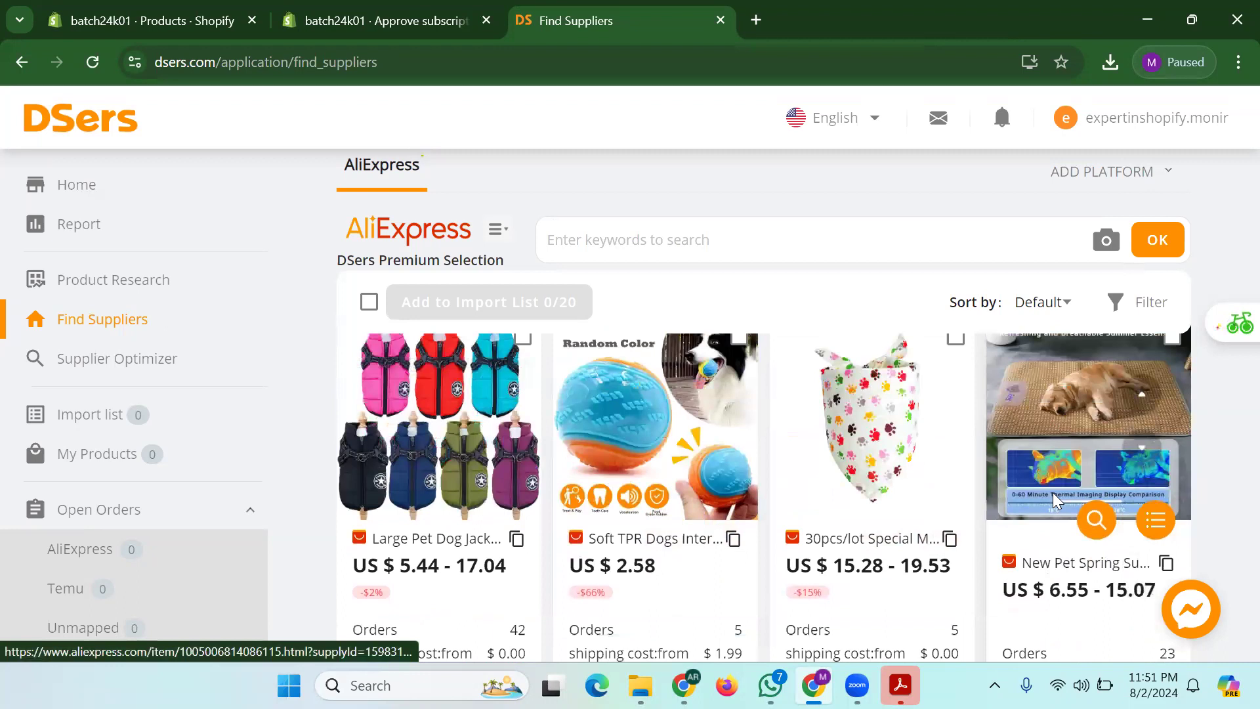
left_click(1171, 466)
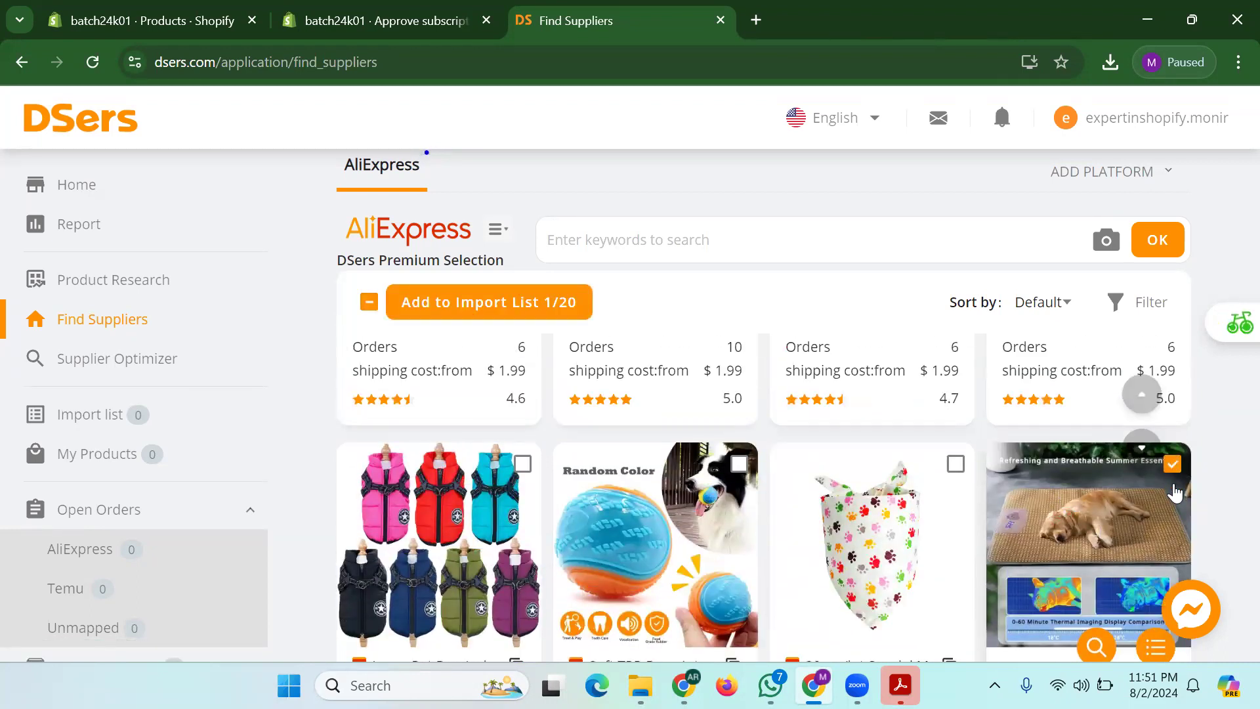
Tick the dog poop bag holder and, after viewing its page, the dog physiological pants.
scroll(1135, 504, "down", 4)
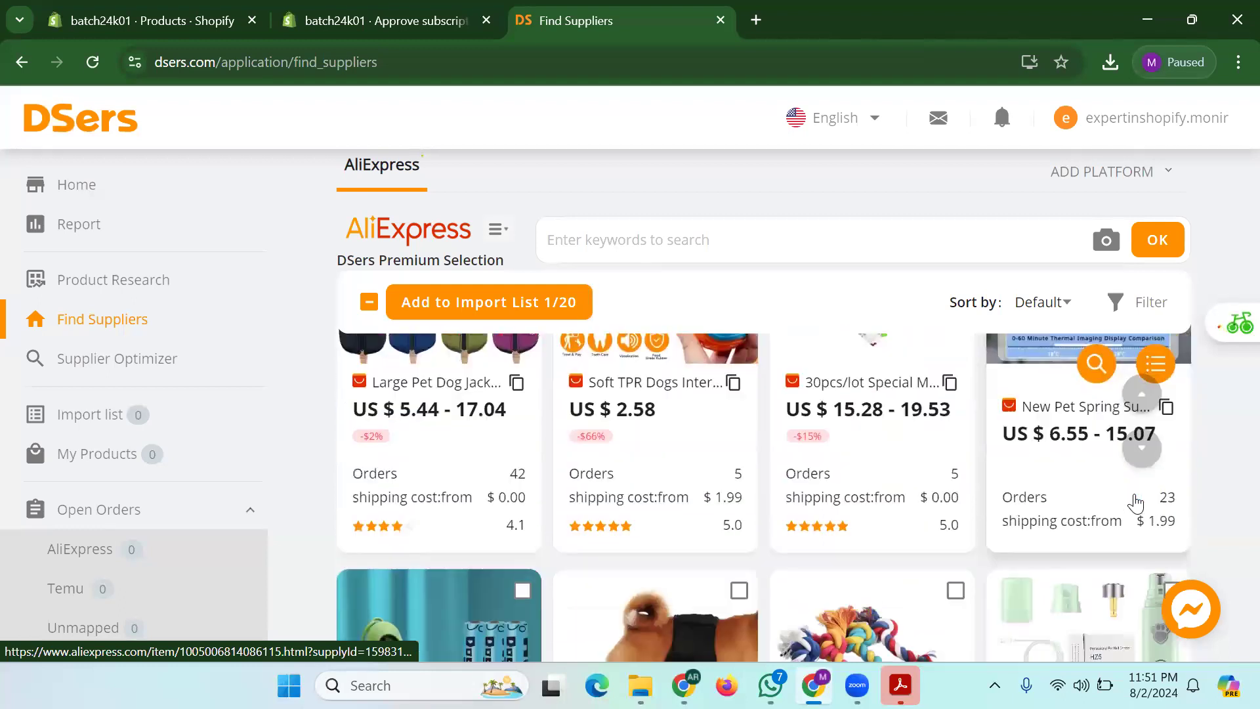
scroll(953, 525, "down", 3)
scroll(953, 525, "down", 2)
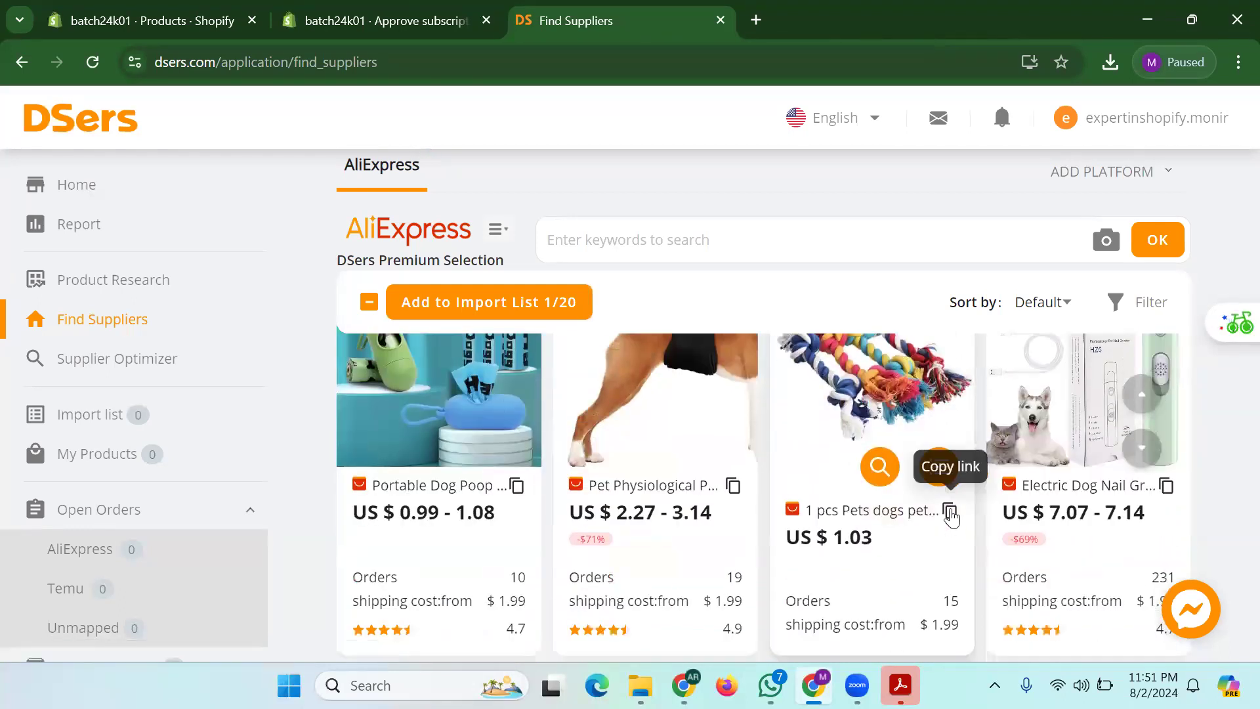
scroll(951, 508, "down", 2)
scroll(951, 502, "up", 2)
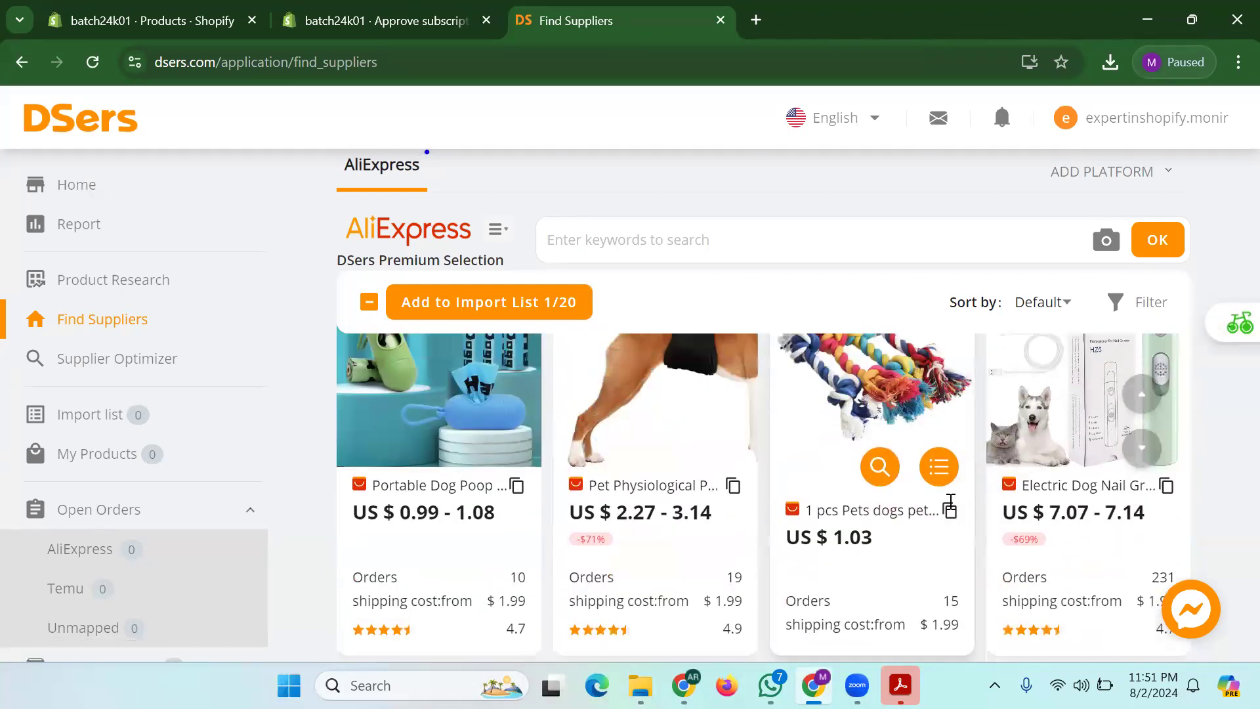
scroll(814, 486, "up", 2)
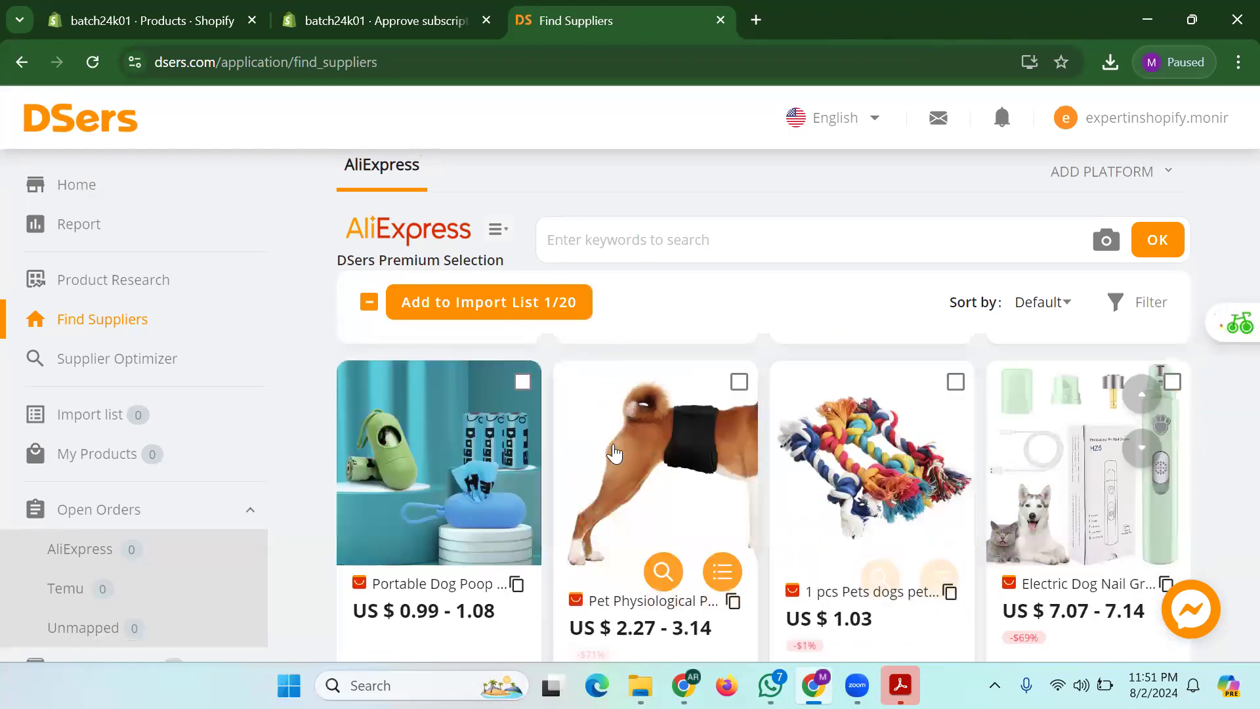
scroll(636, 446, "down", 1)
scroll(635, 447, "down", 2)
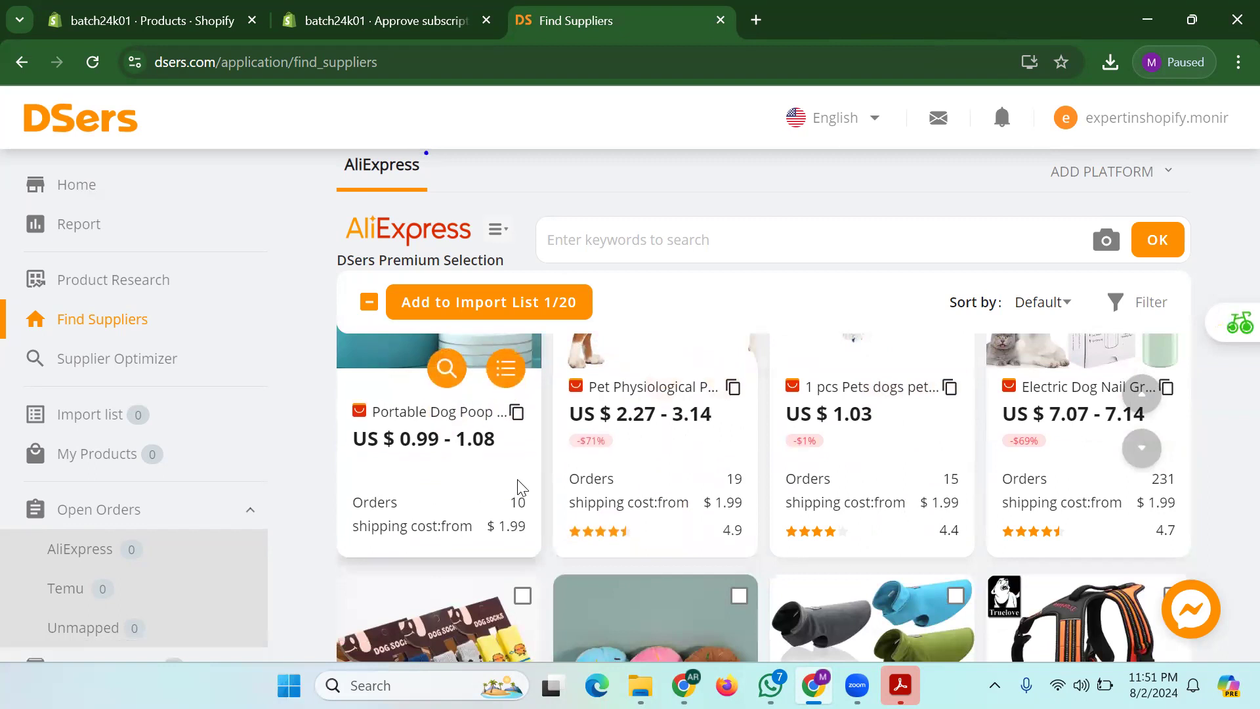
scroll(517, 485, "up", 3)
left_click(522, 382)
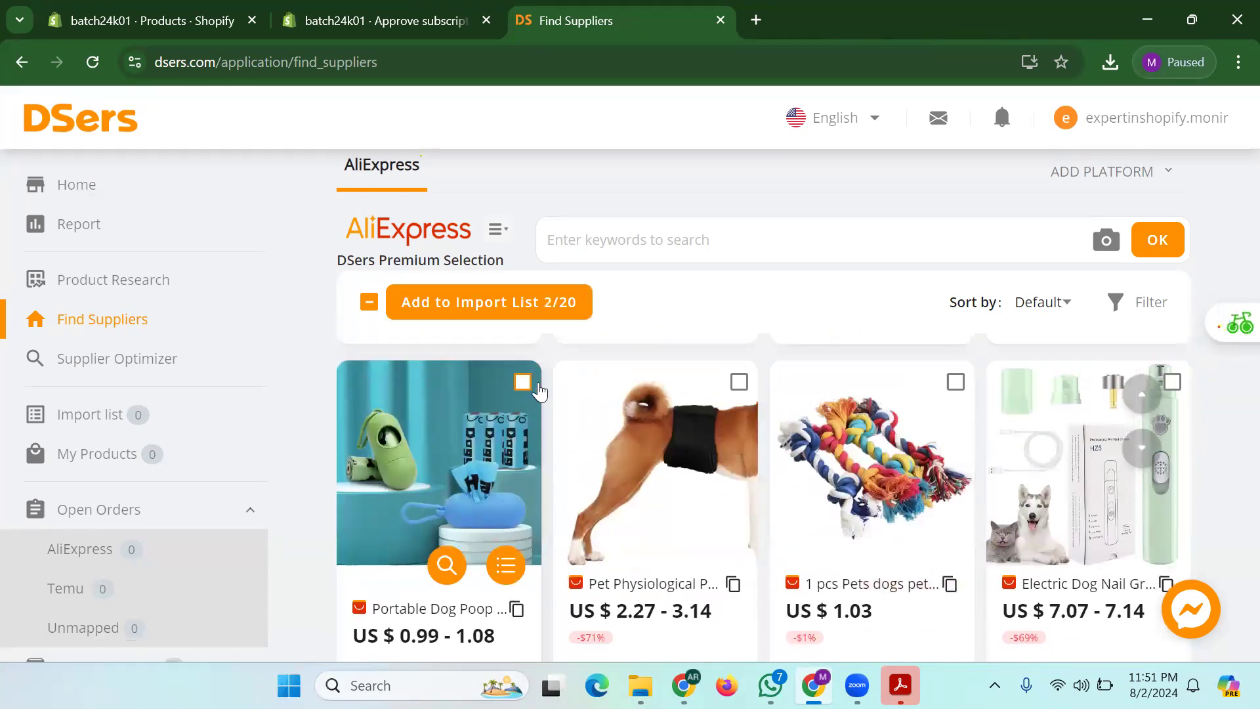
left_click(746, 383)
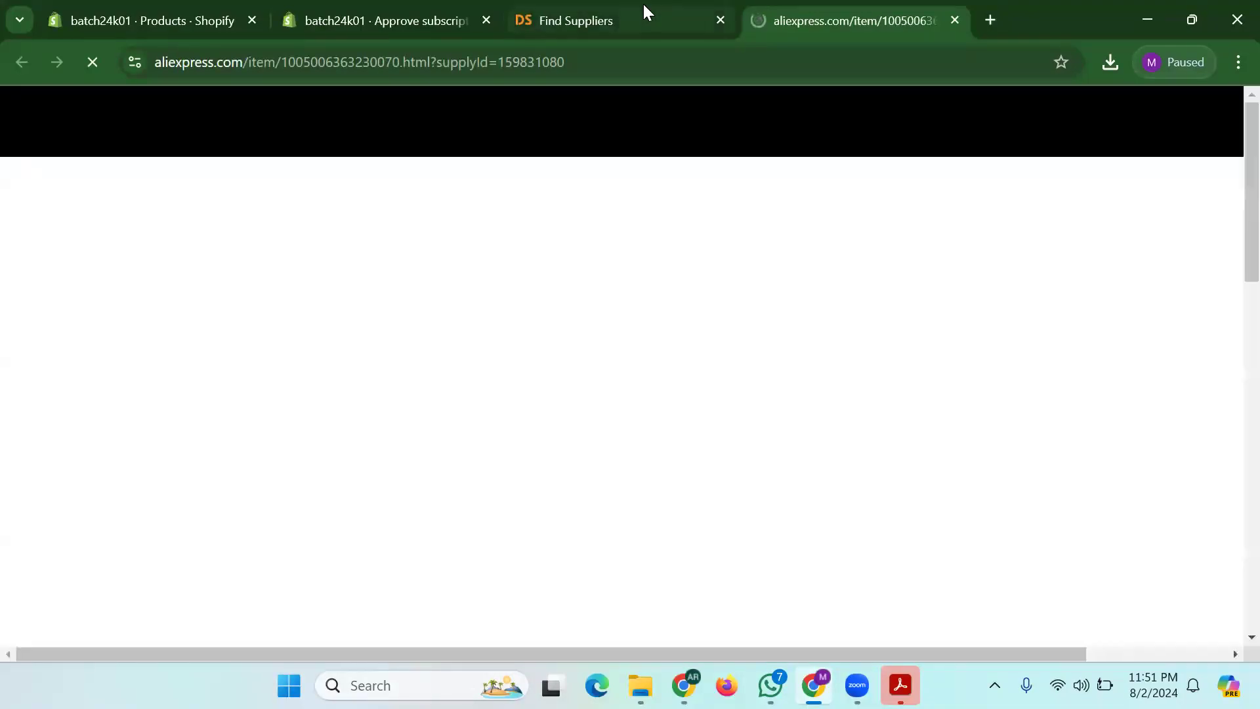
left_click(644, 7)
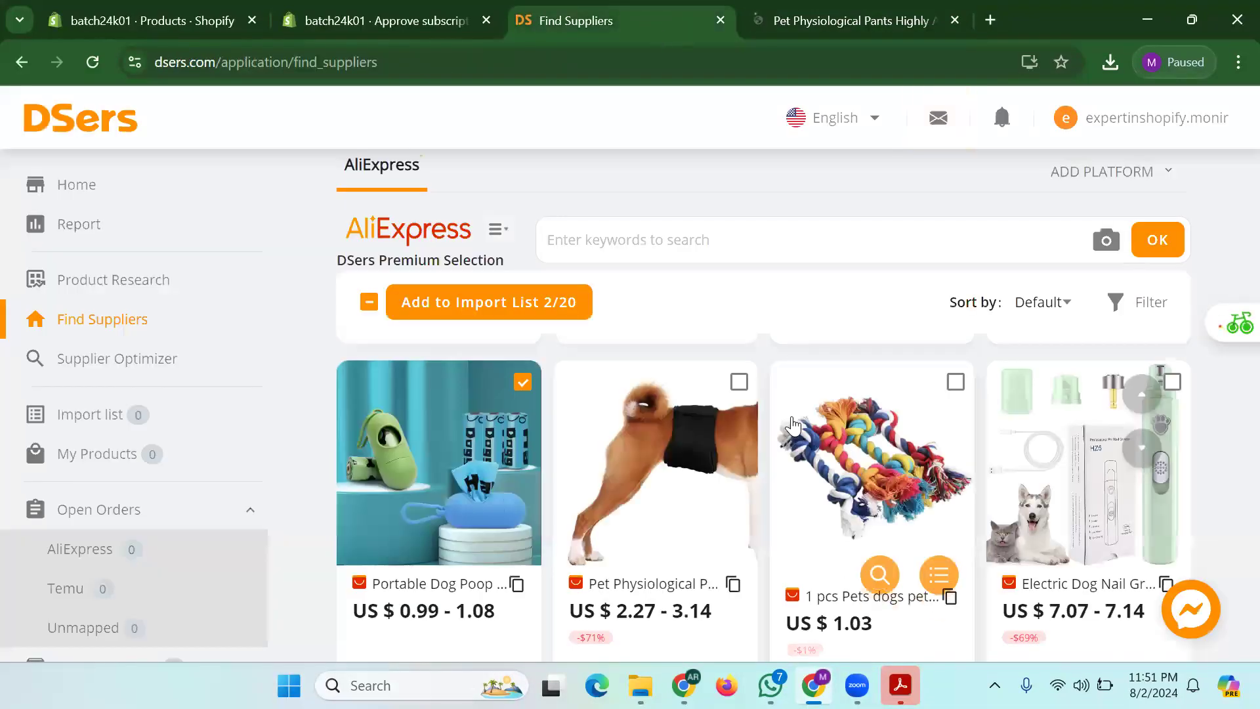
left_click(739, 382)
Tick the tactical dog collar and the warm fleece dog coat for import.
scroll(735, 459, "down", 5)
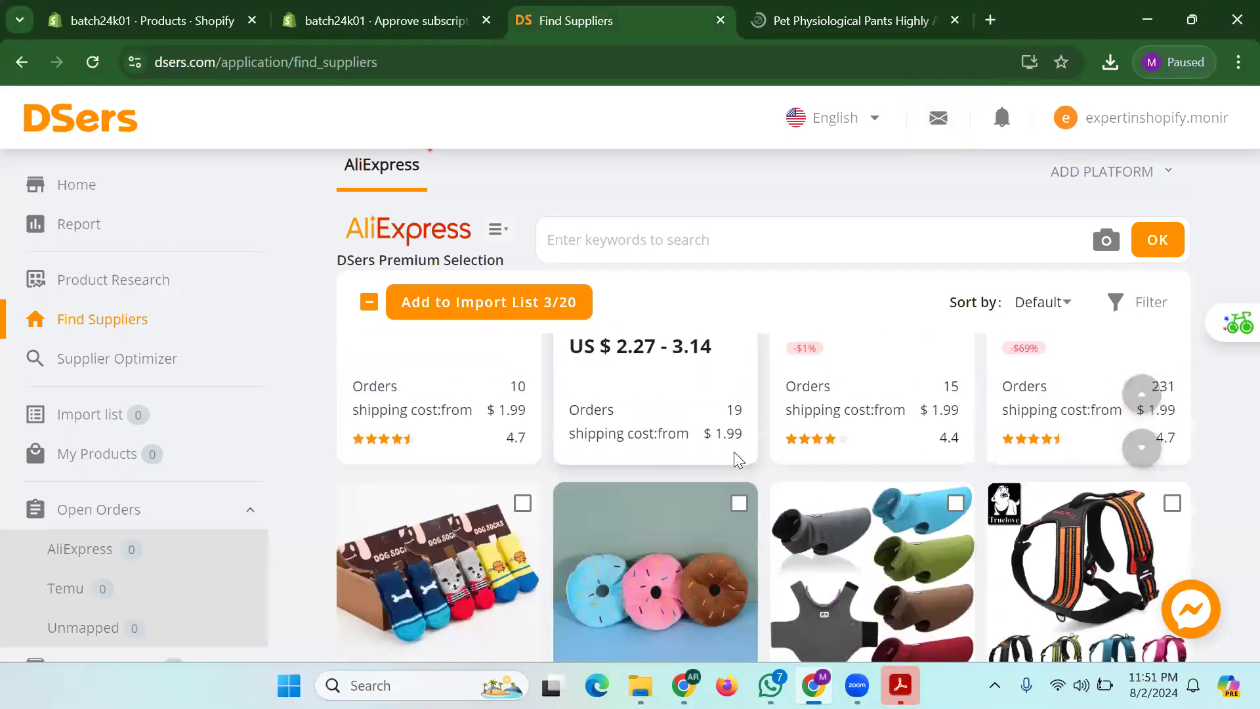
scroll(735, 477, "down", 6)
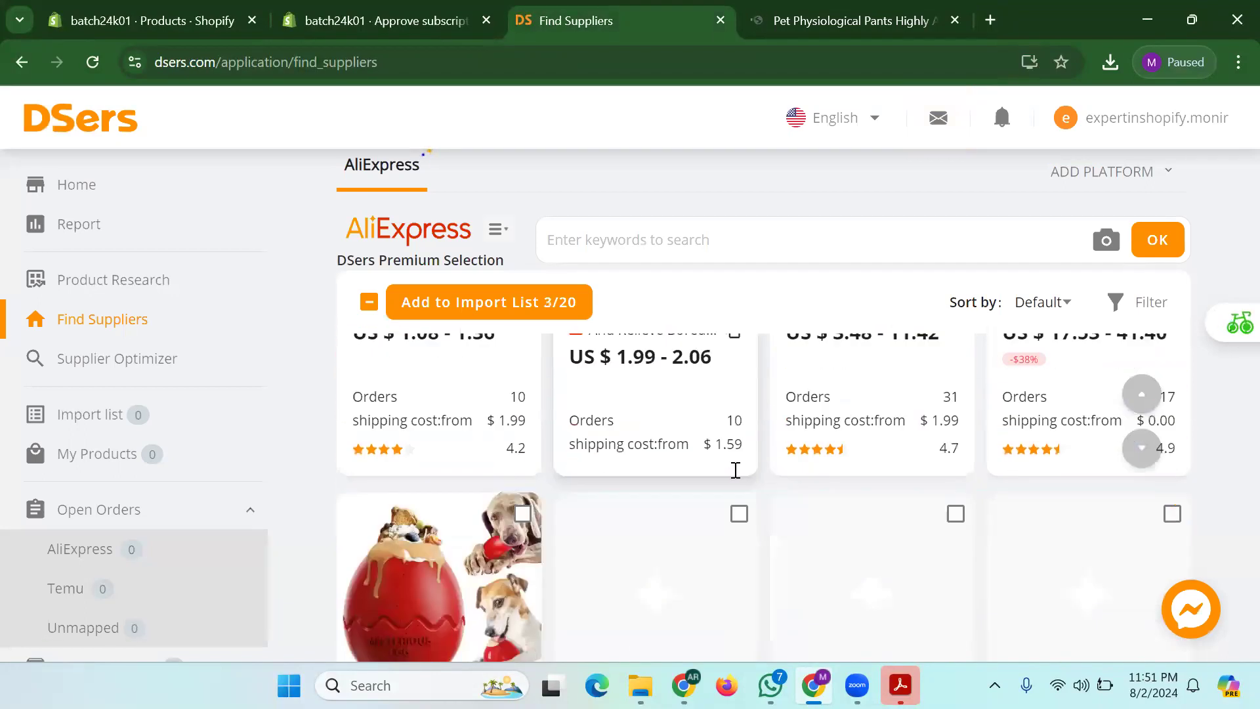
scroll(735, 478, "down", 4)
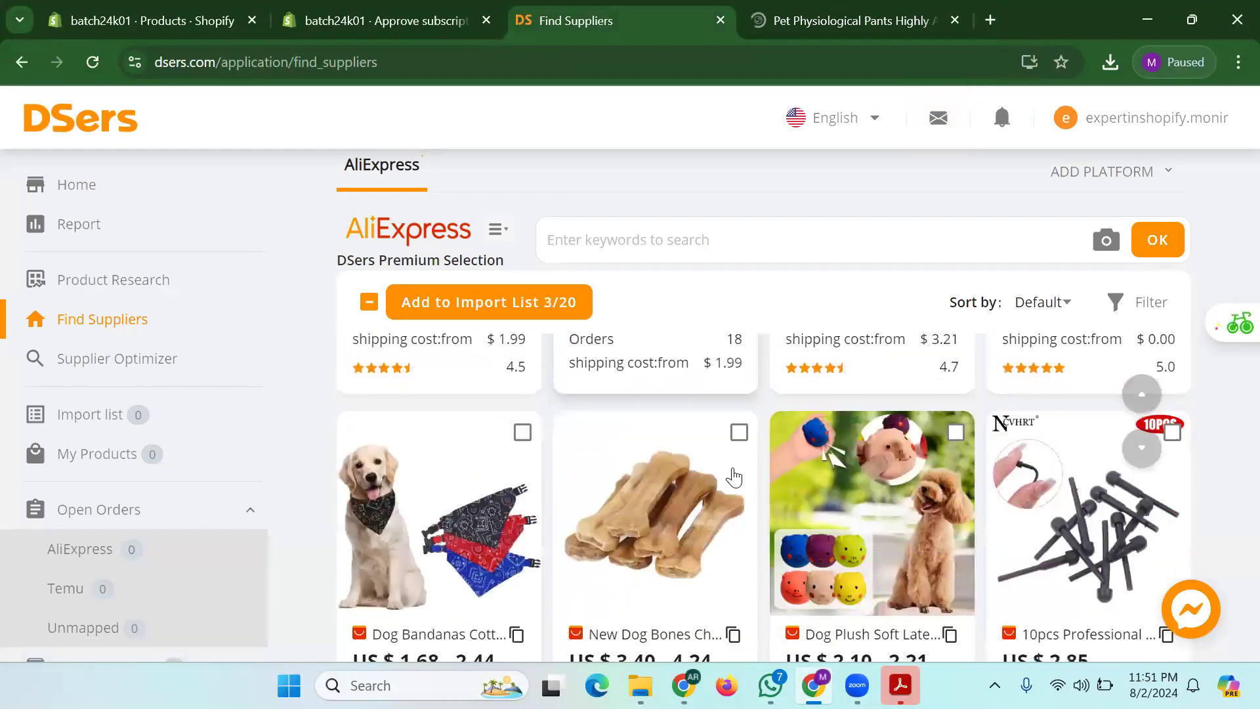
scroll(624, 467, "down", 5)
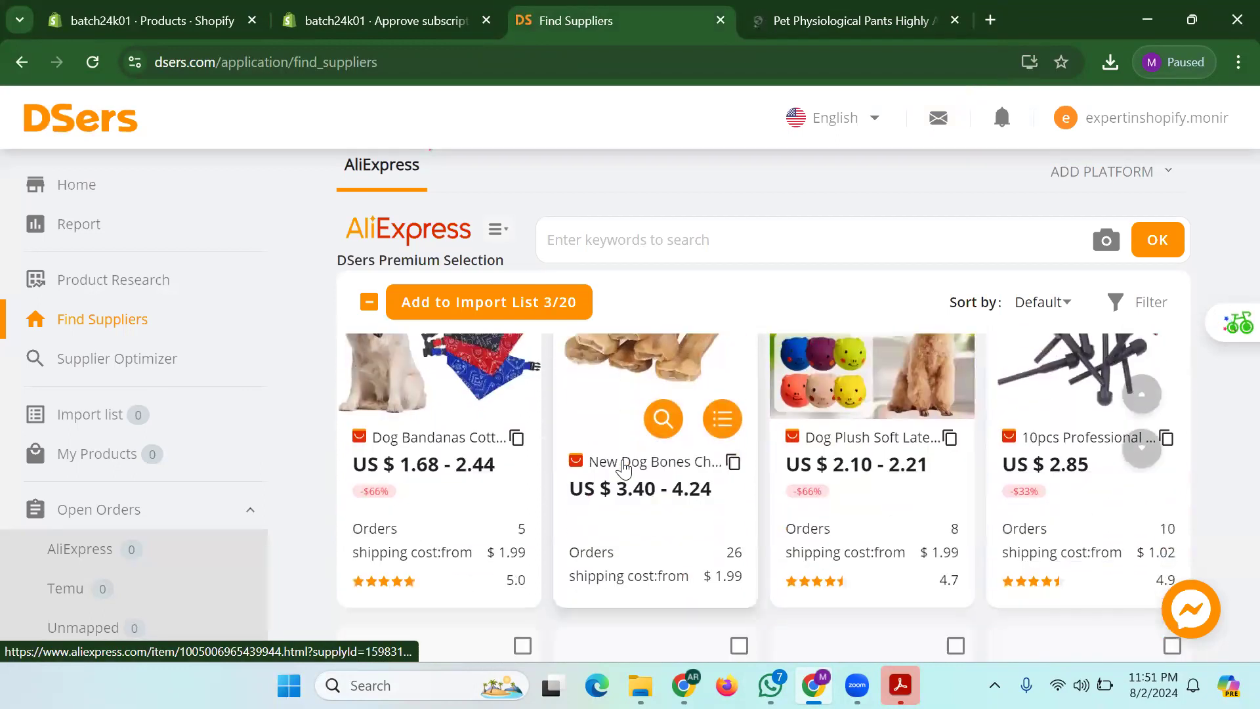
scroll(722, 464, "down", 1)
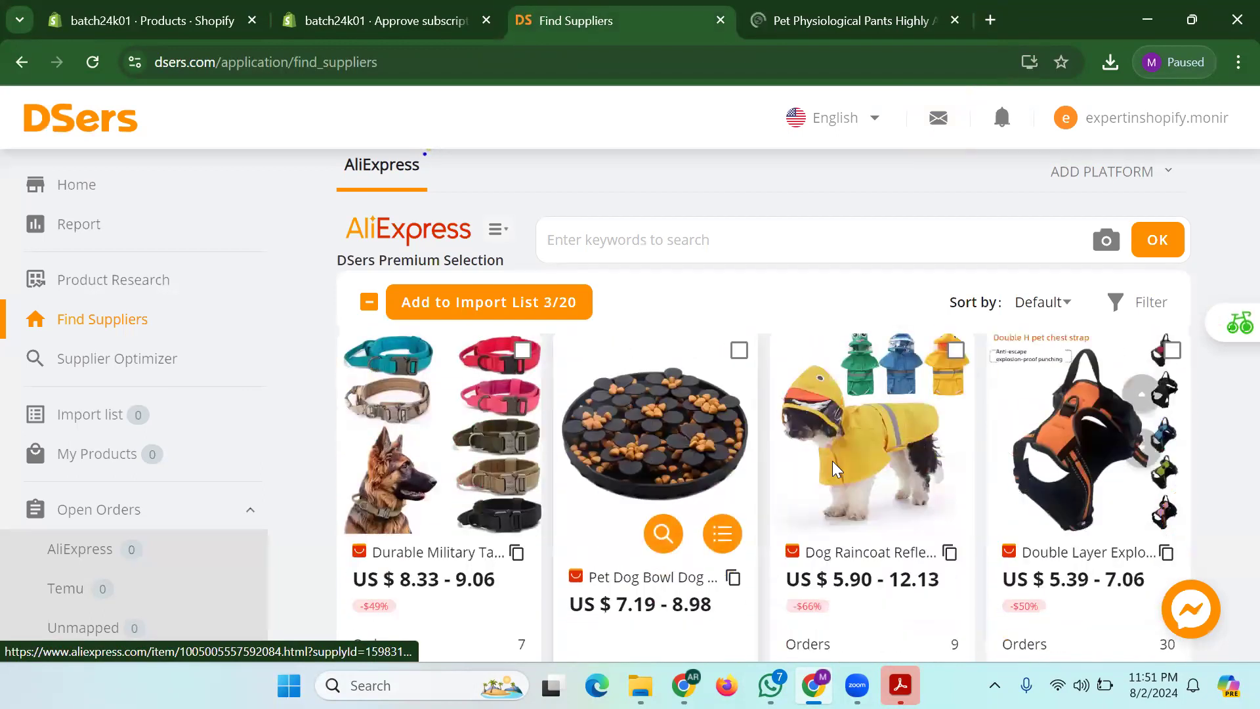
scroll(796, 487, "down", 2)
scroll(844, 494, "down", 1)
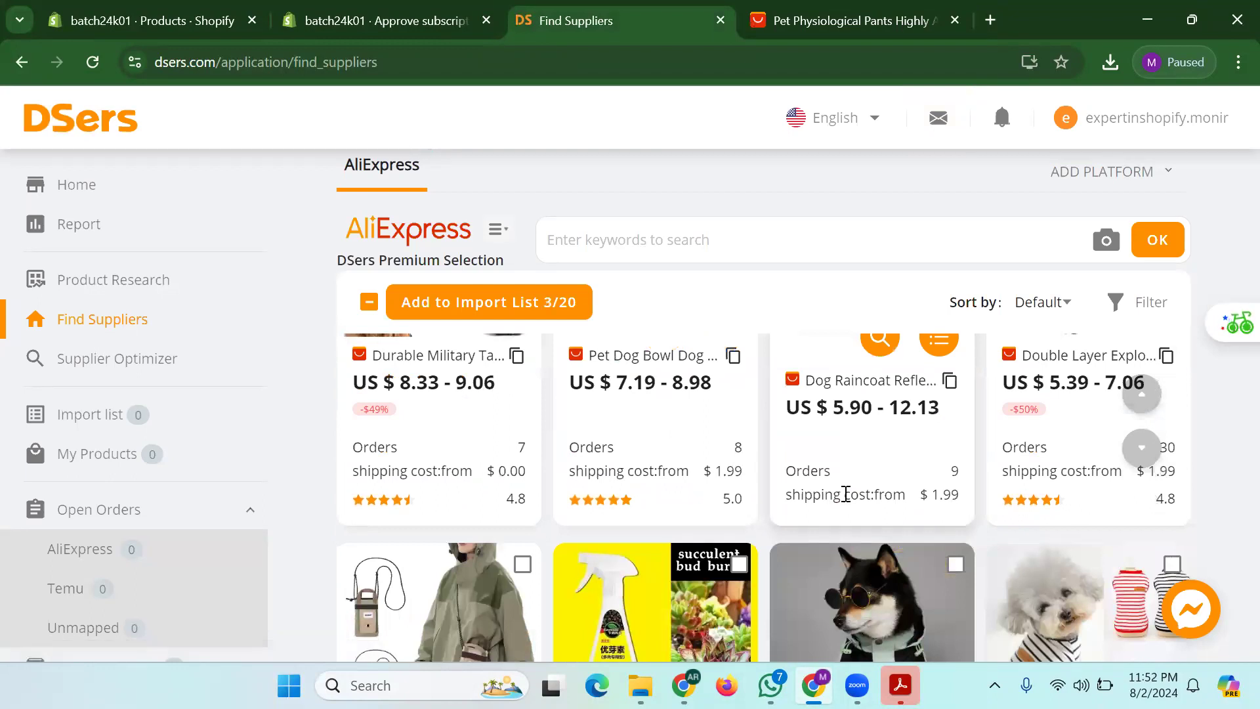
scroll(844, 492, "up", 2)
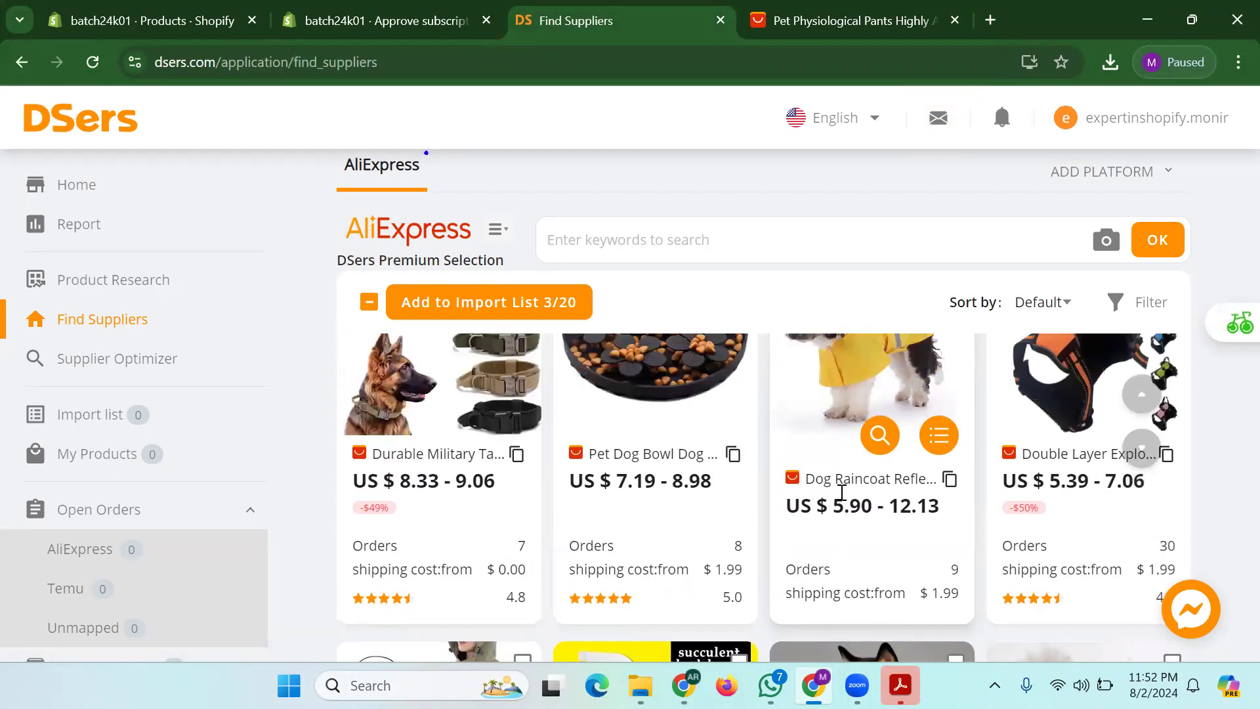
scroll(394, 499, "up", 3)
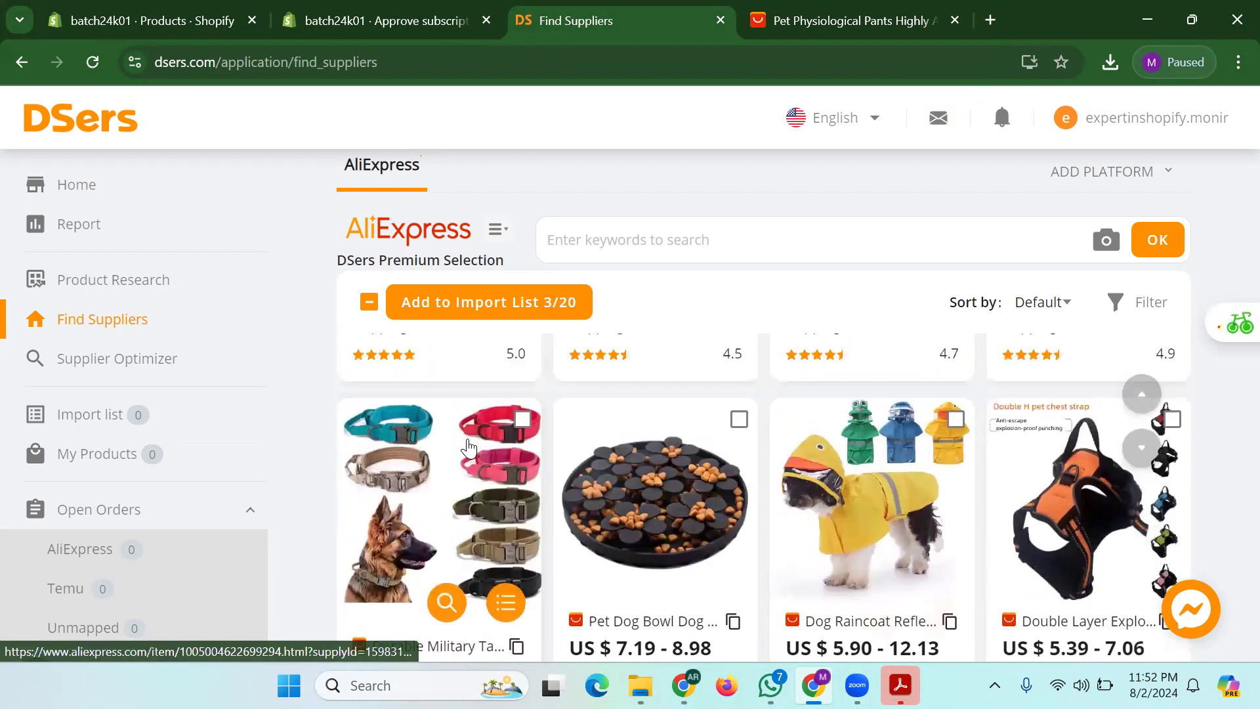
left_click(531, 457)
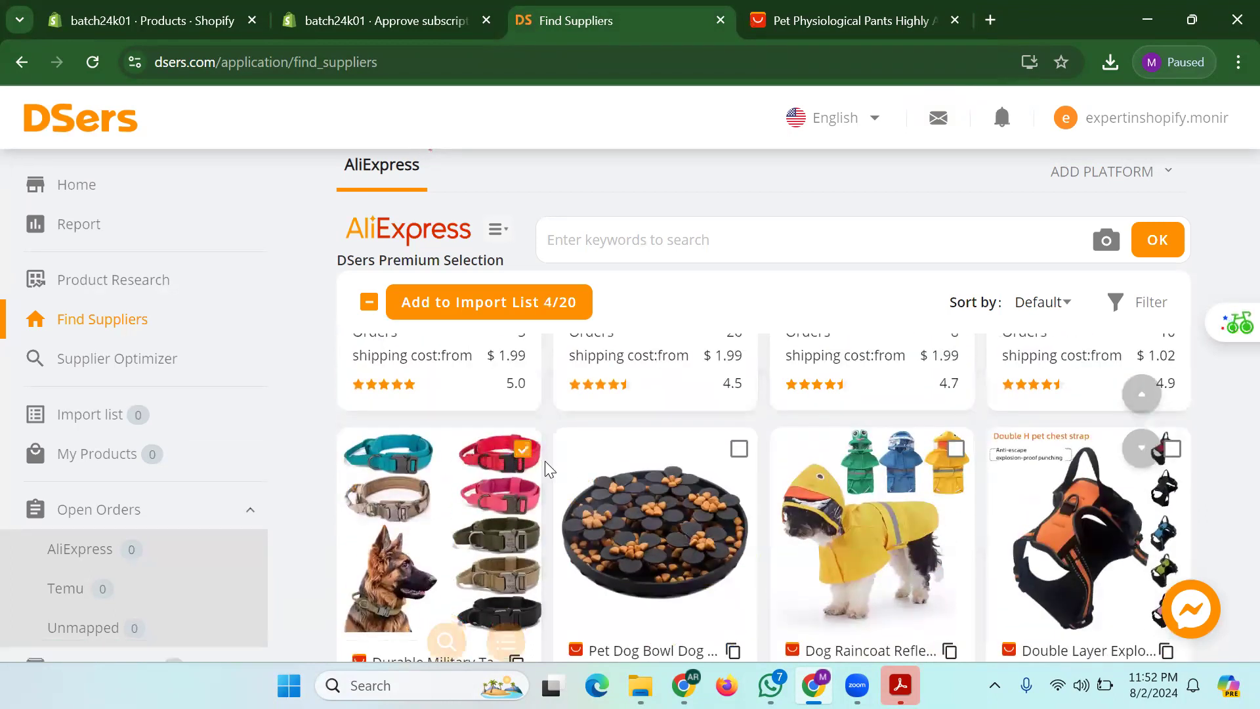
scroll(586, 472, "down", 4)
scroll(587, 471, "up", 2)
scroll(586, 471, "down", 10)
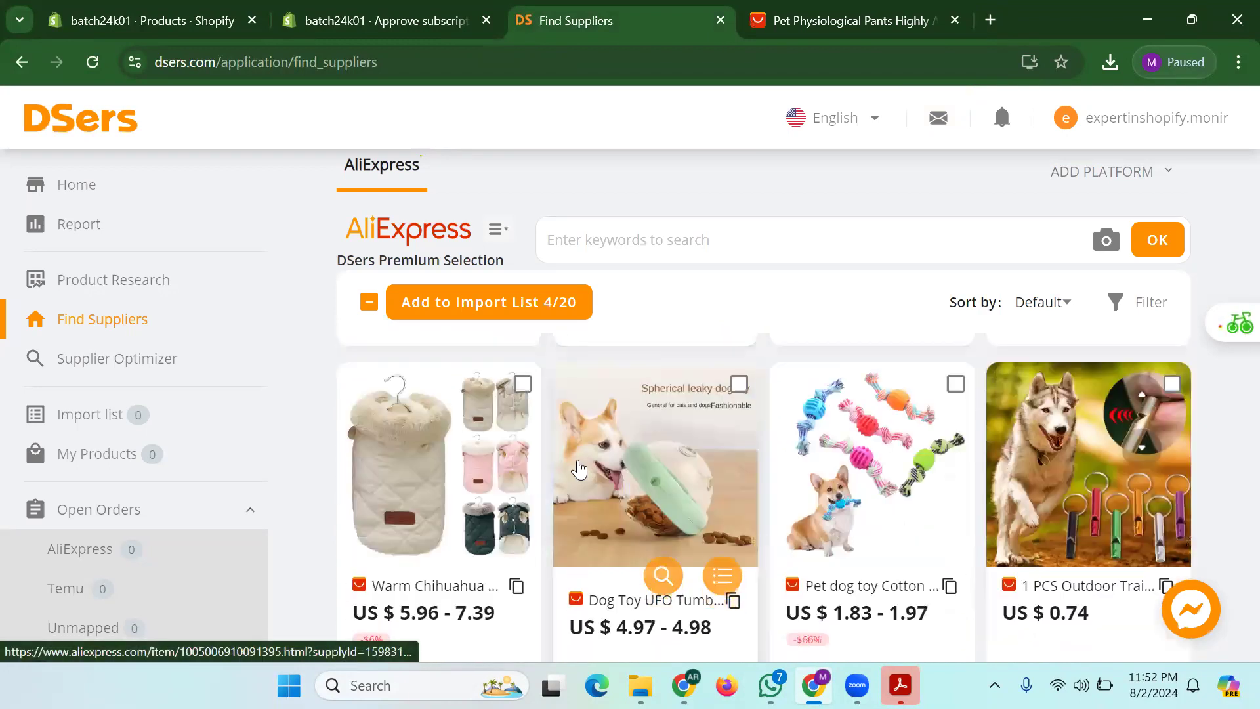
scroll(562, 423, "down", 3)
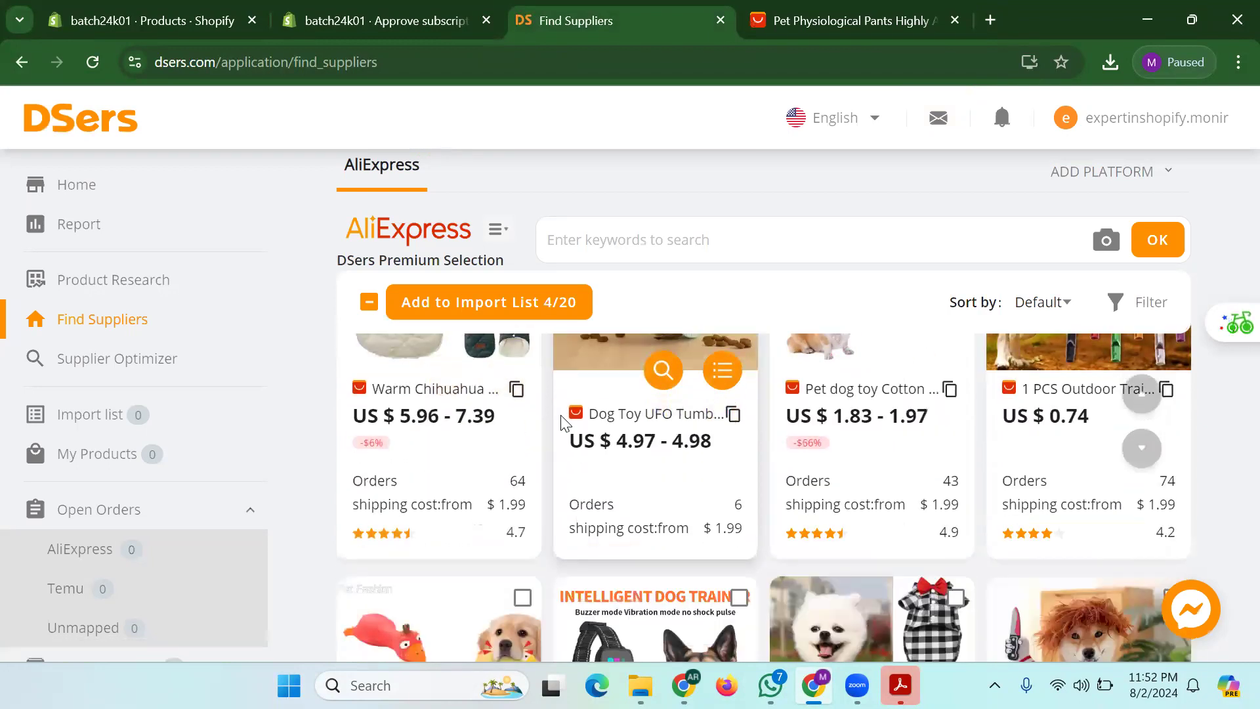
scroll(514, 500, "down", 3)
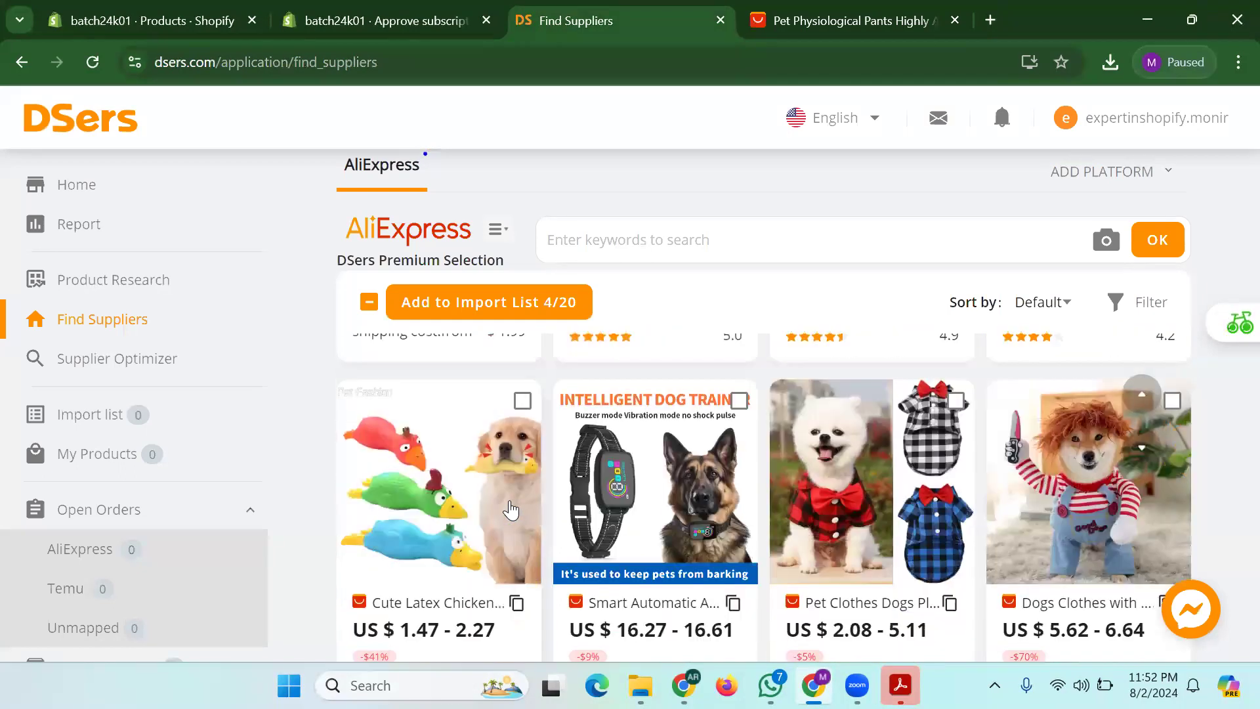
scroll(420, 509, "up", 5)
scroll(433, 519, "up", 2)
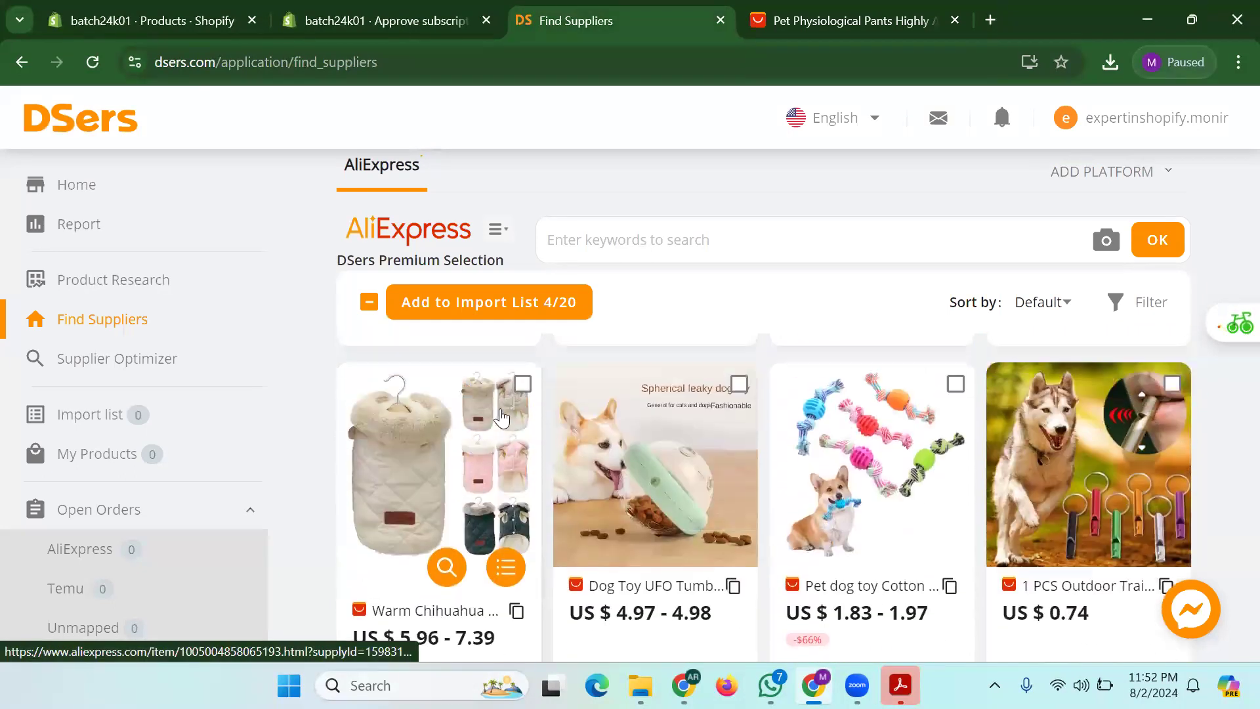
left_click(523, 384)
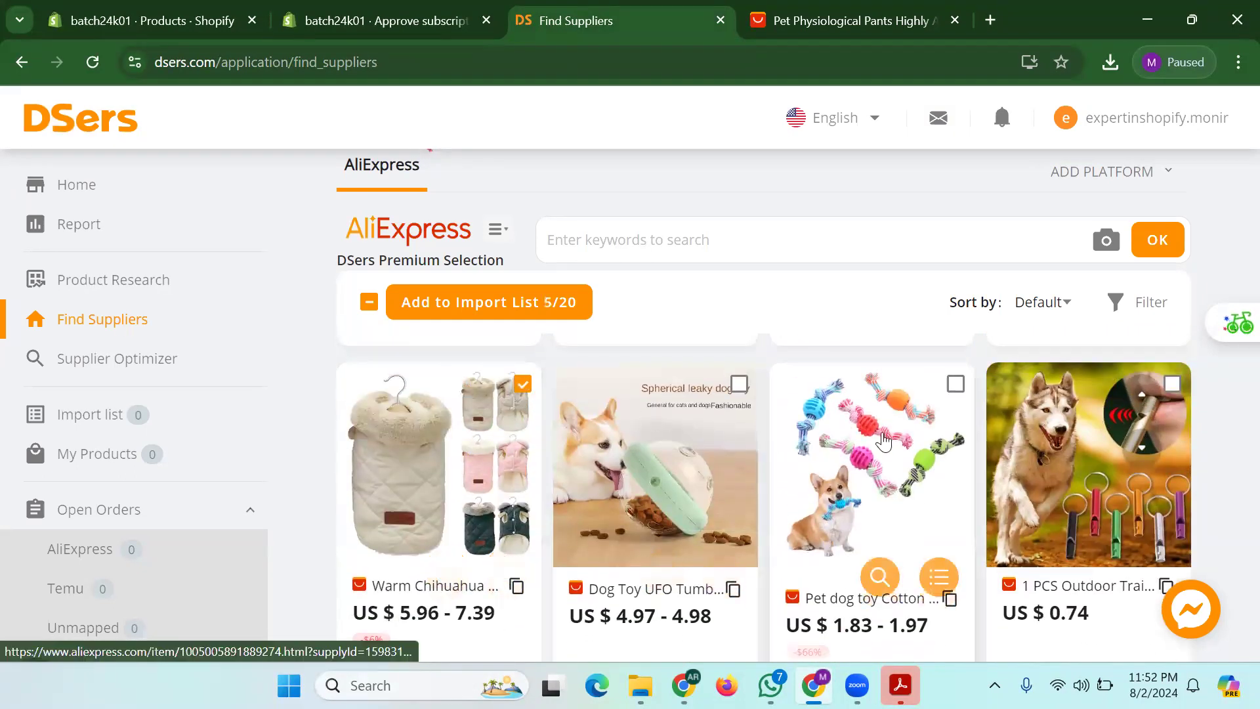
Tick the spiky ball dog toys, electric training collar and two more pet products, reaching 11/20.
scroll(656, 473, "down", 2)
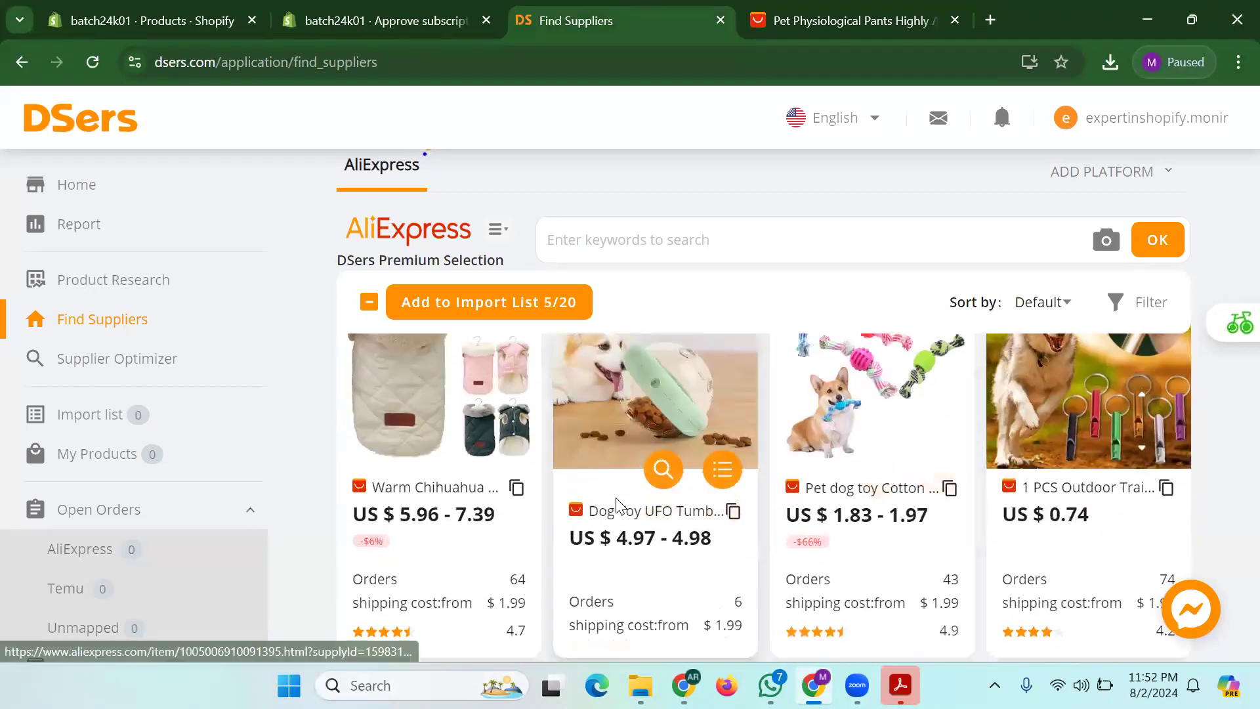
scroll(644, 495, "down", 1)
scroll(644, 502, "down", 1)
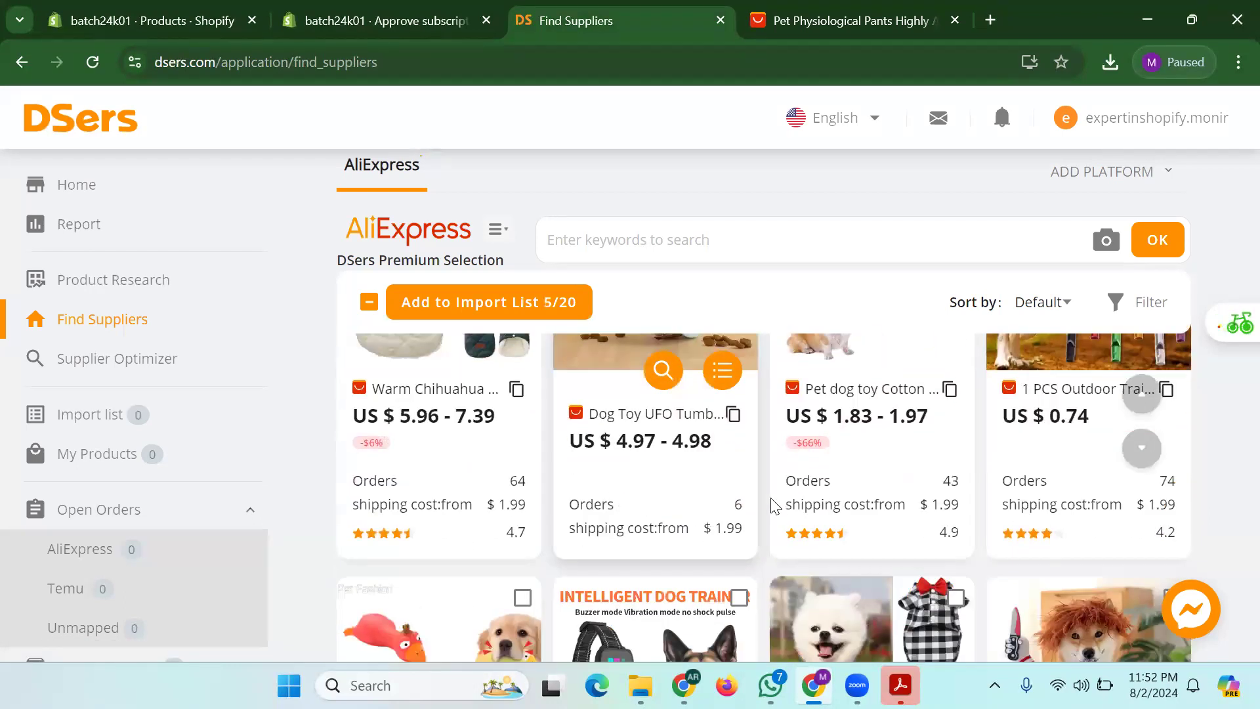
scroll(774, 505, "up", 3)
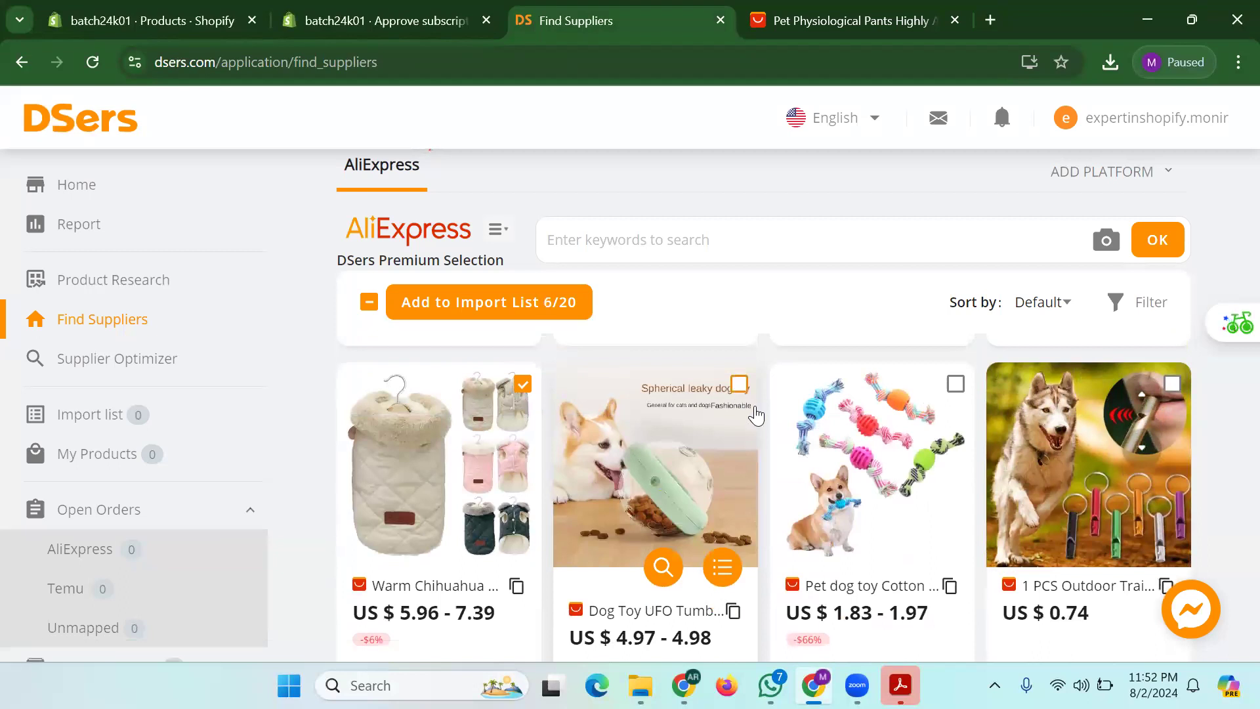
scroll(952, 455, "down", 8)
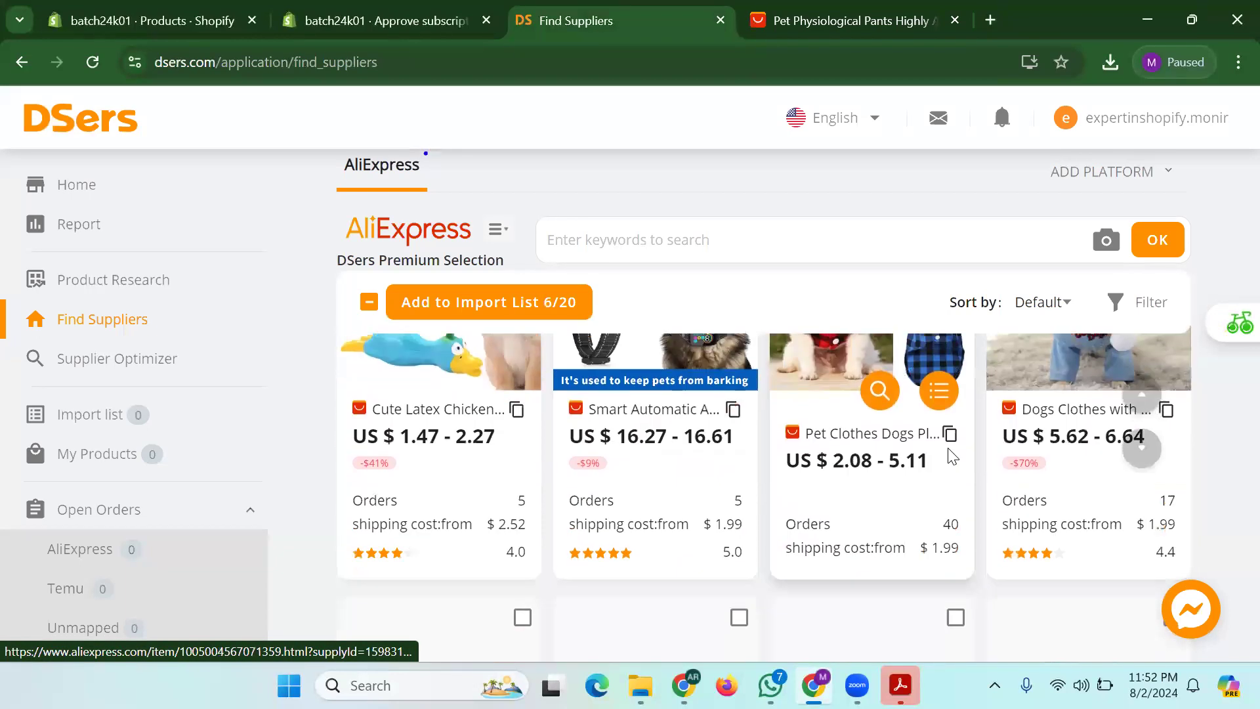
scroll(951, 460, "down", 3)
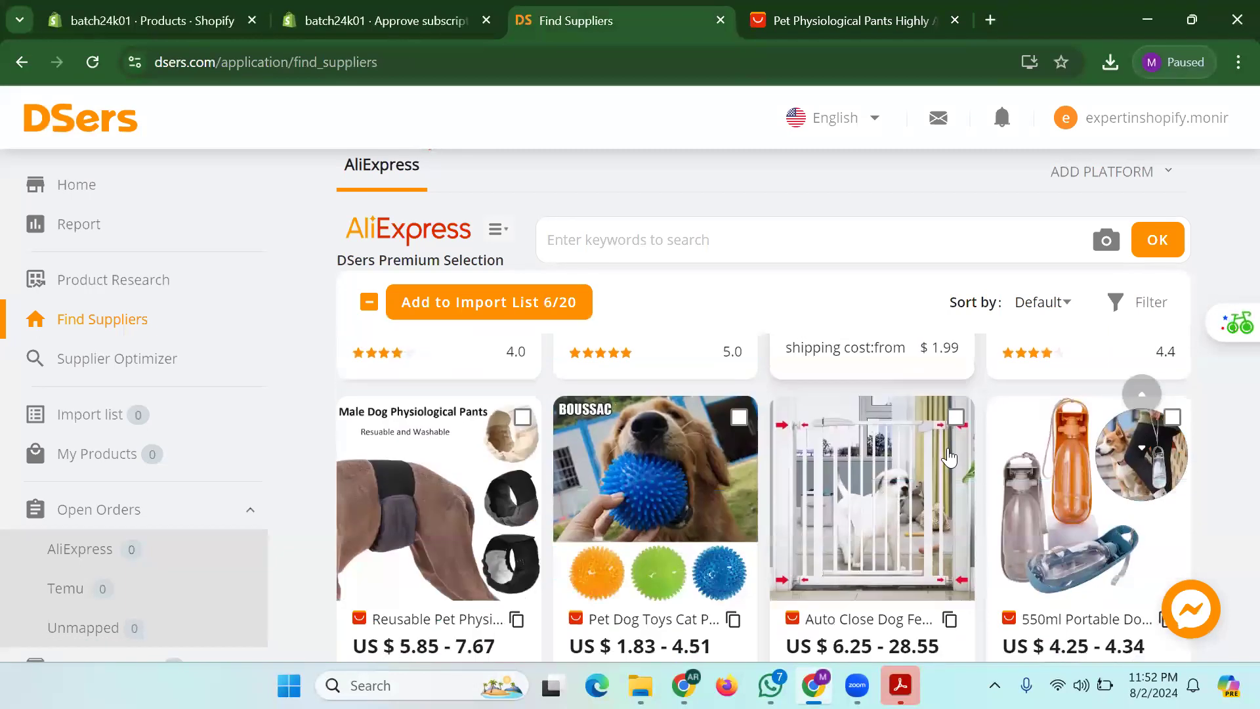
left_click(739, 418)
scroll(676, 445, "down", 3)
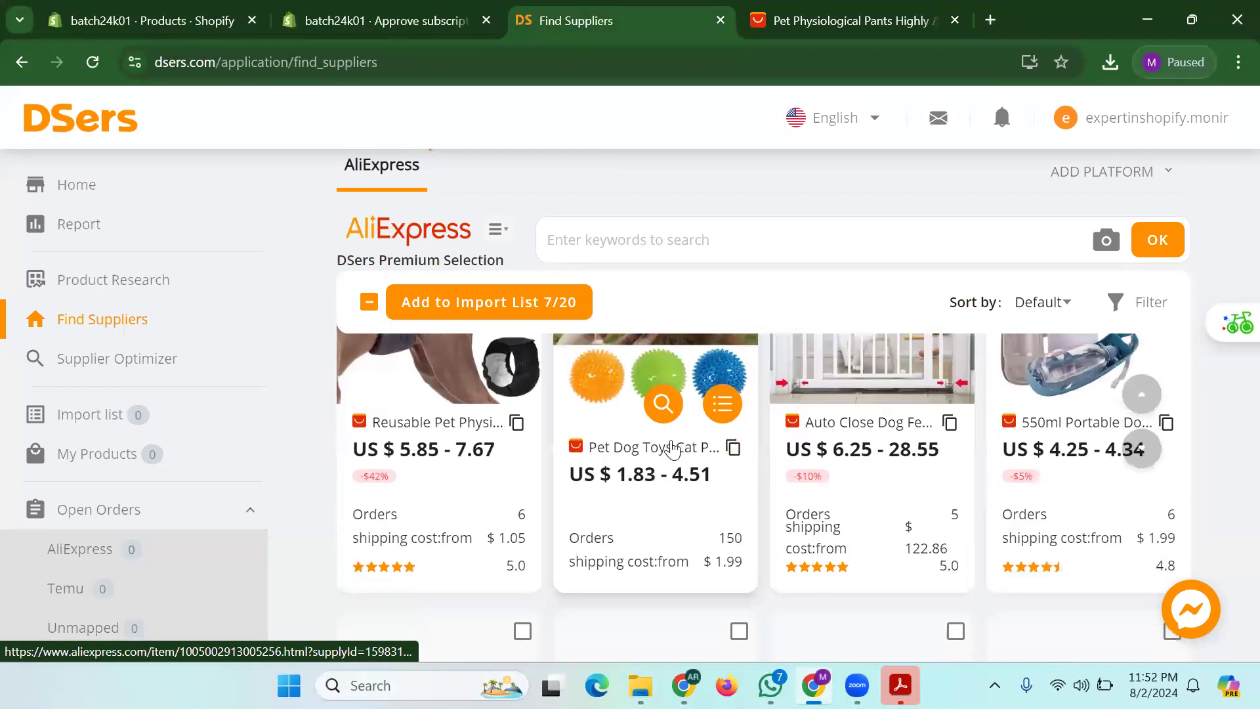
scroll(604, 506, "down", 2)
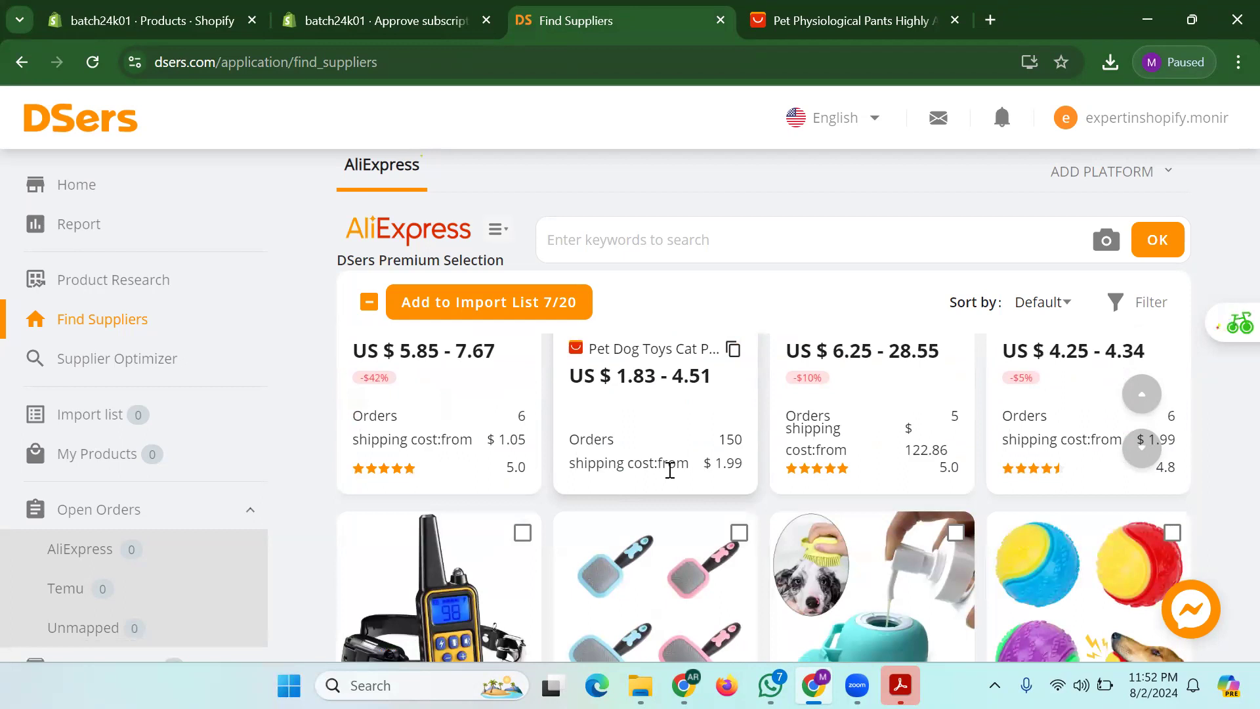
scroll(734, 451, "down", 3)
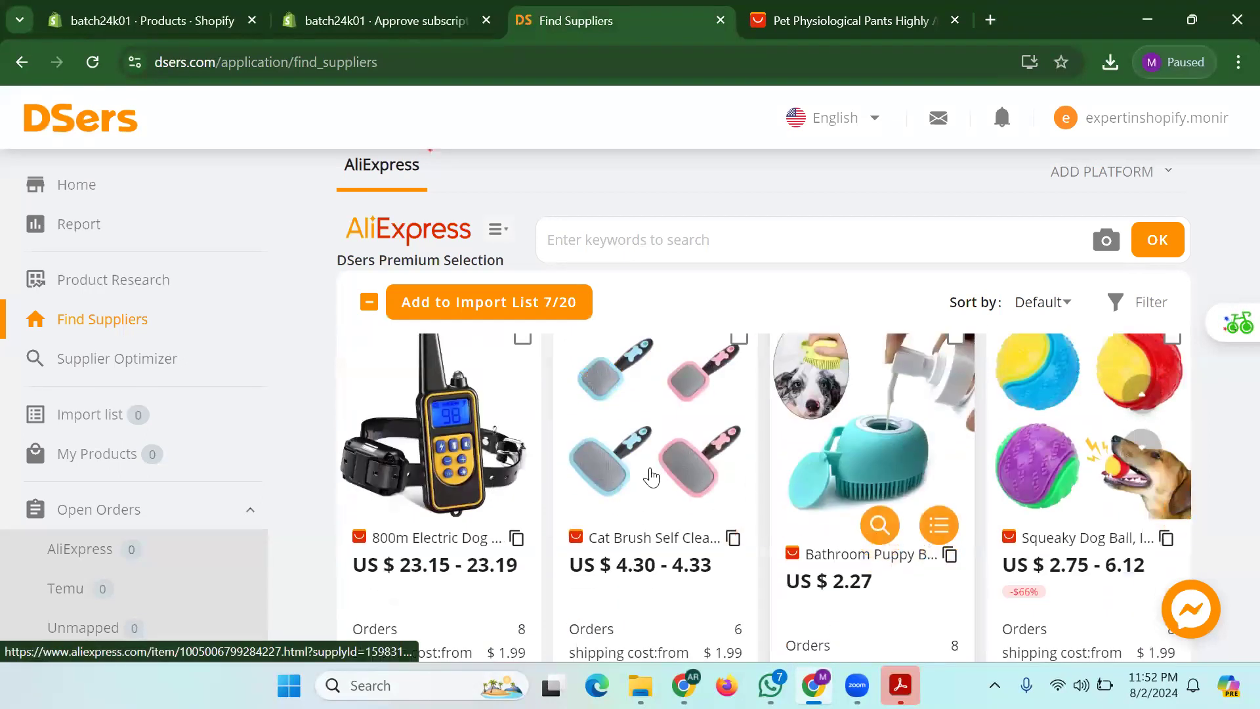
scroll(817, 453, "down", 4)
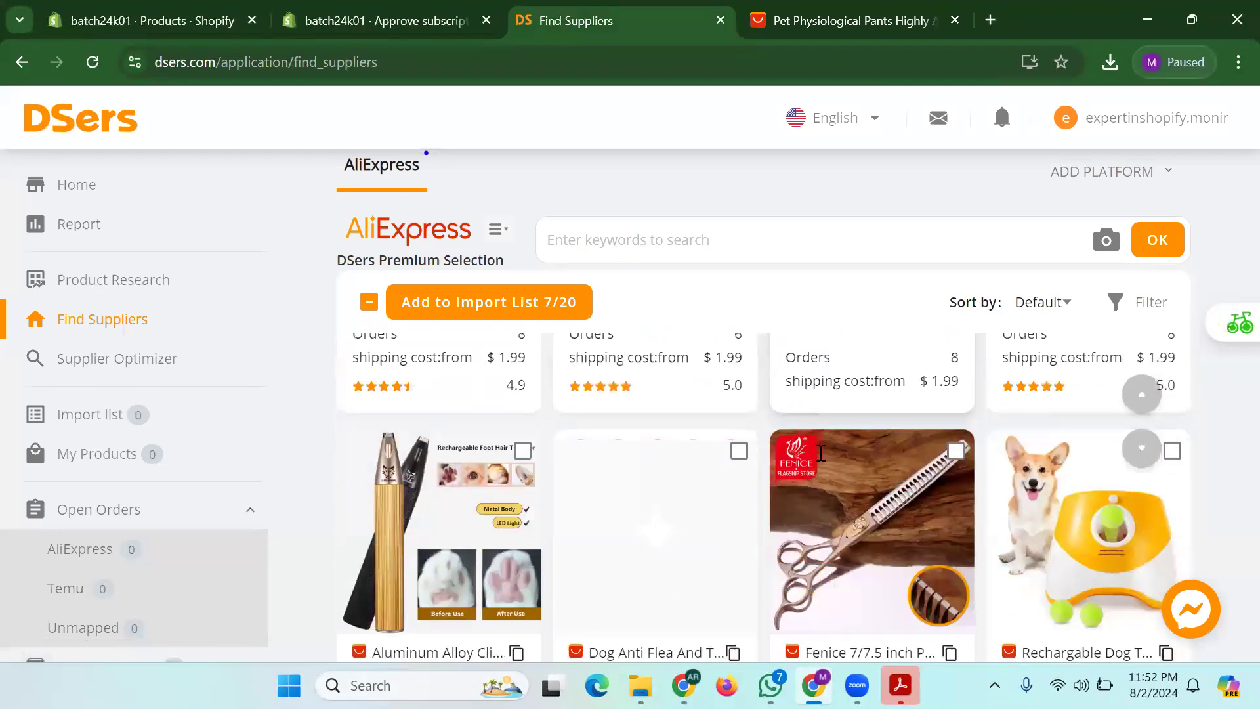
scroll(657, 427, "up", 4)
left_click(523, 338)
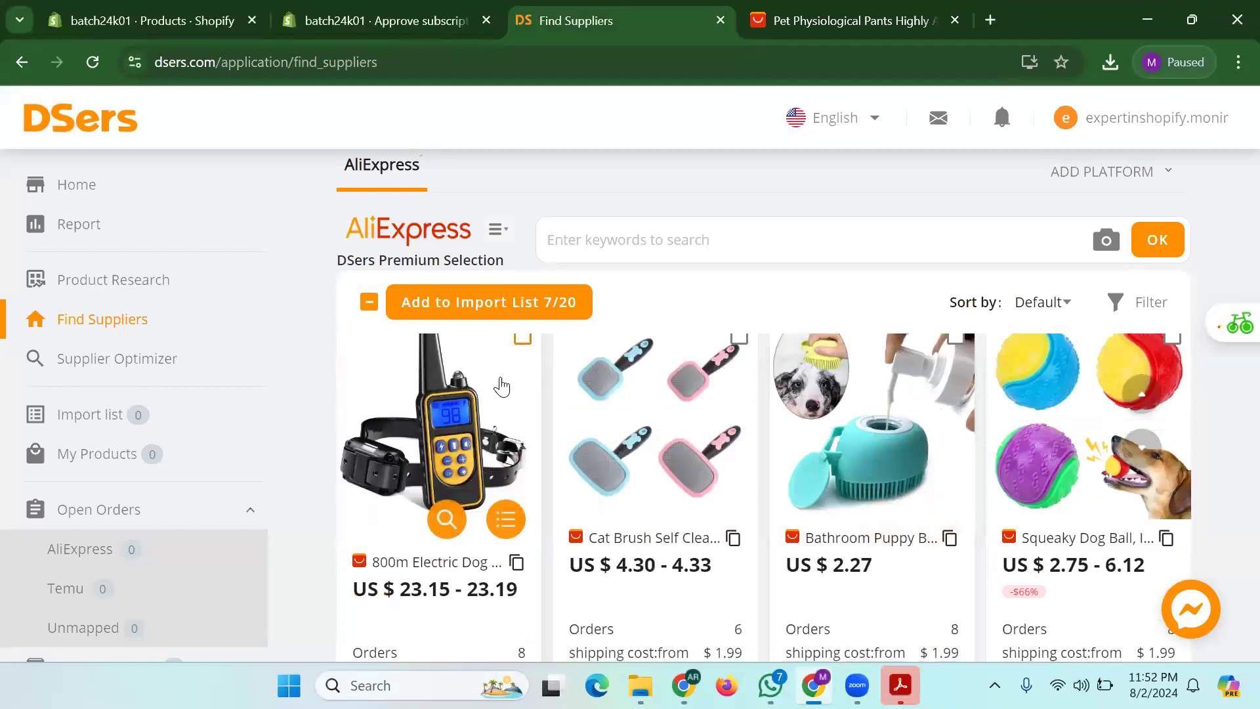
scroll(488, 445, "down", 3)
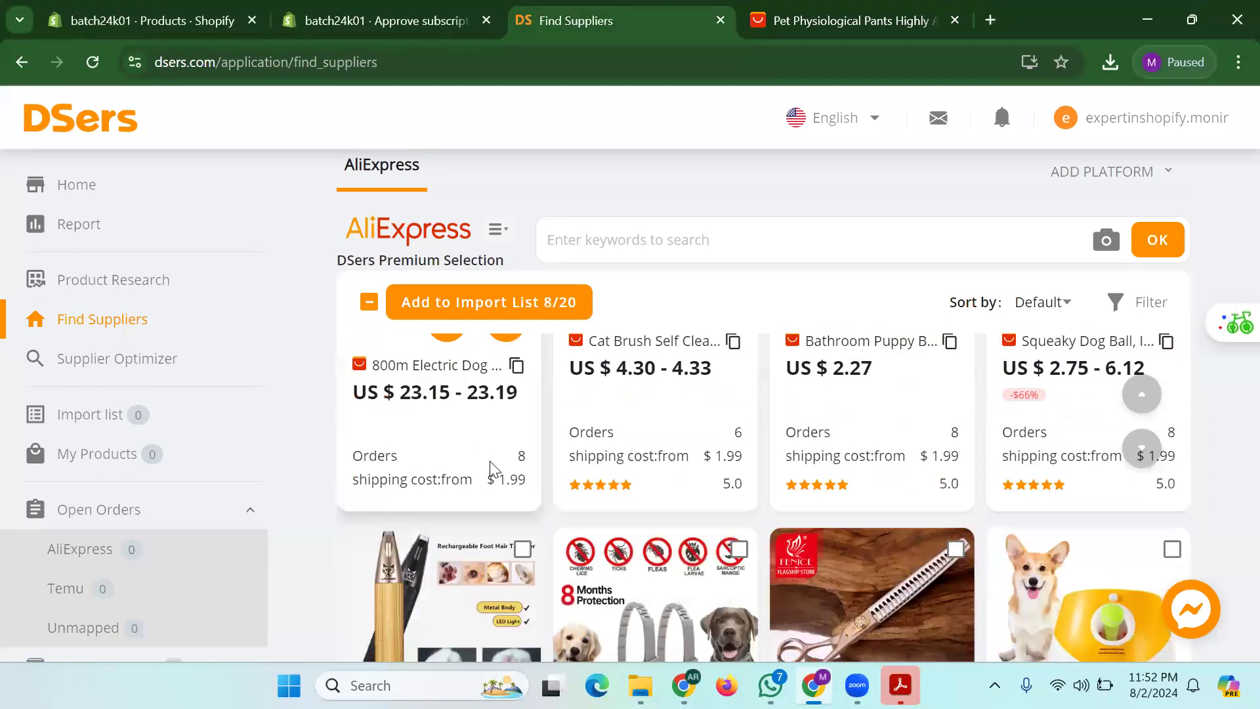
scroll(840, 454, "down", 3)
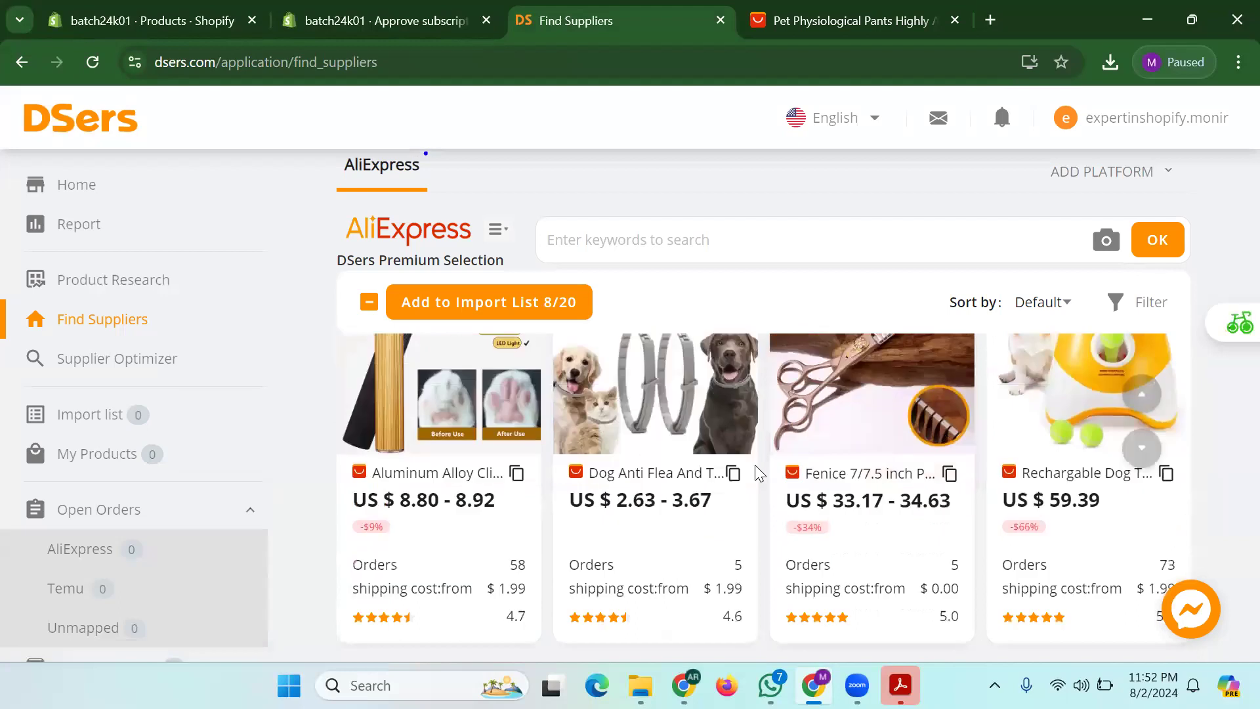
scroll(755, 465, "up", 3)
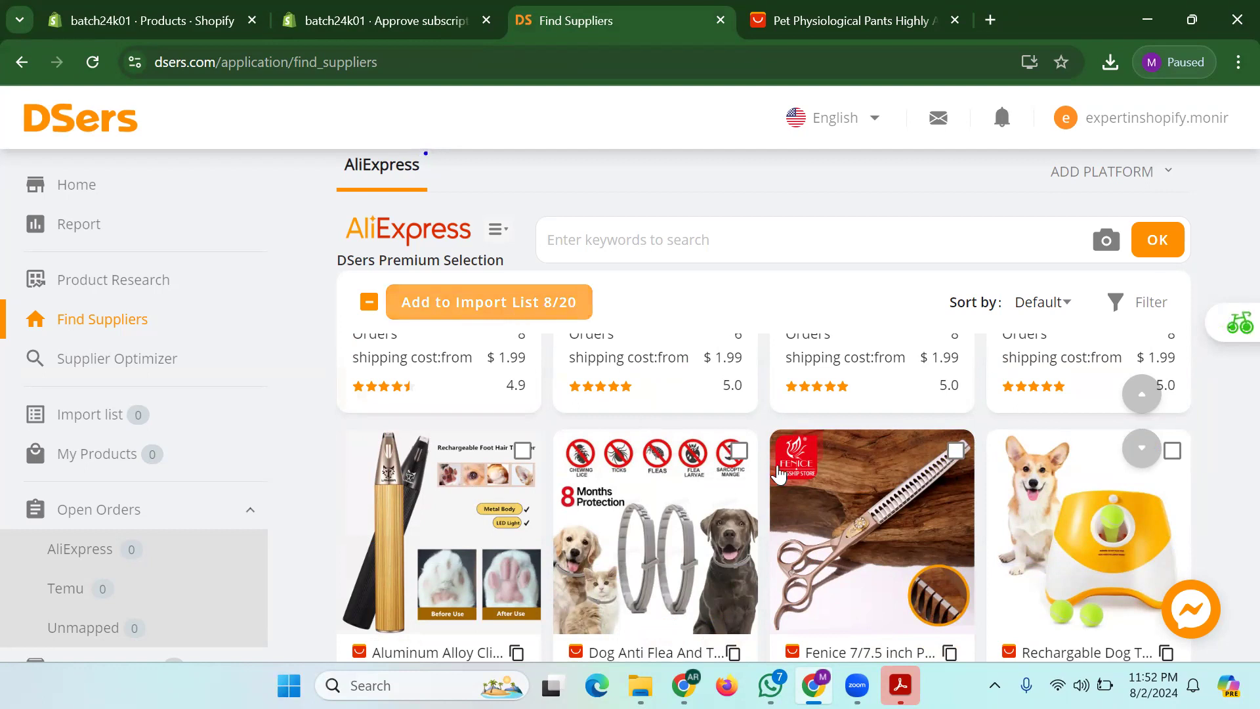
scroll(896, 496, "down", 4)
scroll(894, 496, "down", 3)
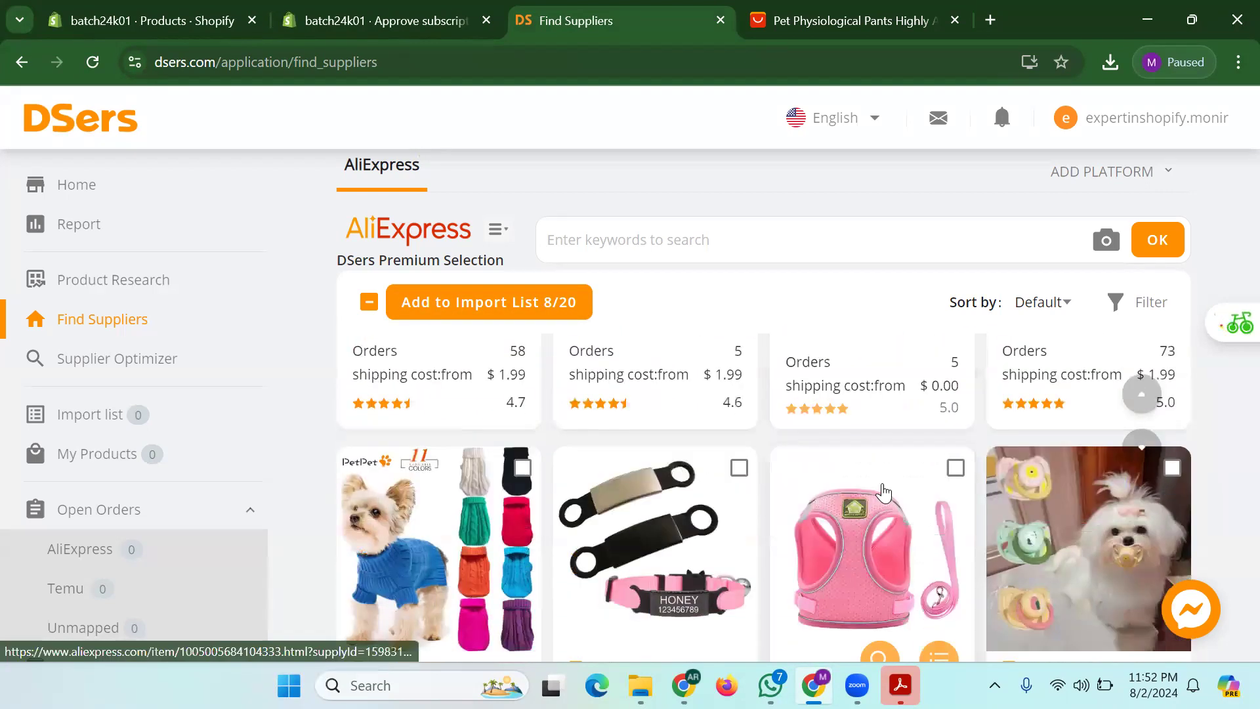
left_click(1172, 370)
left_click(955, 370)
scroll(525, 450, "down", 3)
scroll(525, 453, "down", 3)
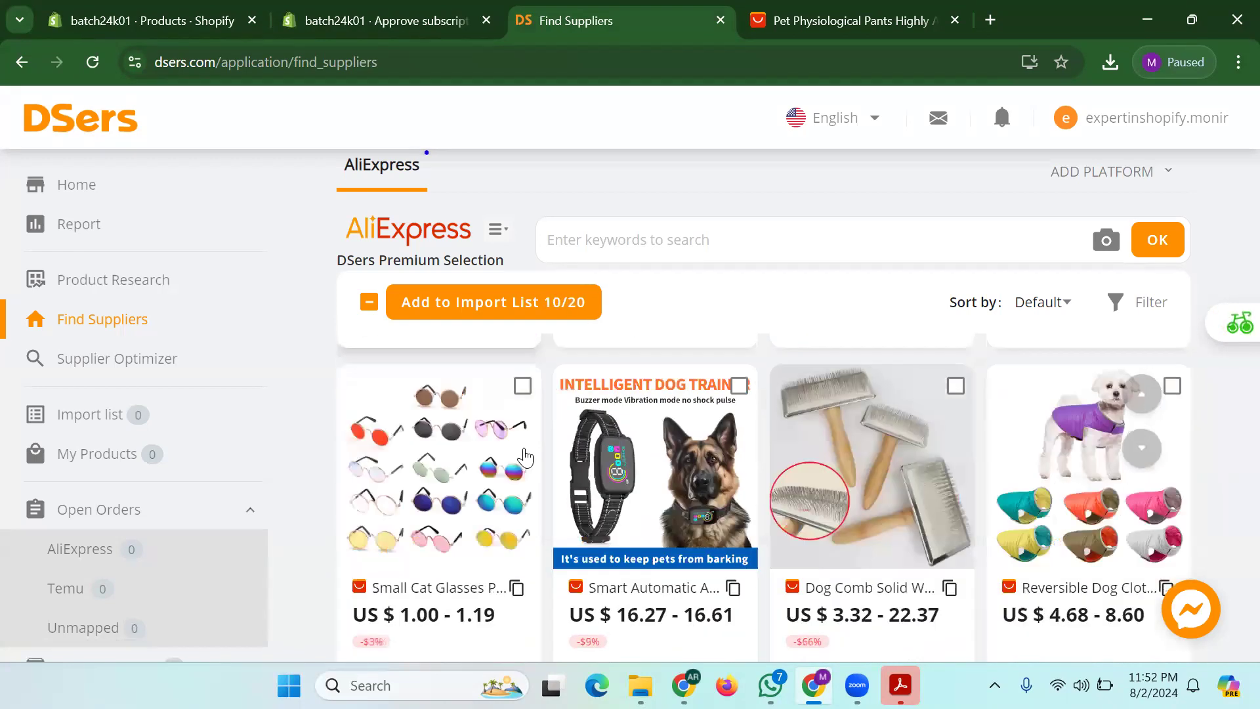
scroll(525, 453, "down", 3)
scroll(525, 453, "up", 3)
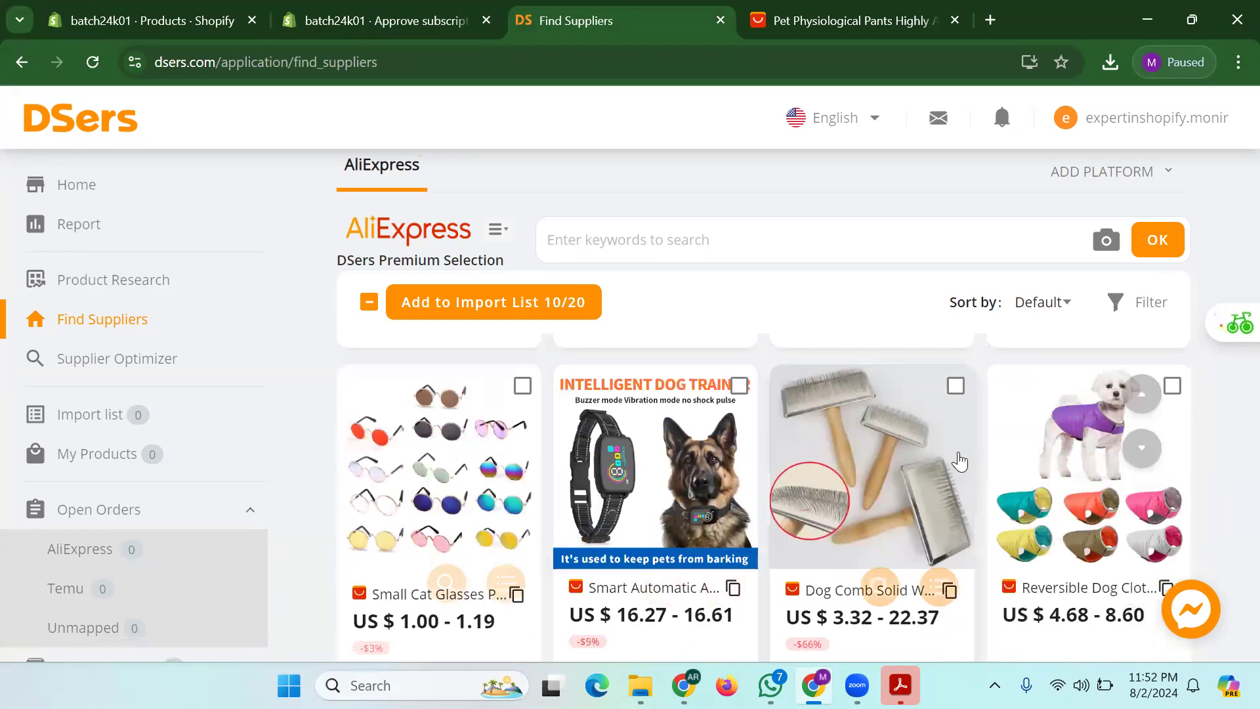
scroll(956, 455, "up", 2)
scroll(570, 493, "down", 2)
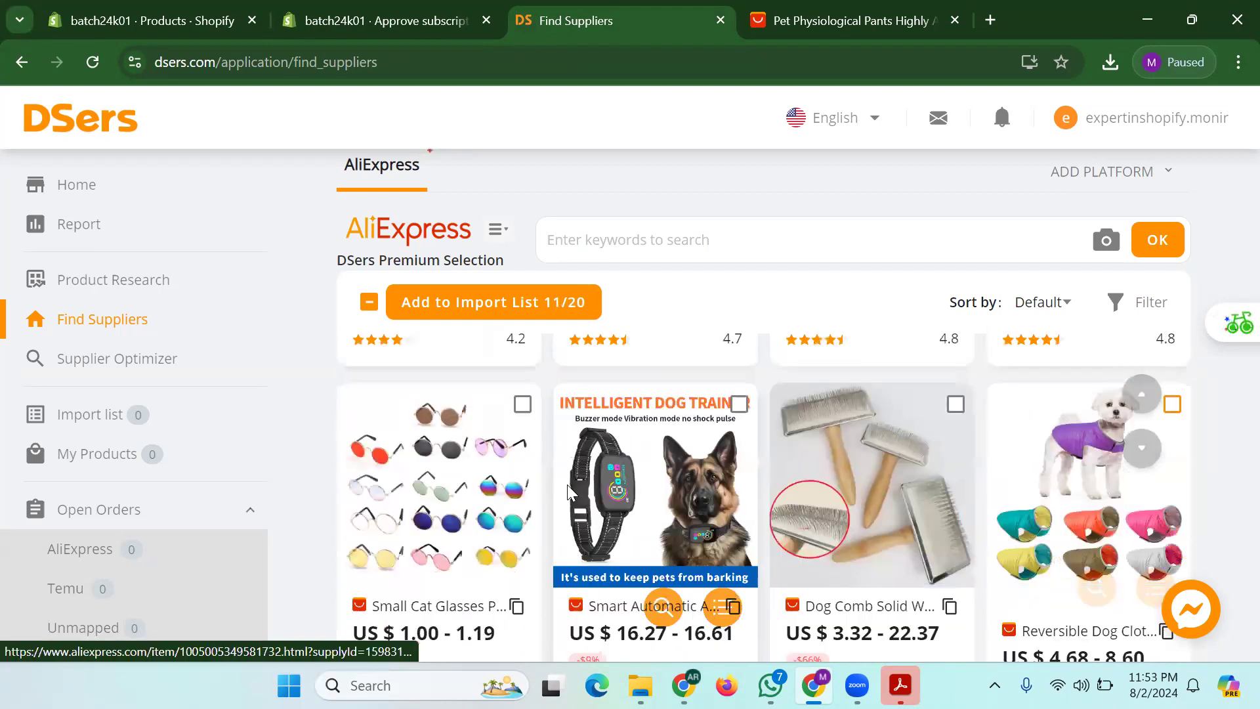
scroll(569, 493, "up", 2)
scroll(395, 493, "down", 1)
scroll(395, 492, "down", 7)
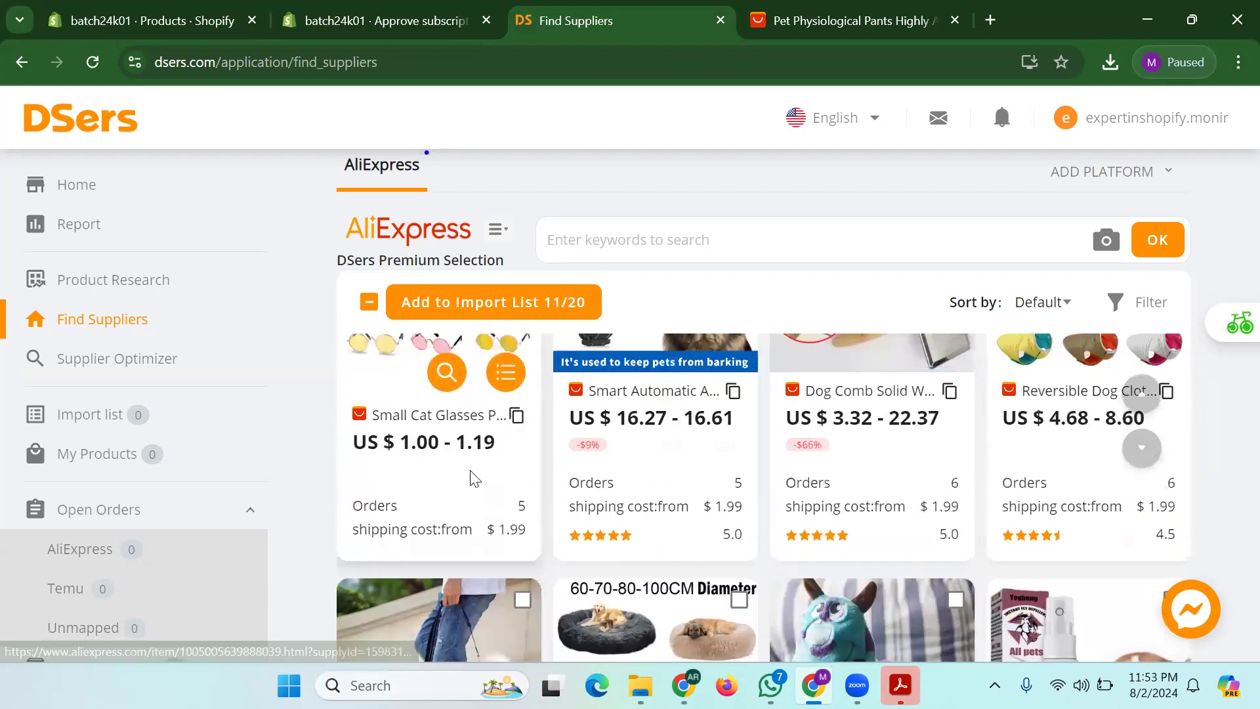
scroll(475, 467, "down", 4)
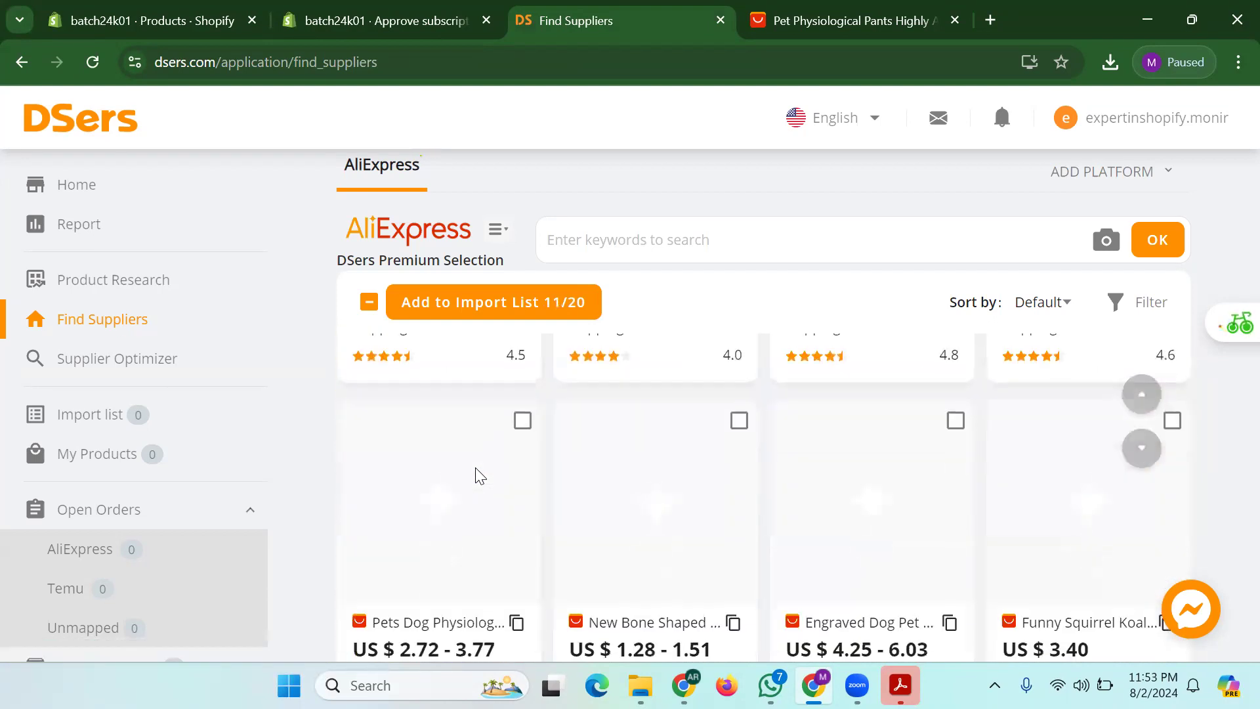
scroll(475, 470, "down", 1)
scroll(477, 478, "down", 1)
scroll(472, 446, "up", 1)
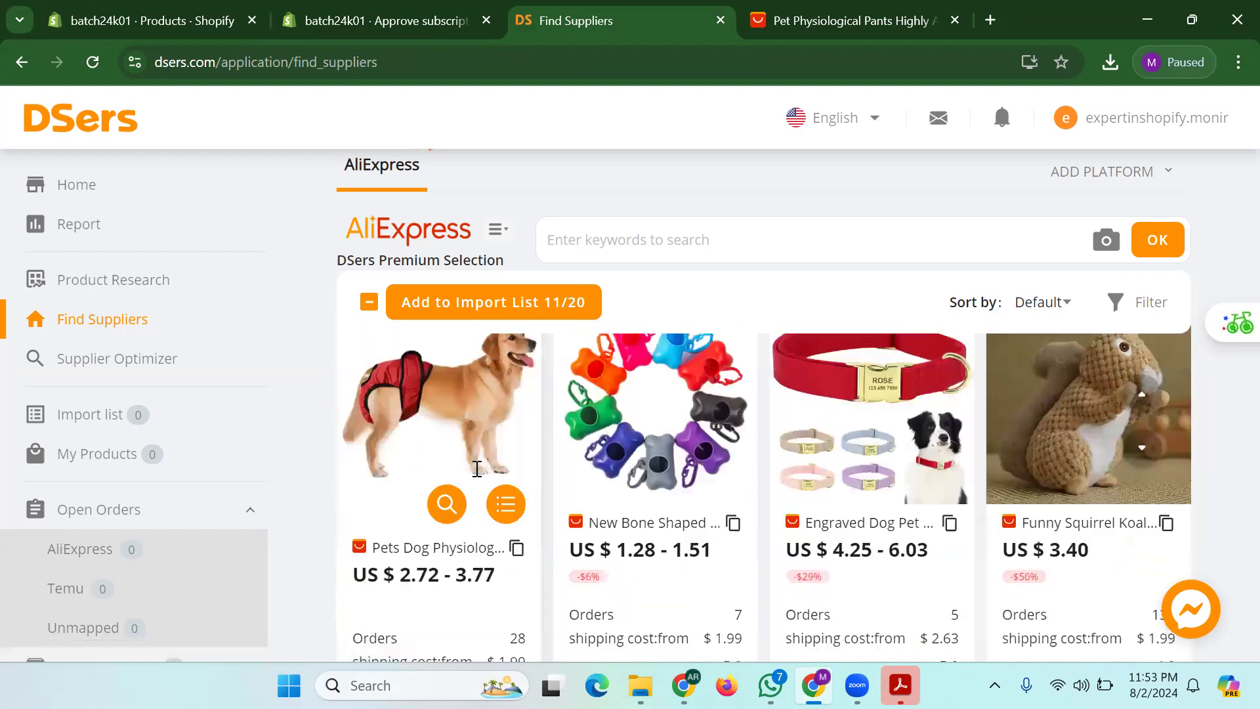
Add the selected products to the Import List with English as the import language.
left_click(489, 304)
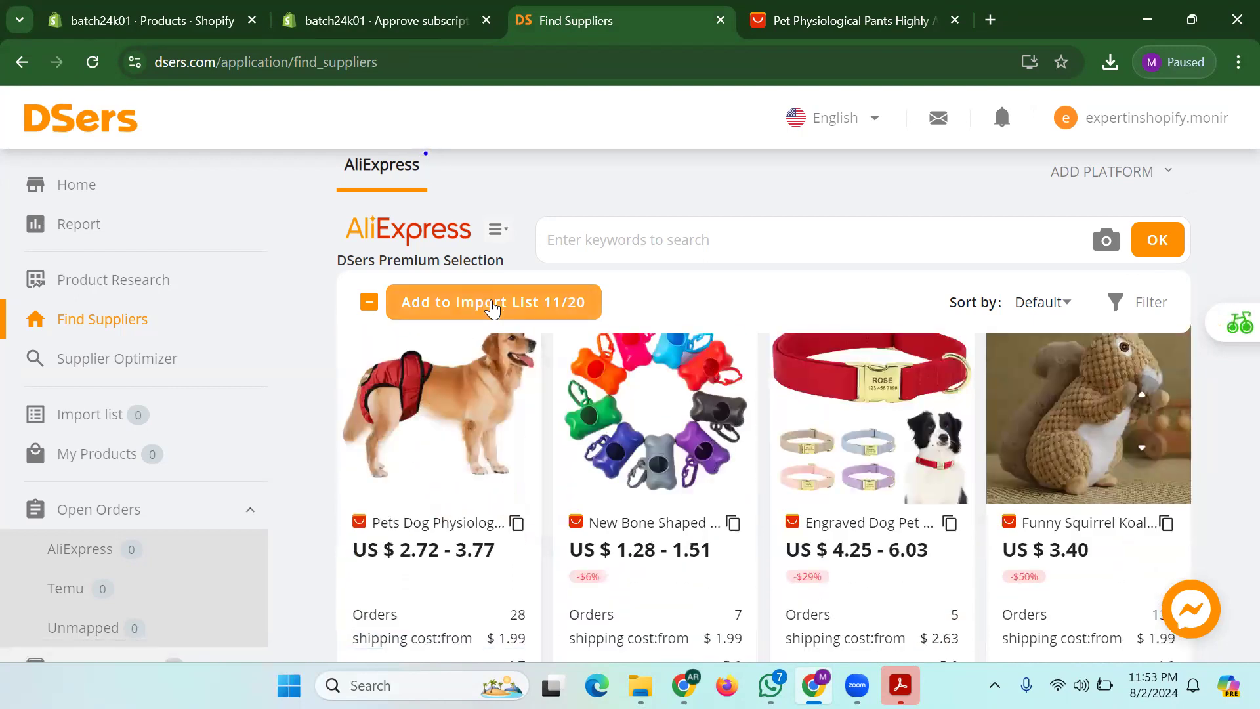
left_click(485, 306)
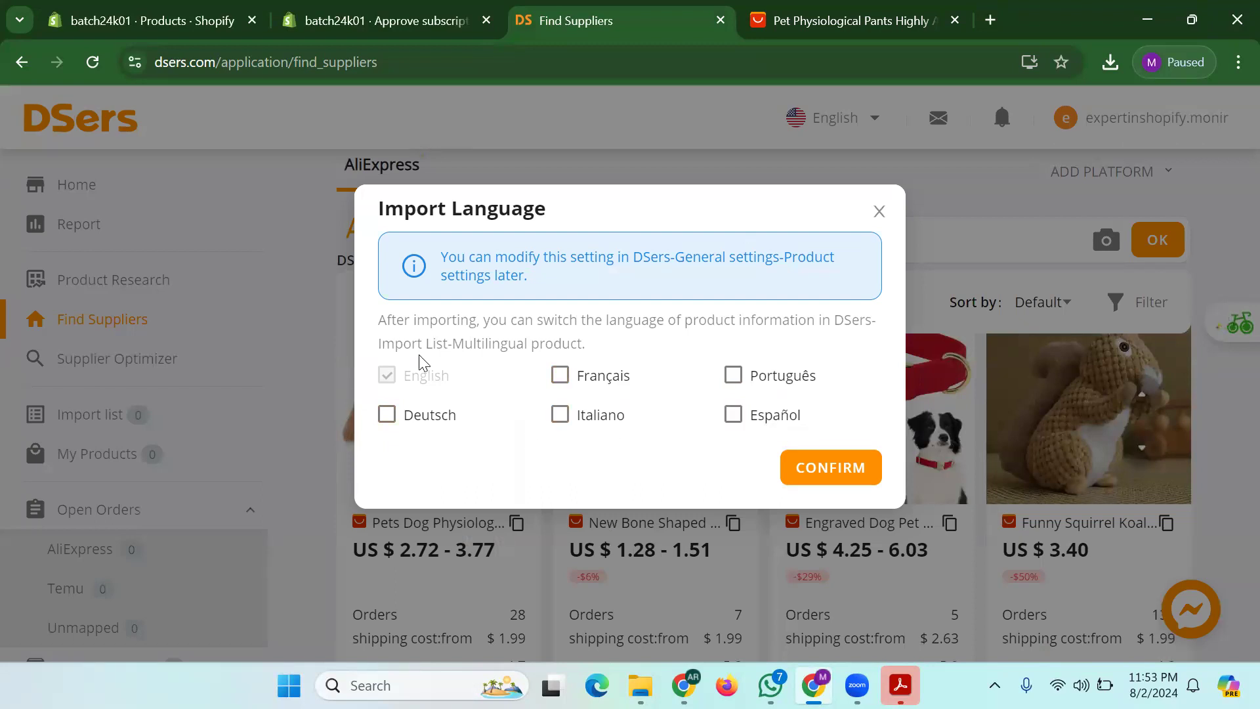
left_click(840, 477)
left_click(846, 465)
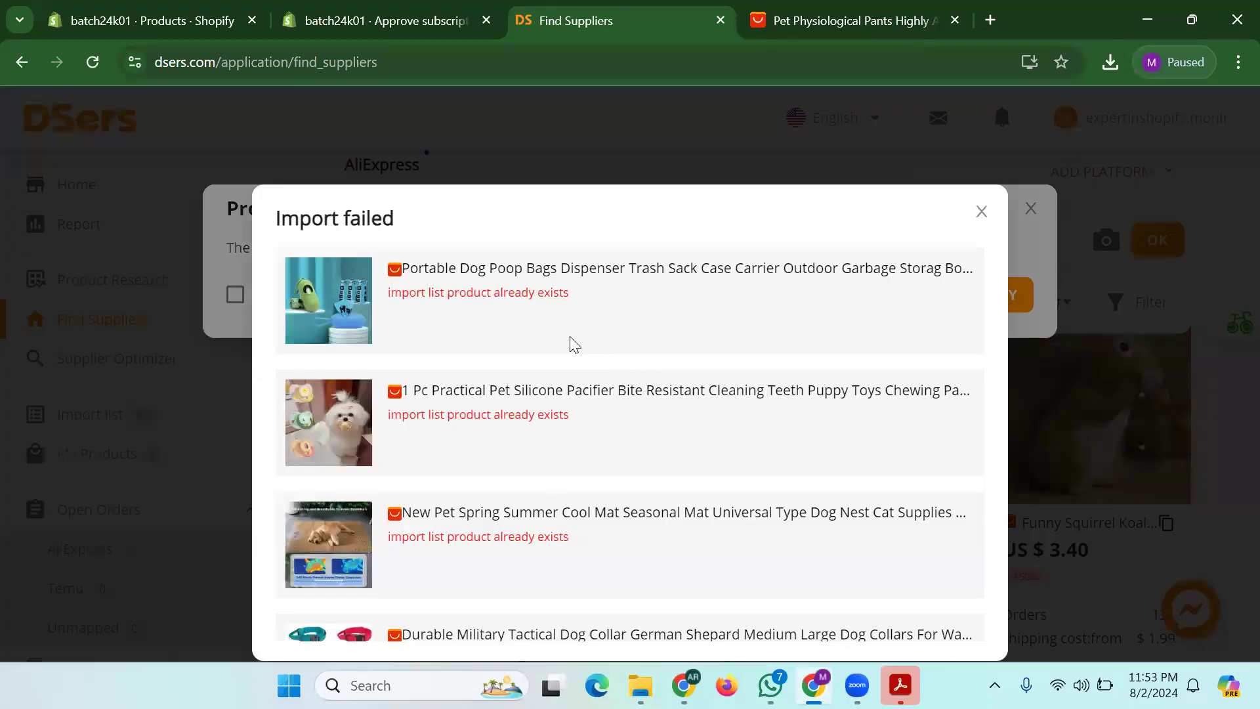
Dismiss the failed-import list and stay on the supplier search after the import.
scroll(650, 354, "down", 9)
scroll(659, 402, "down", 5)
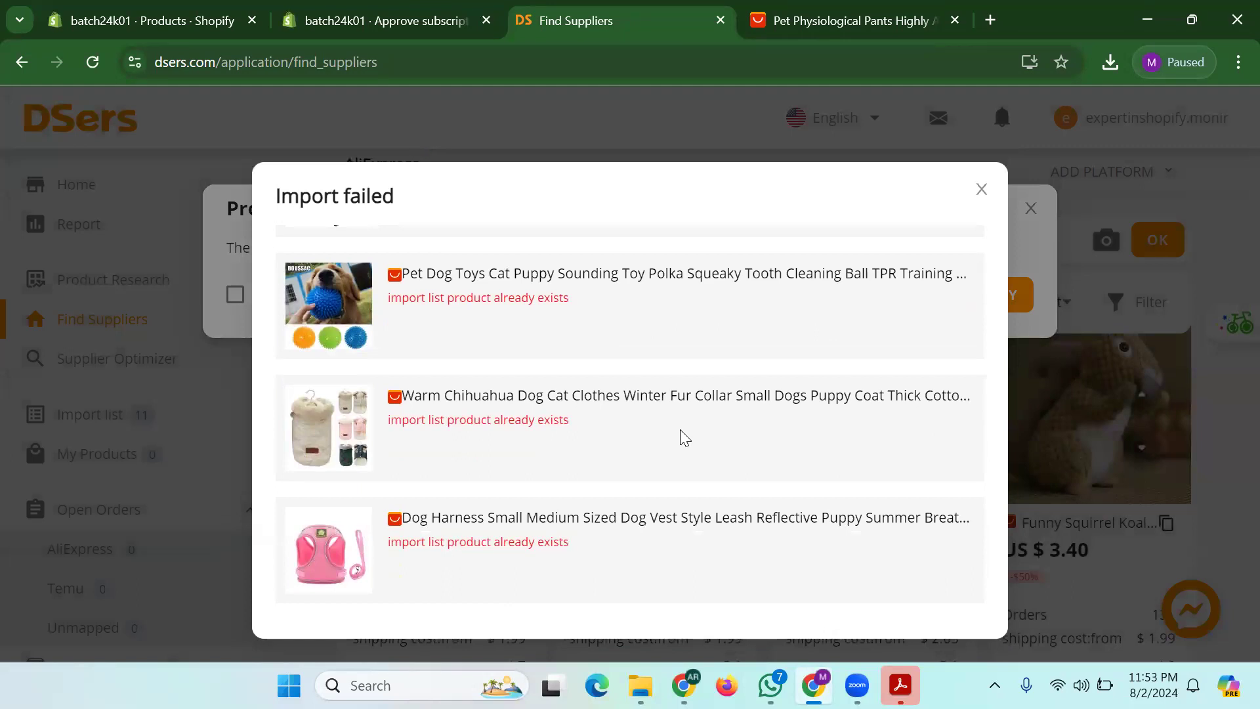
scroll(683, 438, "up", 6)
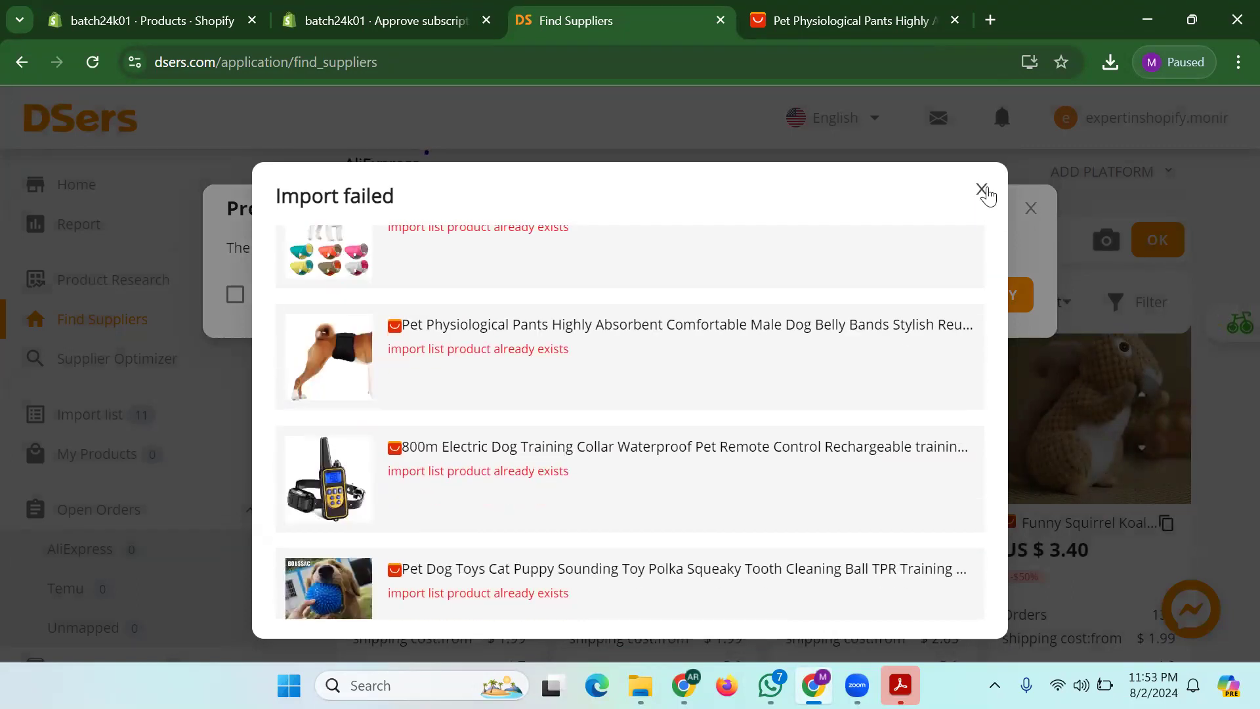
left_click(981, 191)
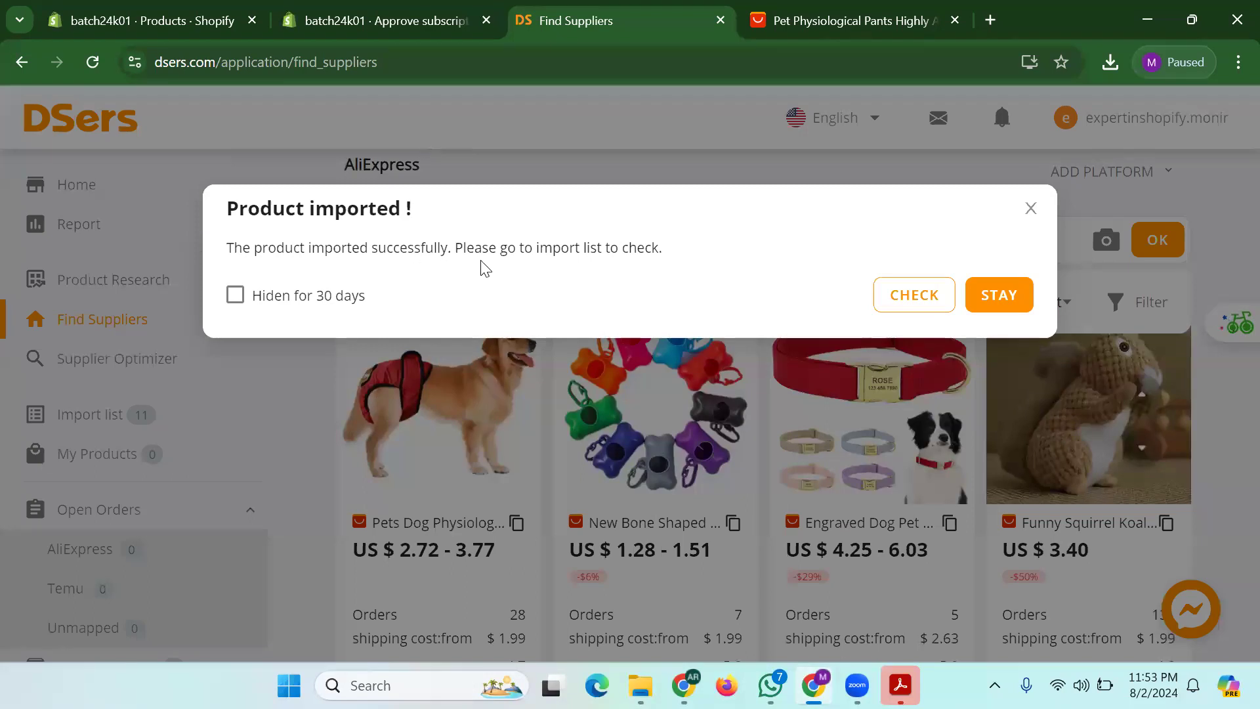
left_click(1011, 308)
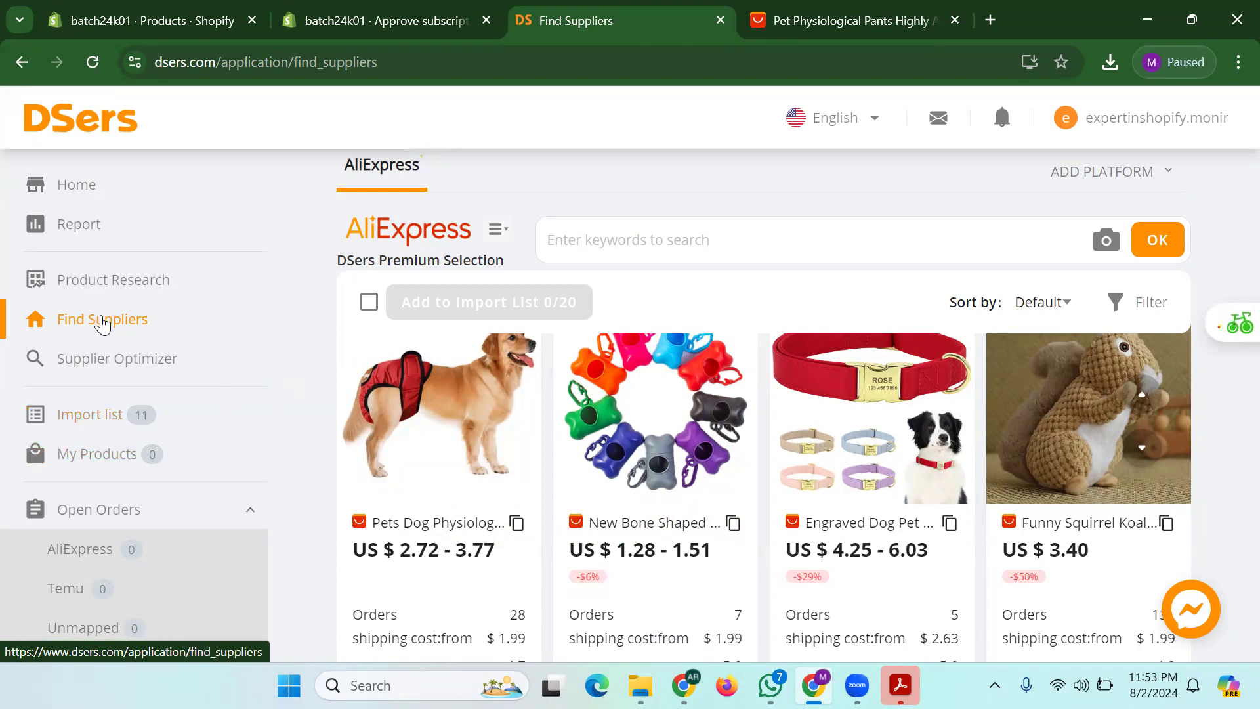
scroll(733, 448, "down", 3)
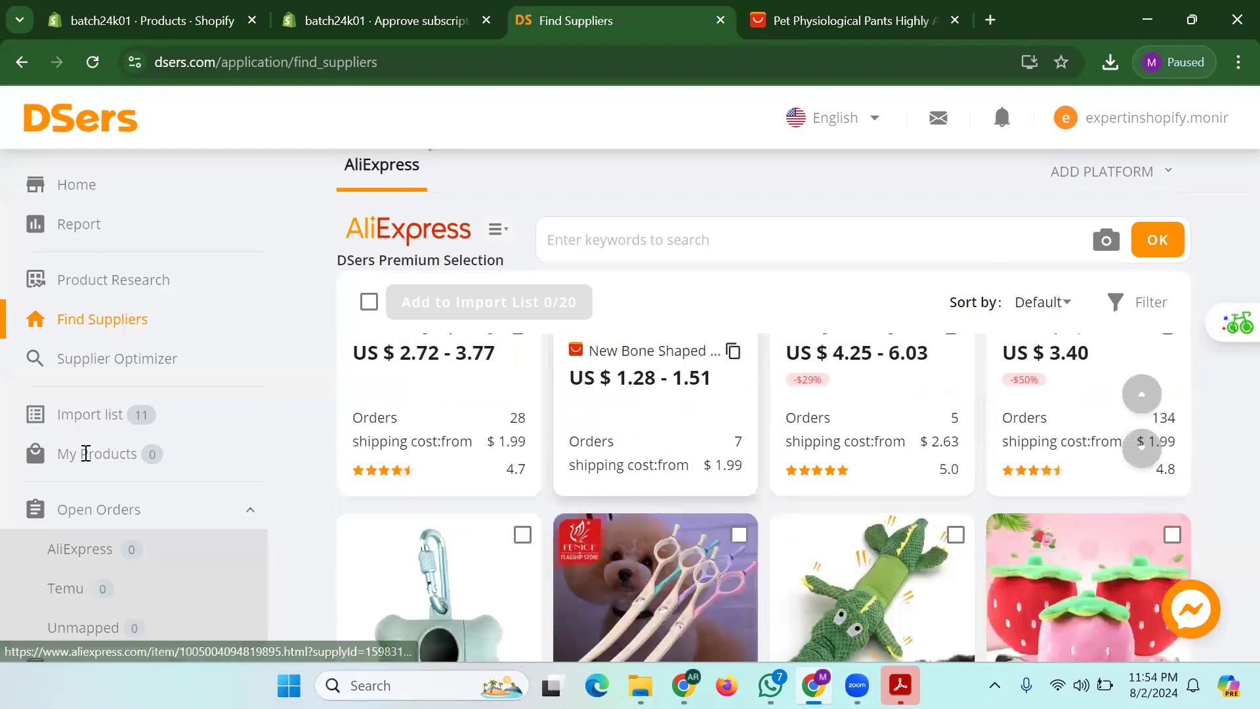
Open the Import List and scroll through the 11 imported pet products.
left_click(88, 420)
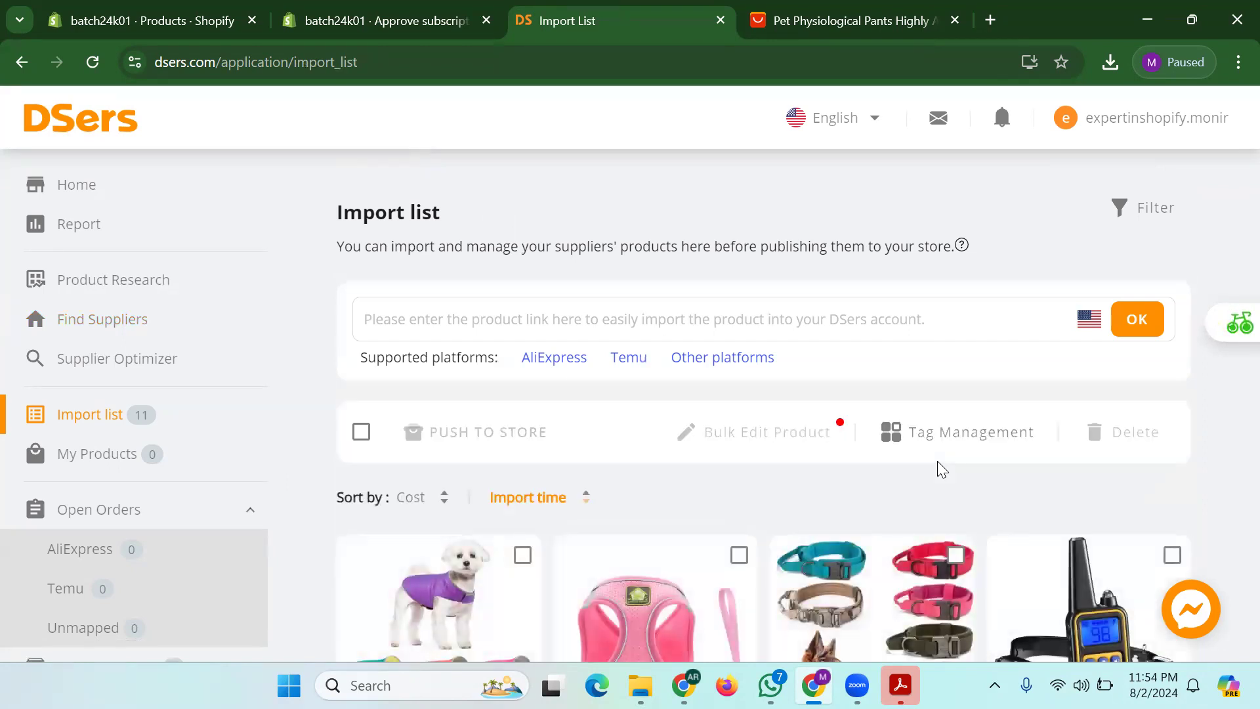
scroll(389, 346, "down", 3)
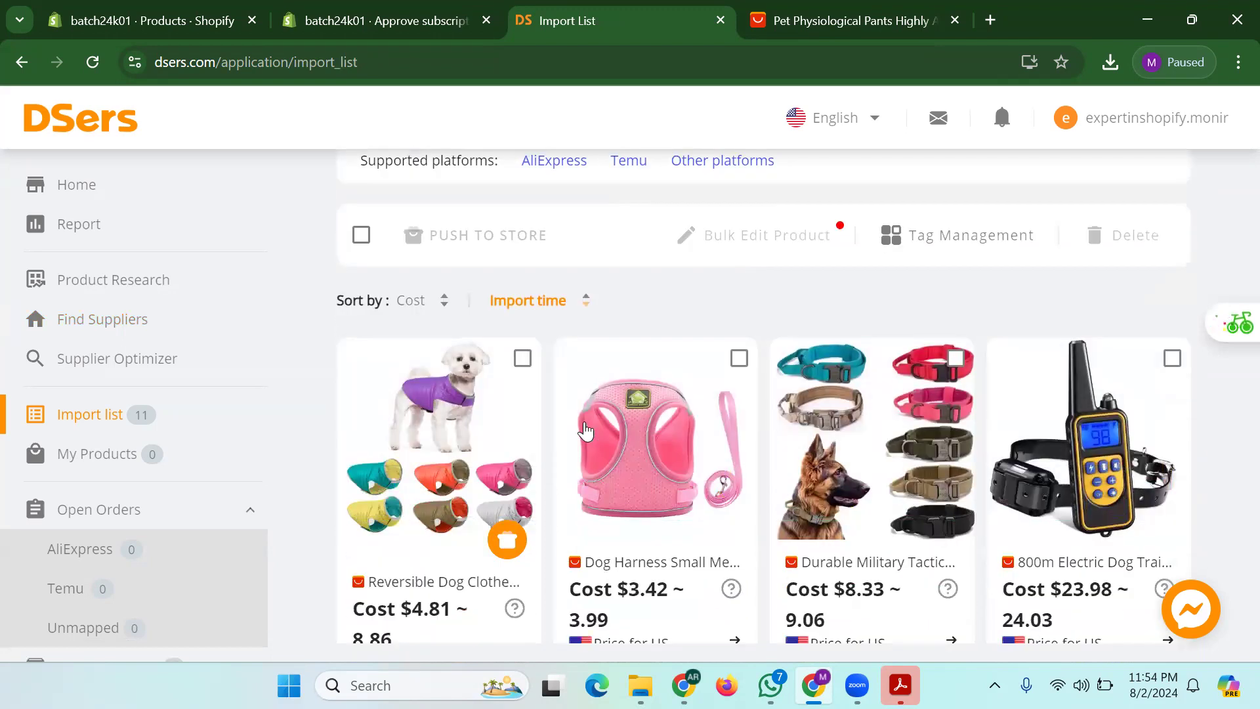
scroll(562, 410, "down", 7)
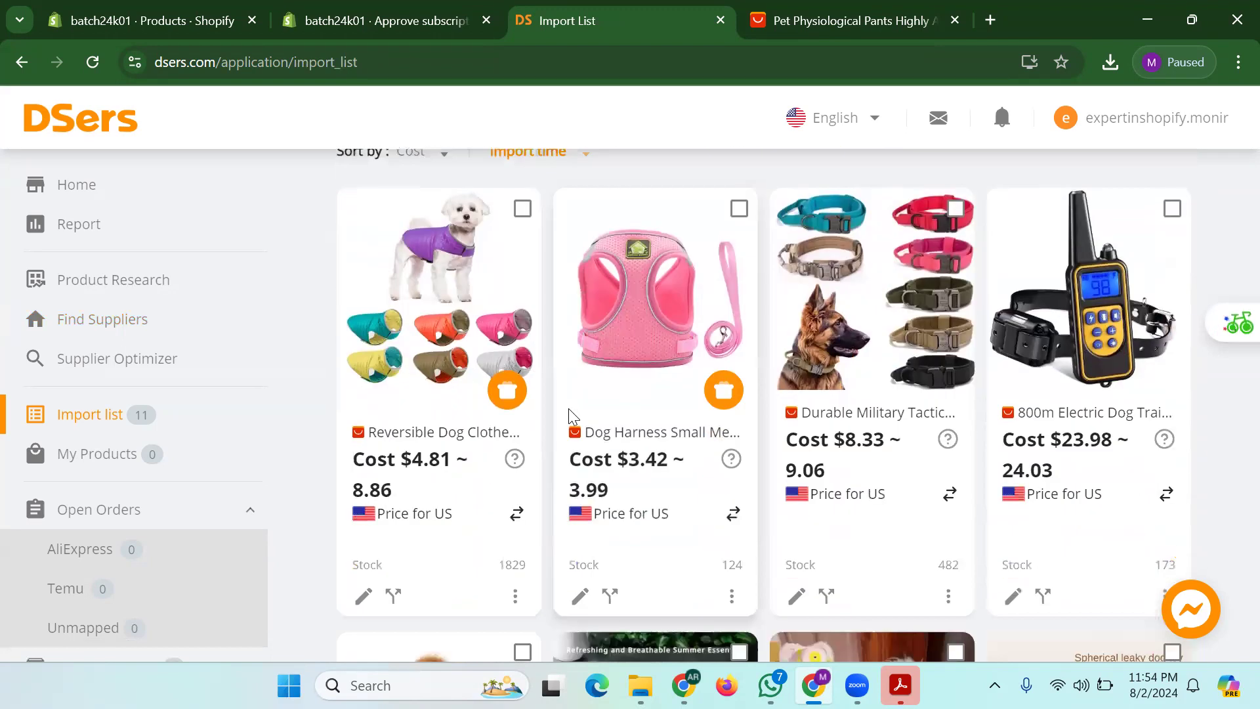
scroll(560, 407, "down", 12)
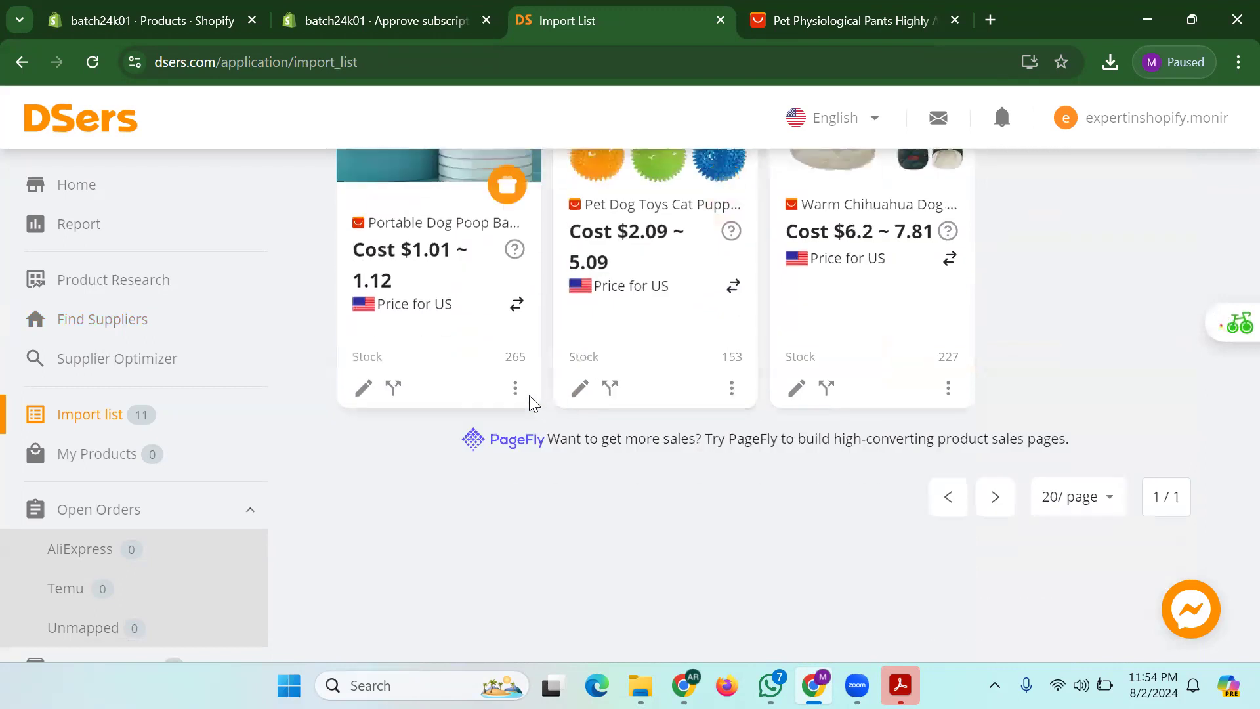
scroll(529, 395, "up", 10)
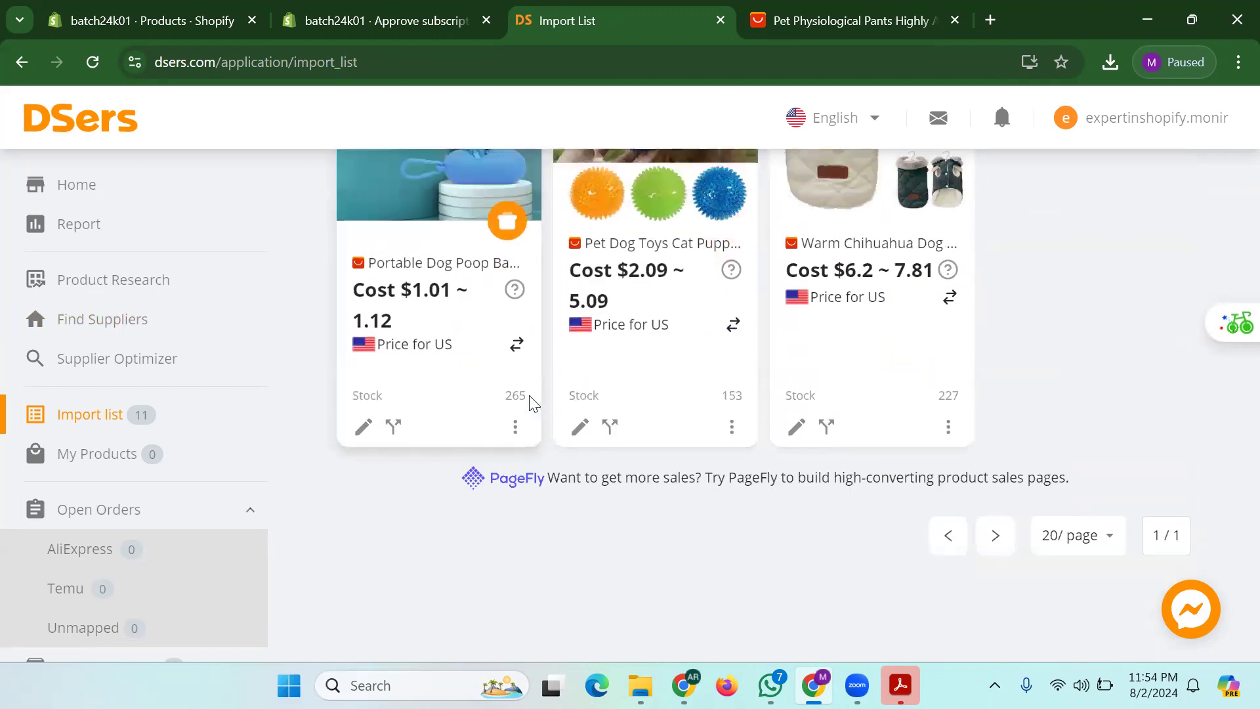
scroll(535, 414, "down", 7)
scroll(534, 415, "down", 3)
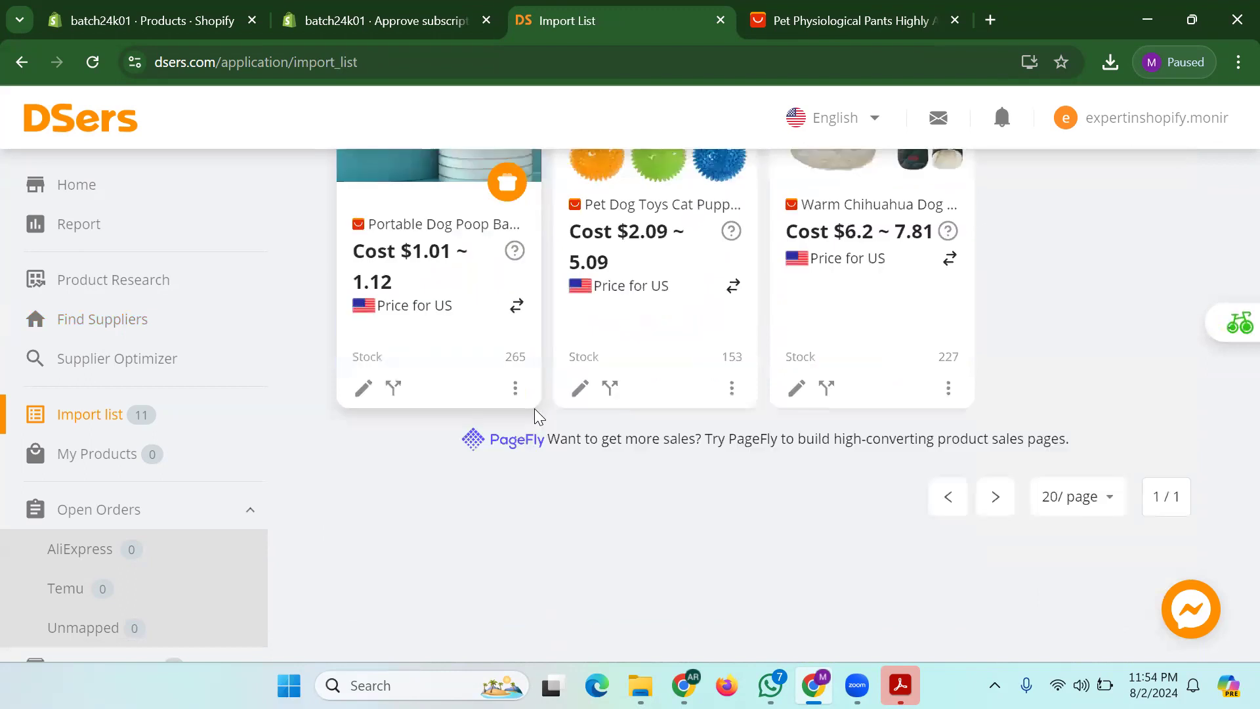
scroll(536, 415, "up", 9)
scroll(534, 408, "up", 12)
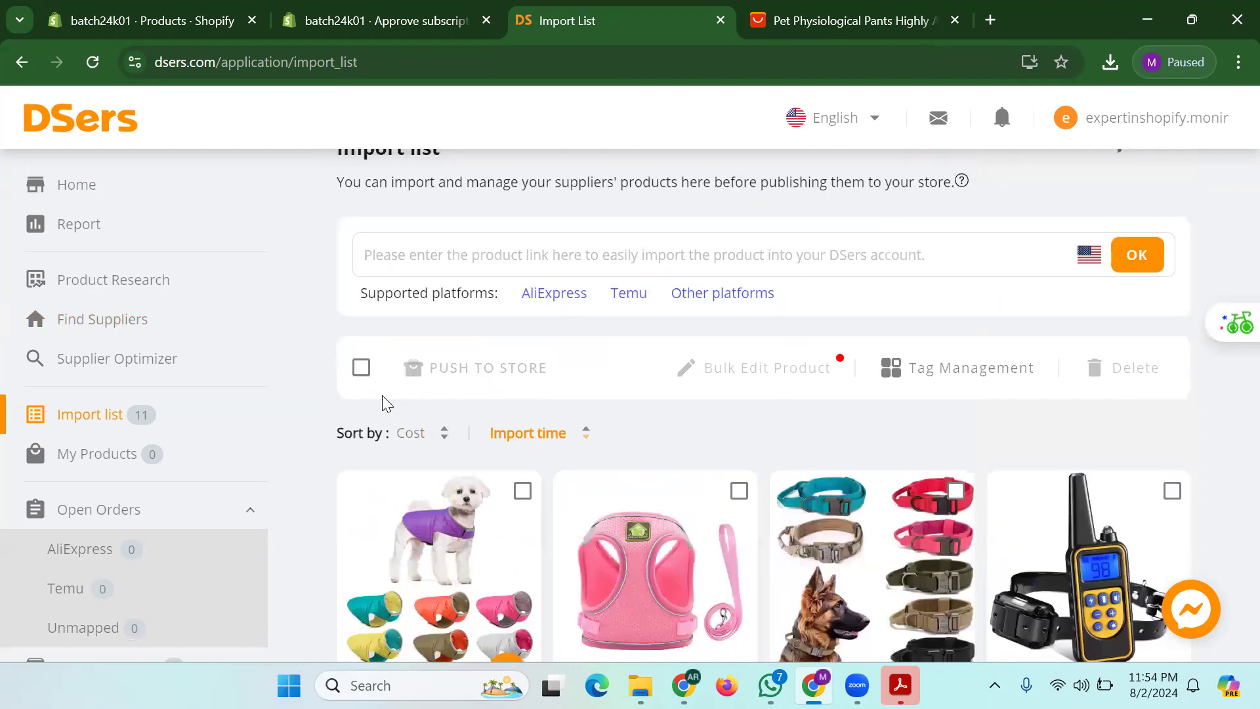
Tick and then untick the select-all checkbox on the Import List.
left_click(360, 369)
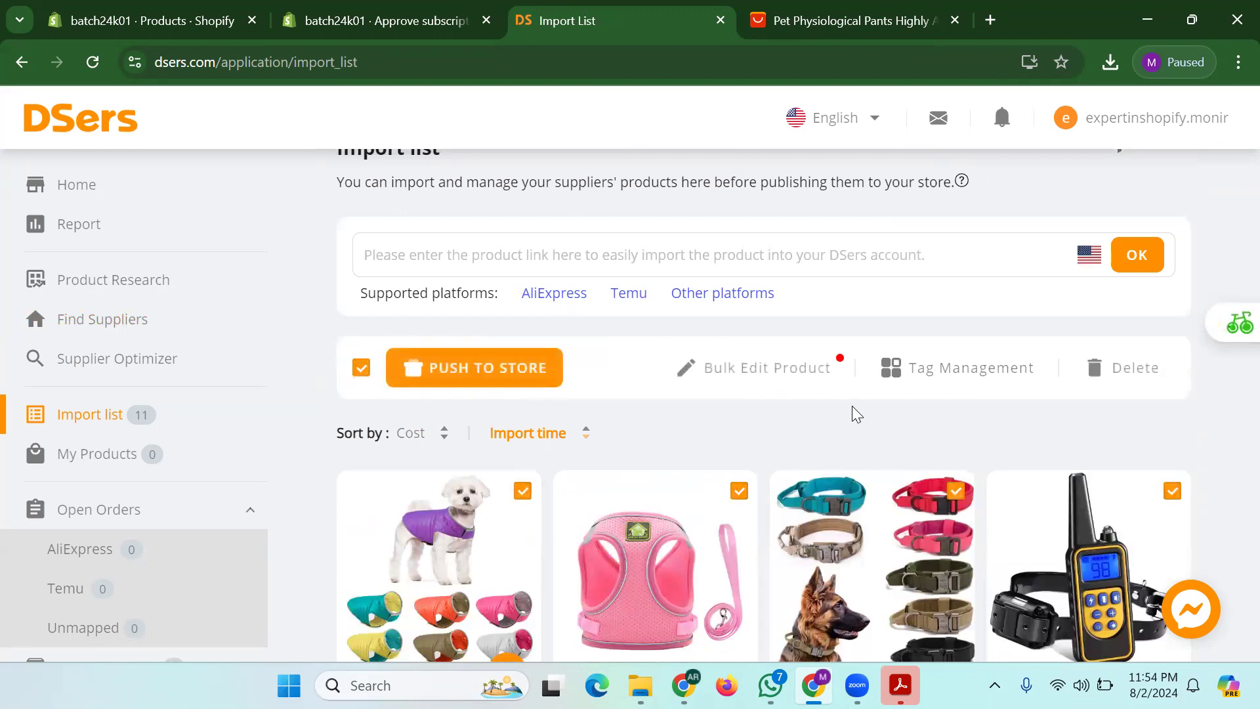
scroll(851, 410, "down", 7)
scroll(852, 418, "down", 5)
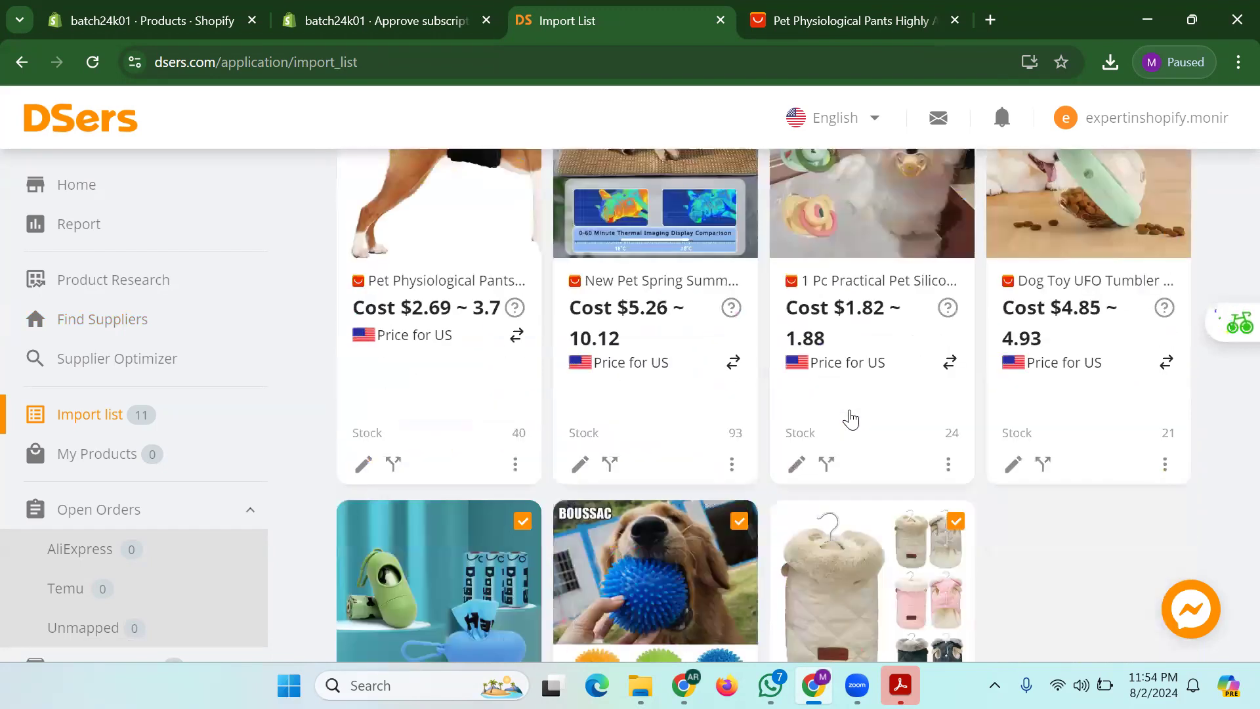
scroll(849, 416, "up", 10)
scroll(394, 364, "up", 1)
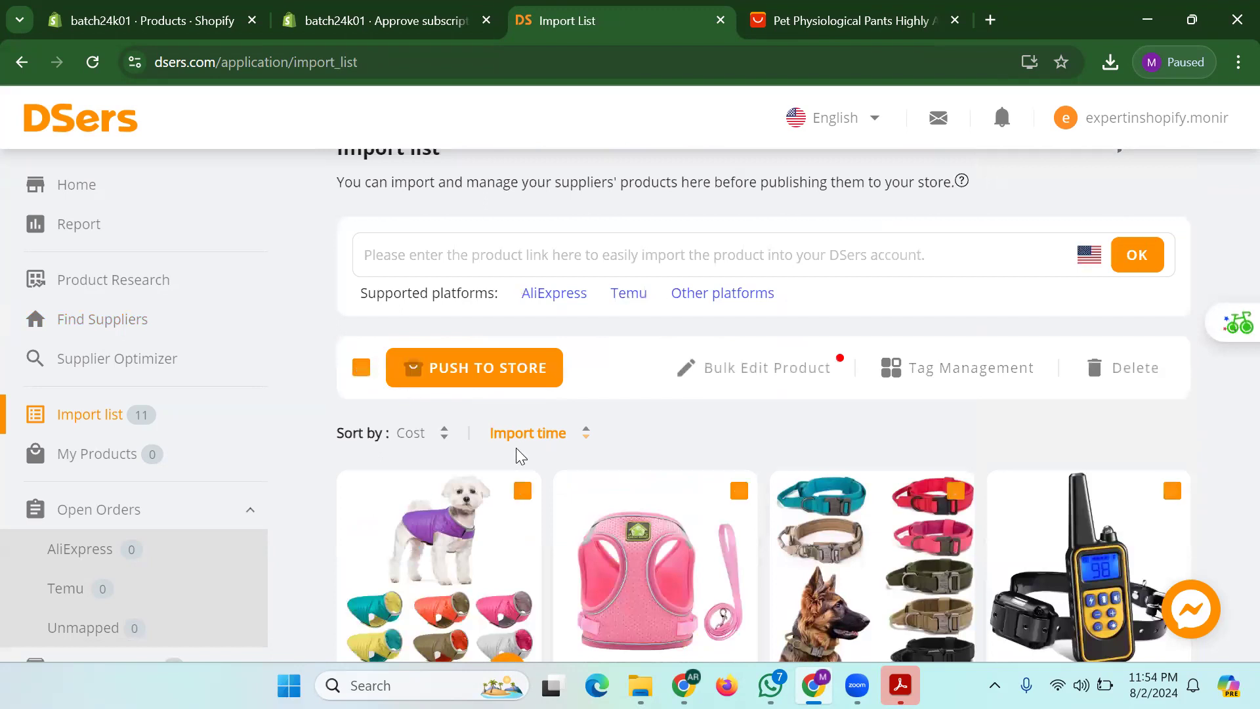
left_click(360, 366)
scroll(439, 467, "down", 4)
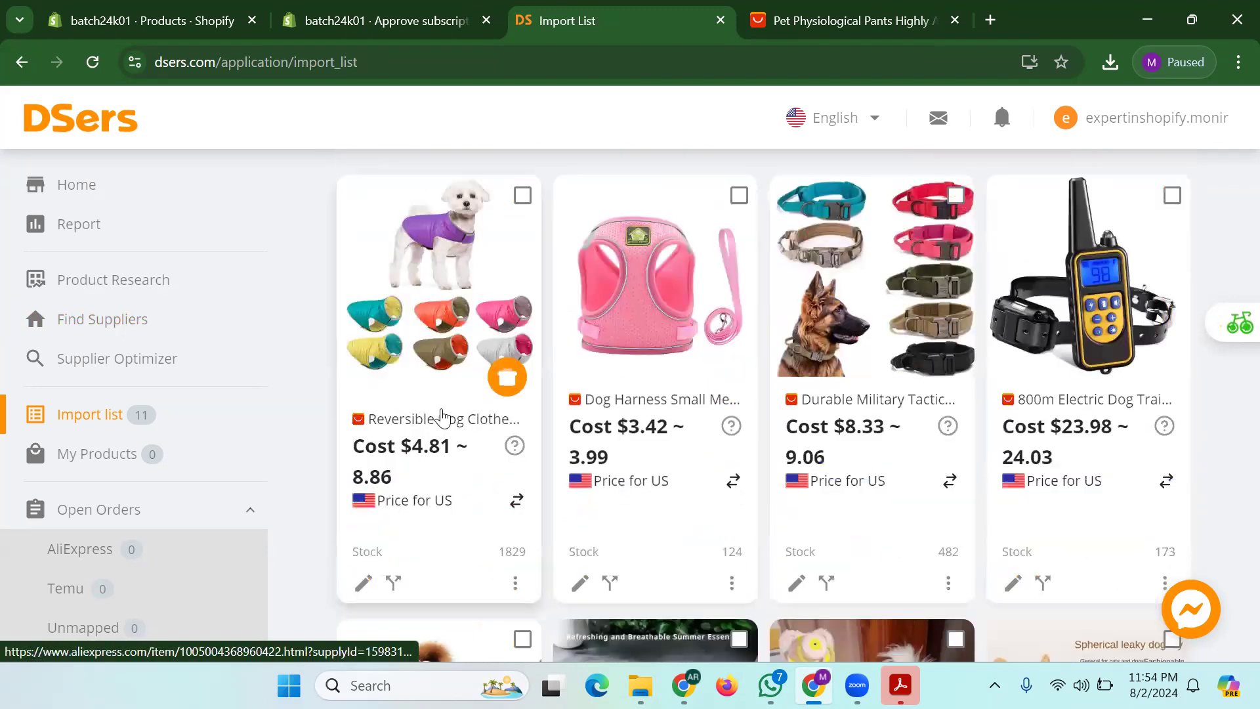
scroll(441, 423, "down", 1)
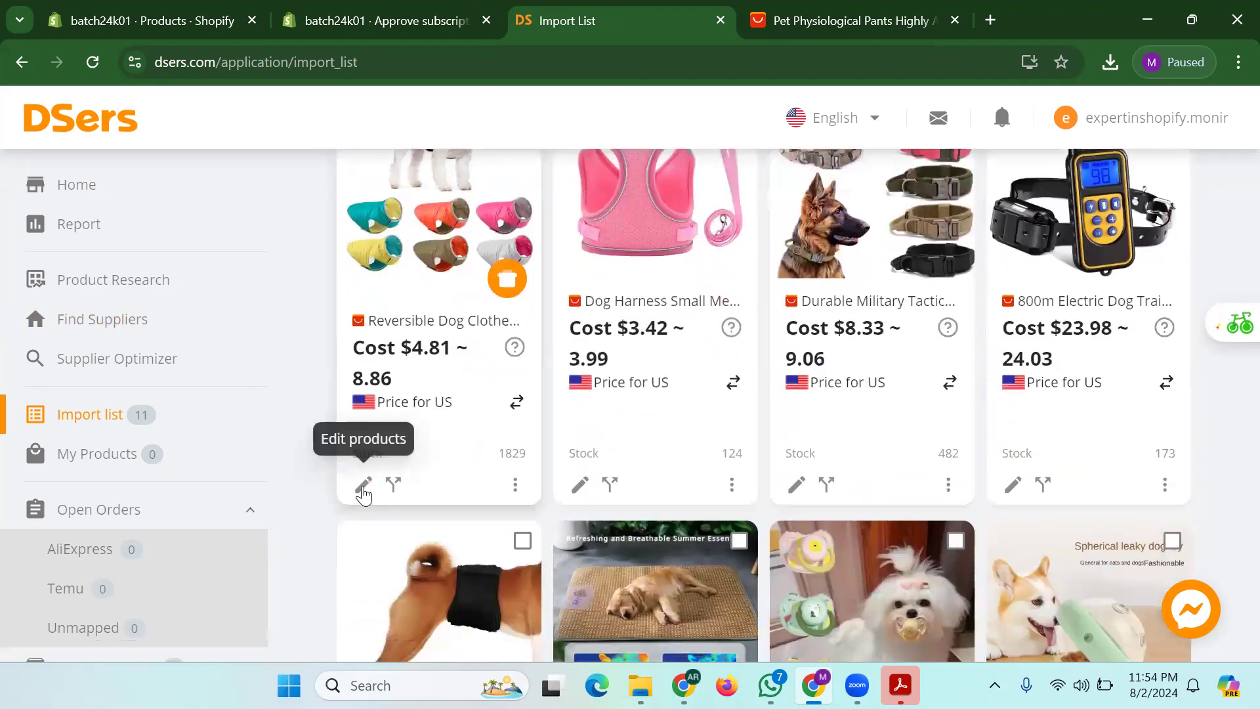
Open the Reversible Dog Clothes product for editing and select its full 123-character title.
left_click(364, 485)
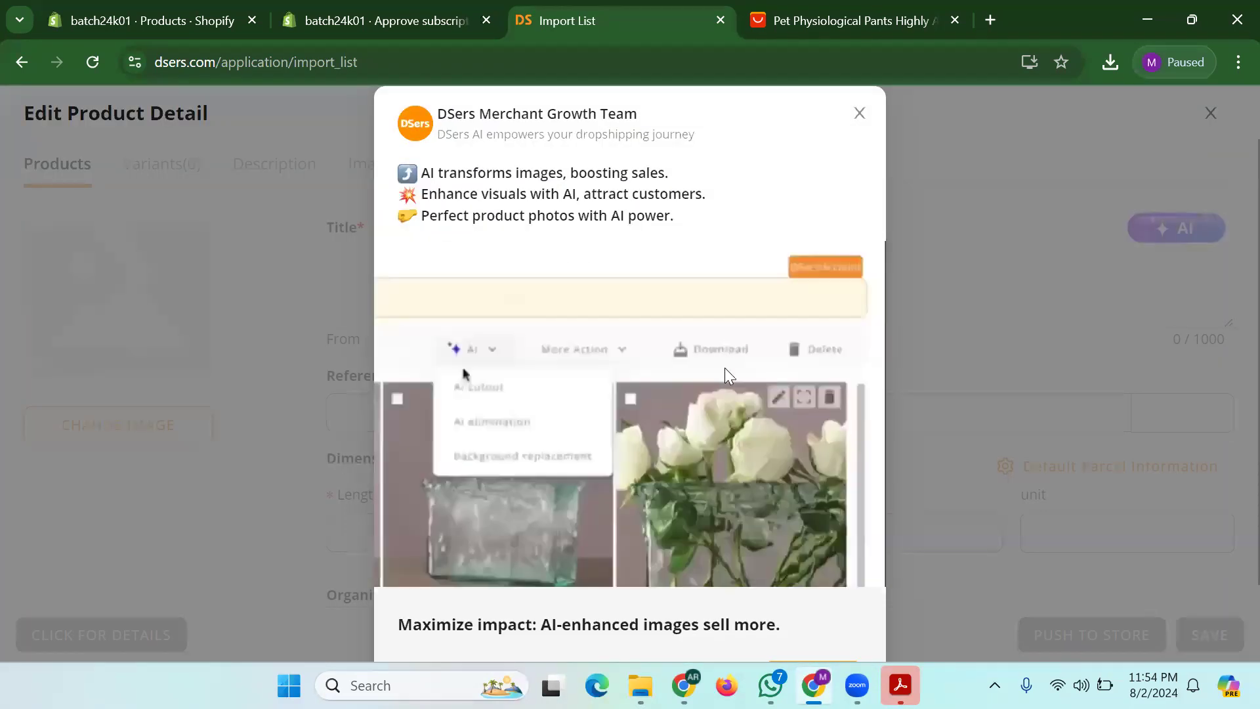
scroll(756, 433, "up", 2)
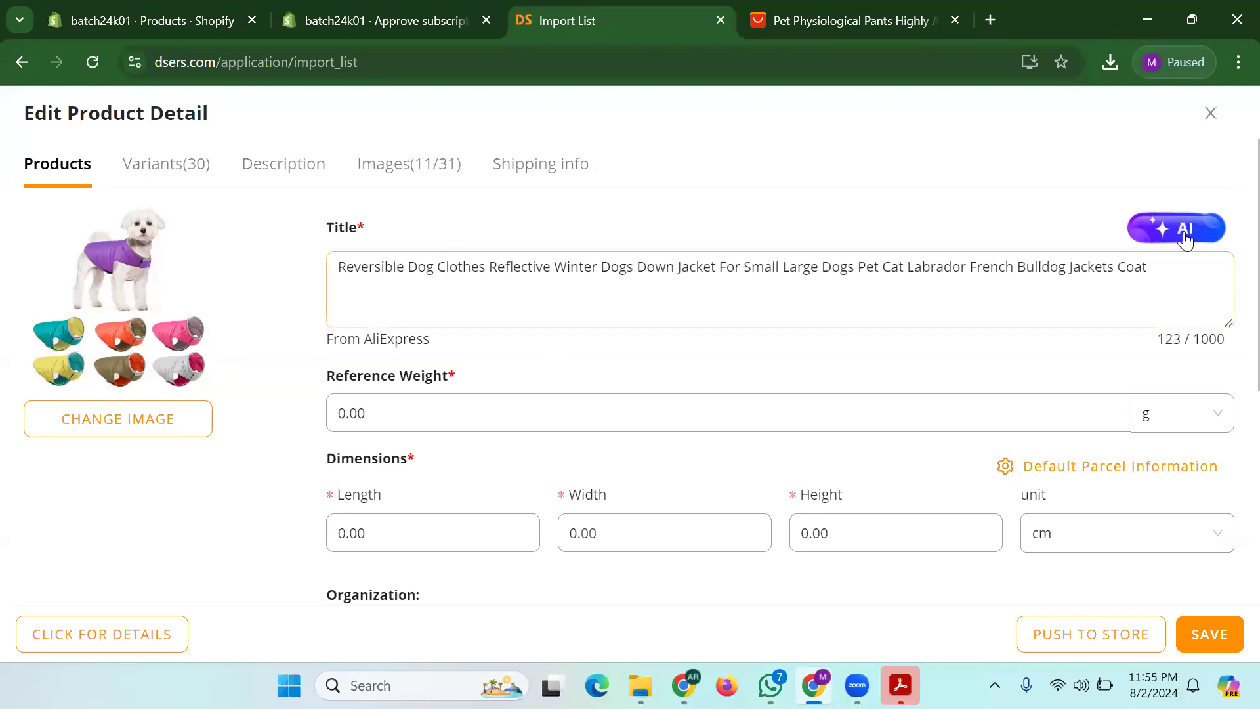
left_click_drag(1155, 273, 250, 277)
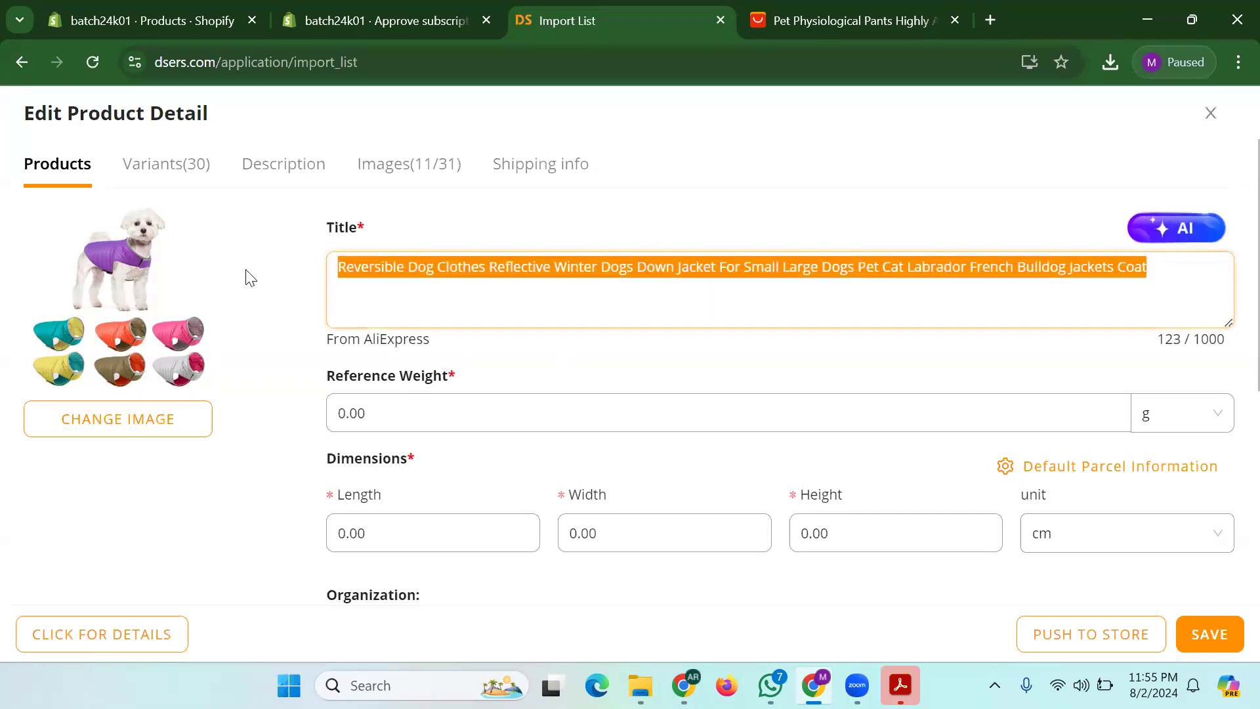
left_click(1185, 228)
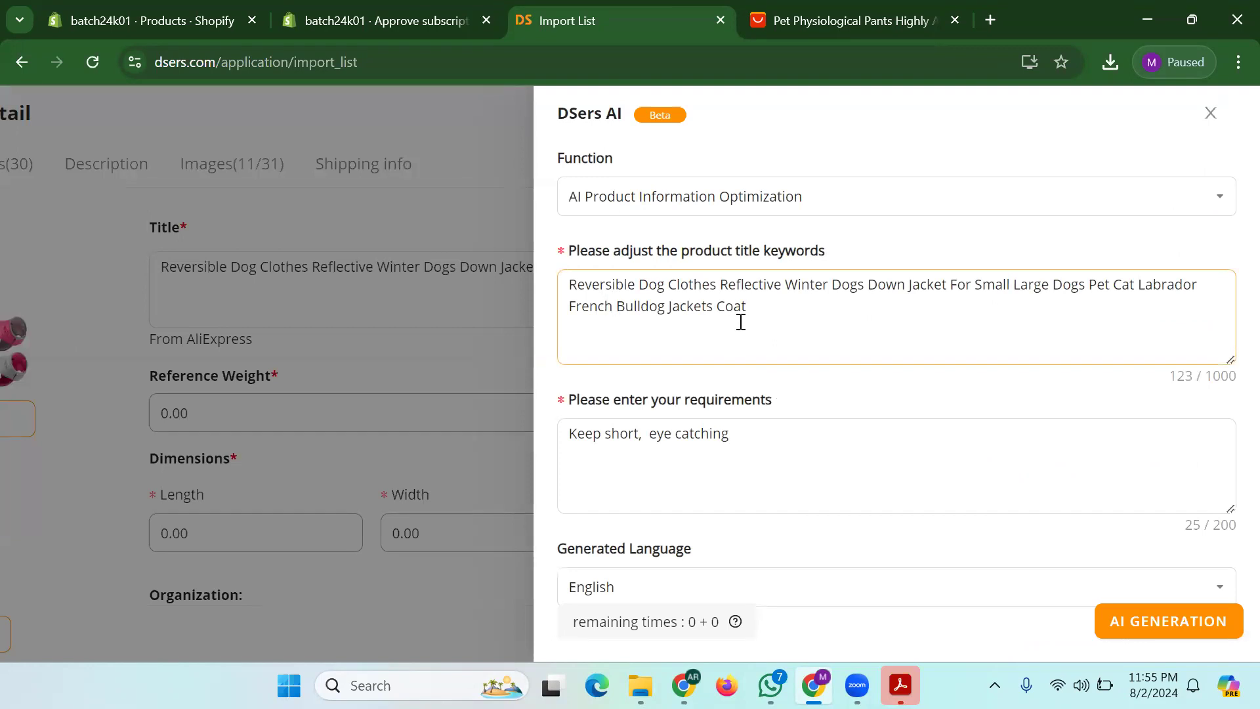
left_click_drag(745, 321, 551, 297)
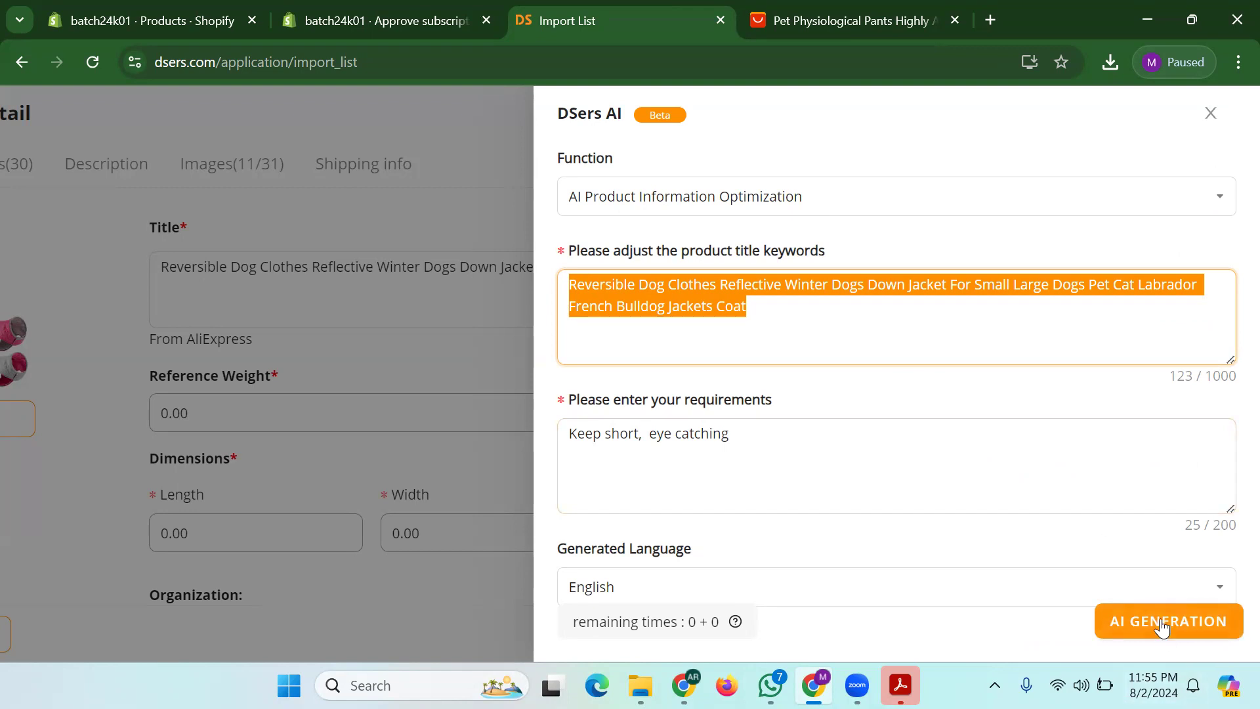
left_click(1116, 623)
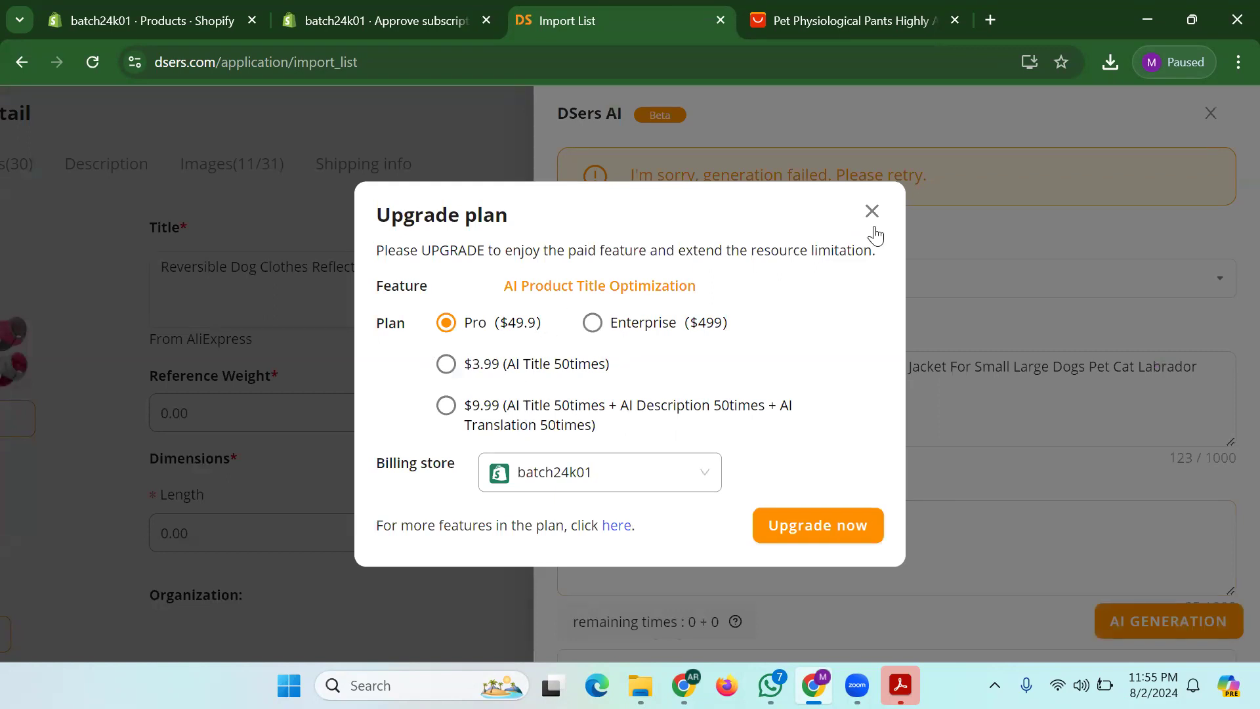
left_click(872, 211)
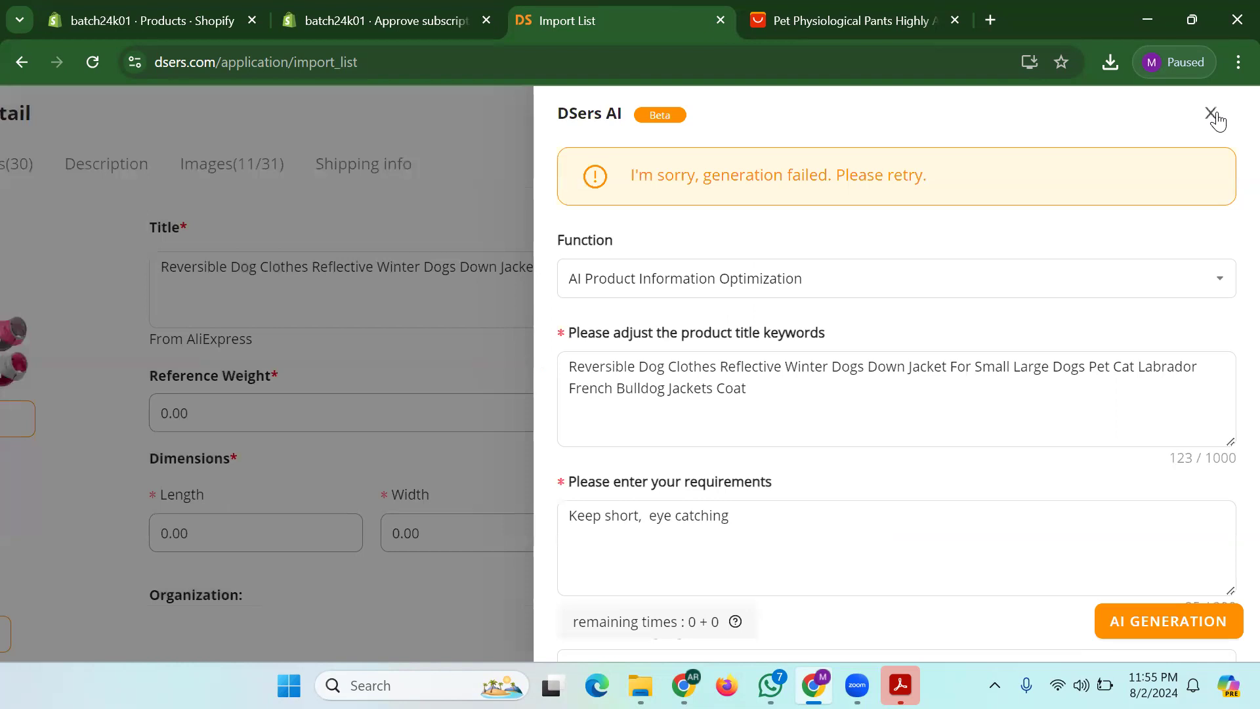
left_click(1213, 115)
left_click(386, 280)
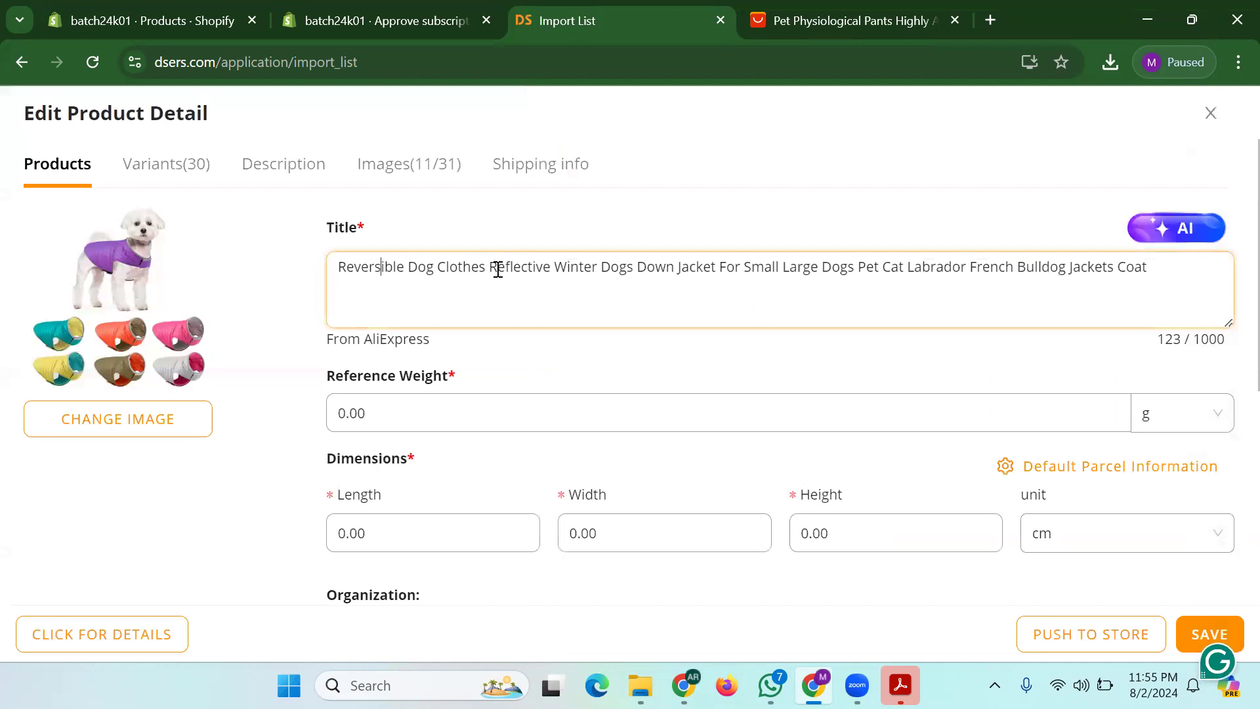
Delete the leading 'Reversible Dog Clothes' and trailing words, leaving 'Reflective Winter Dogs Down Jacket'.
left_click_drag(489, 271, 321, 276)
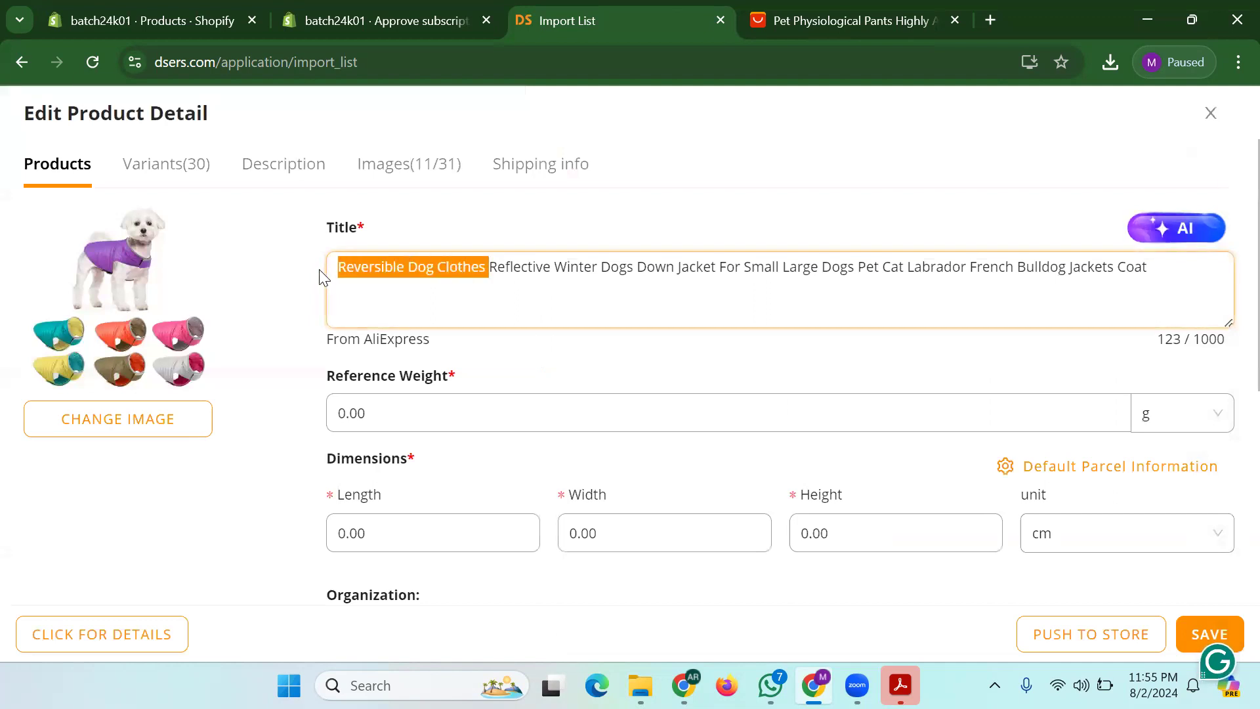
key("BackSpace")
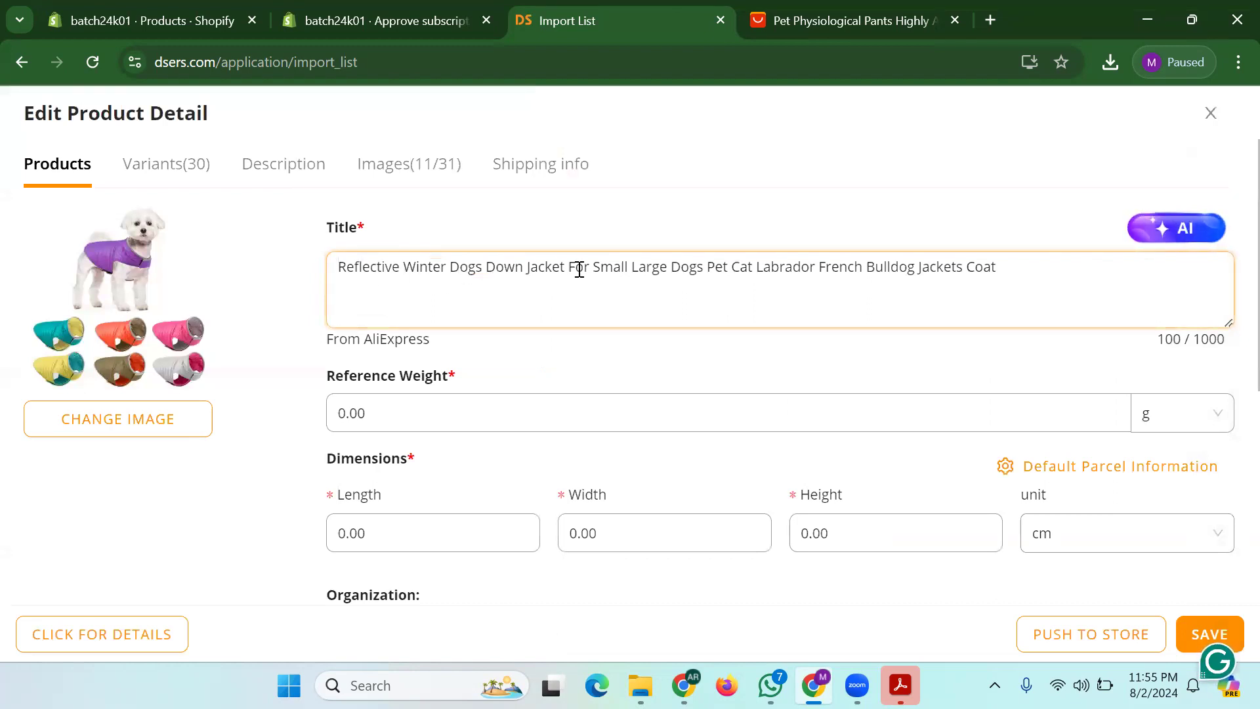
left_click_drag(571, 269, 1032, 273)
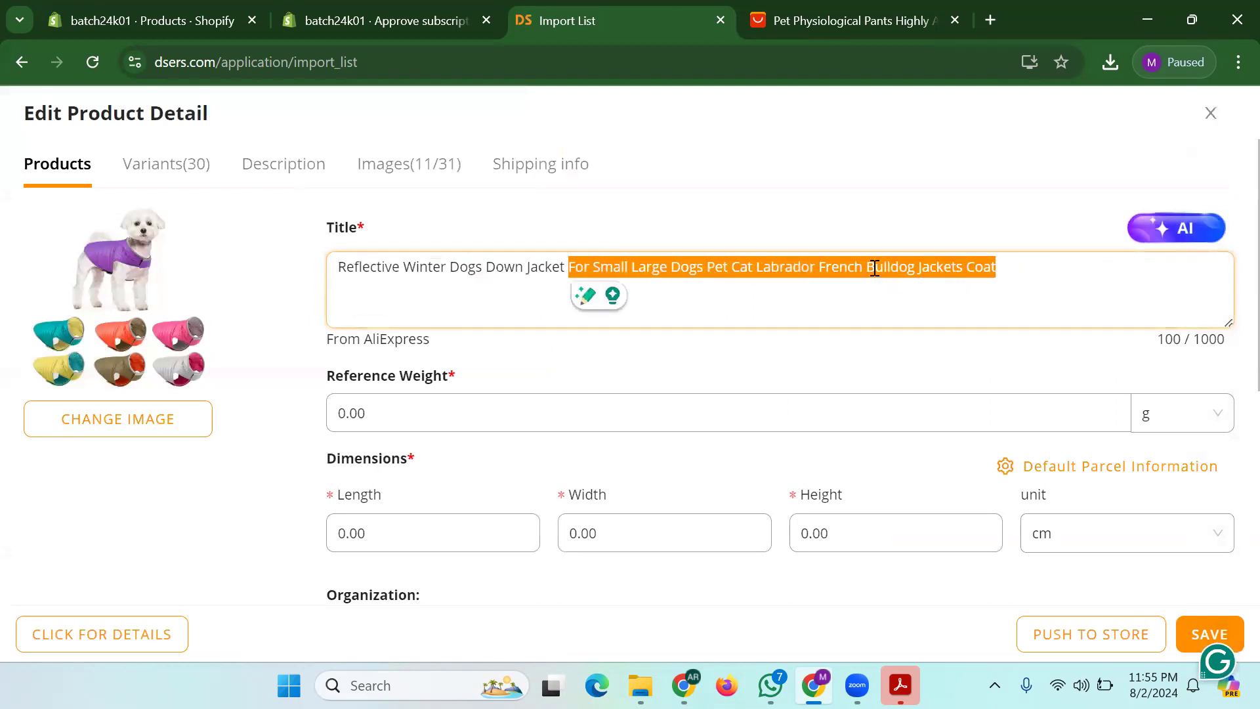
left_click(876, 268)
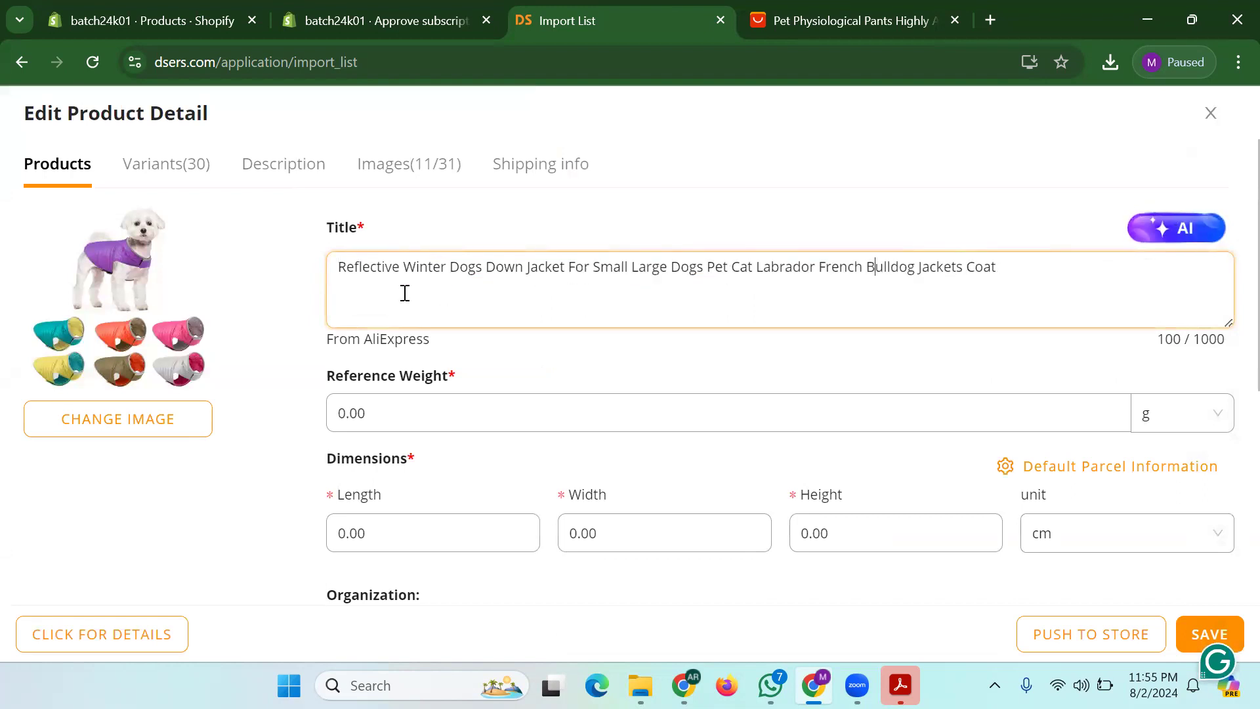
left_click_drag(569, 266, 1004, 273)
key("BackSpace")
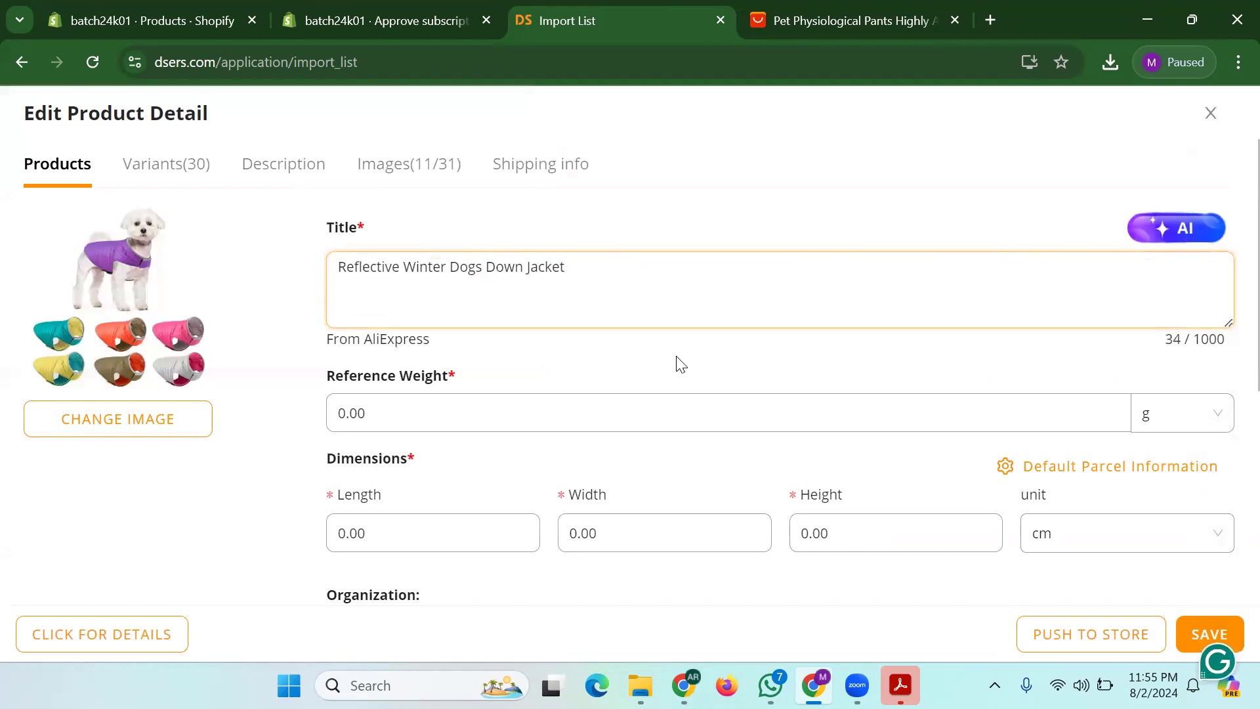
Look through the Organization collections list and close it without choosing a collection.
scroll(676, 363, "down", 1)
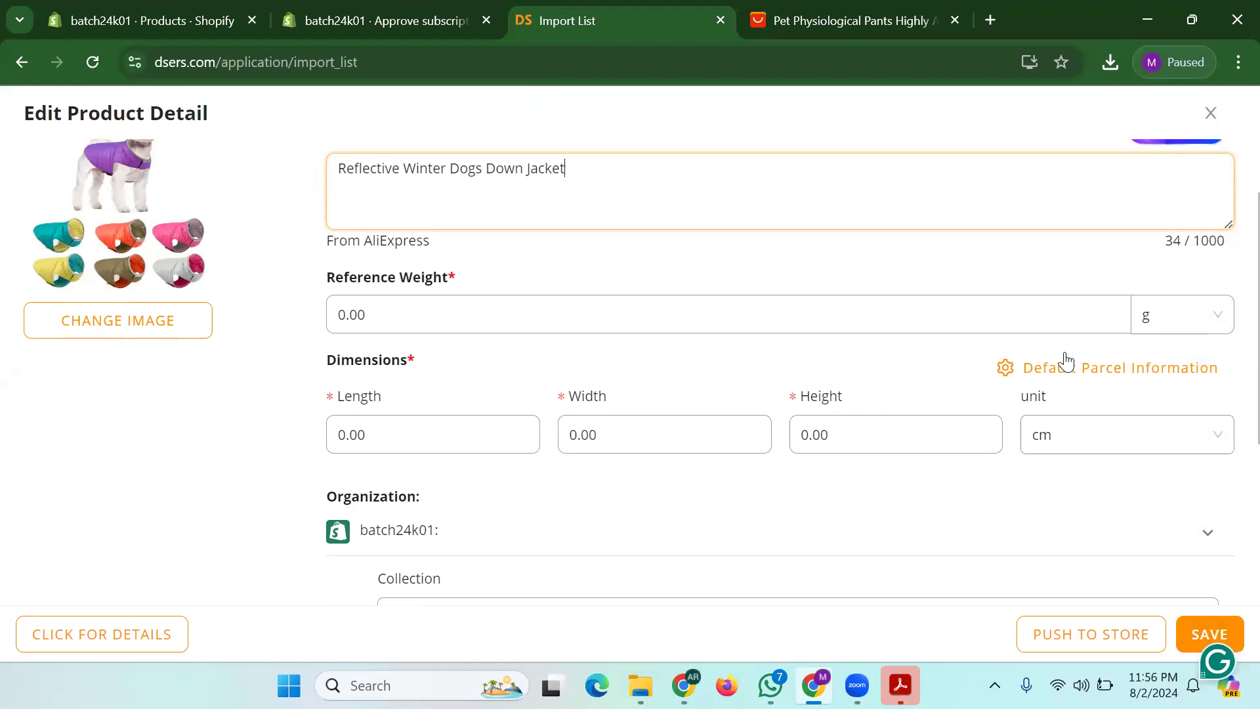
scroll(610, 348, "down", 2)
scroll(588, 369, "down", 1)
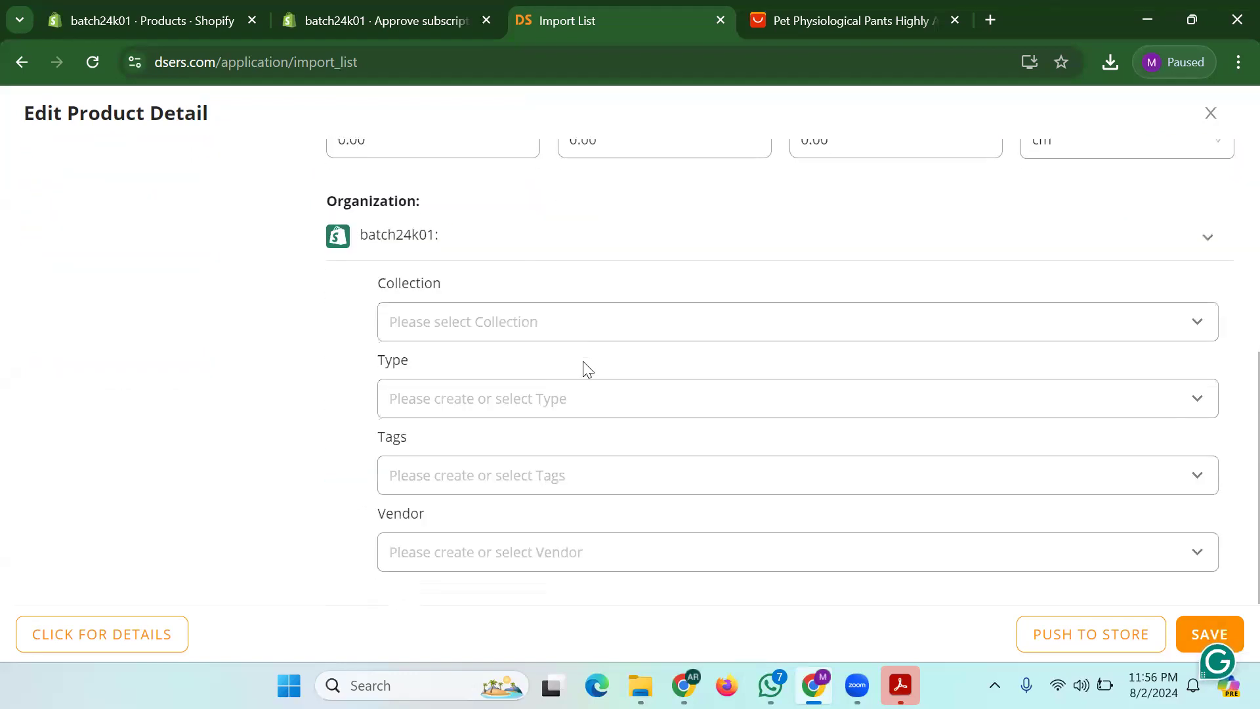
left_click(574, 328)
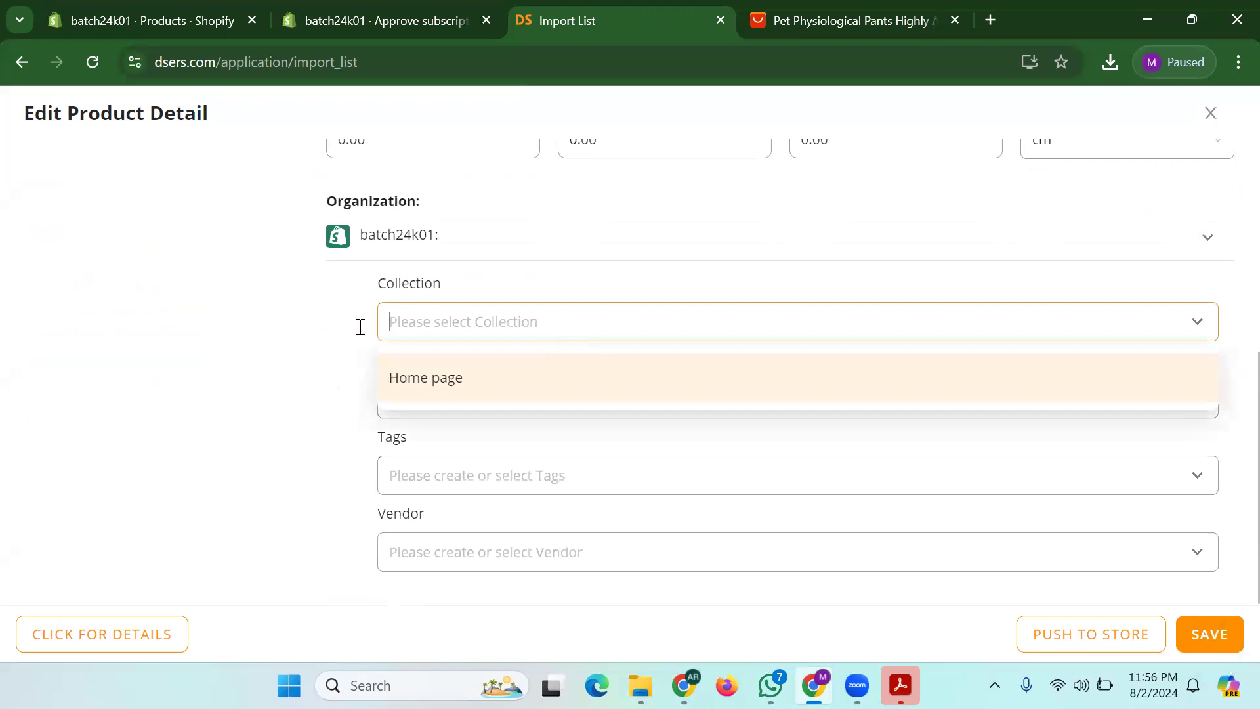
left_click(289, 397)
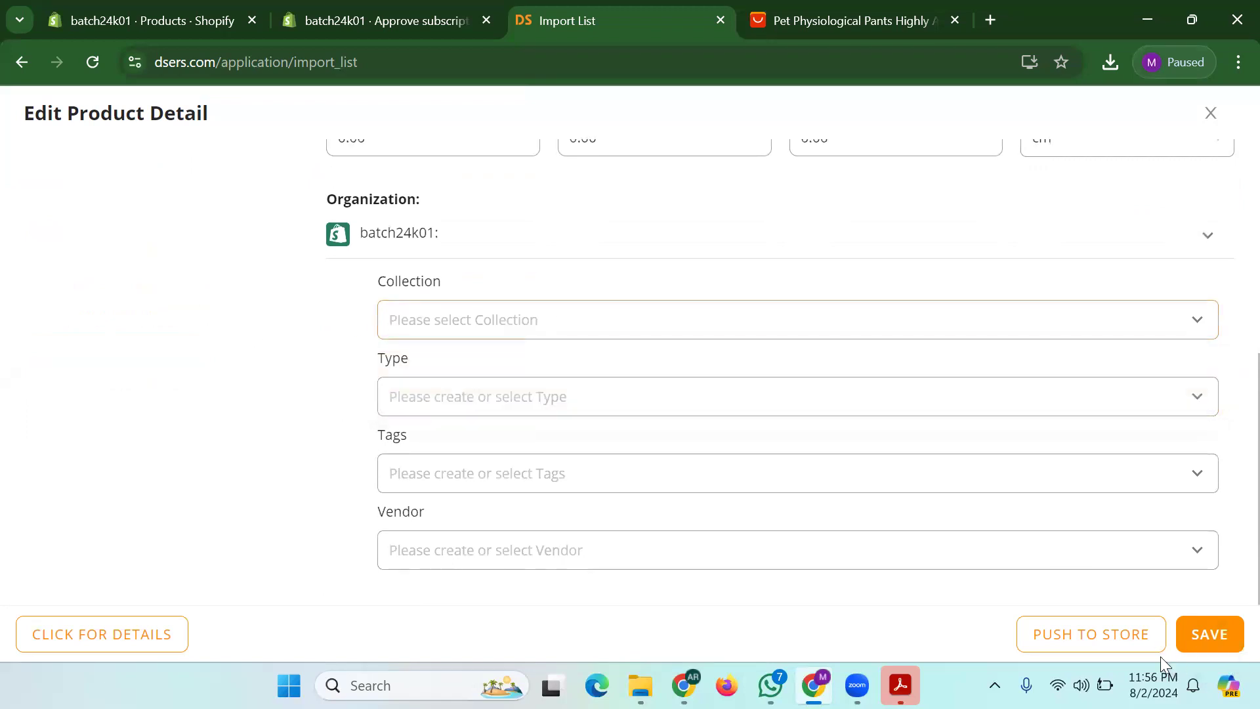
scroll(726, 454, "up", 4)
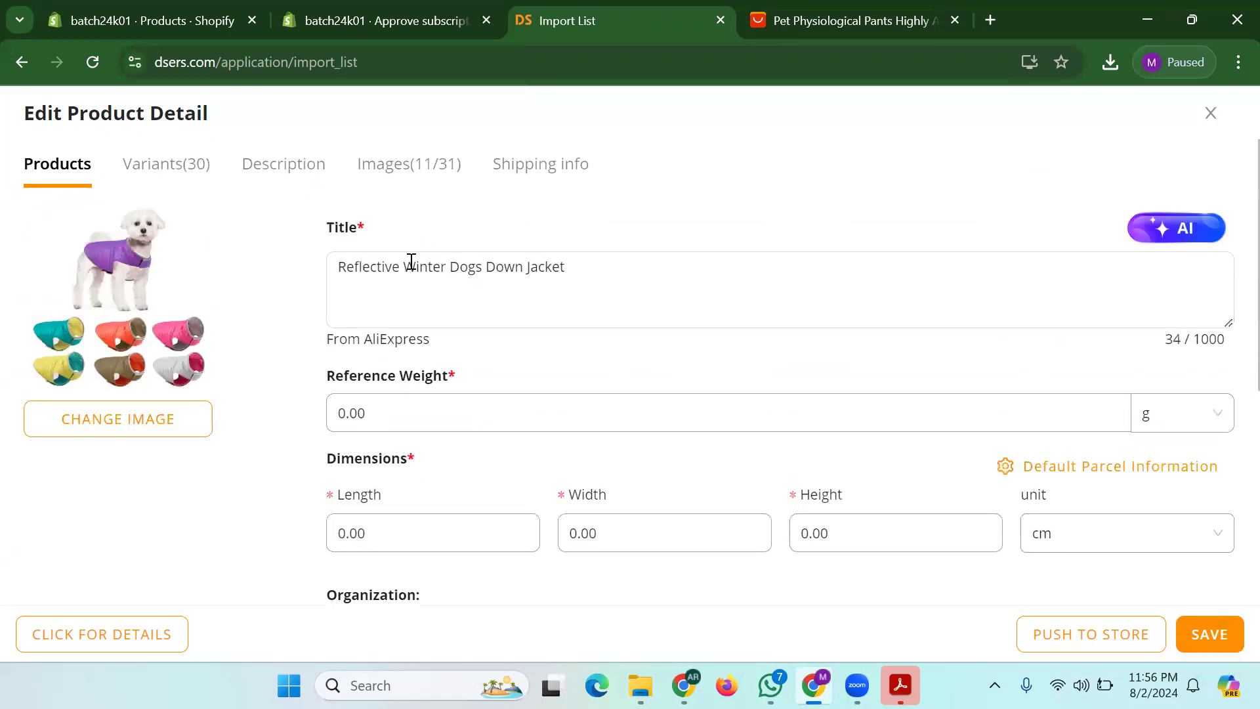
Review the jacket's 30 variants, its description and its images.
left_click(167, 166)
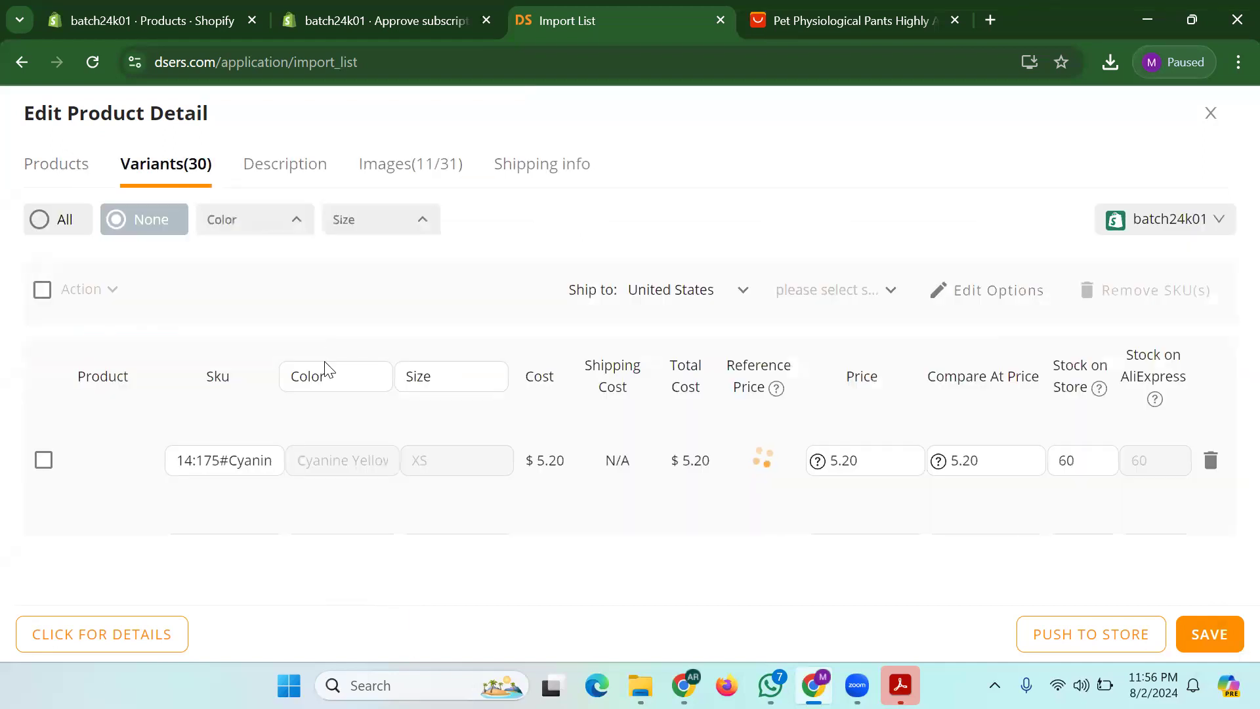
left_click(294, 172)
left_click(159, 169)
left_click(413, 169)
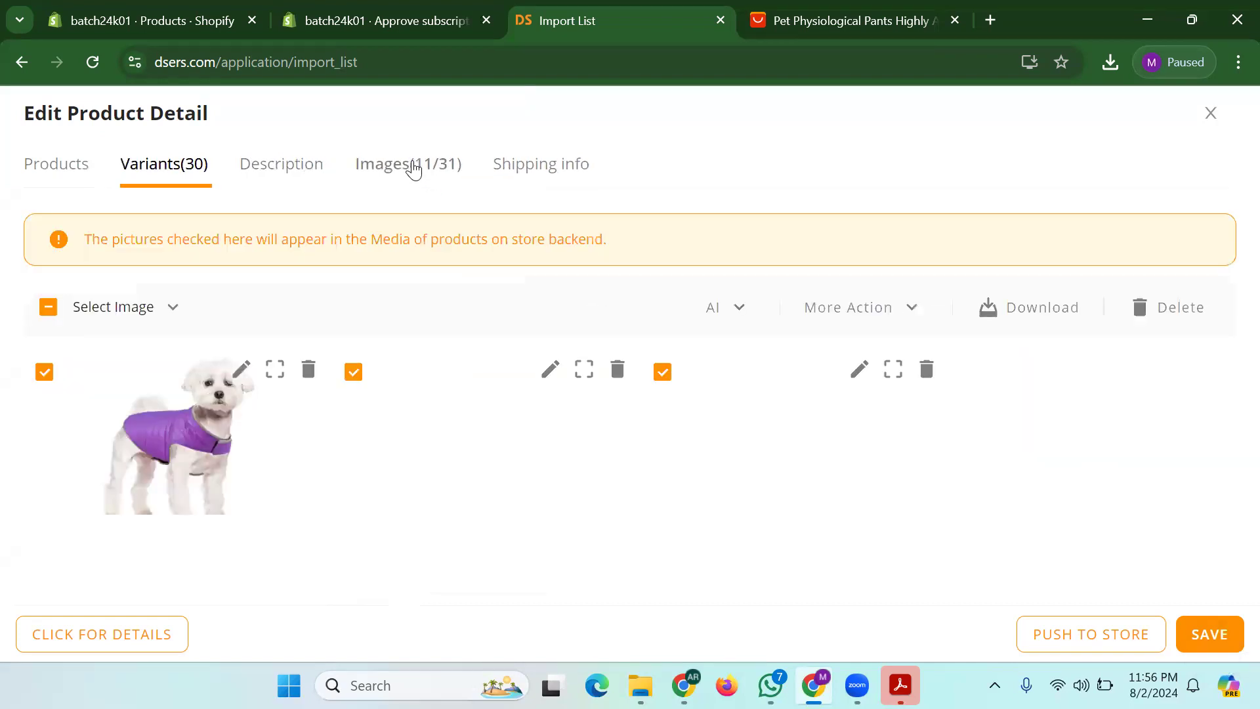
scroll(311, 477, "down", 3)
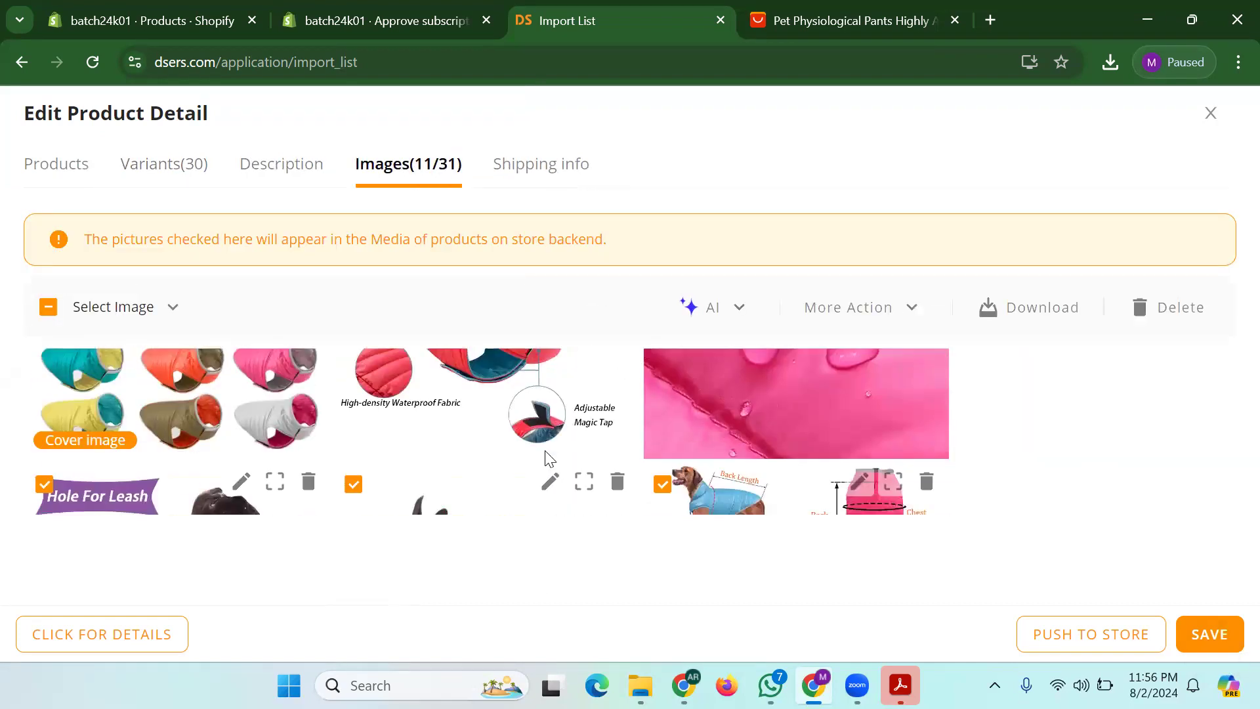
scroll(550, 453, "up", 3)
scroll(860, 414, "down", 5)
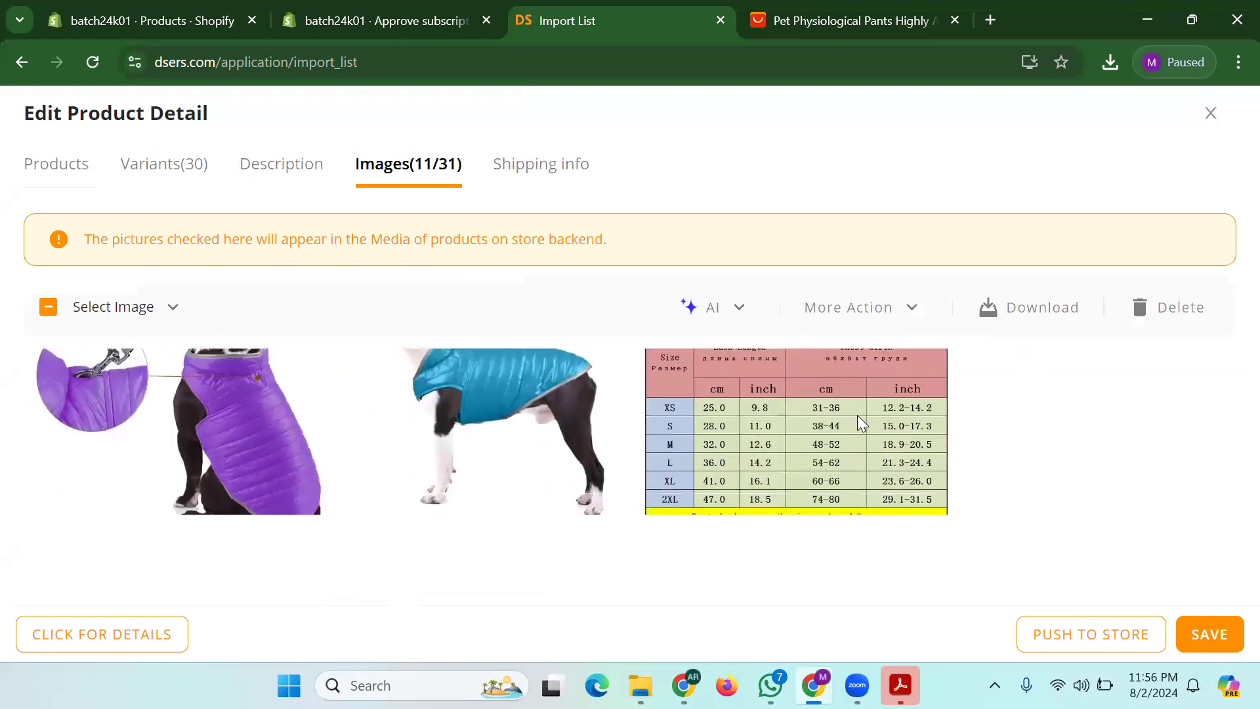
scroll(855, 423, "up", 5)
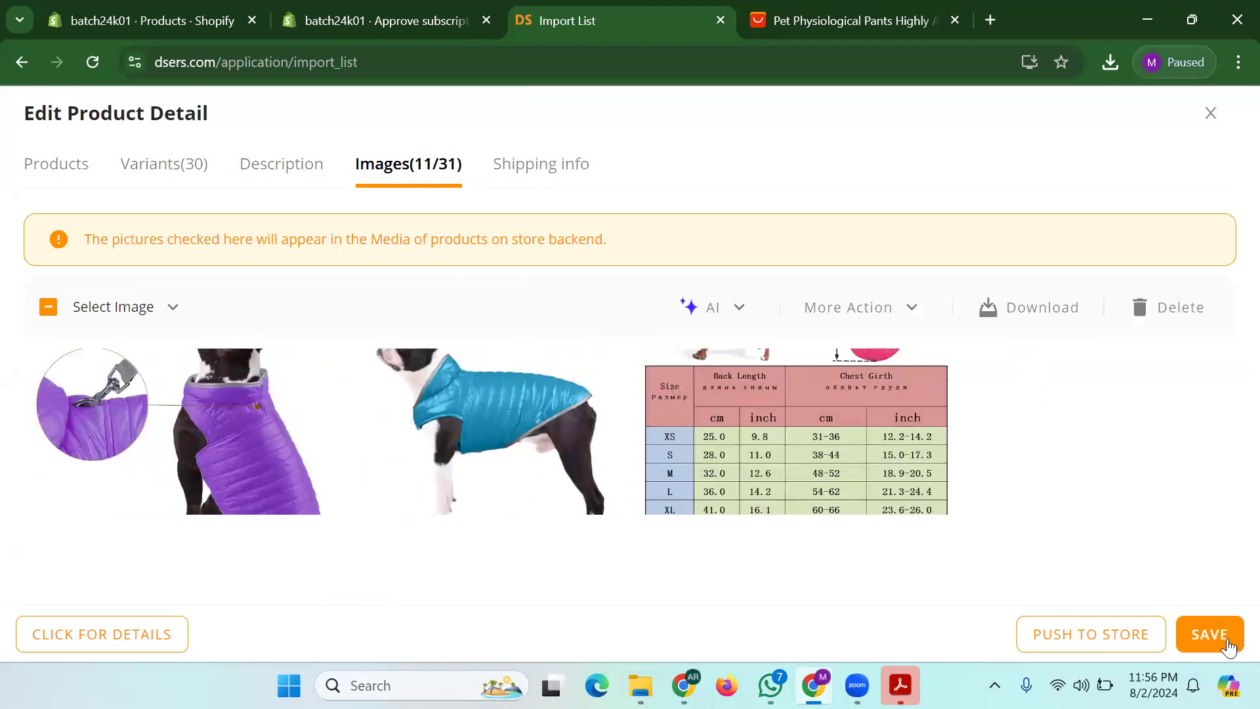
Check the jacket's shipping information and save the edited product.
left_click(542, 178)
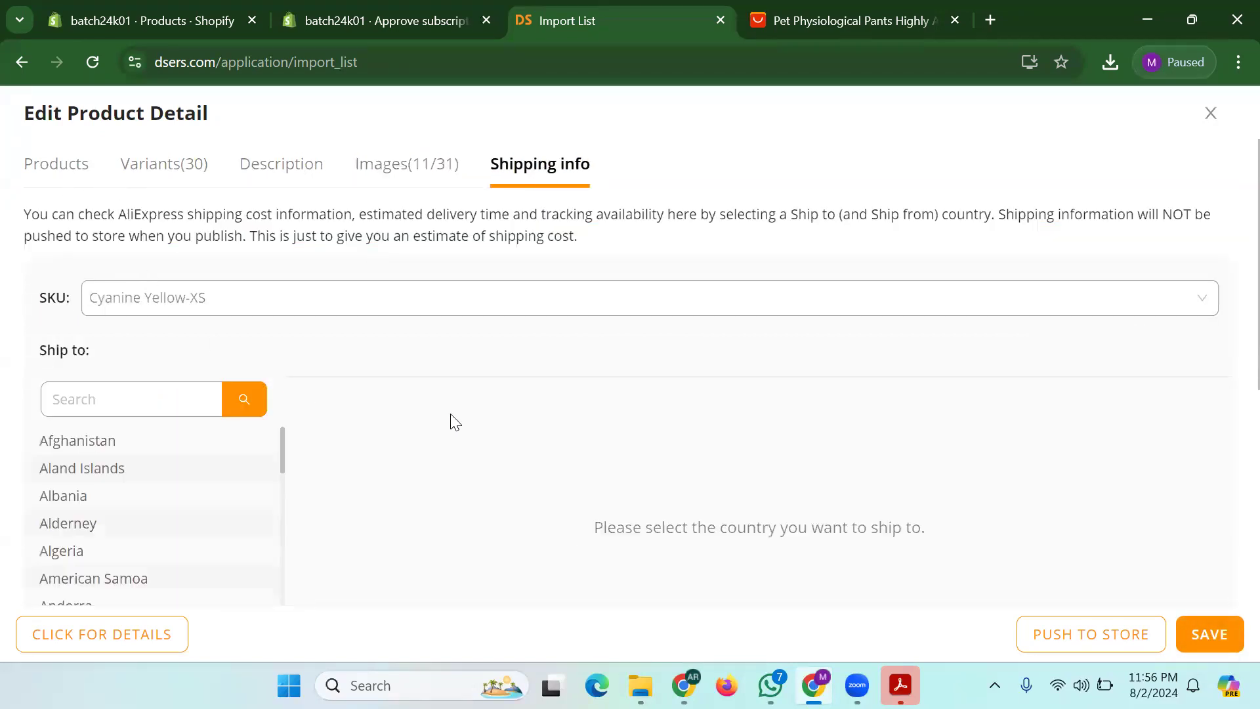
scroll(452, 422, "down", 3)
scroll(446, 427, "down", 2)
scroll(446, 426, "up", 5)
scroll(722, 393, "down", 6)
left_click(1204, 652)
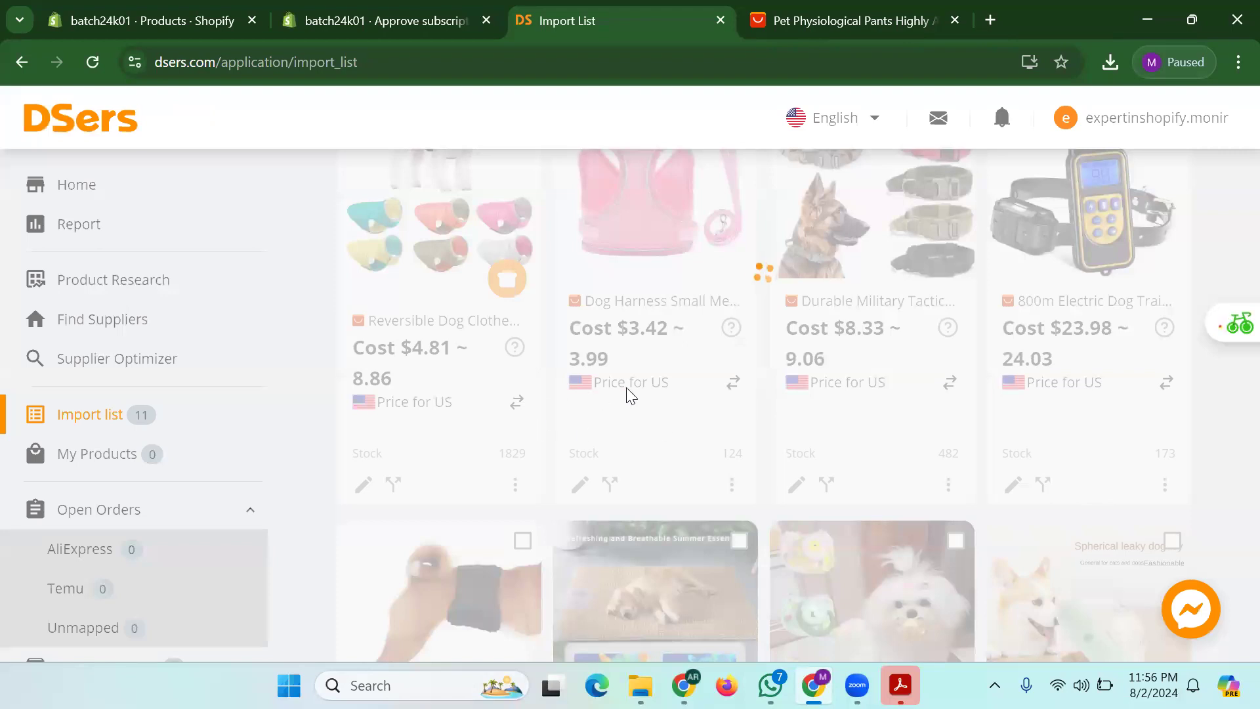
Select all 11 Import List products, then move to the Shopify admin page.
scroll(371, 293, "up", 4)
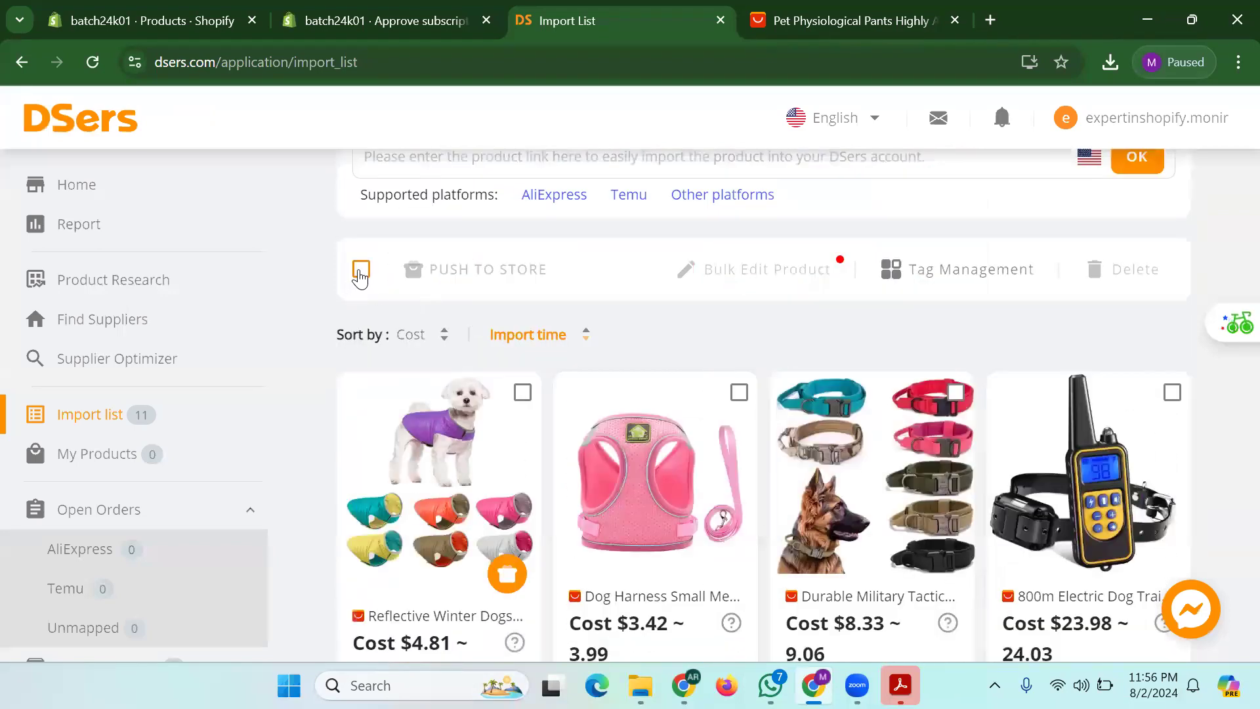
left_click(362, 272)
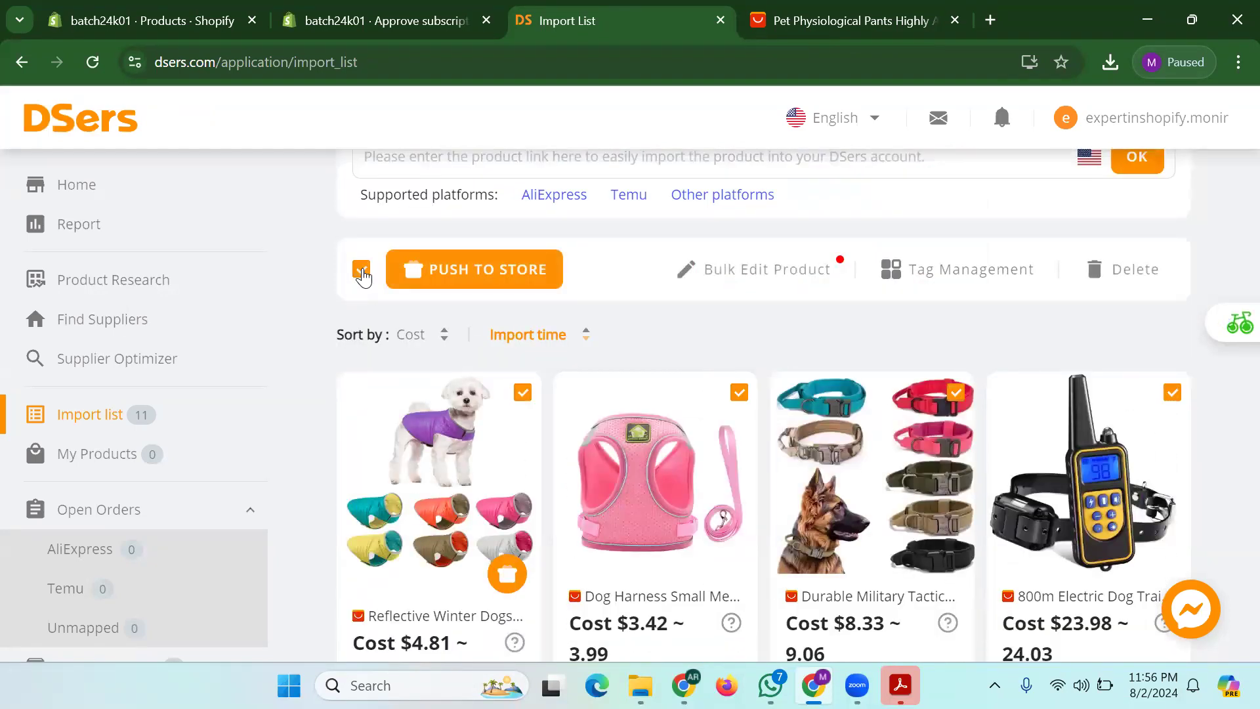
left_click(373, 20)
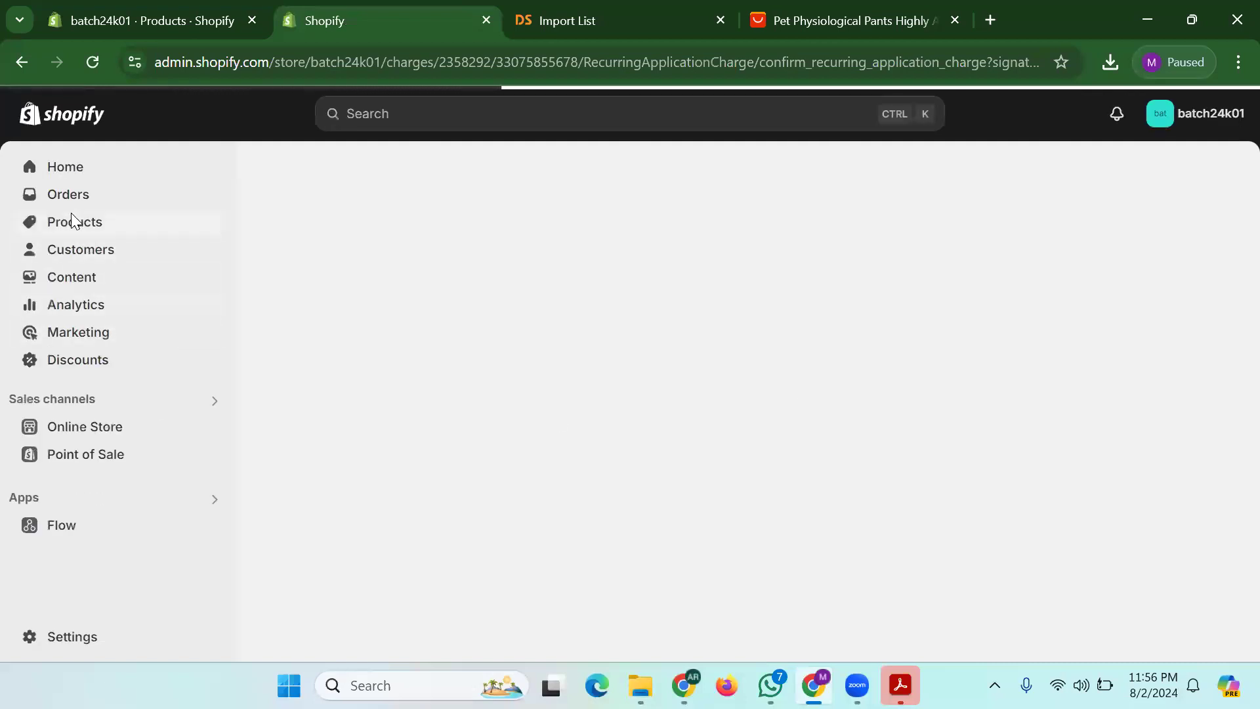
View the Shopify Products list, showing only the leather car seat-belt pad, then return to the DSers Import List.
left_click(73, 226)
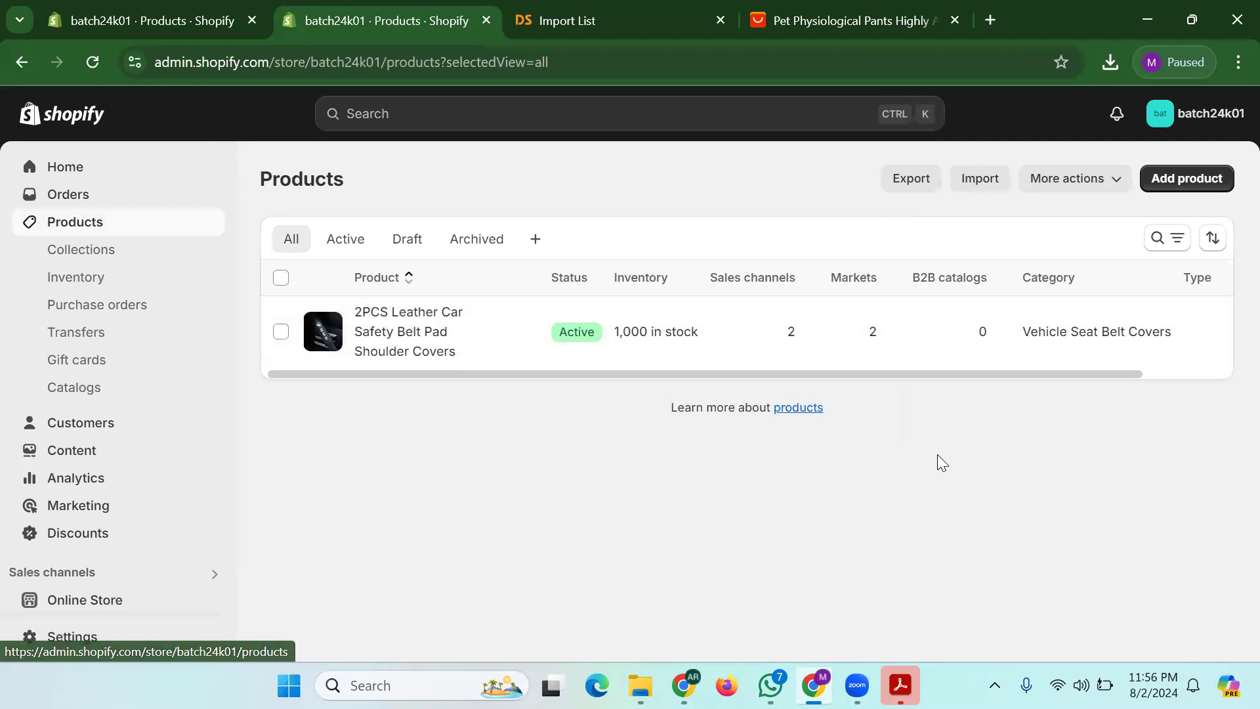
key("ctrl+Tab")
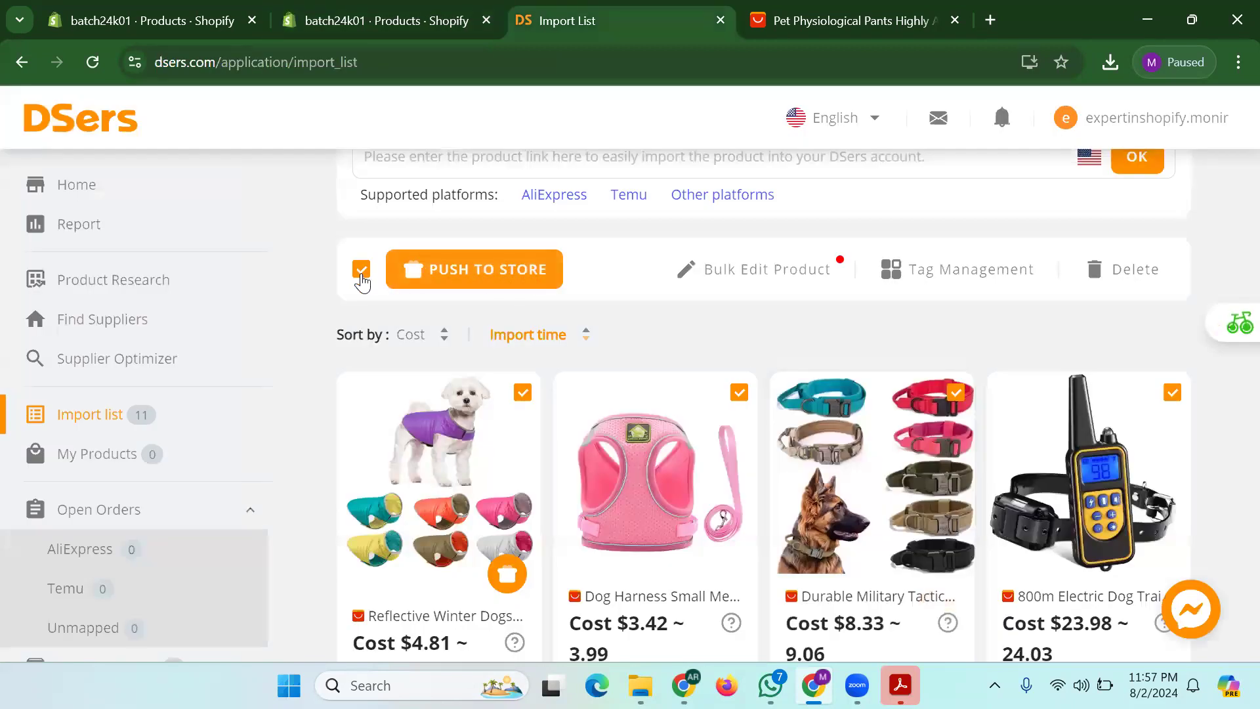
Push the selected products to the batch24k01 store with Continue selling and Only push SPECIFICATIONS enabled.
scroll(727, 562, "down", 6)
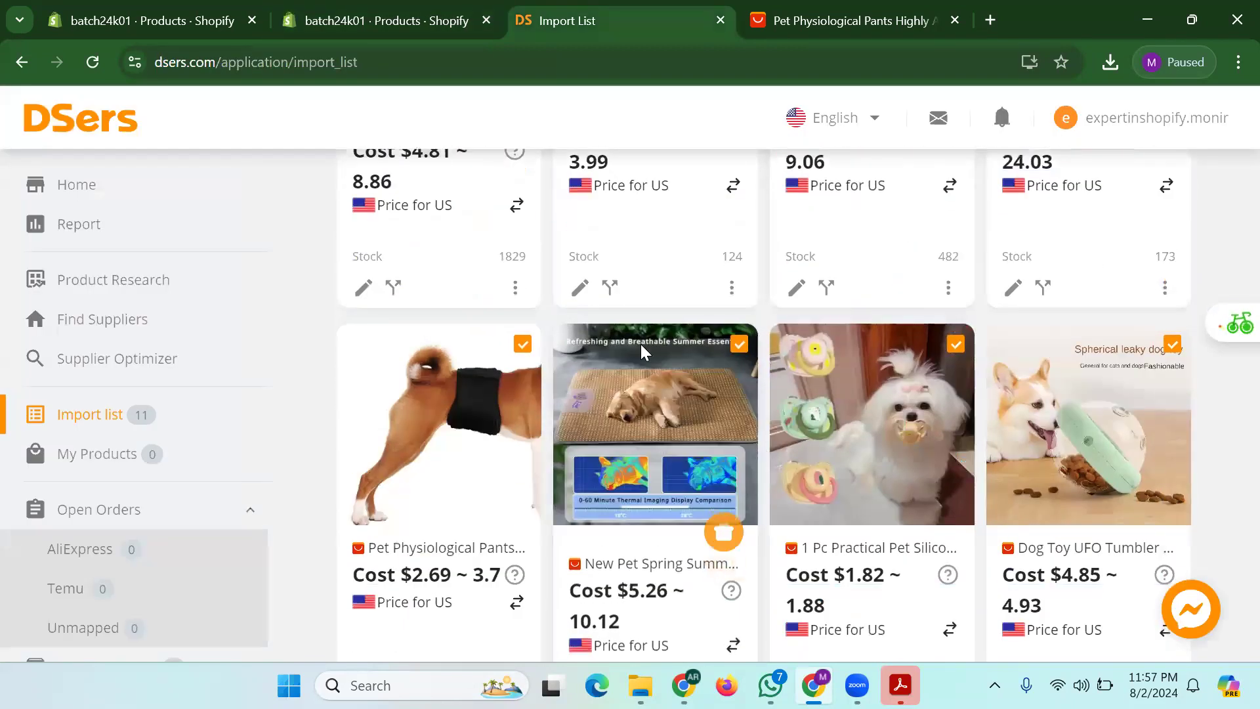
scroll(818, 428, "up", 6)
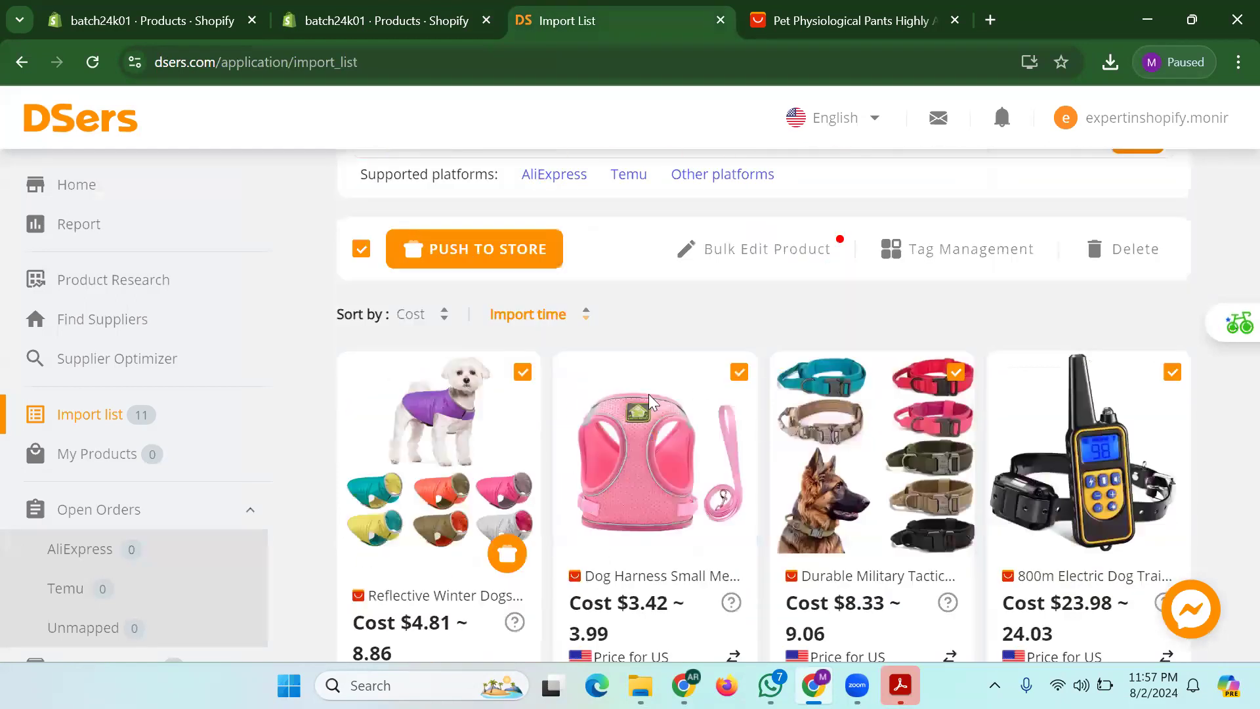
left_click(499, 430)
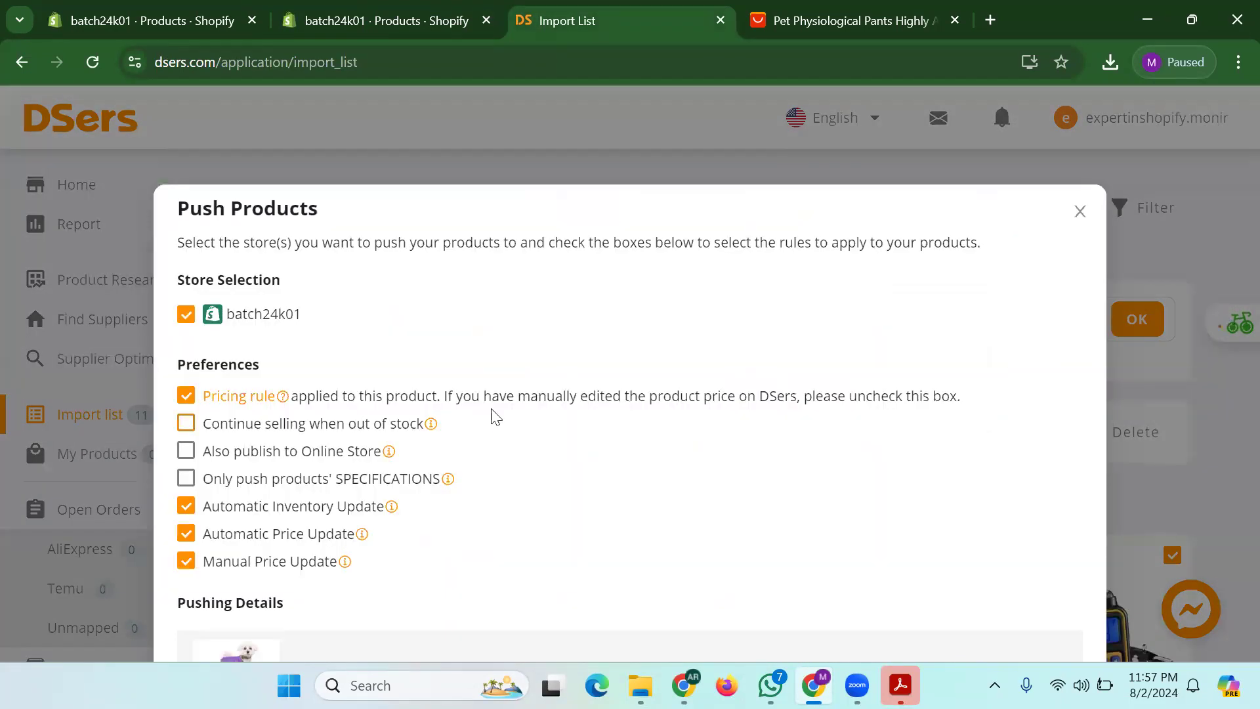
scroll(563, 450, "down", 1)
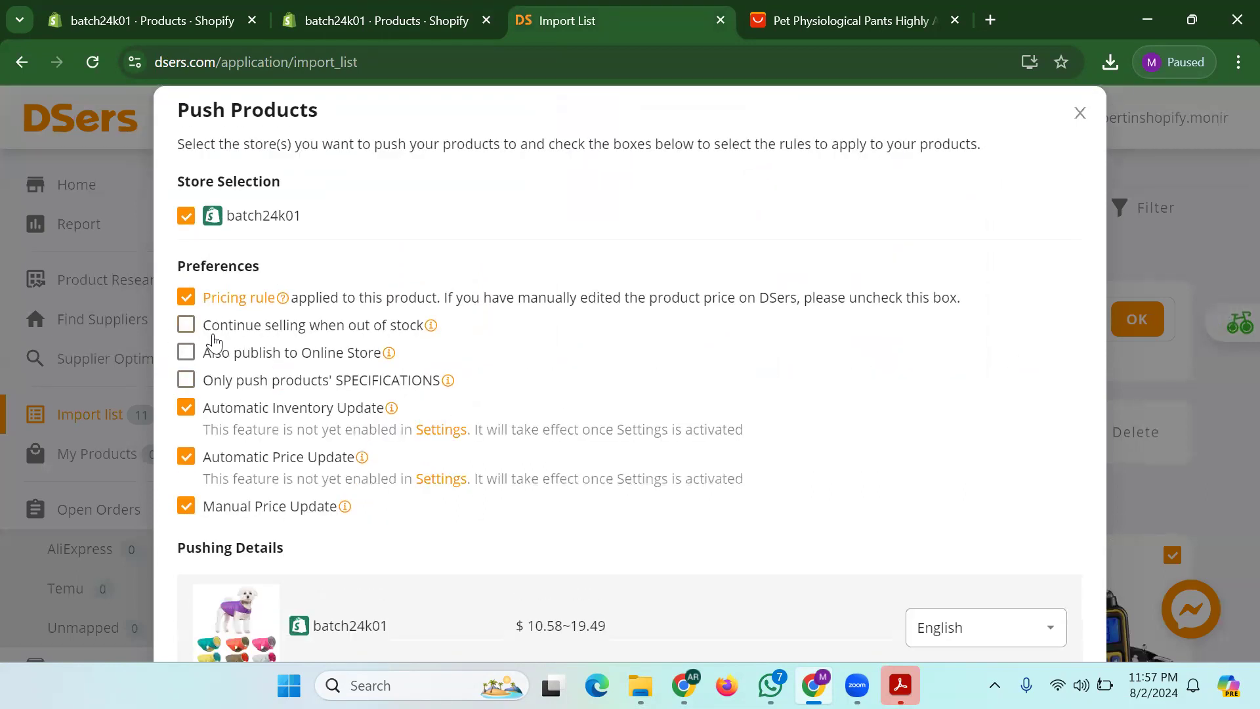
left_click(189, 331)
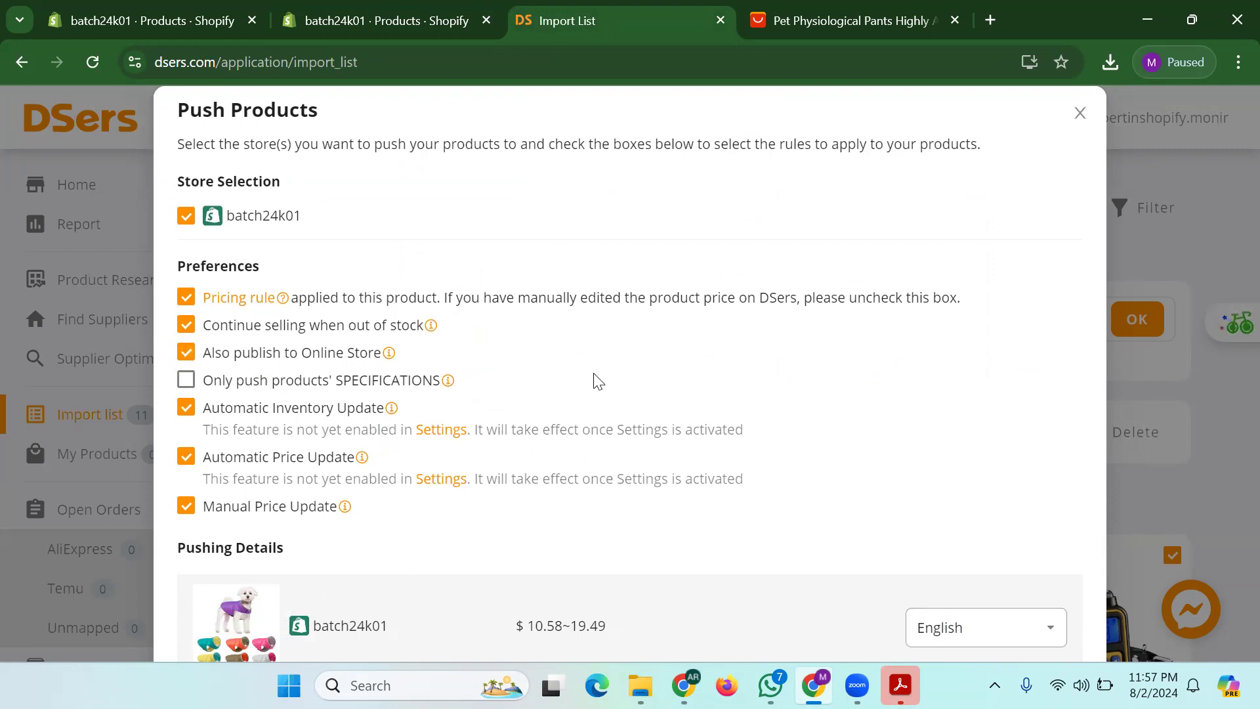
scroll(594, 380, "down", 1)
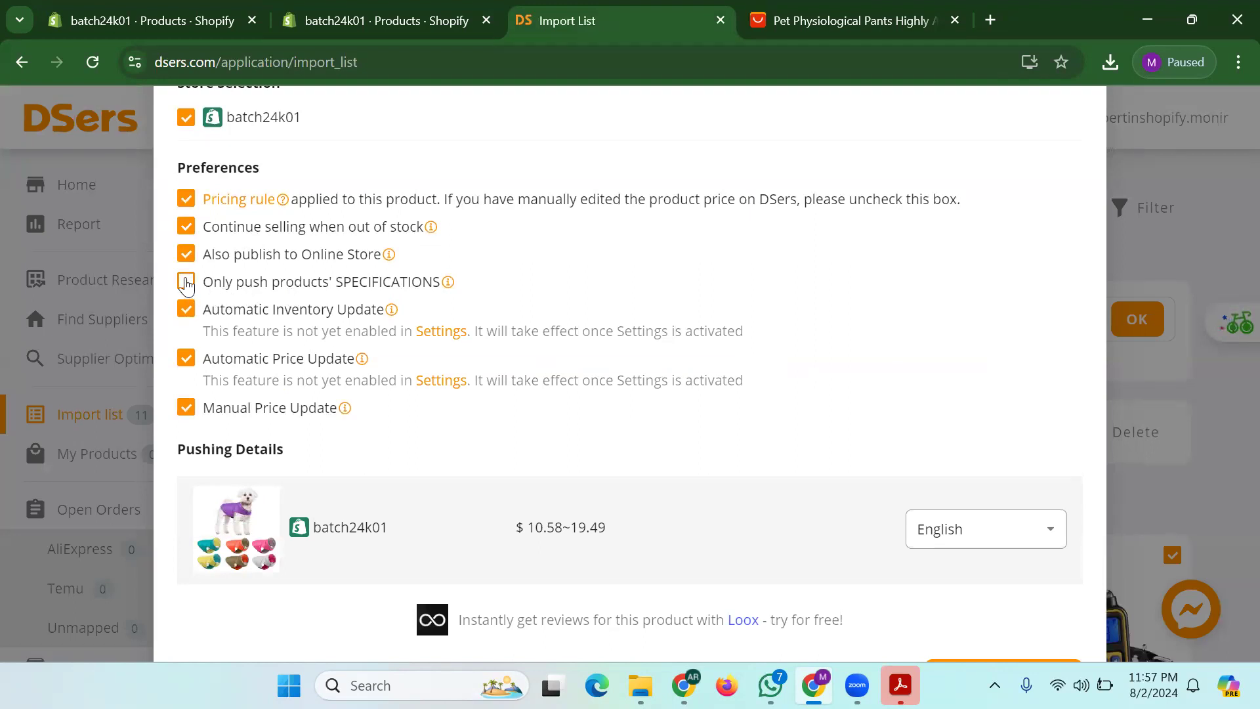
left_click(187, 284)
scroll(956, 357, "down", 1)
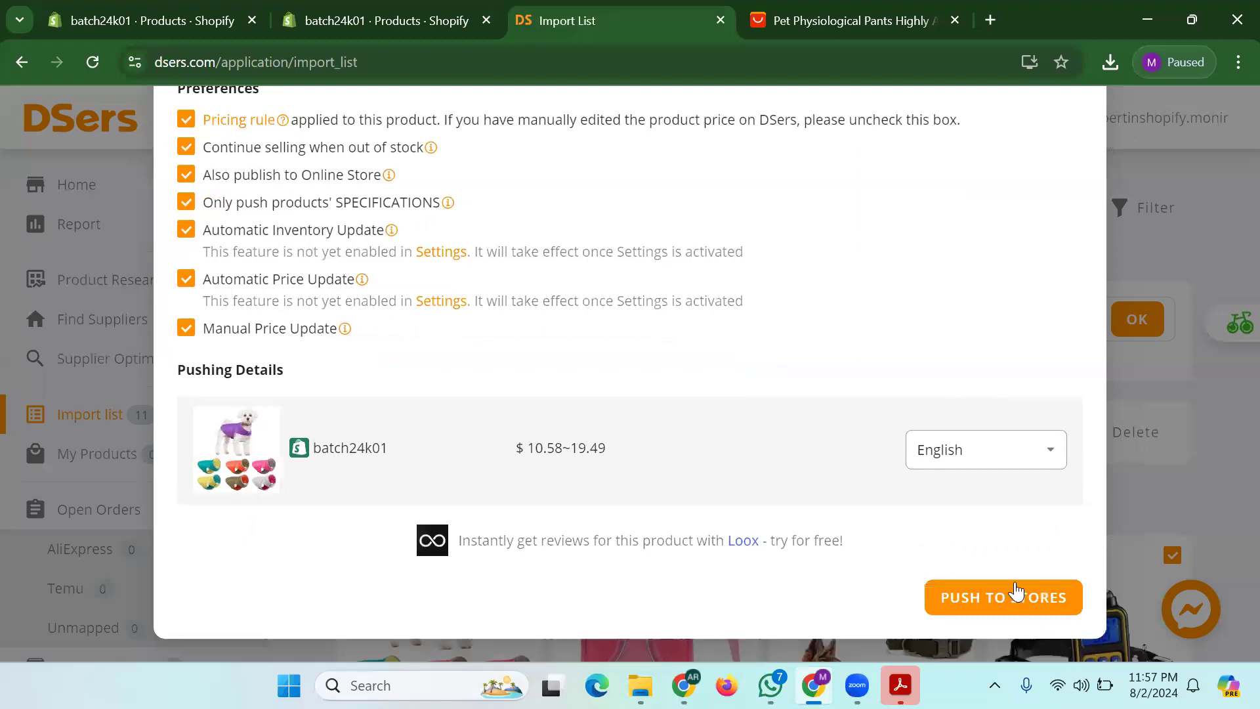
left_click(1011, 607)
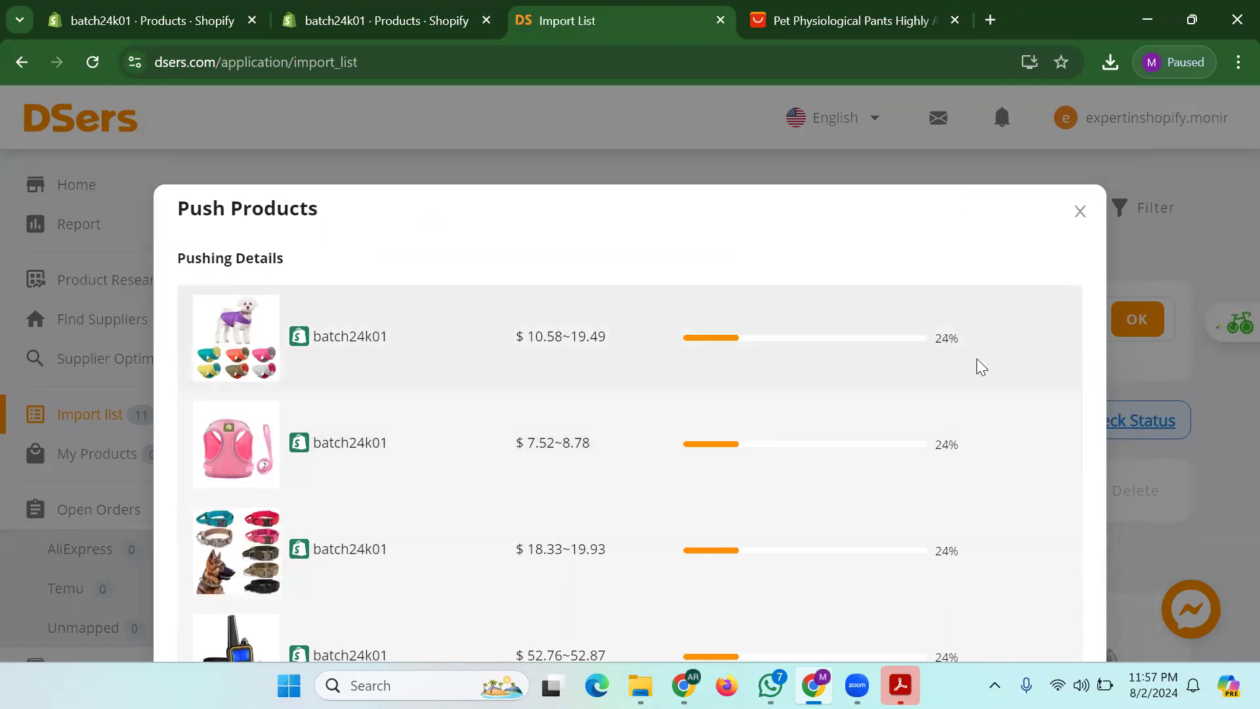
scroll(977, 358, "down", 3)
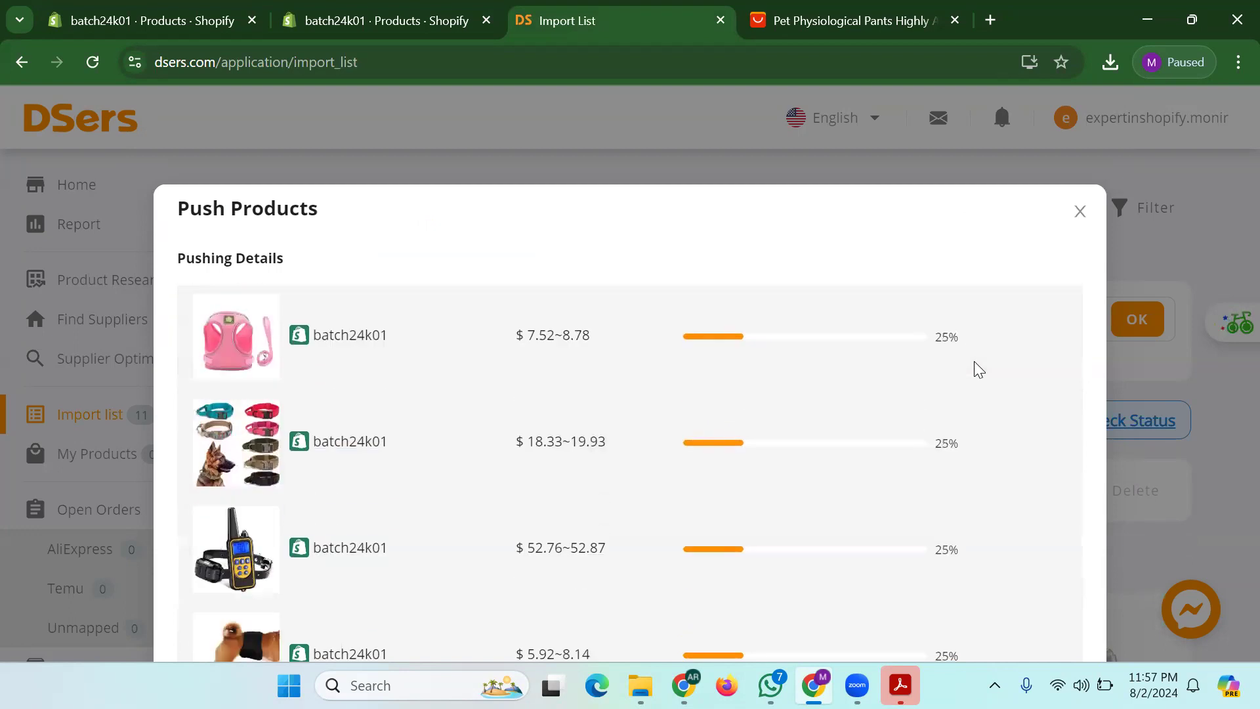